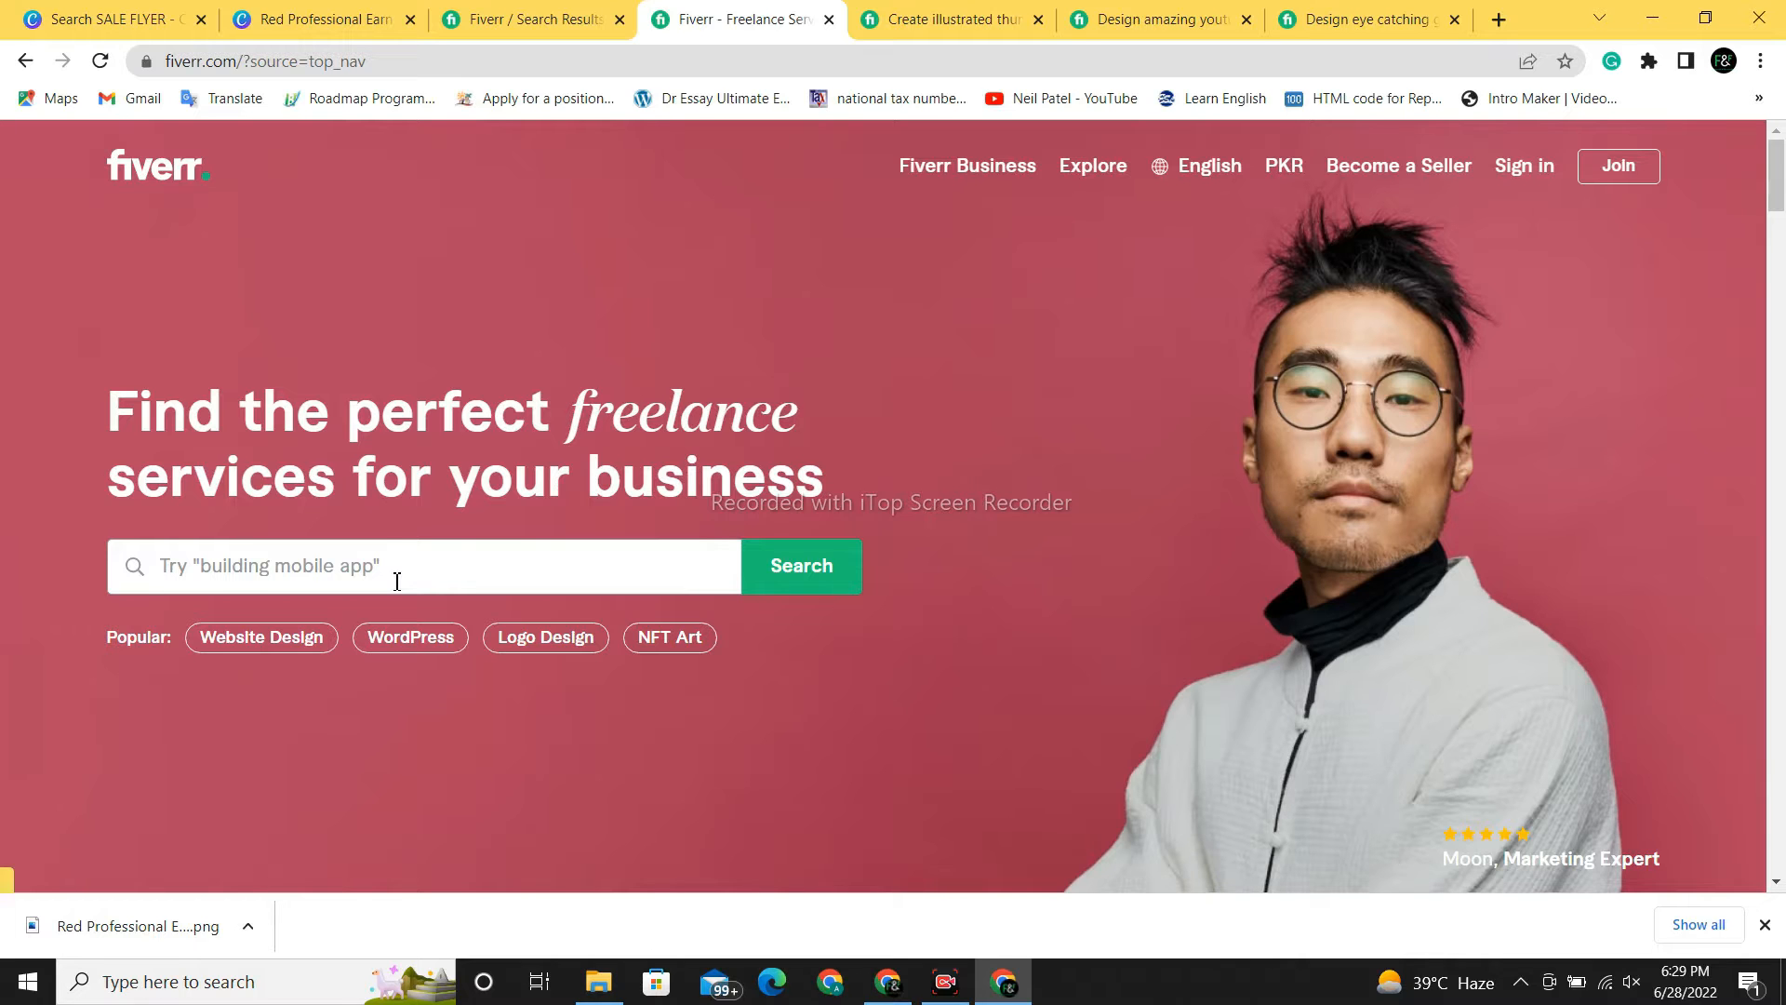
- Search Fiverr for 'business flyer' using the search suggestion
left_click(397, 582)
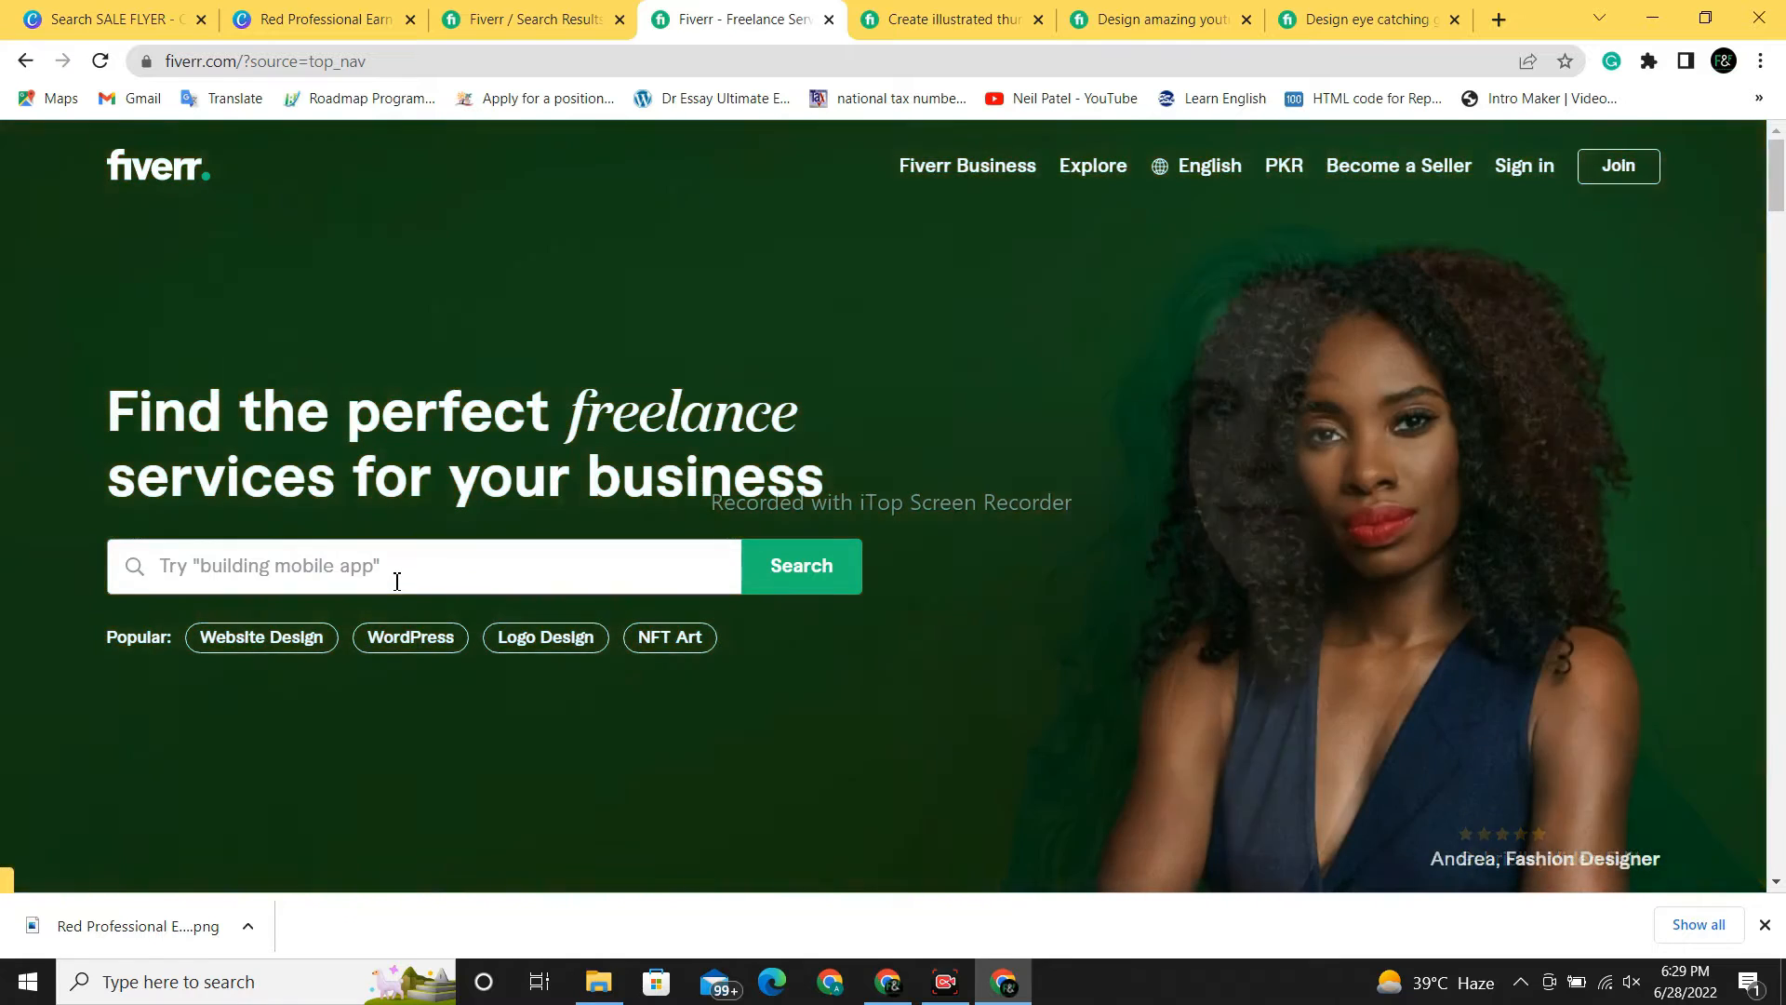
type("FLYER")
key("BackSpace")
key("BackSpace")
key("BackSpace")
key("BackSpace")
key("BackSpace")
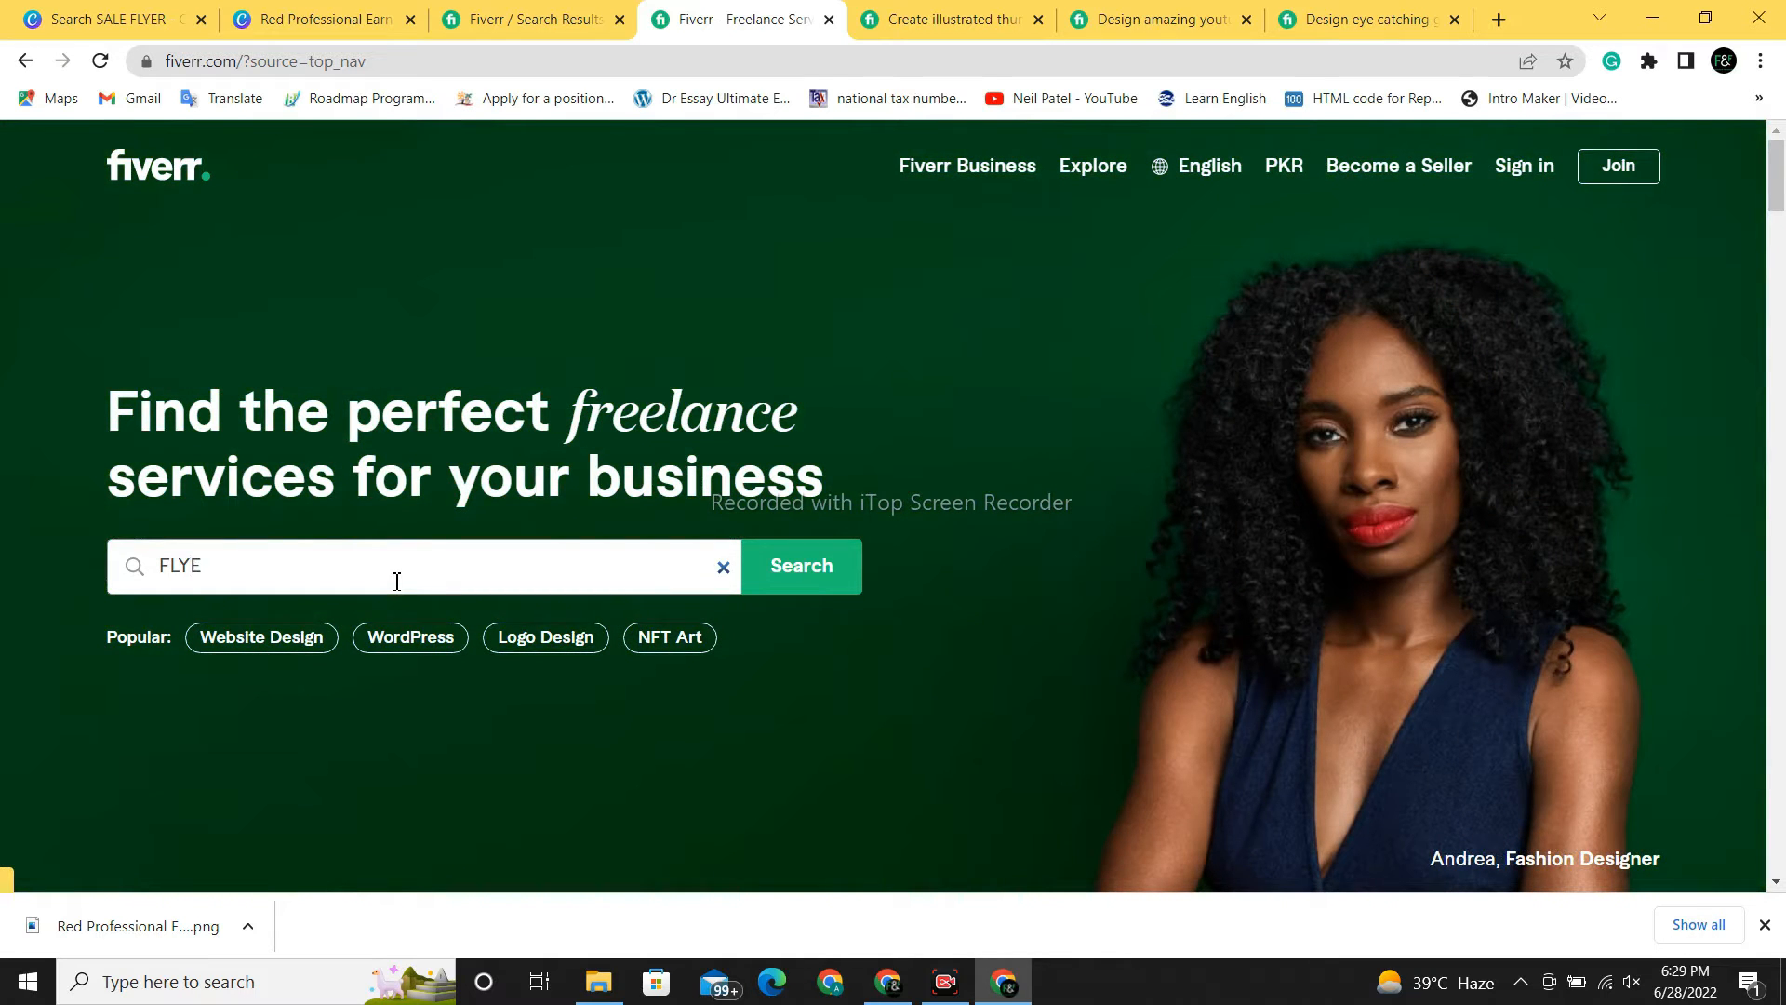
type("BUSINESS FLYER")
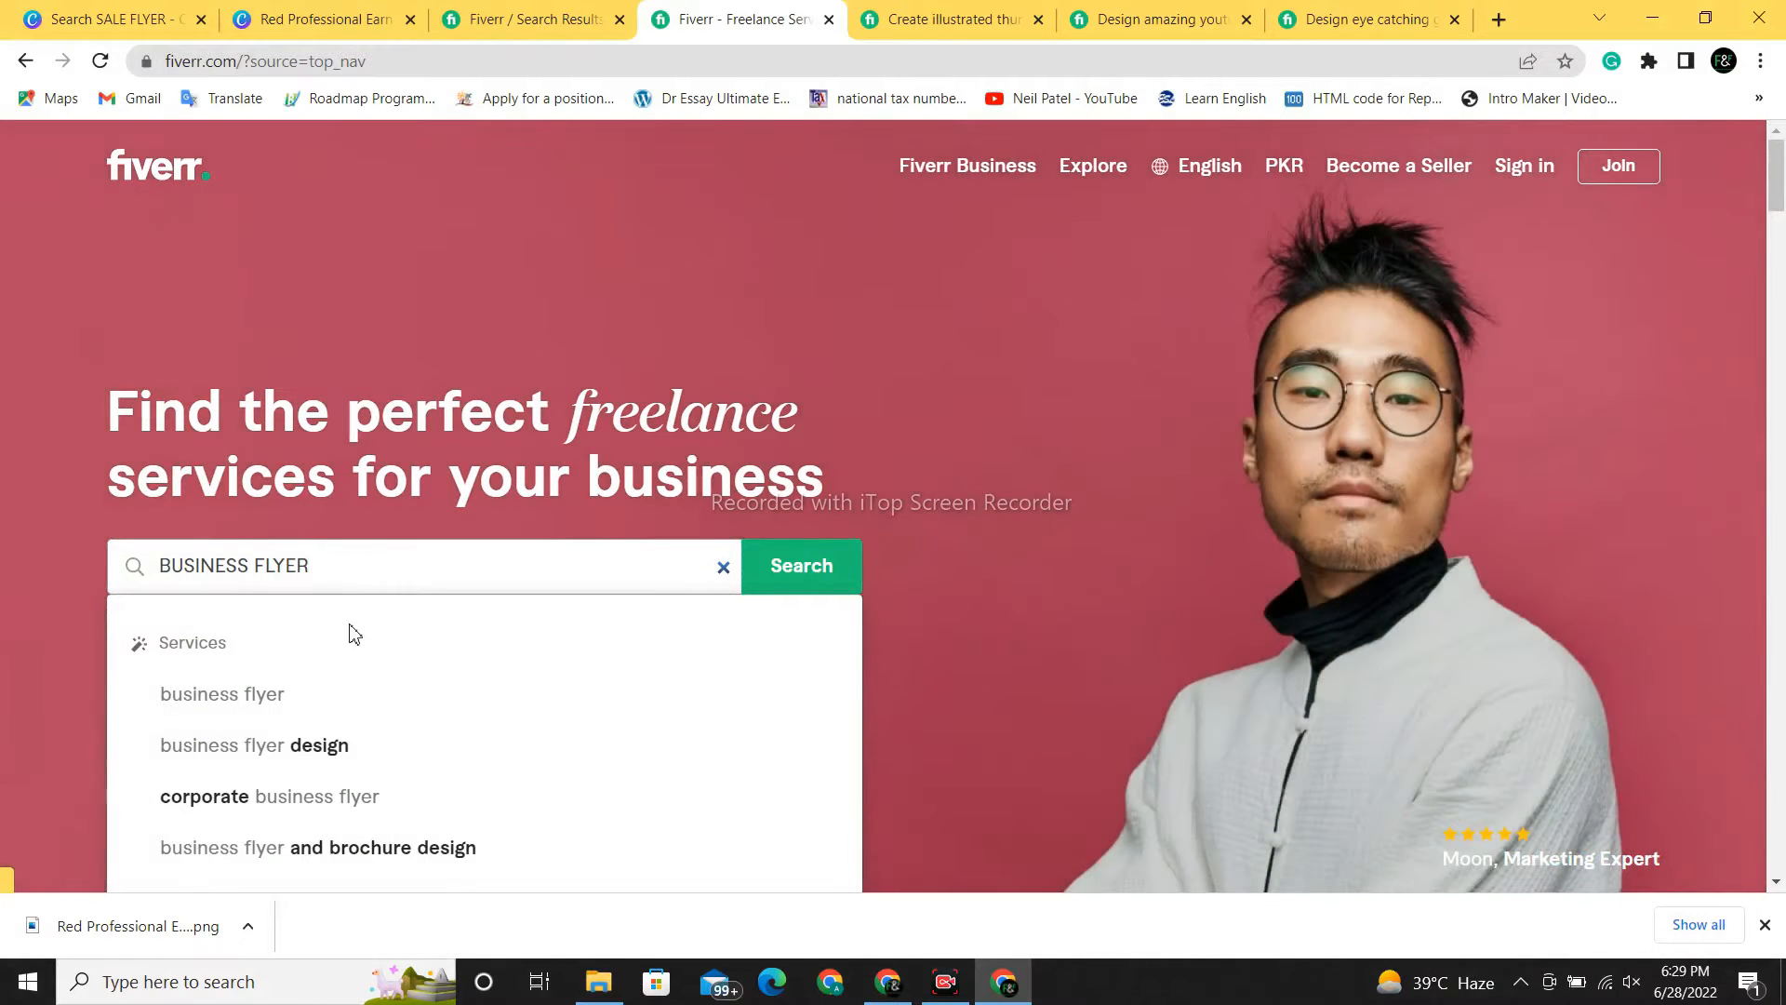
left_click(290, 707)
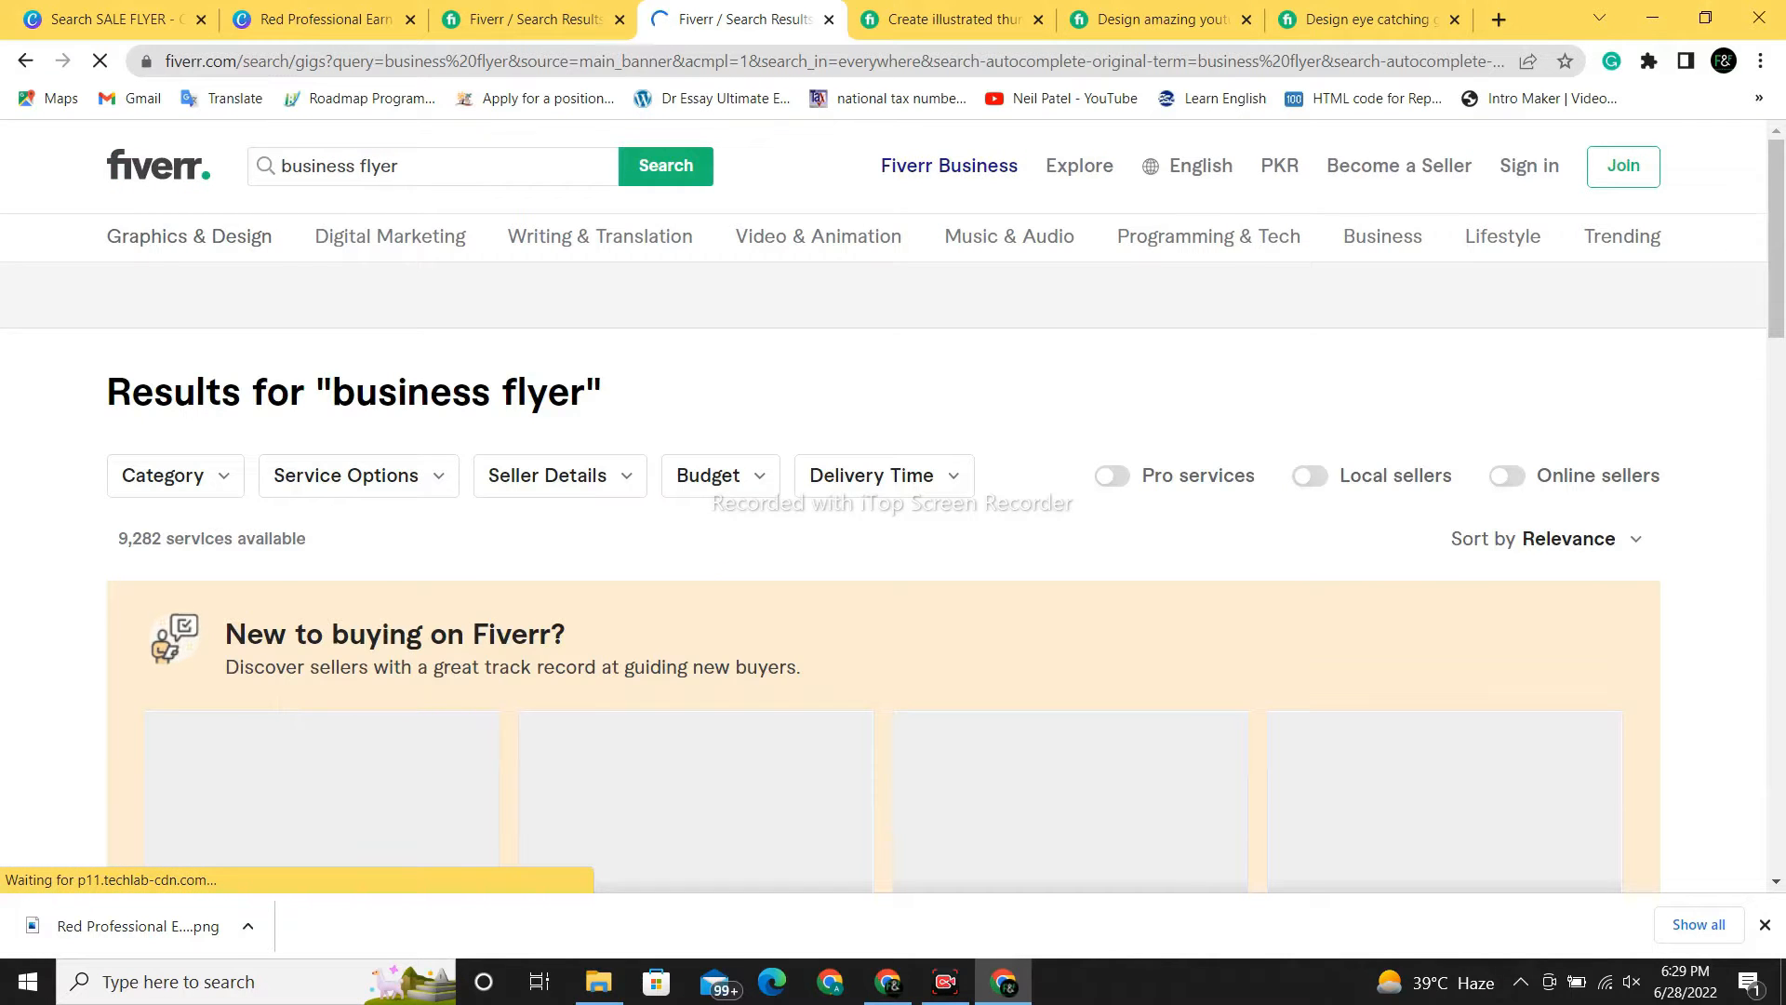
- Open the first gig, for business flyers and marketing materials
left_click_drag(1778, 212, 1784, 348)
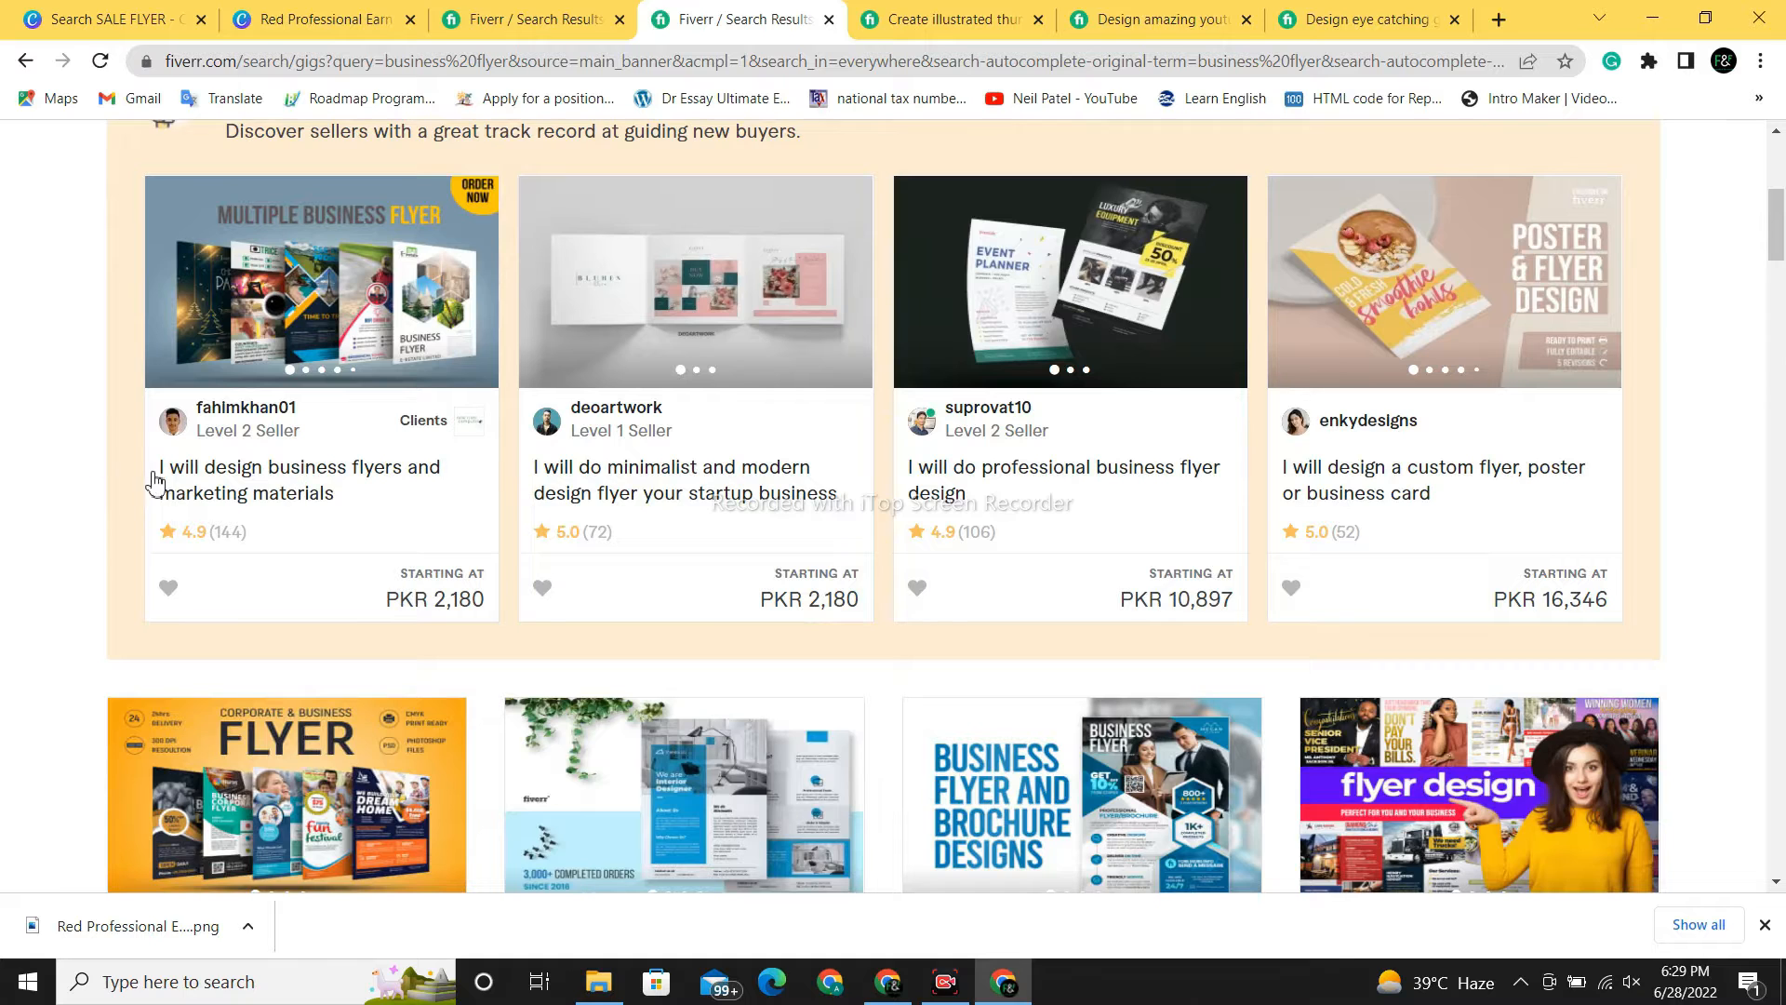
mouse_move(225, 434)
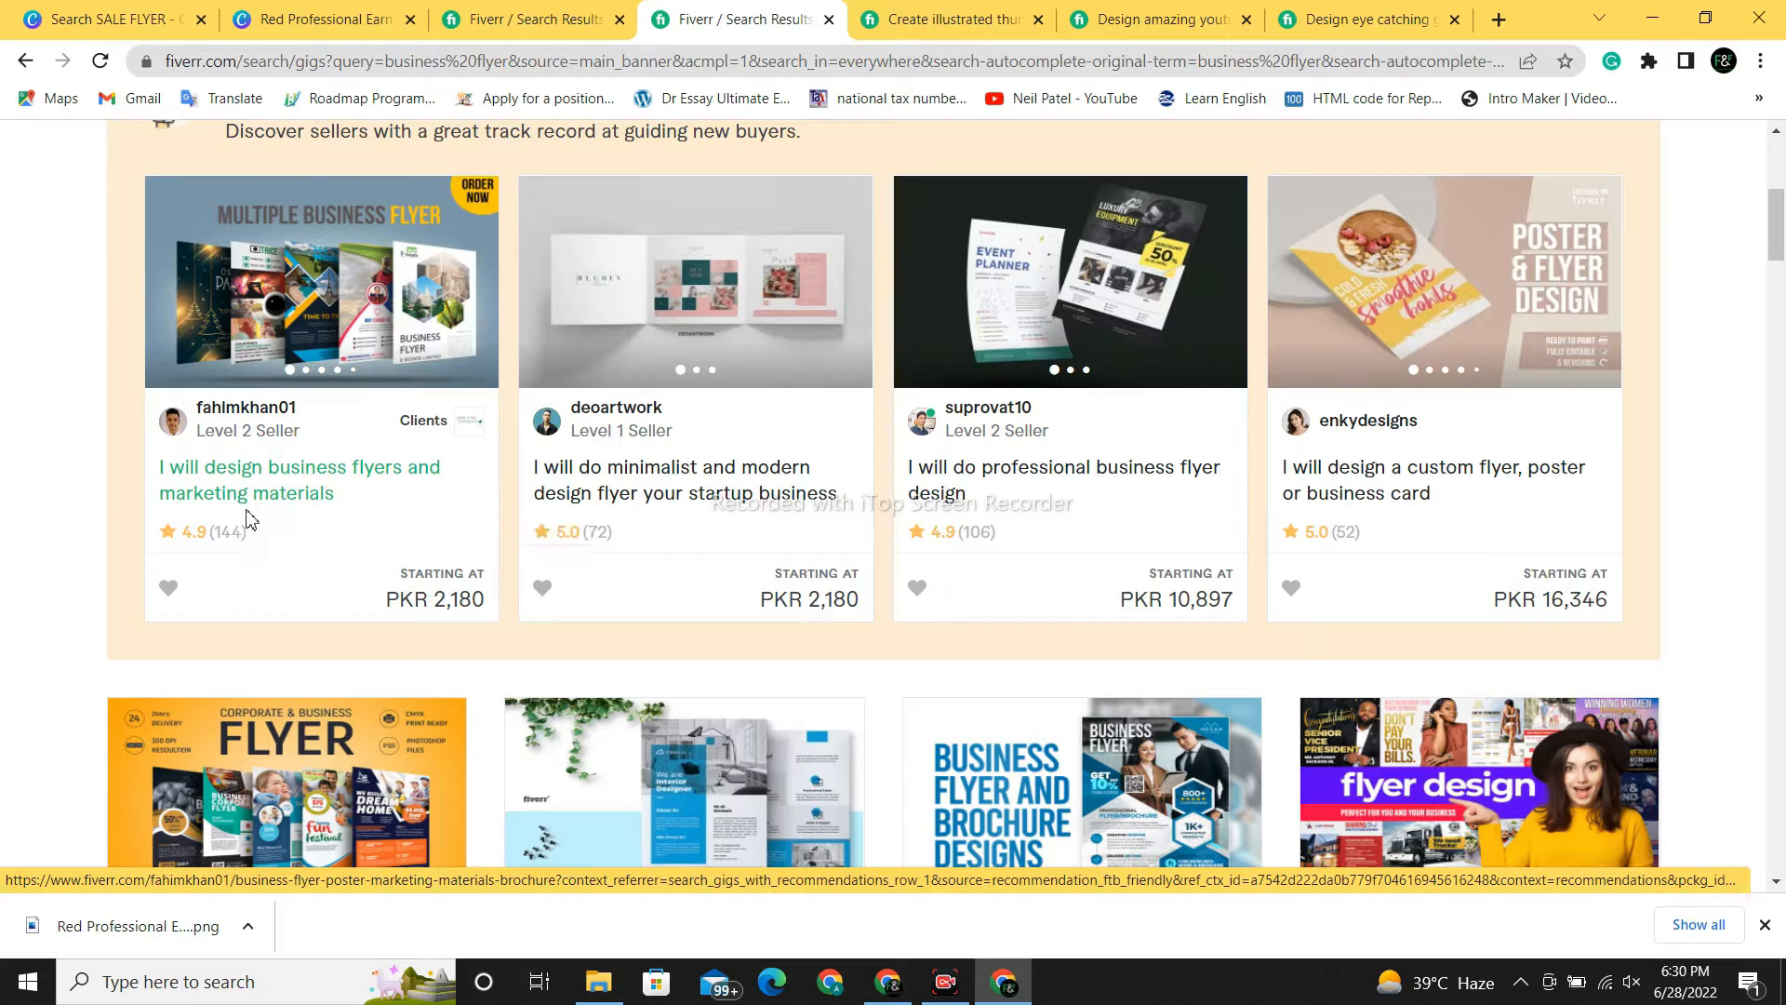
left_click(279, 475)
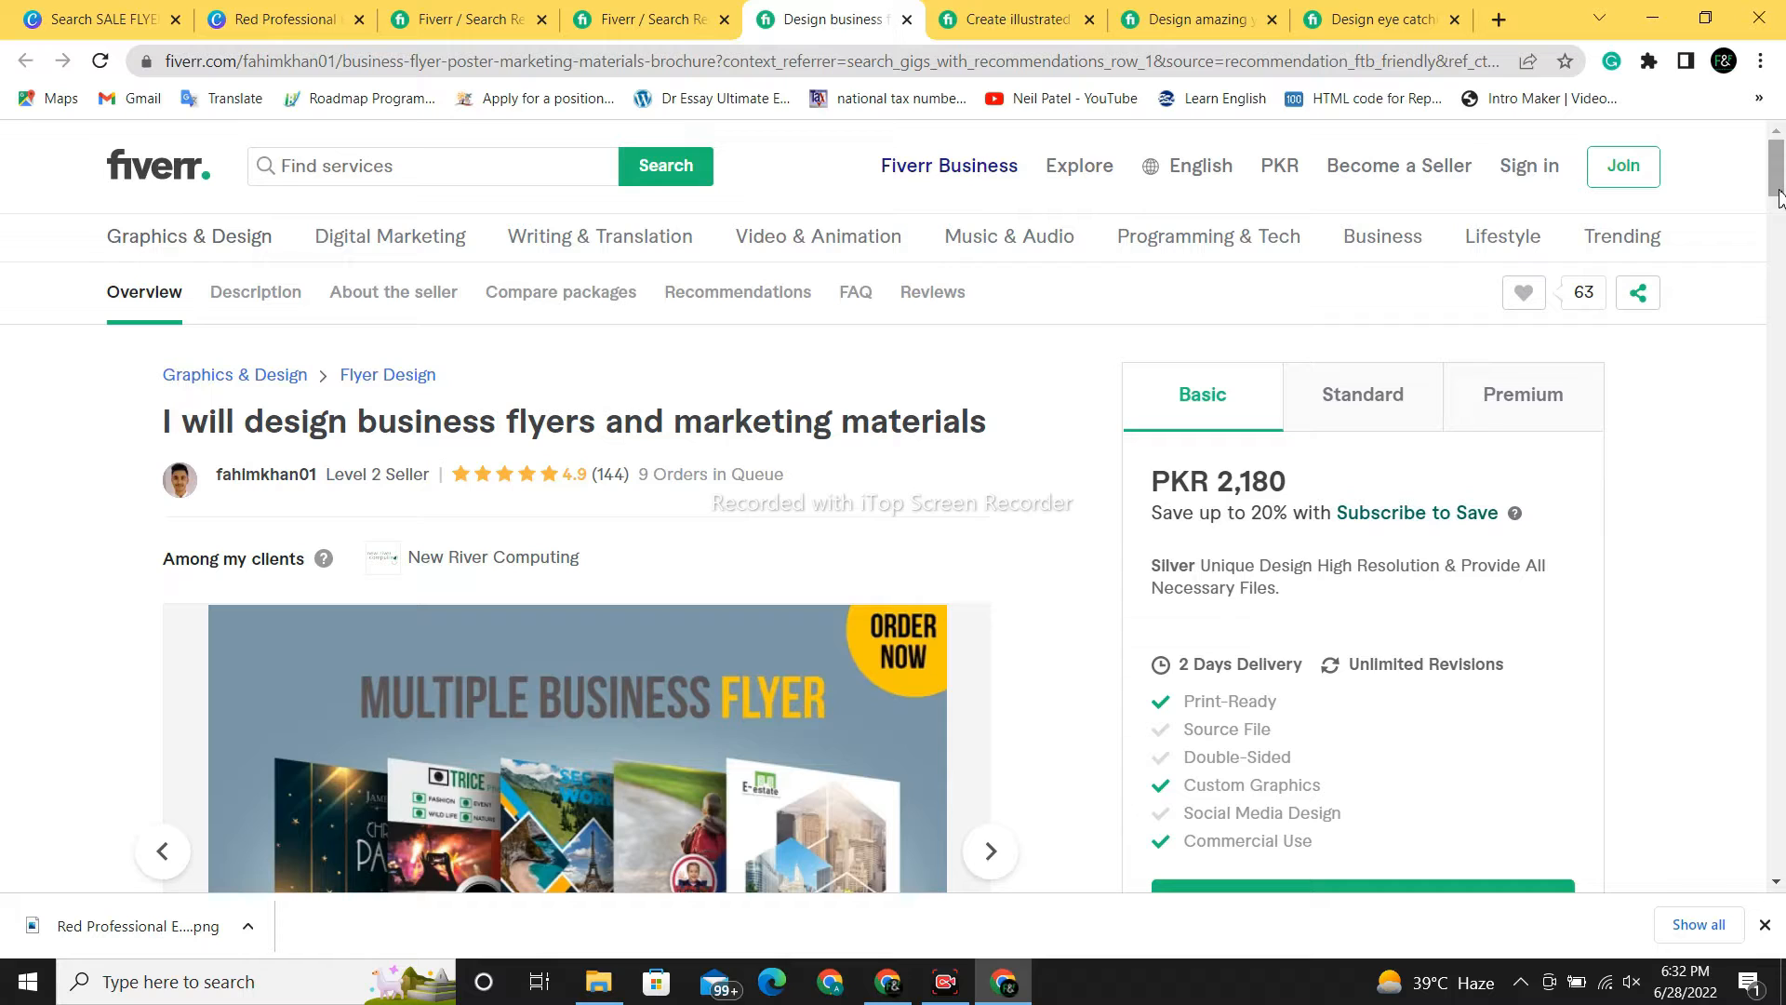
- Browse the gig's sample flyers, then go back to the restaurant menu sample
left_click_drag(1779, 199, 1777, 202)
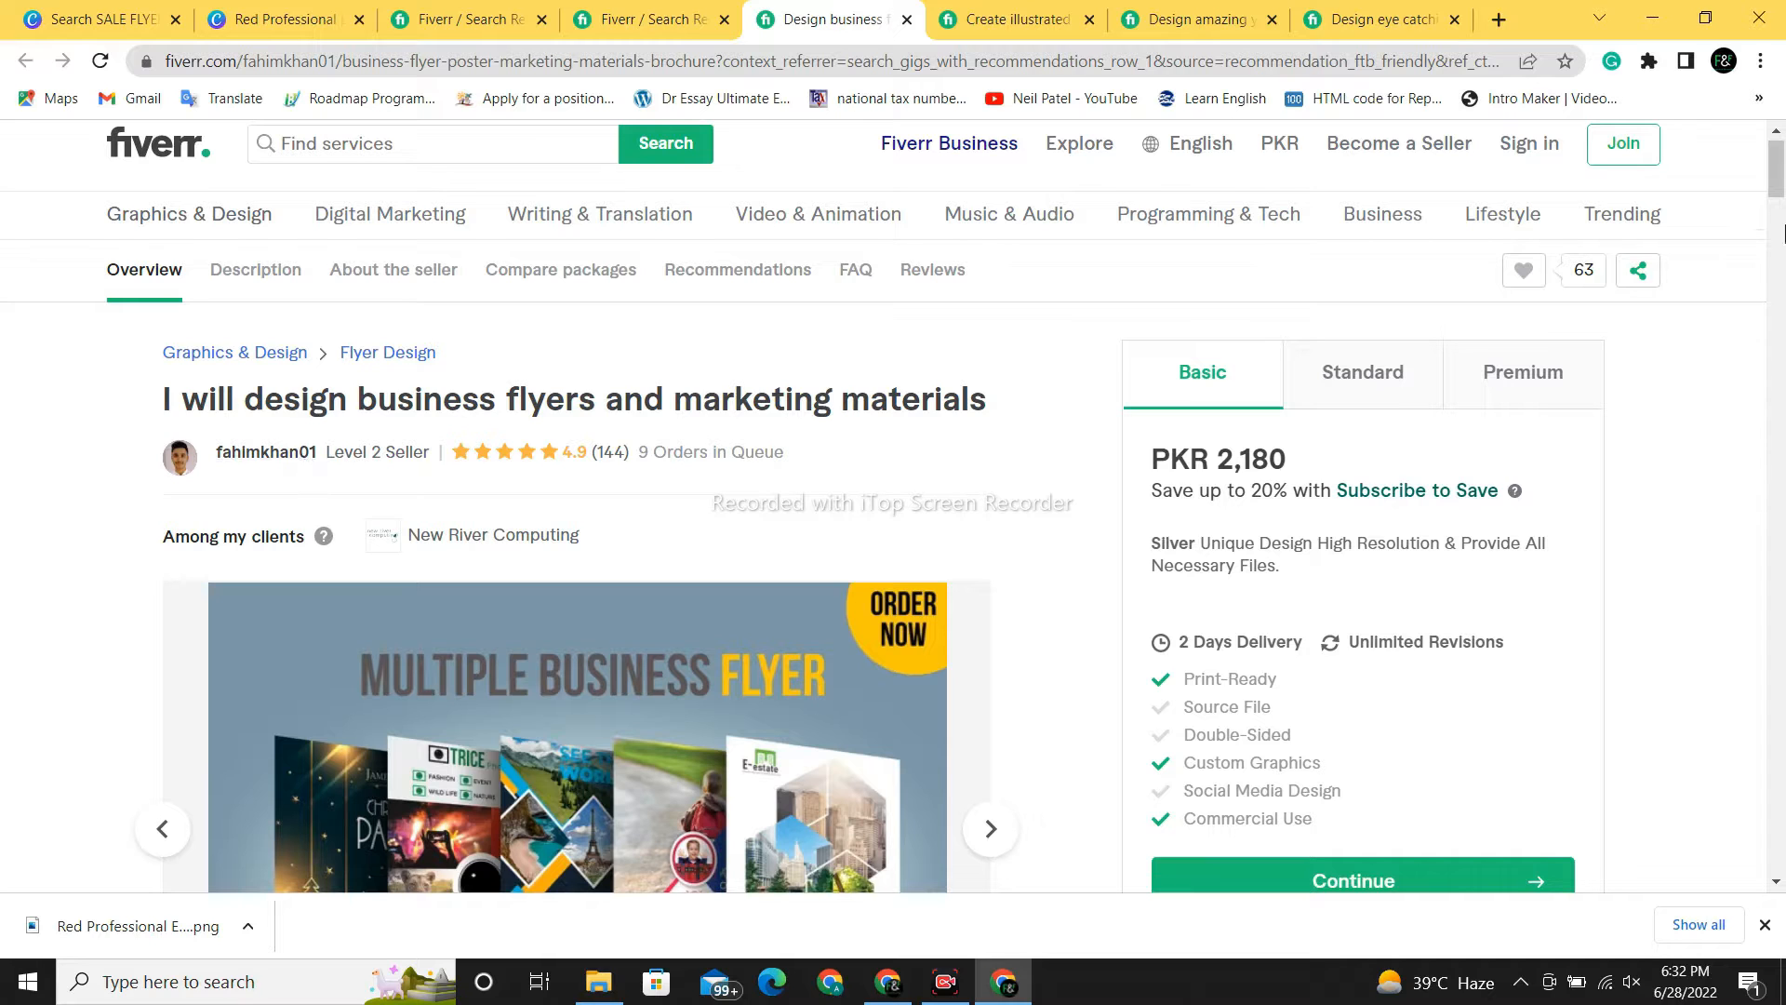
left_click_drag(1778, 190, 1779, 214)
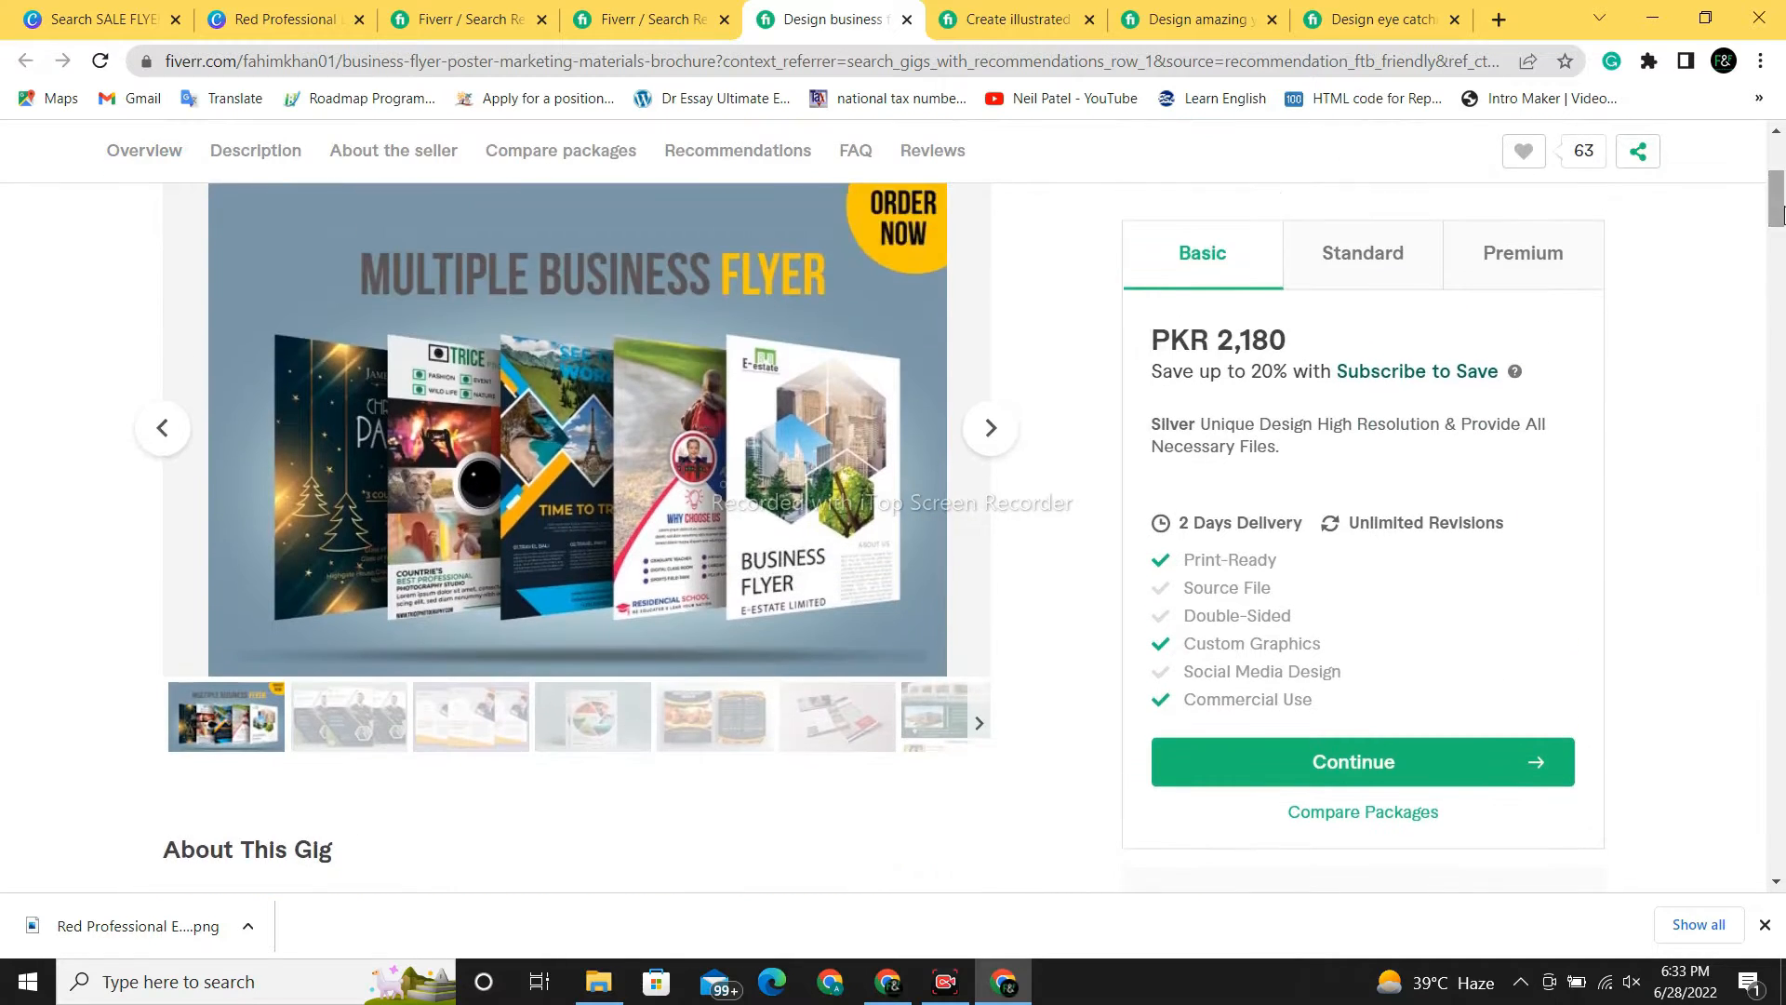
mouse_move(385, 349)
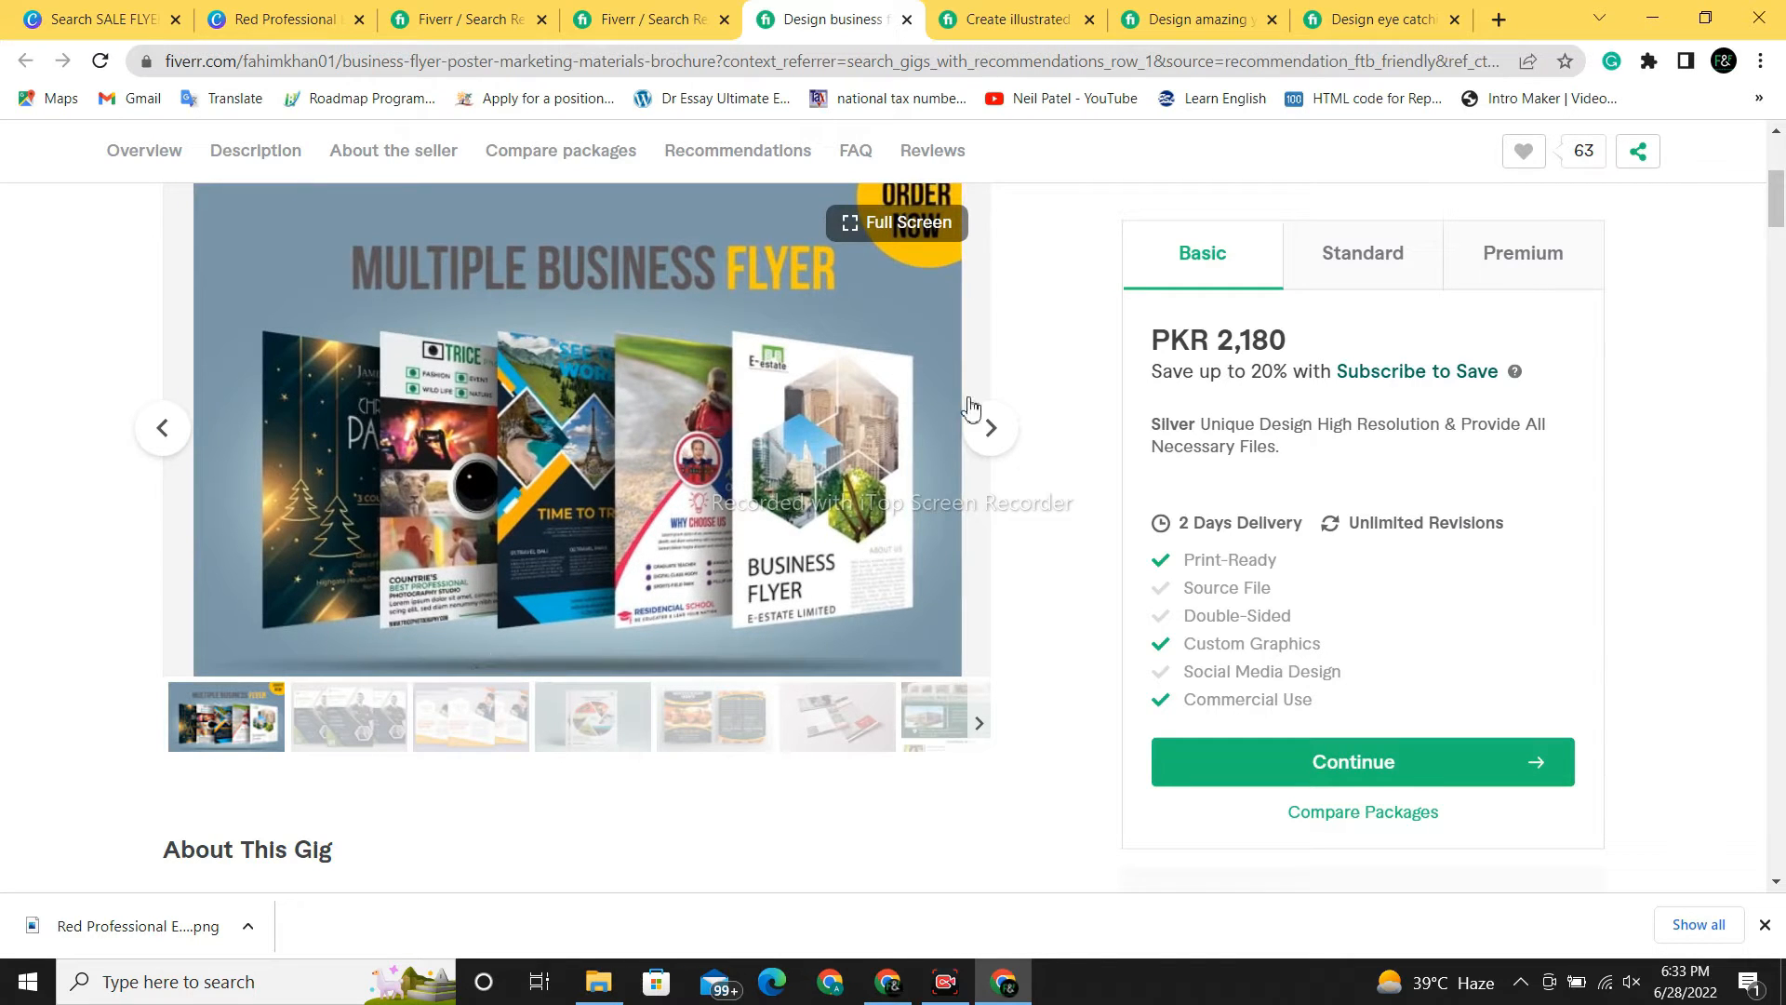
left_click(991, 449)
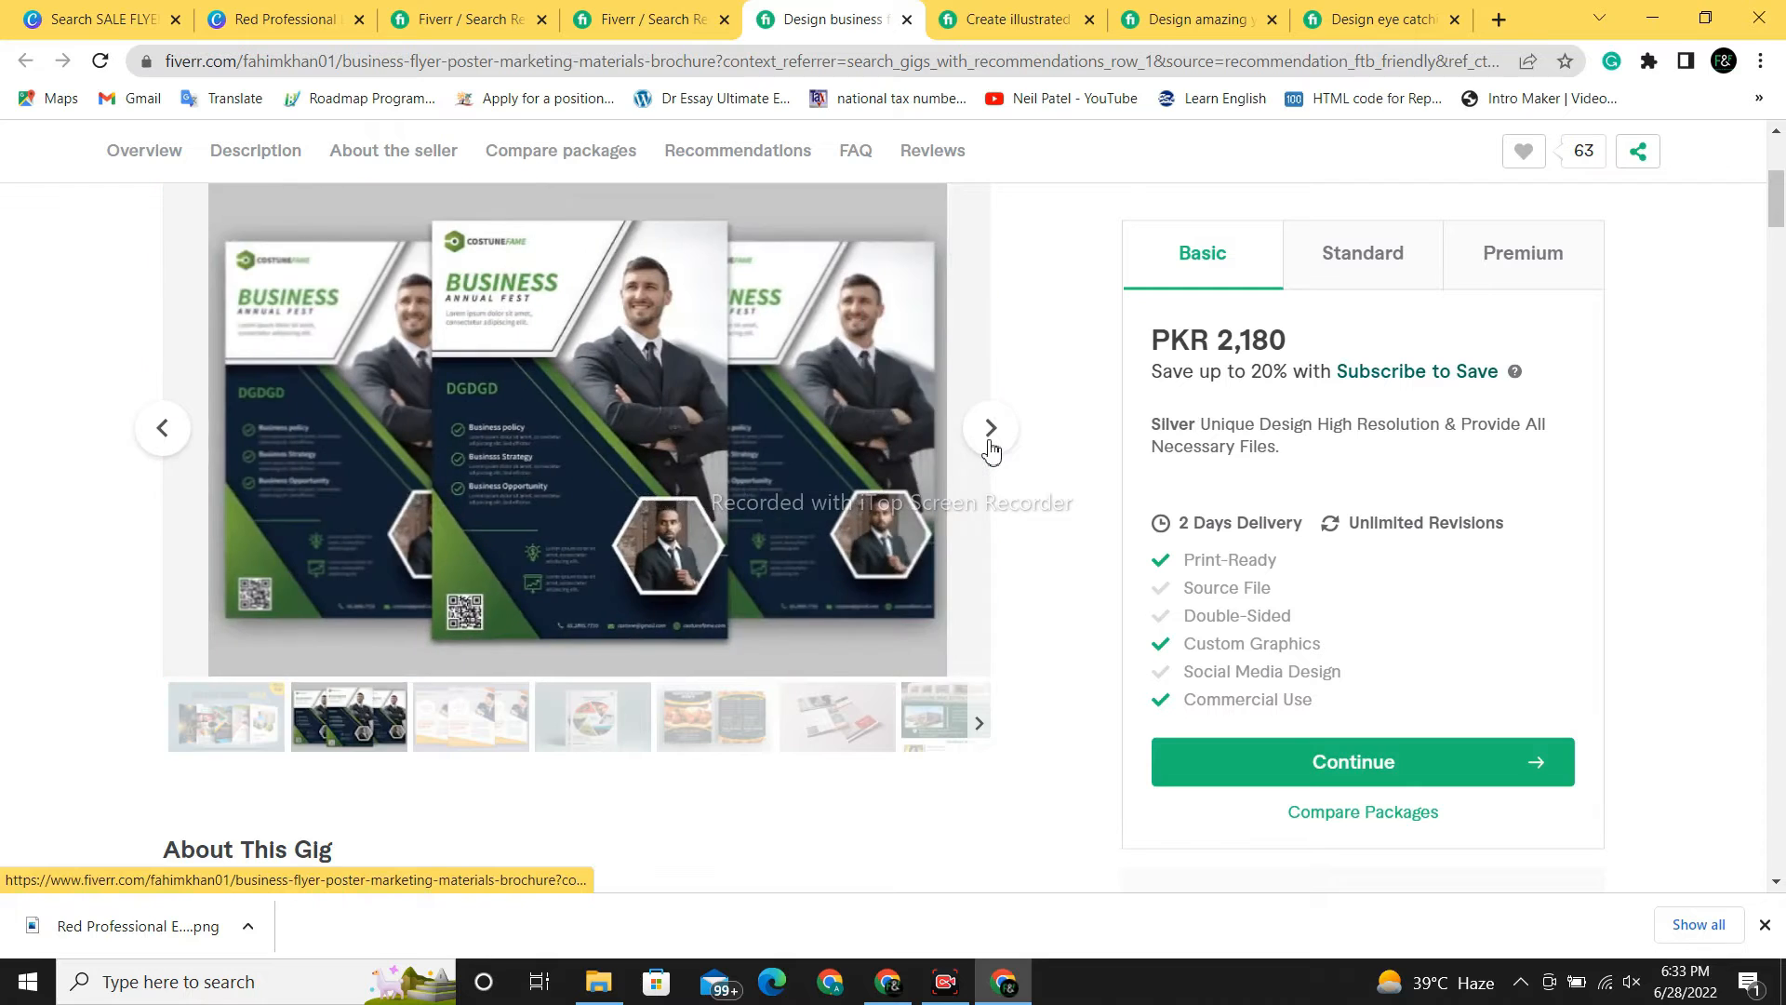
left_click(991, 428)
left_click(991, 427)
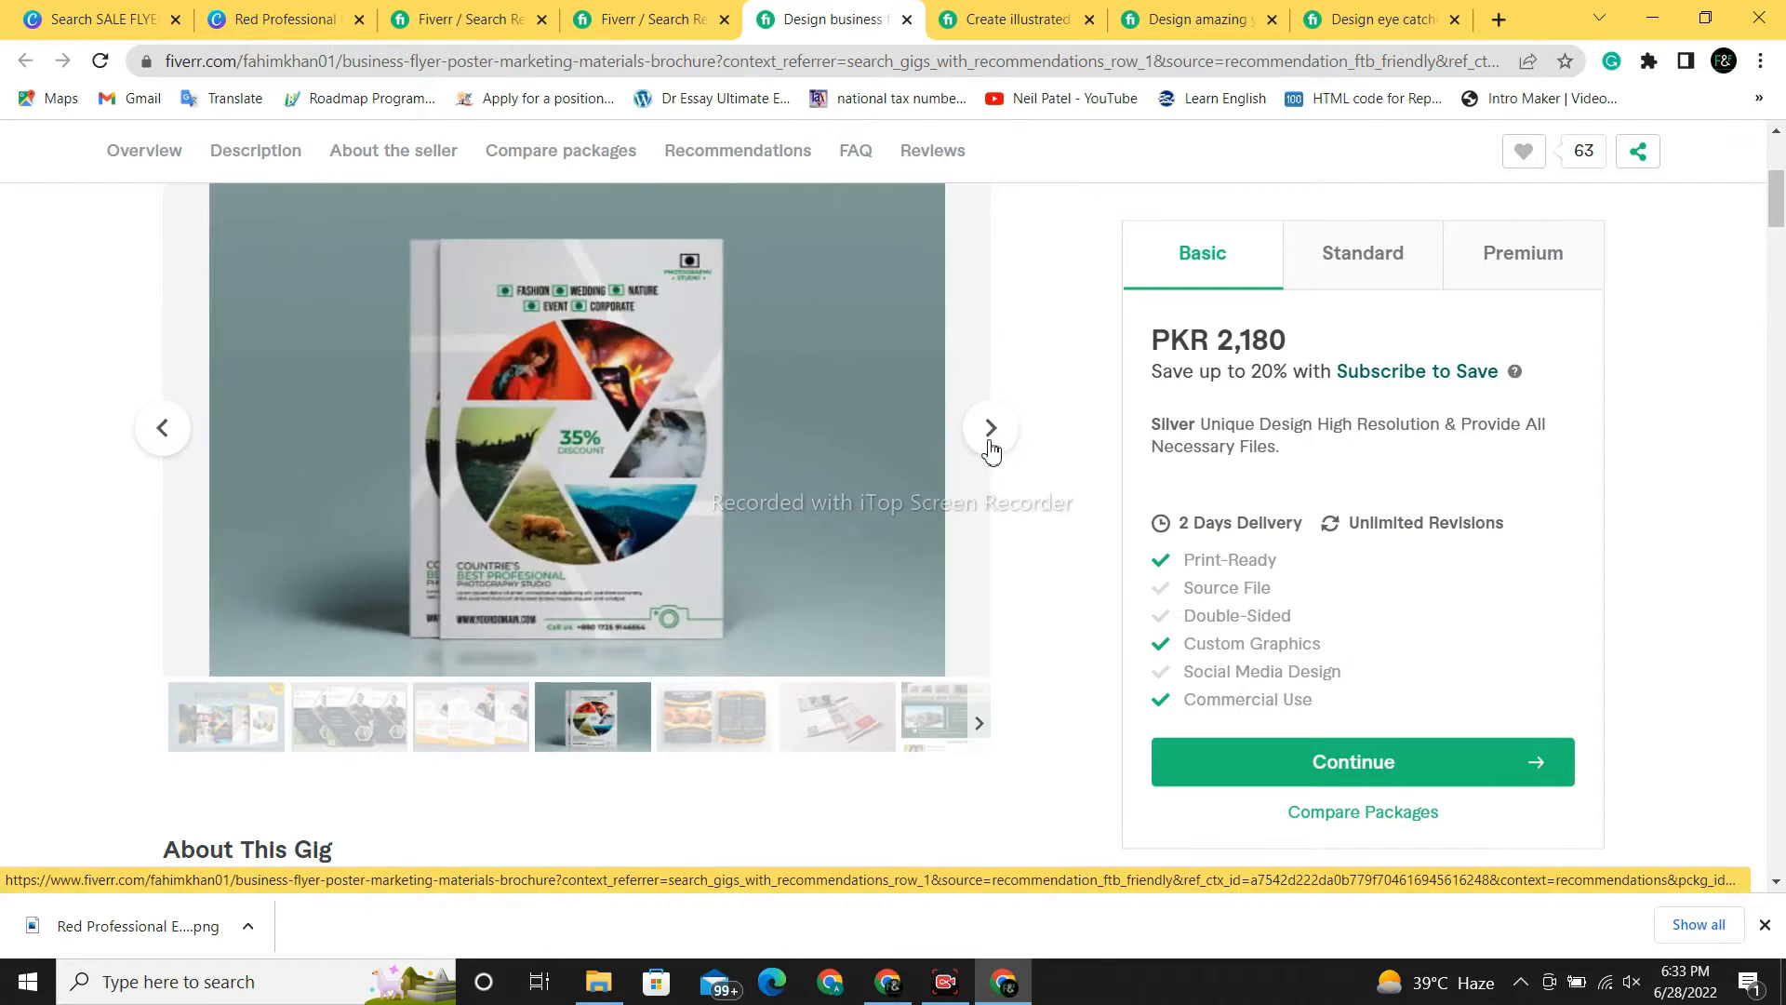
left_click(990, 446)
left_click(990, 447)
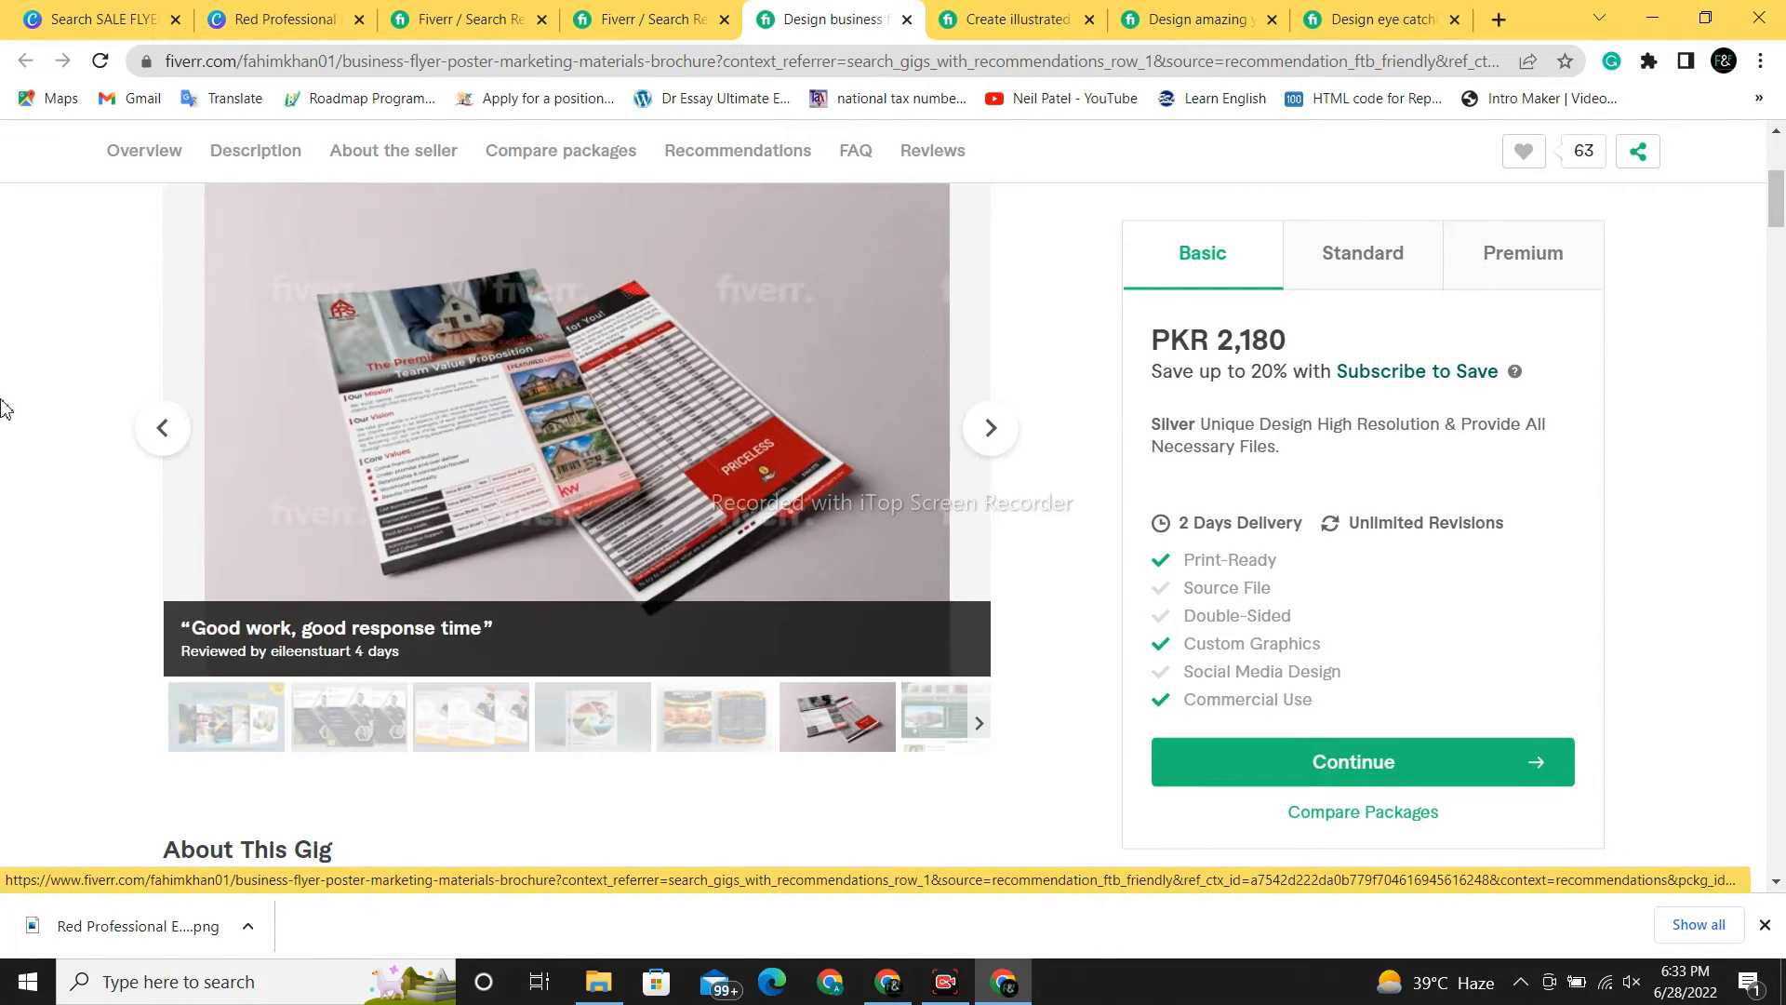
left_click(148, 430)
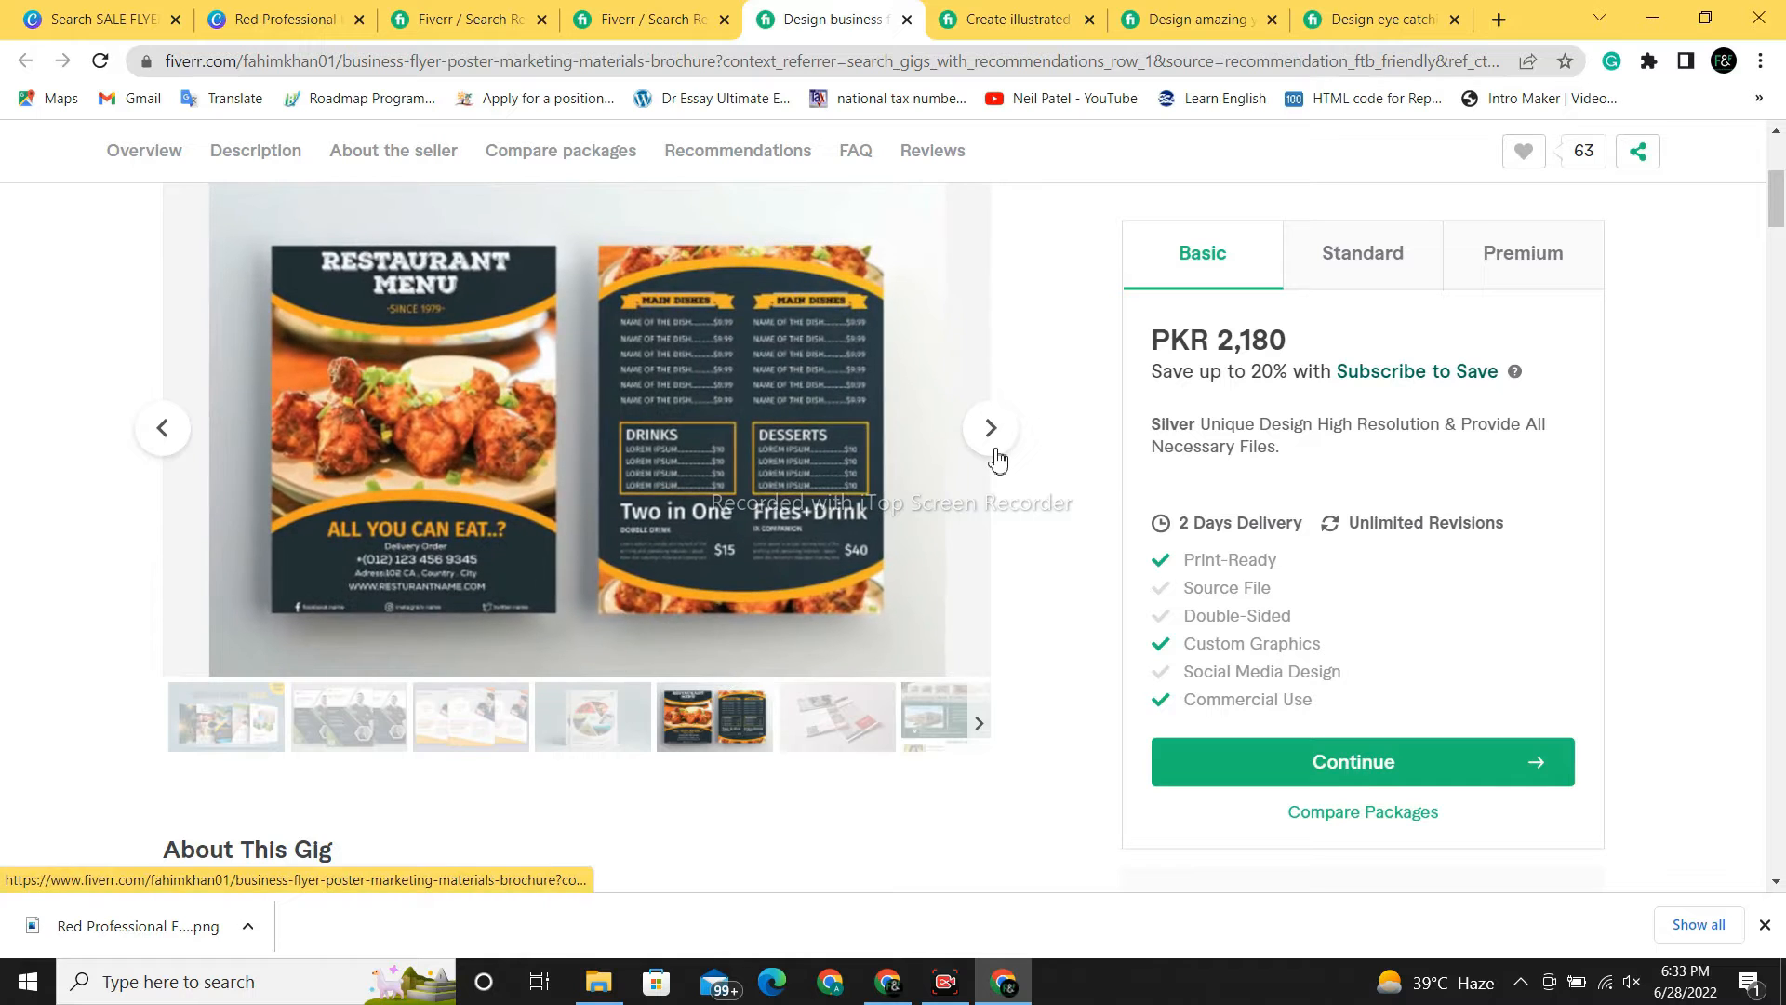
- Advance to the music festival poster sample, then return to the business flyer results
left_click(991, 445)
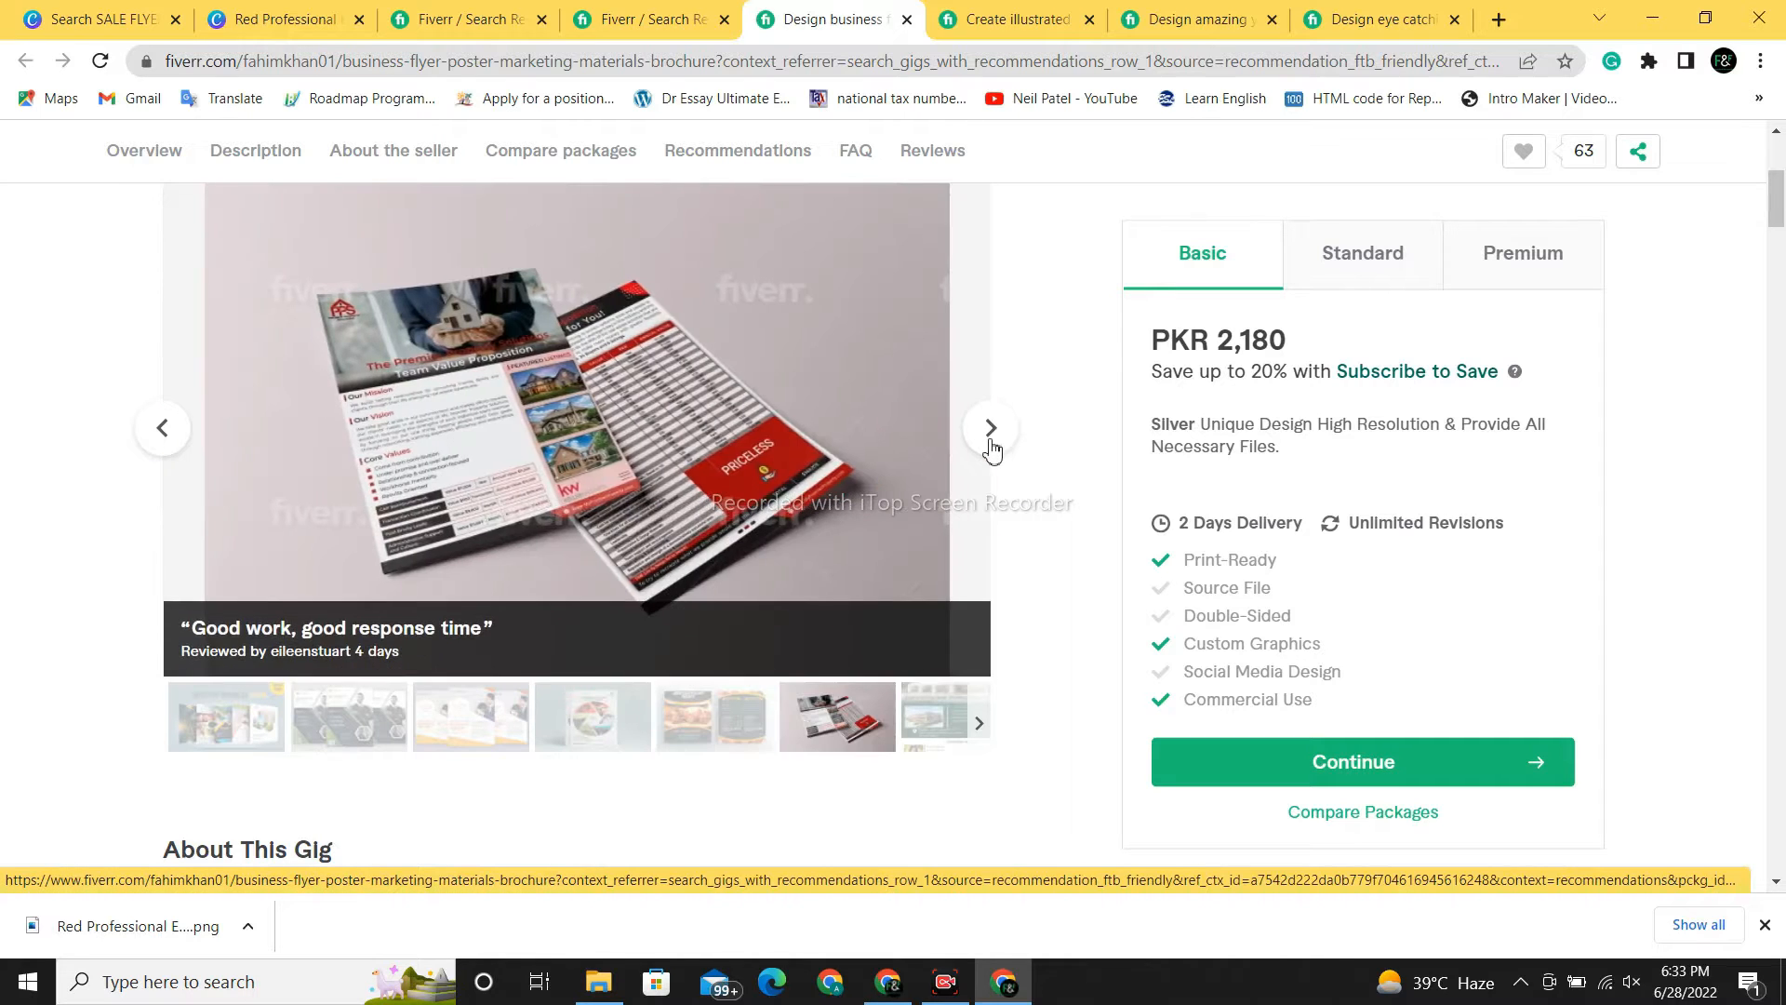
left_click(991, 445)
left_click(992, 444)
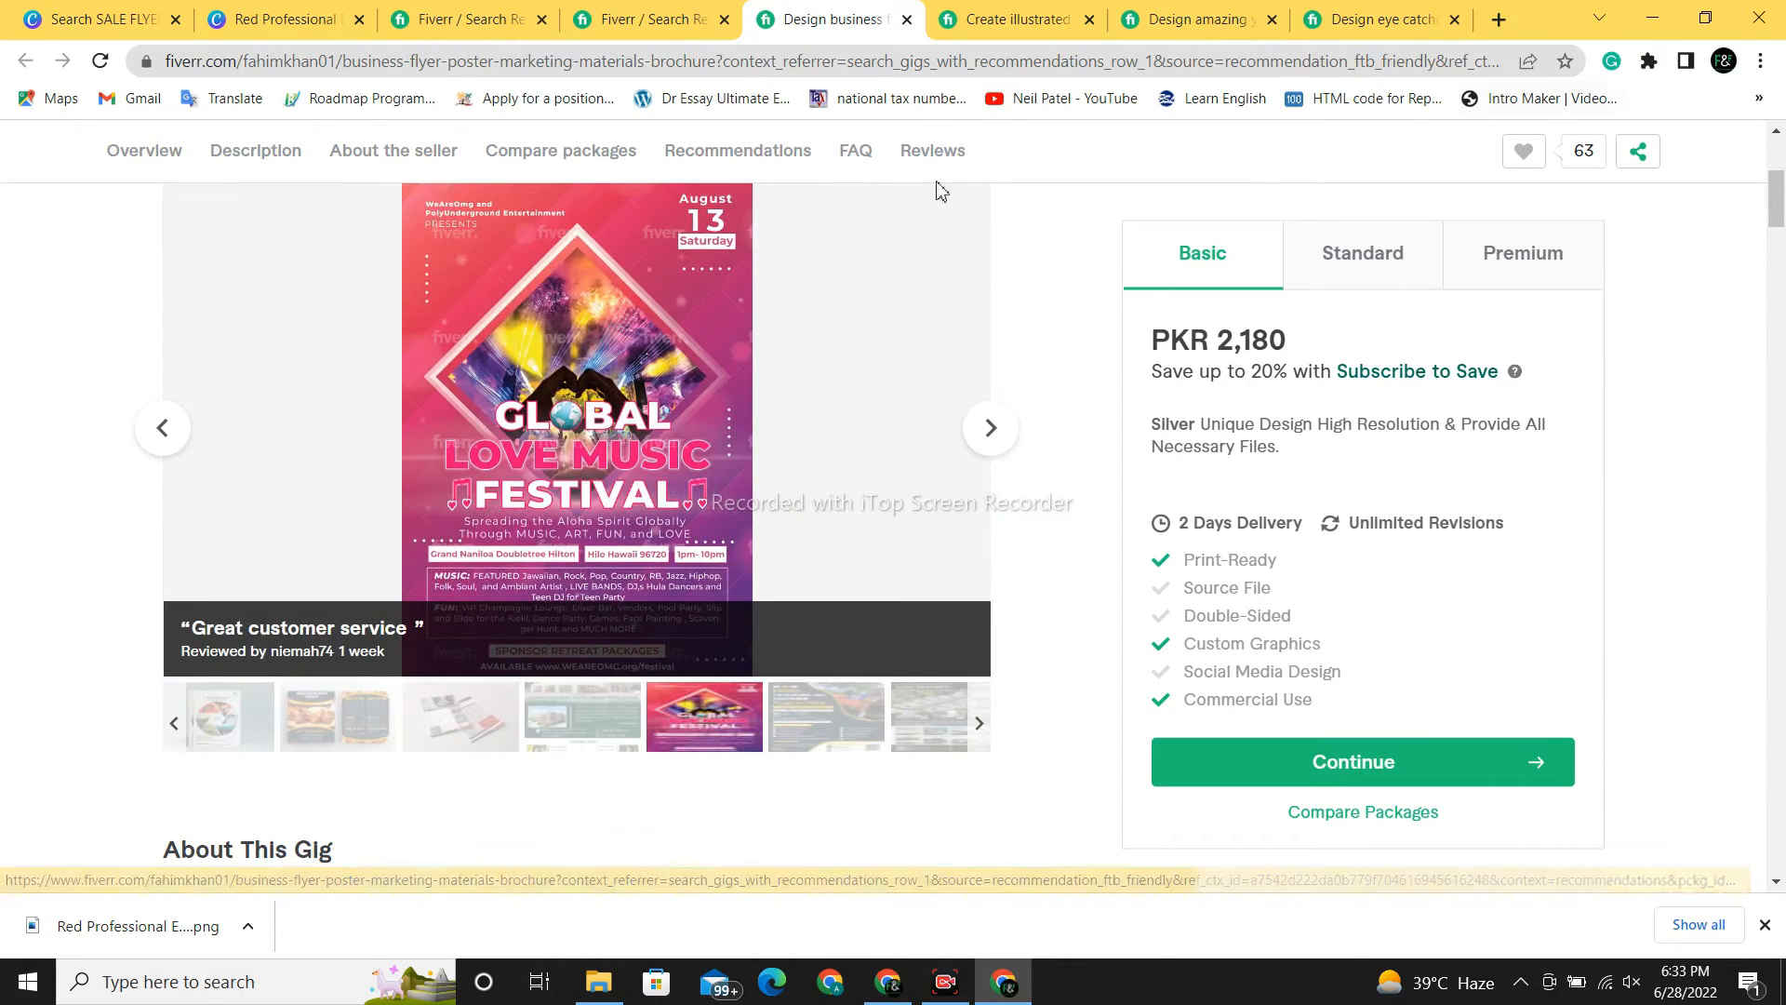
left_click(629, 13)
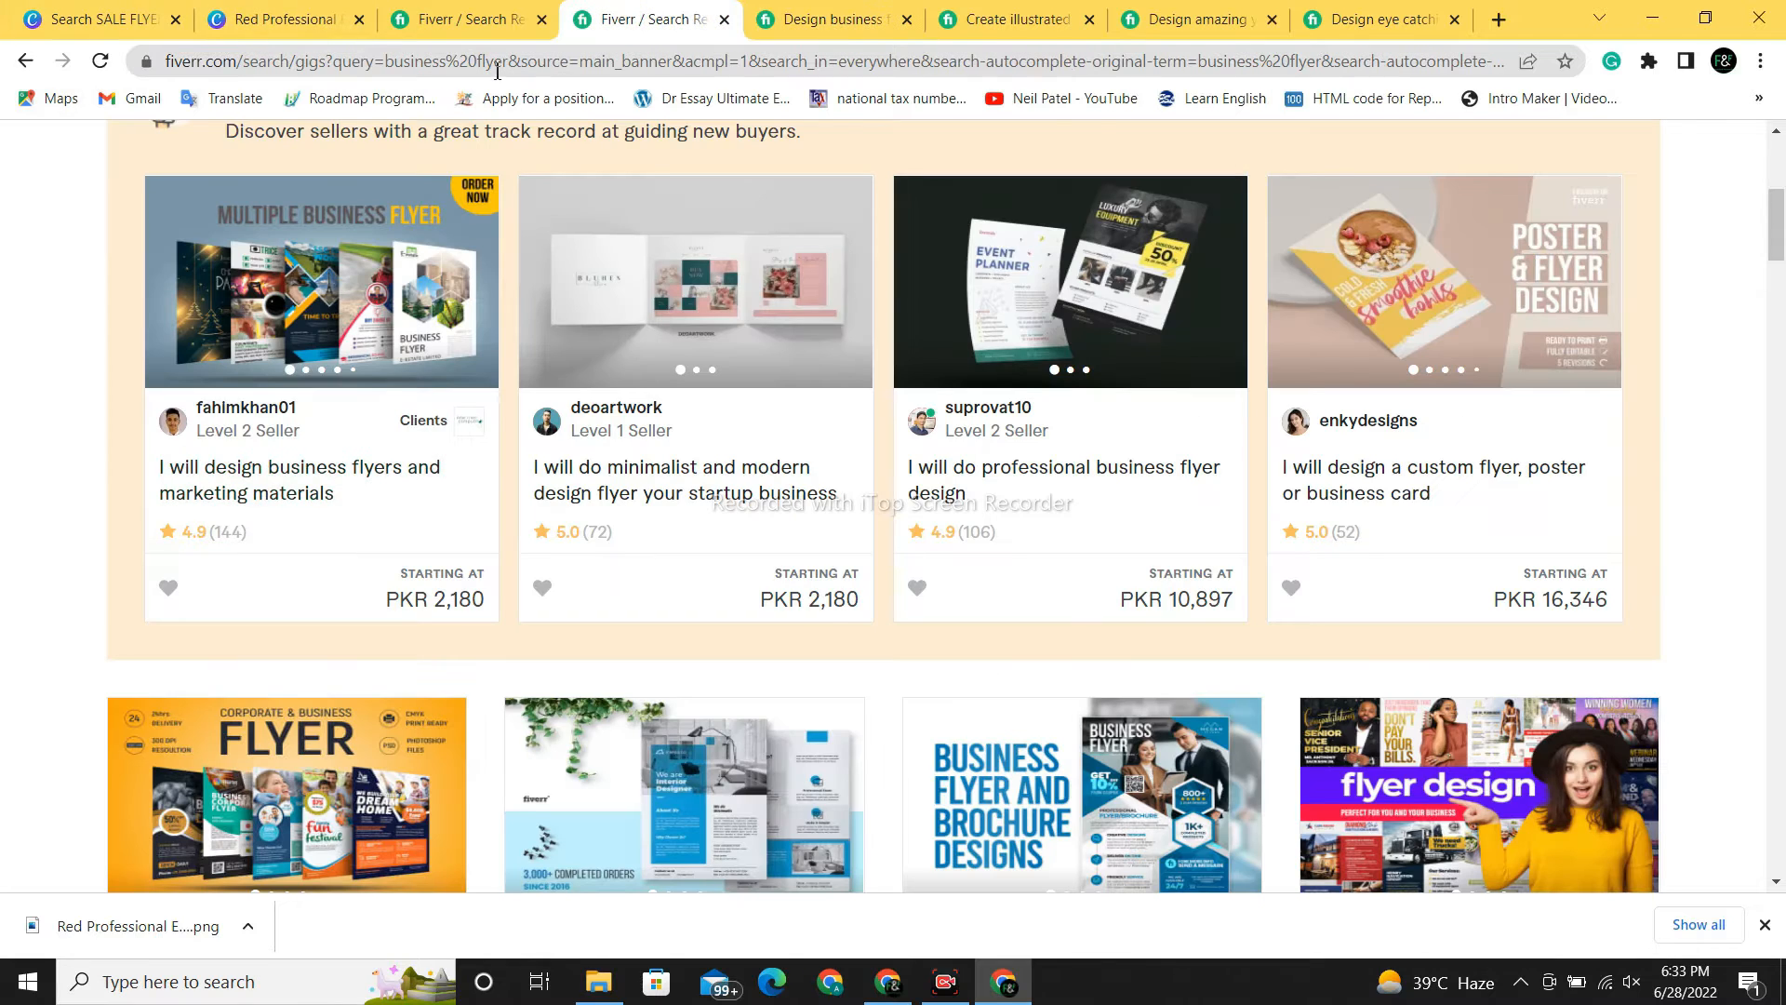
- Open the 'I will design business flyer, event flyer and poster' gig further down the results
left_click_drag(1778, 244, 1771, 407)
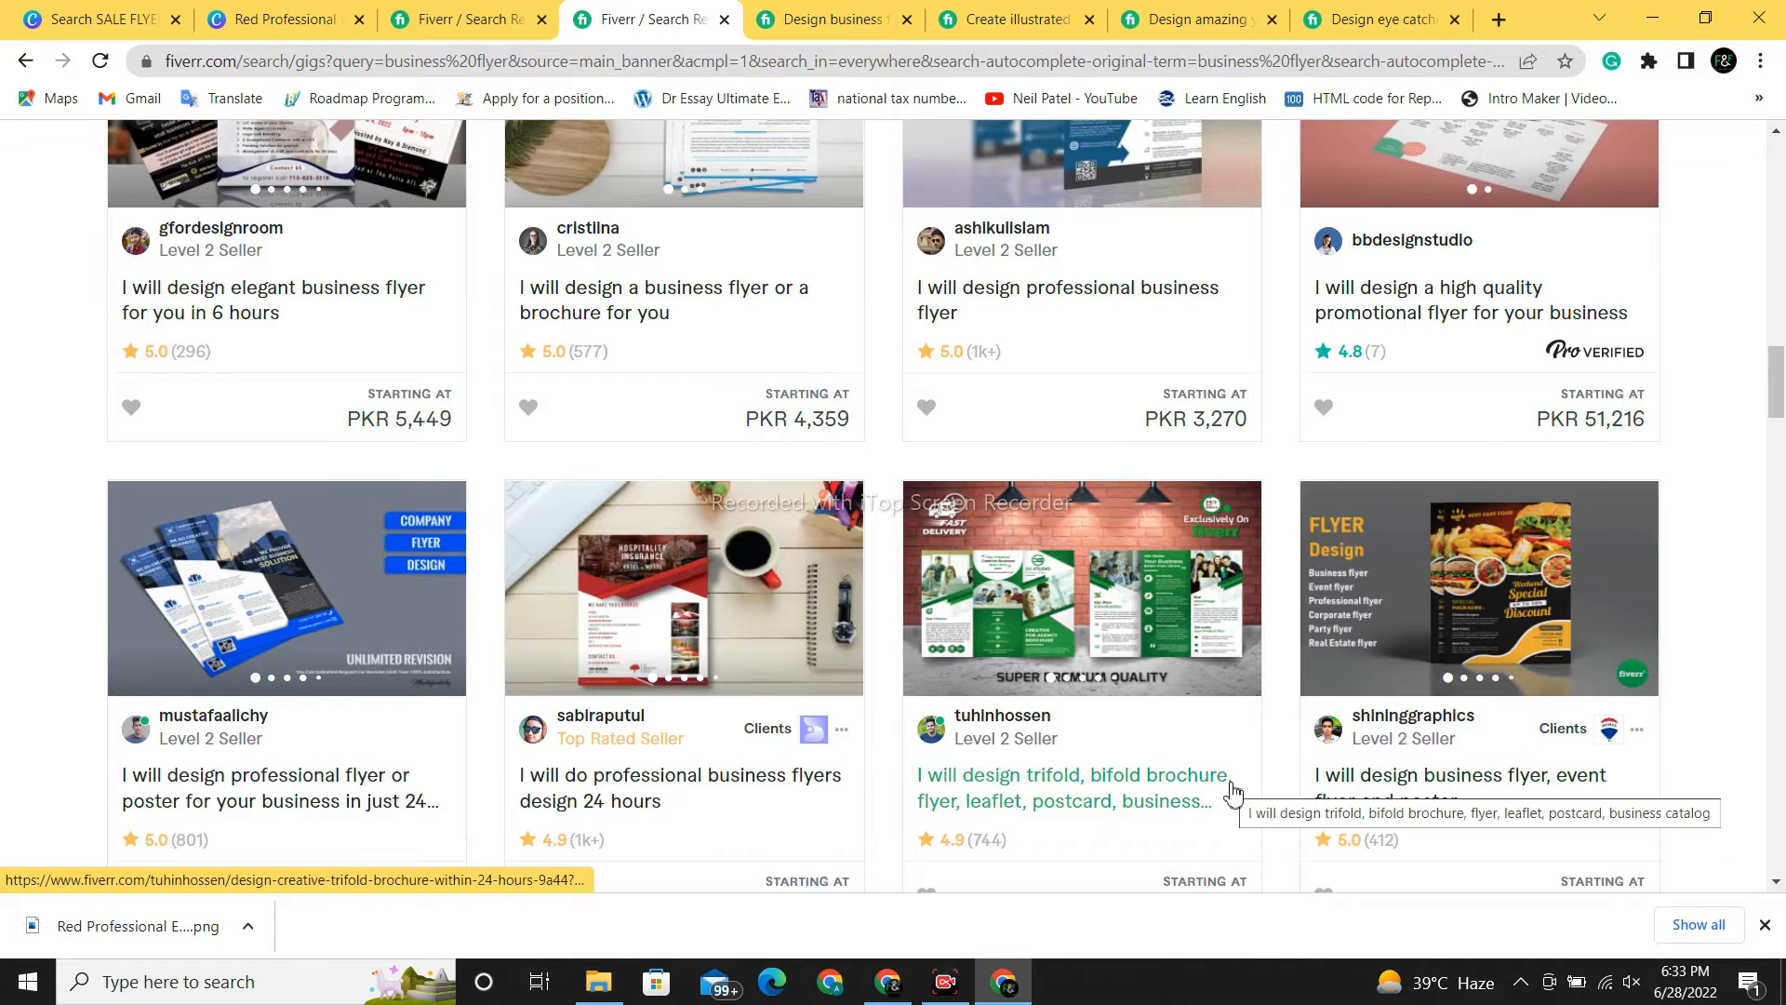
left_click(1474, 791)
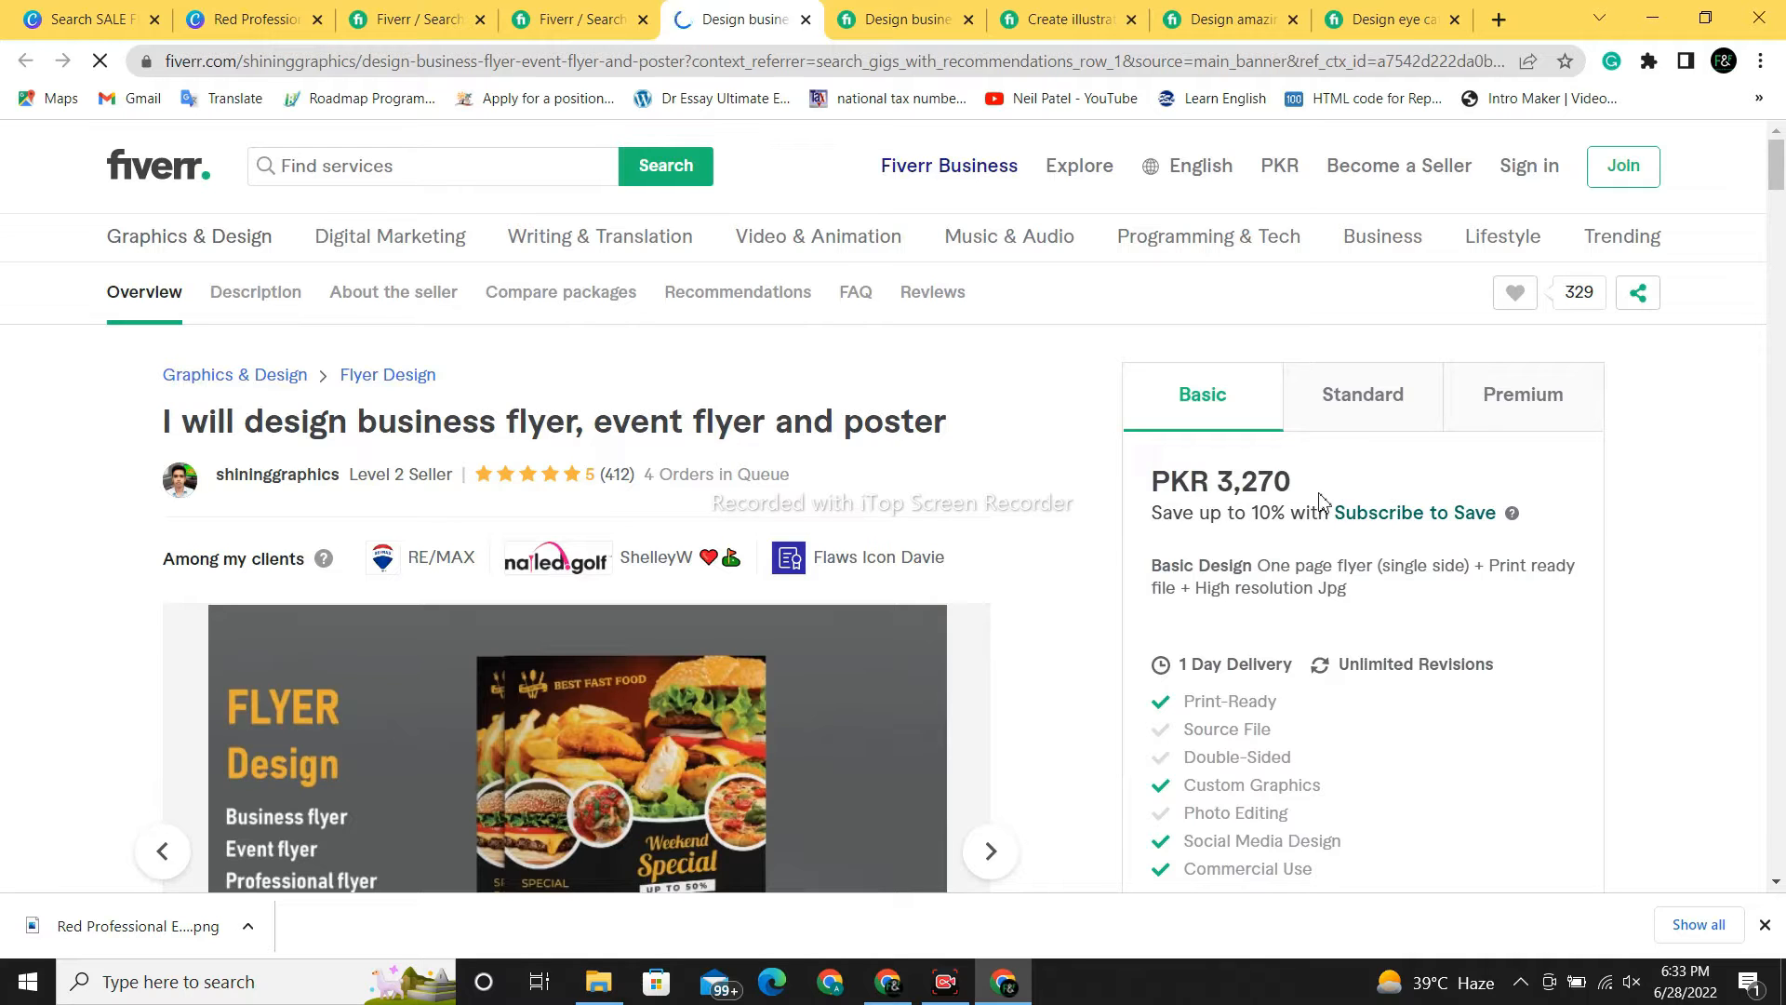
- Browse the poster gig's sample images up to the graduation flyer
scroll(258, 530, "down", 3)
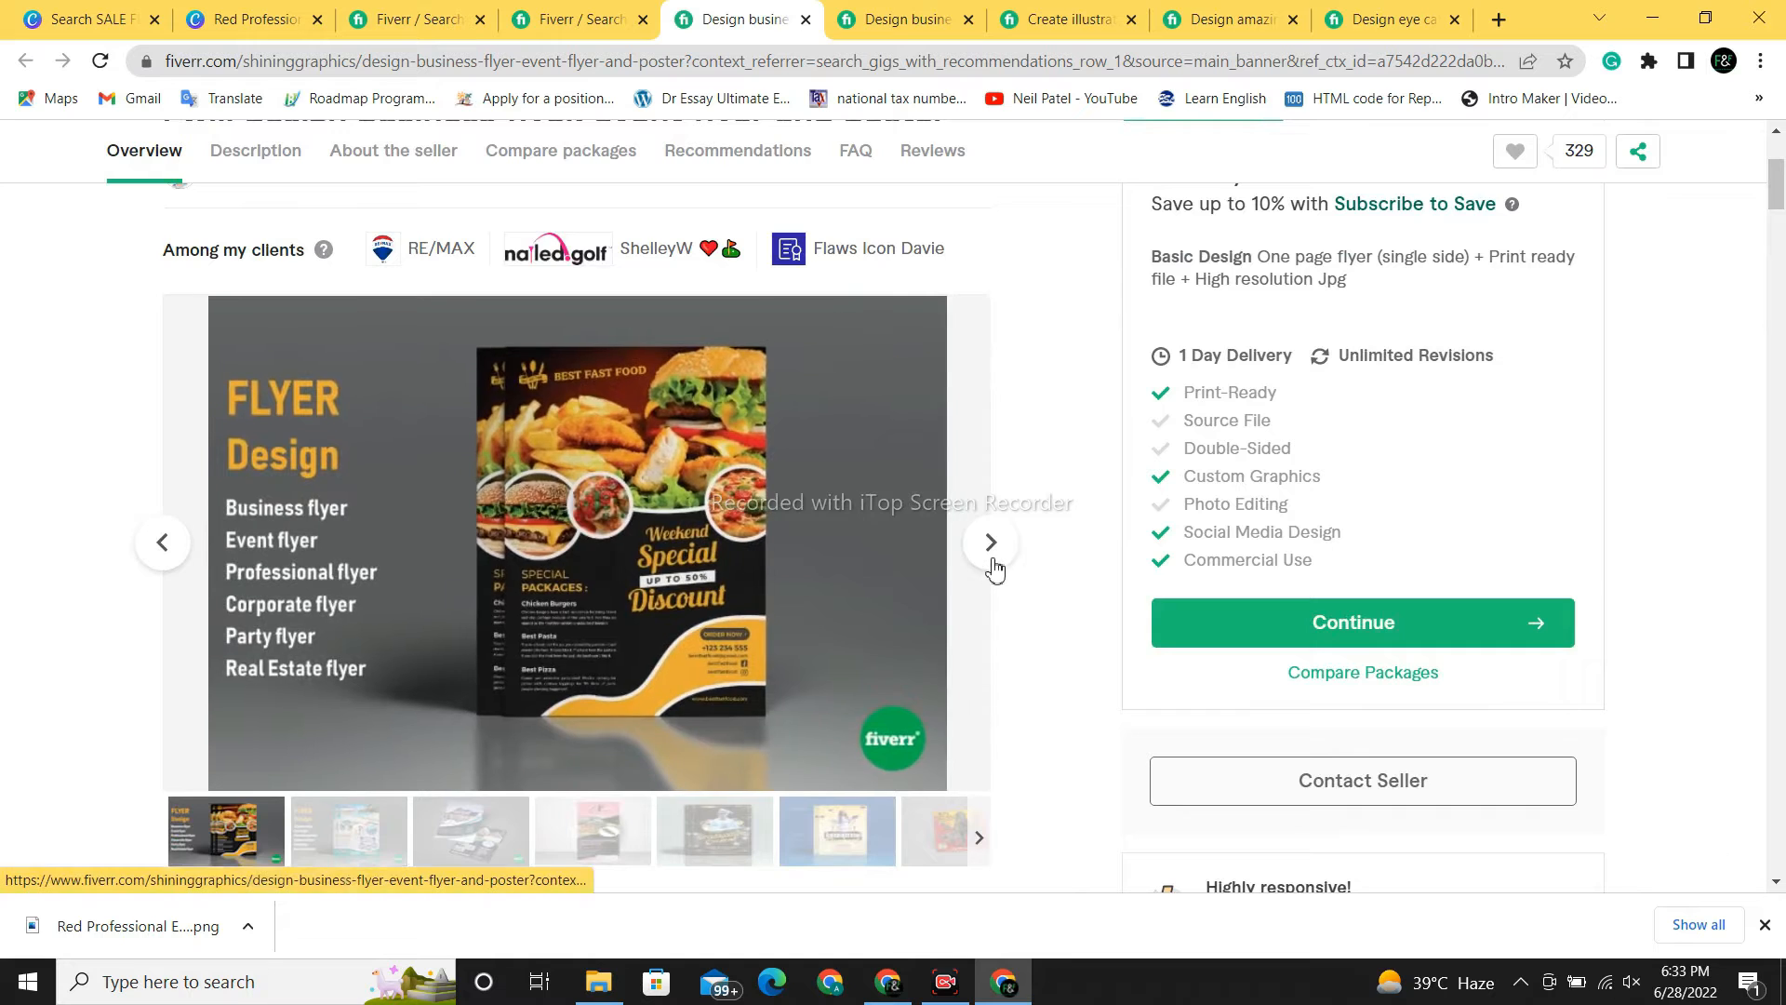
left_click(993, 566)
left_click(992, 558)
left_click(991, 558)
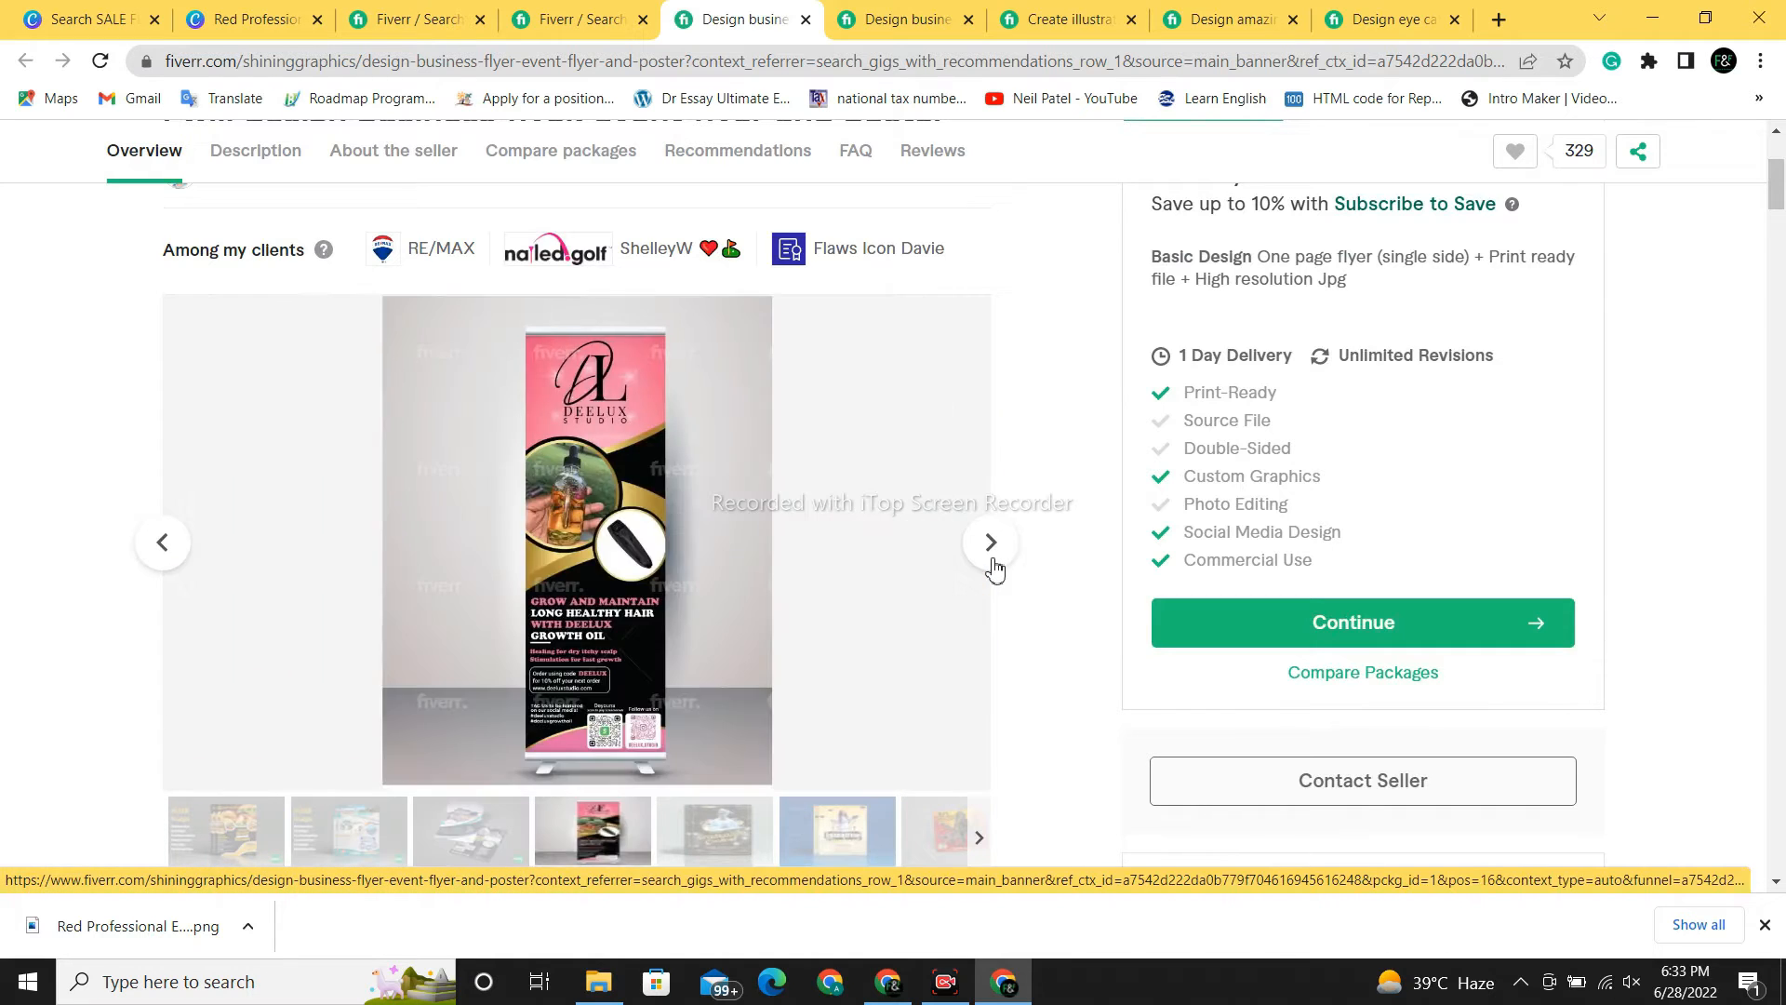
left_click(992, 558)
left_click(992, 563)
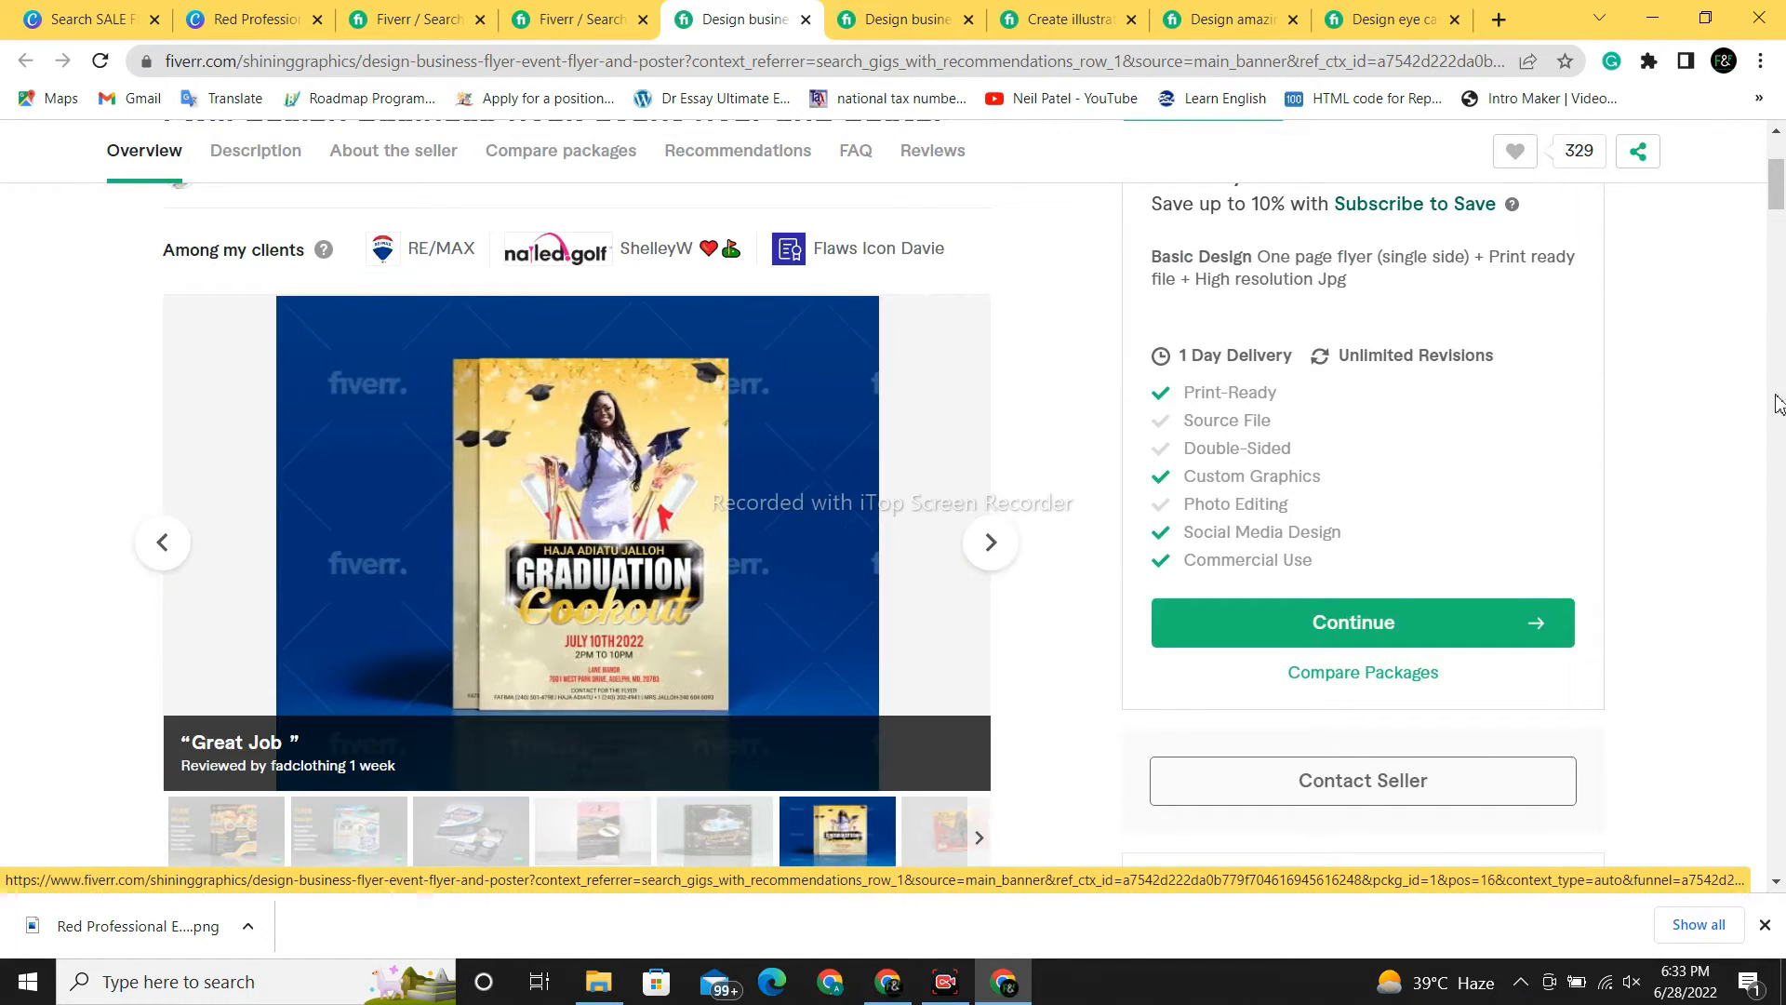
scroll(1330, 335, "up", 2)
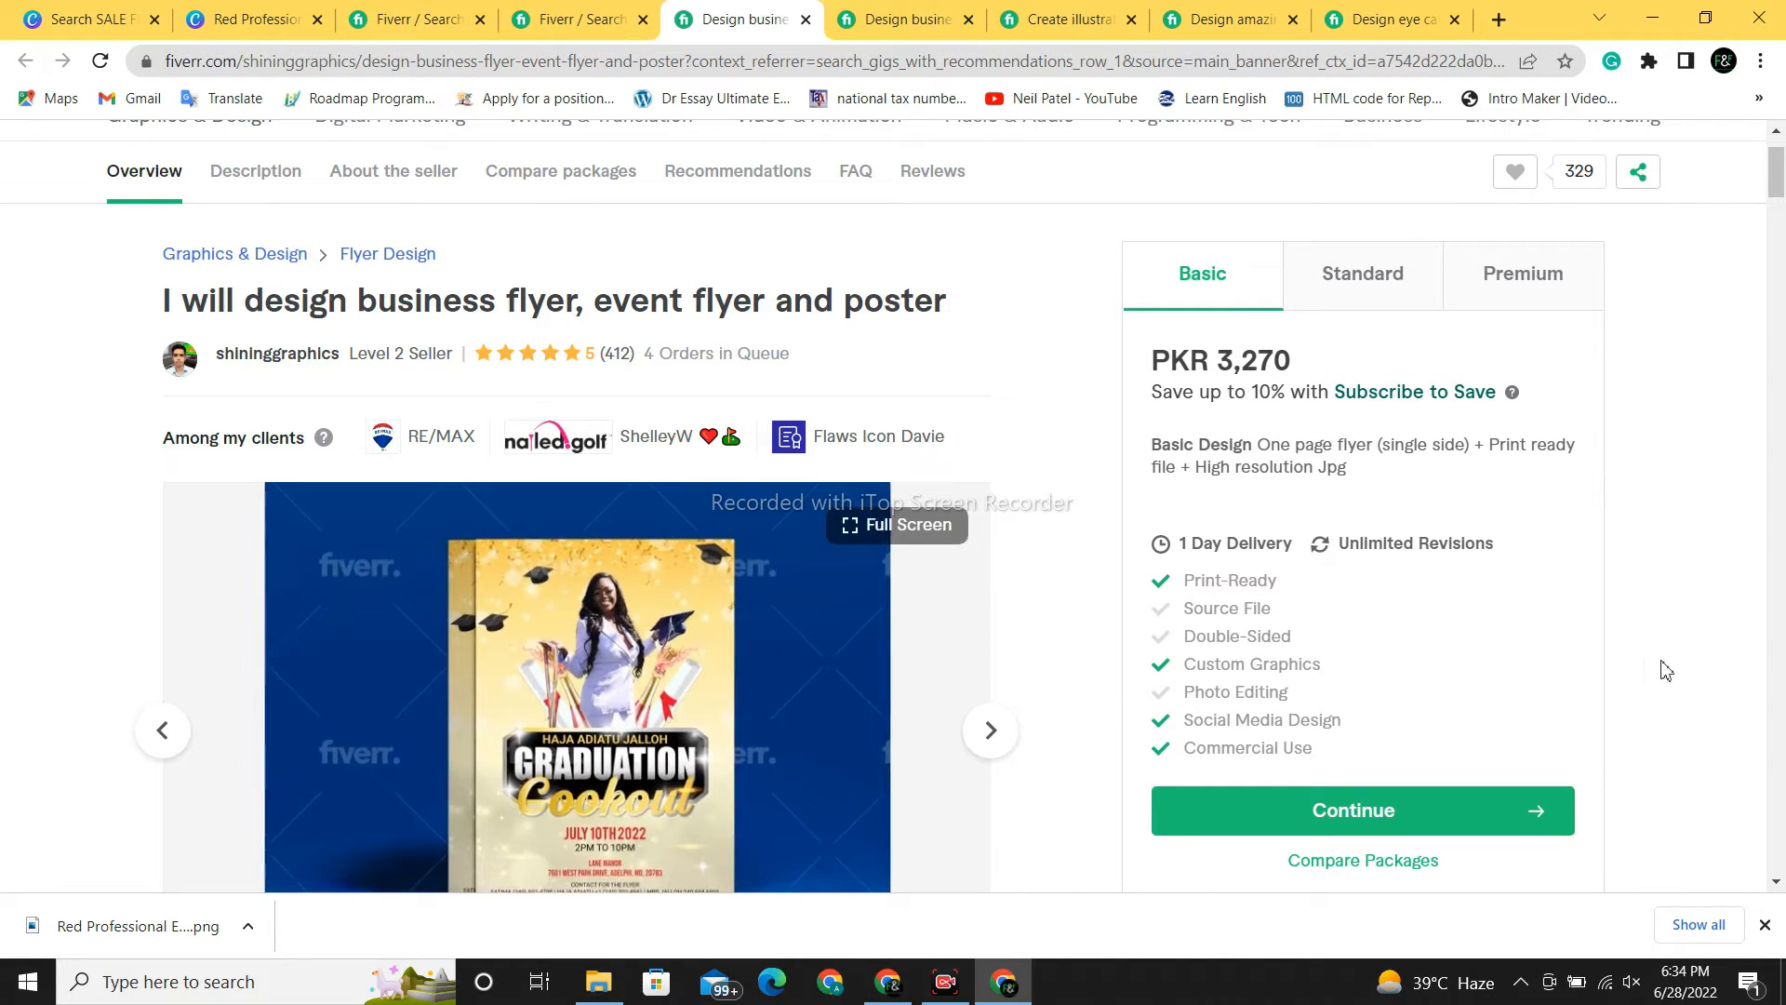
- Check the Standard (PKR 5,449) and Premium (PKR 10,897) packages, then return to the results
left_click(1347, 279)
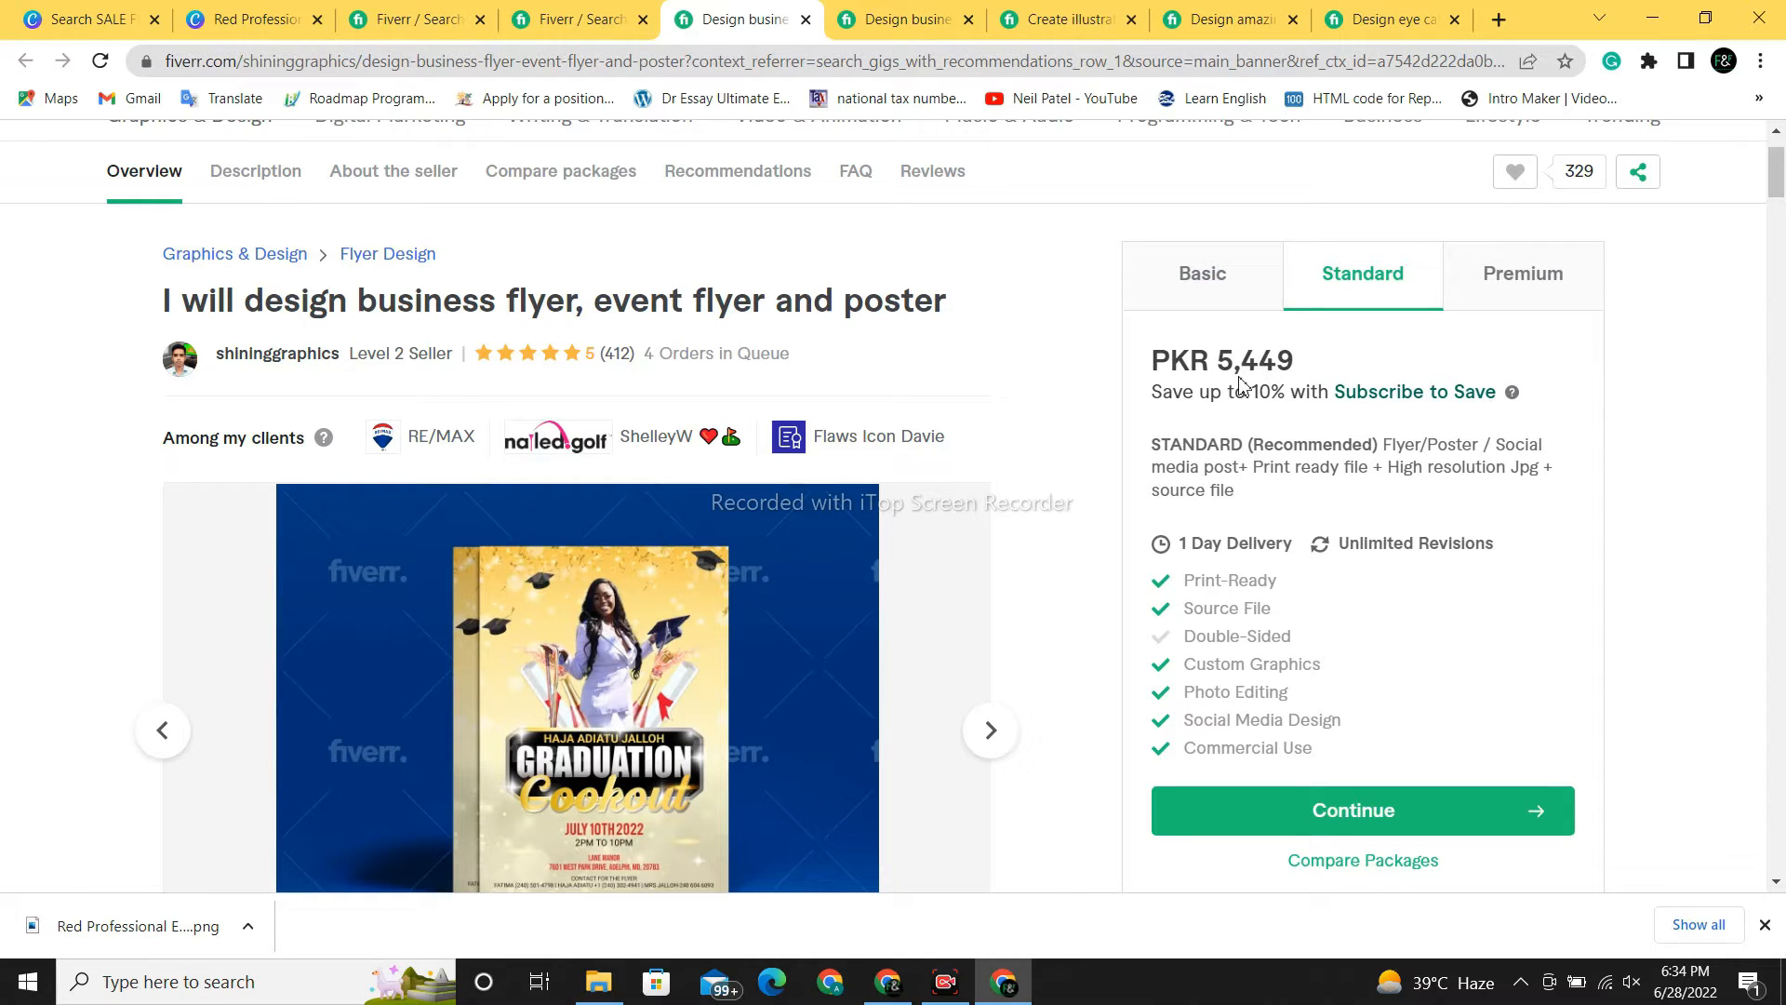
left_click(1484, 302)
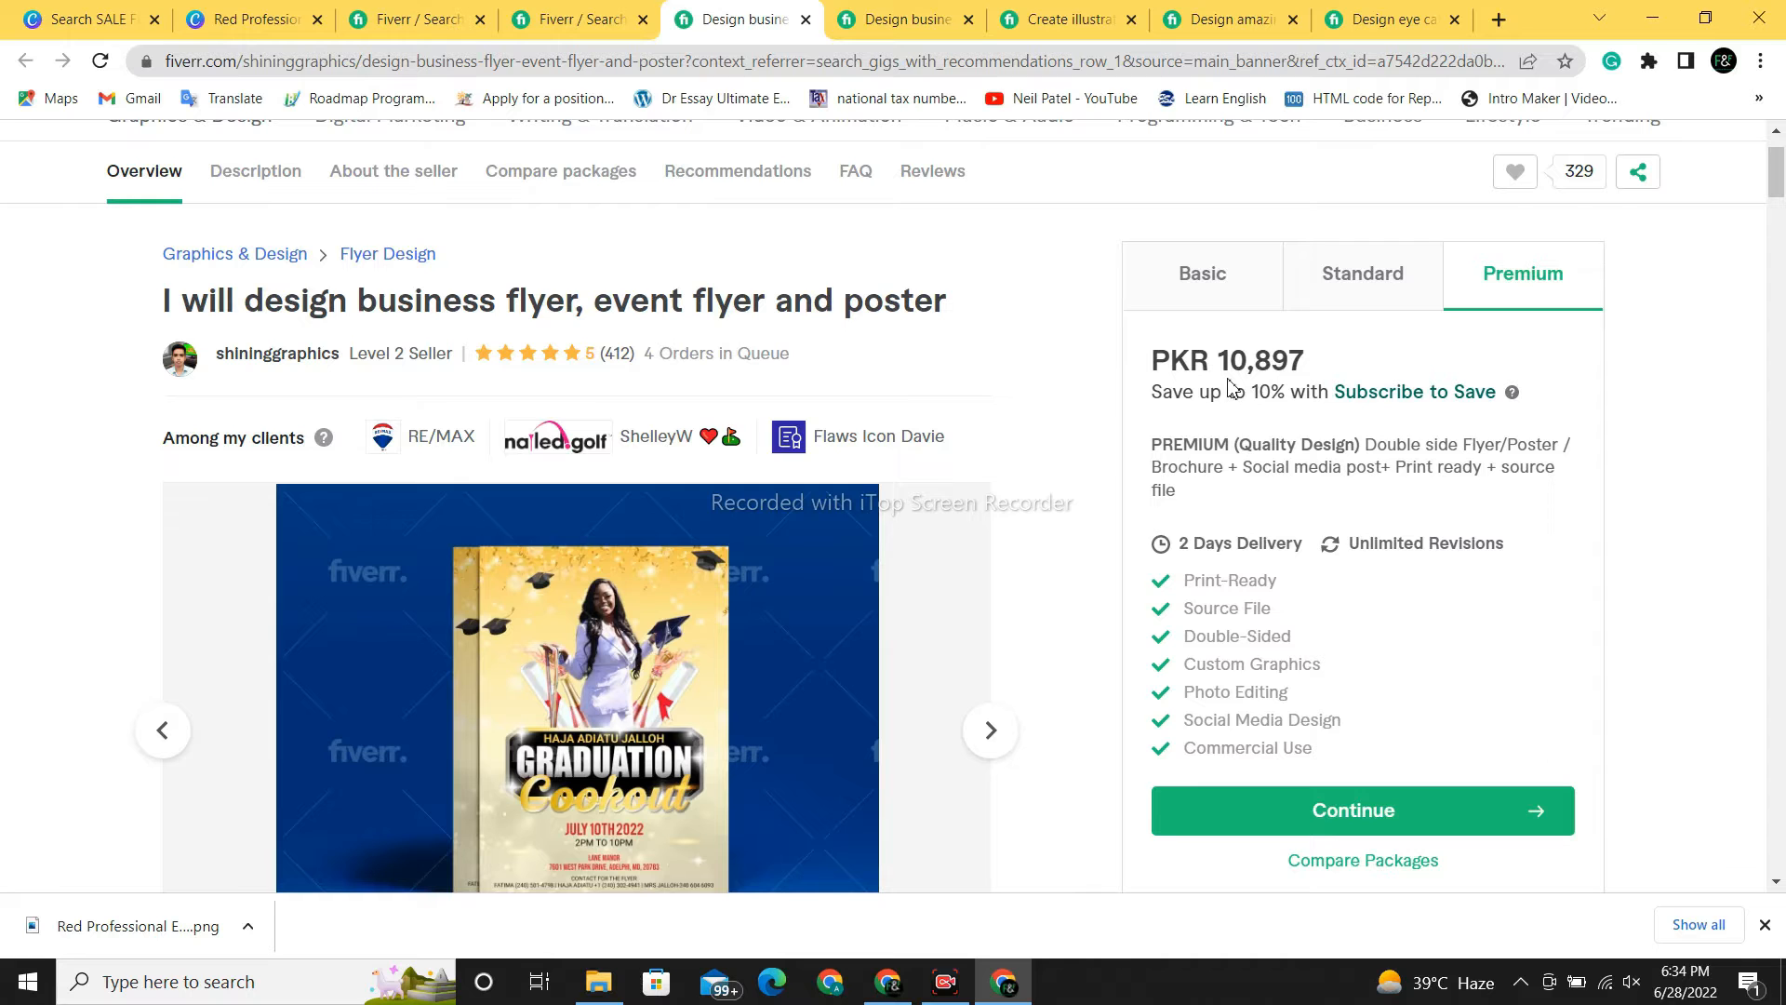
left_click(563, 13)
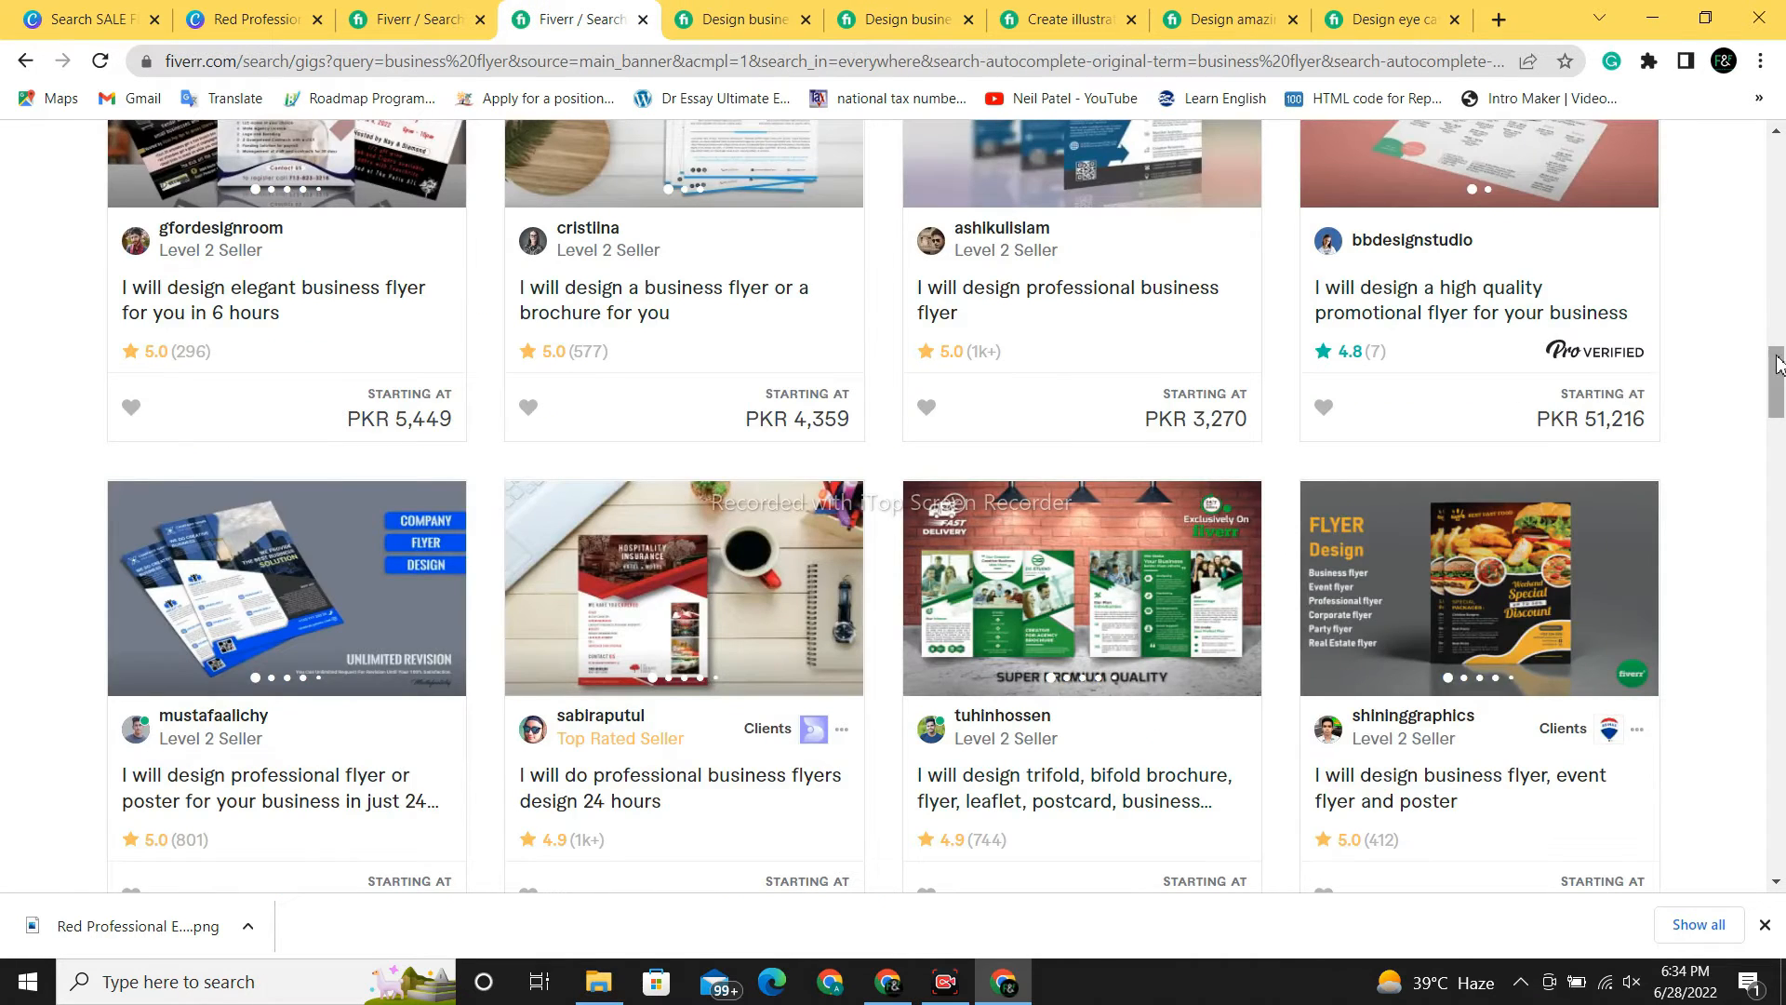
- Open the 'professional flyer for your business' gig
left_click_drag(1775, 368, 1772, 449)
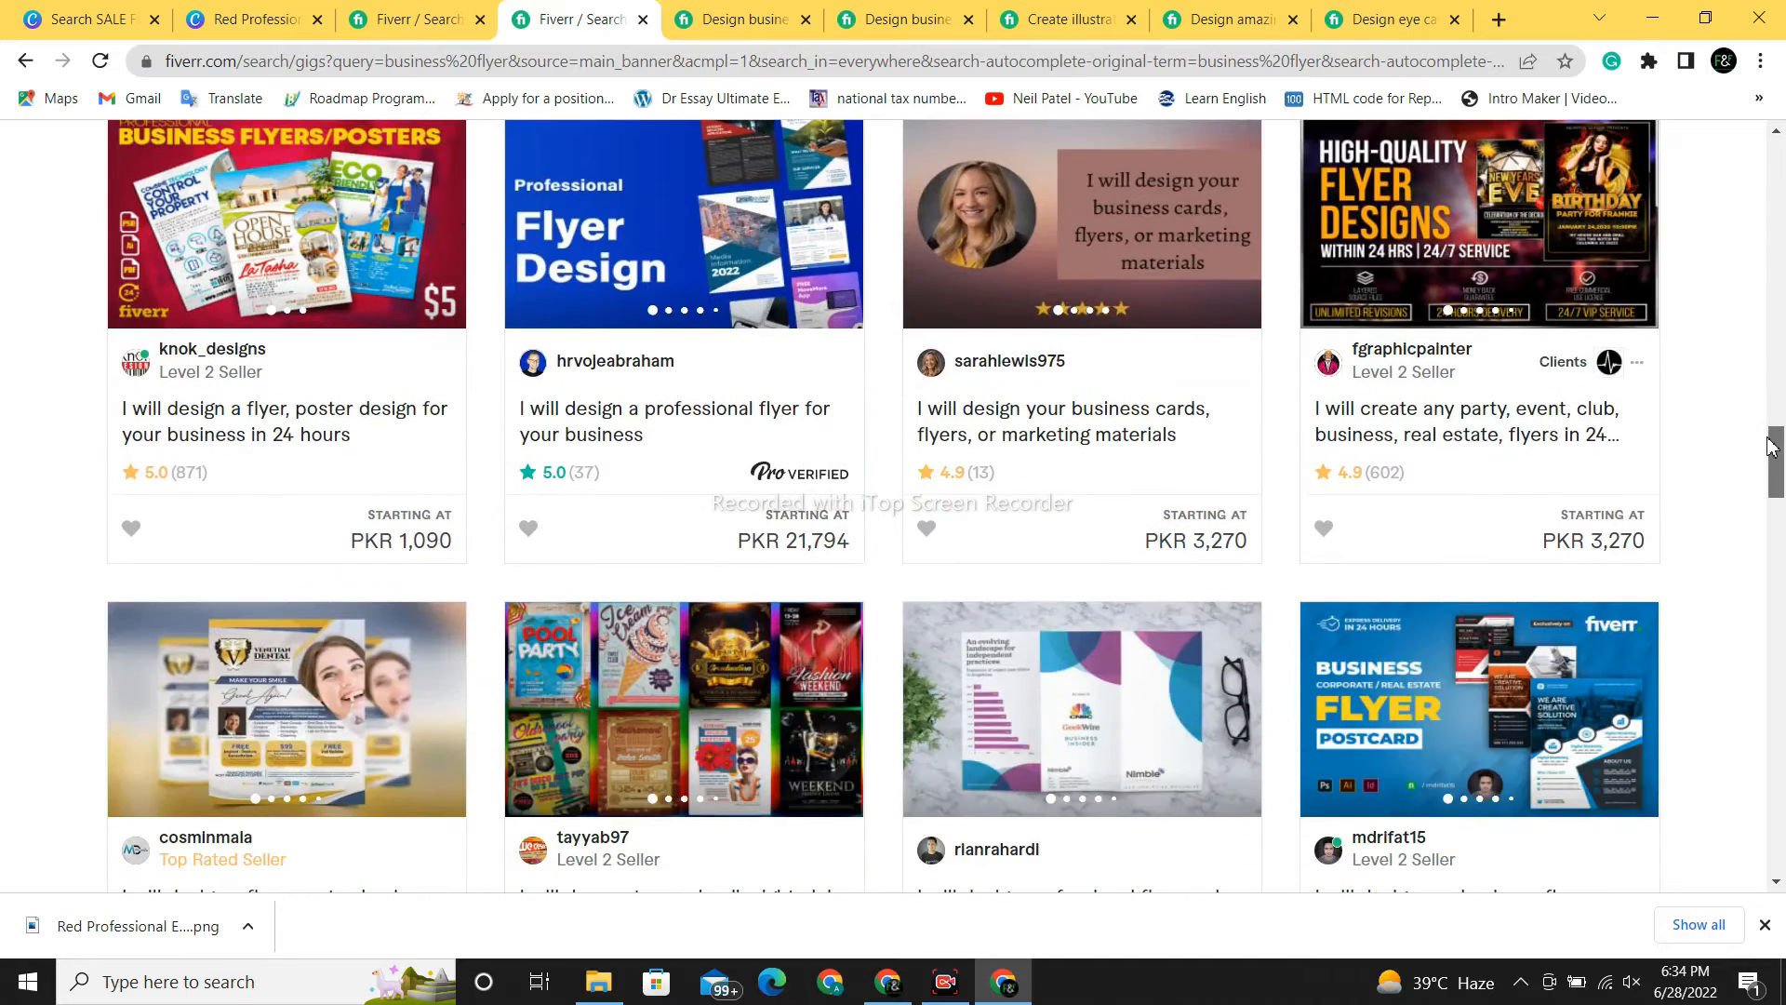
left_click(625, 429)
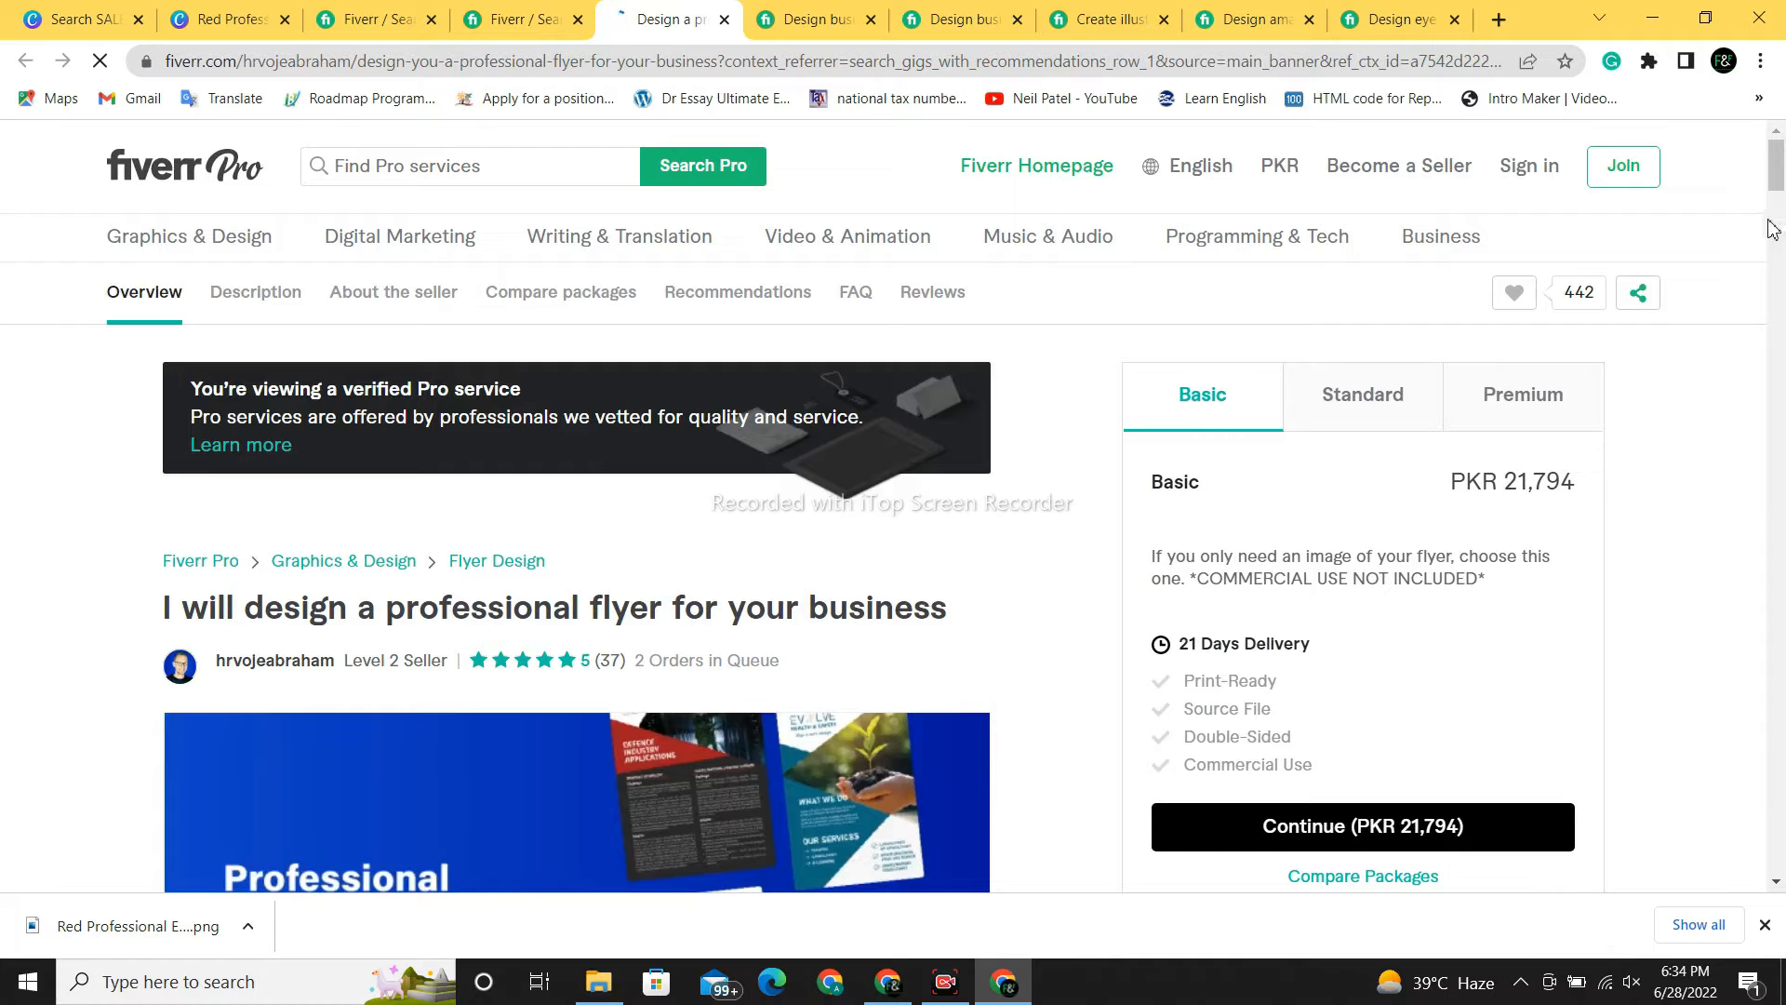
scroll(1778, 177, "down", 2)
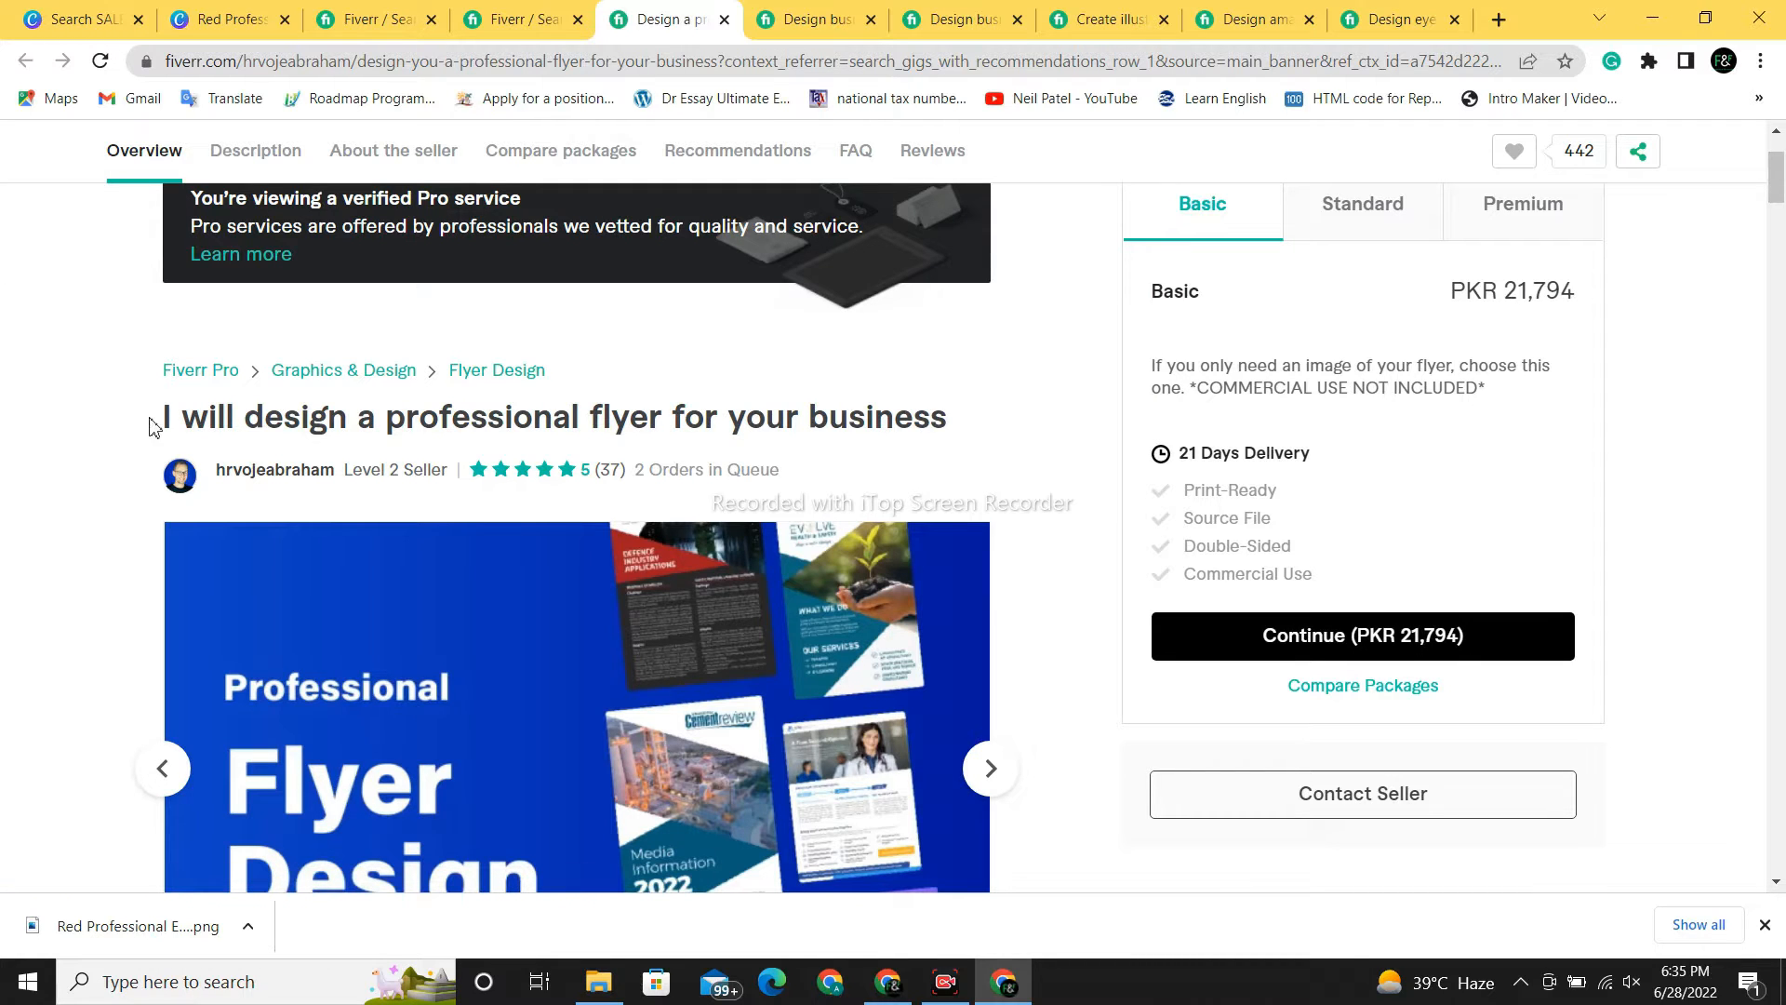
left_click_drag(160, 418, 1198, 441)
left_click(968, 428)
- Browse through the gig's gallery of sample flyers
scroll(1784, 209, "down", 4)
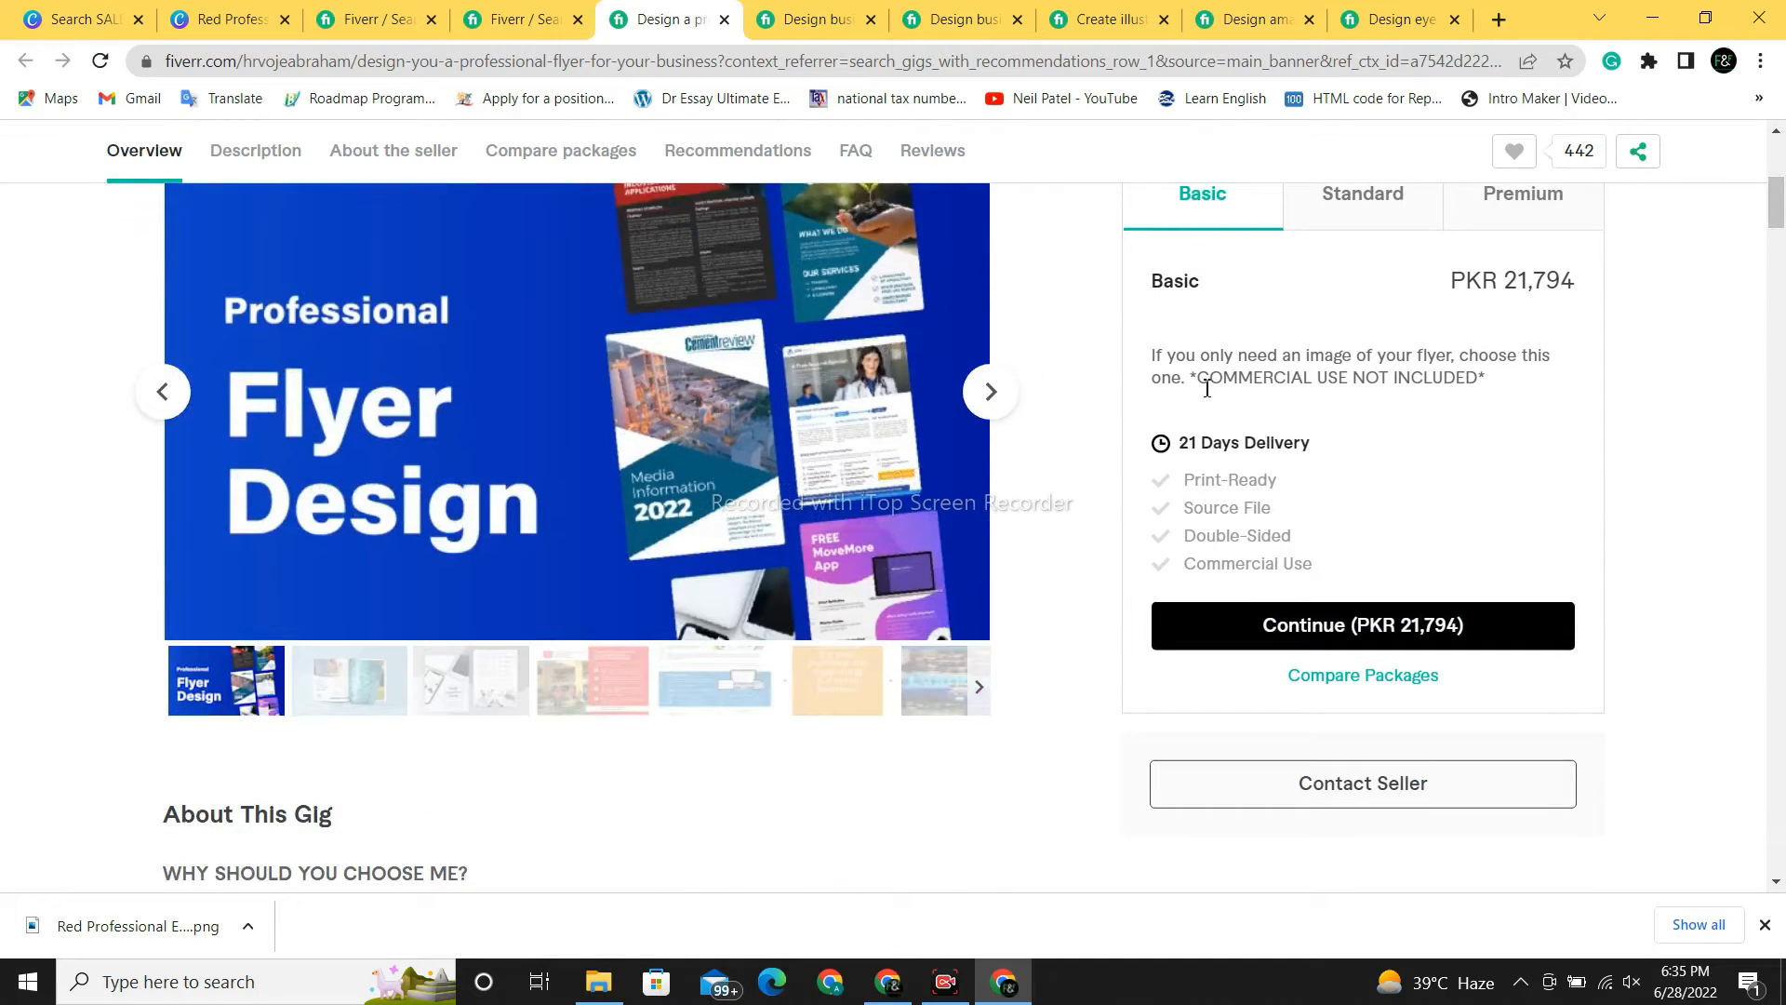
left_click(988, 396)
left_click(988, 395)
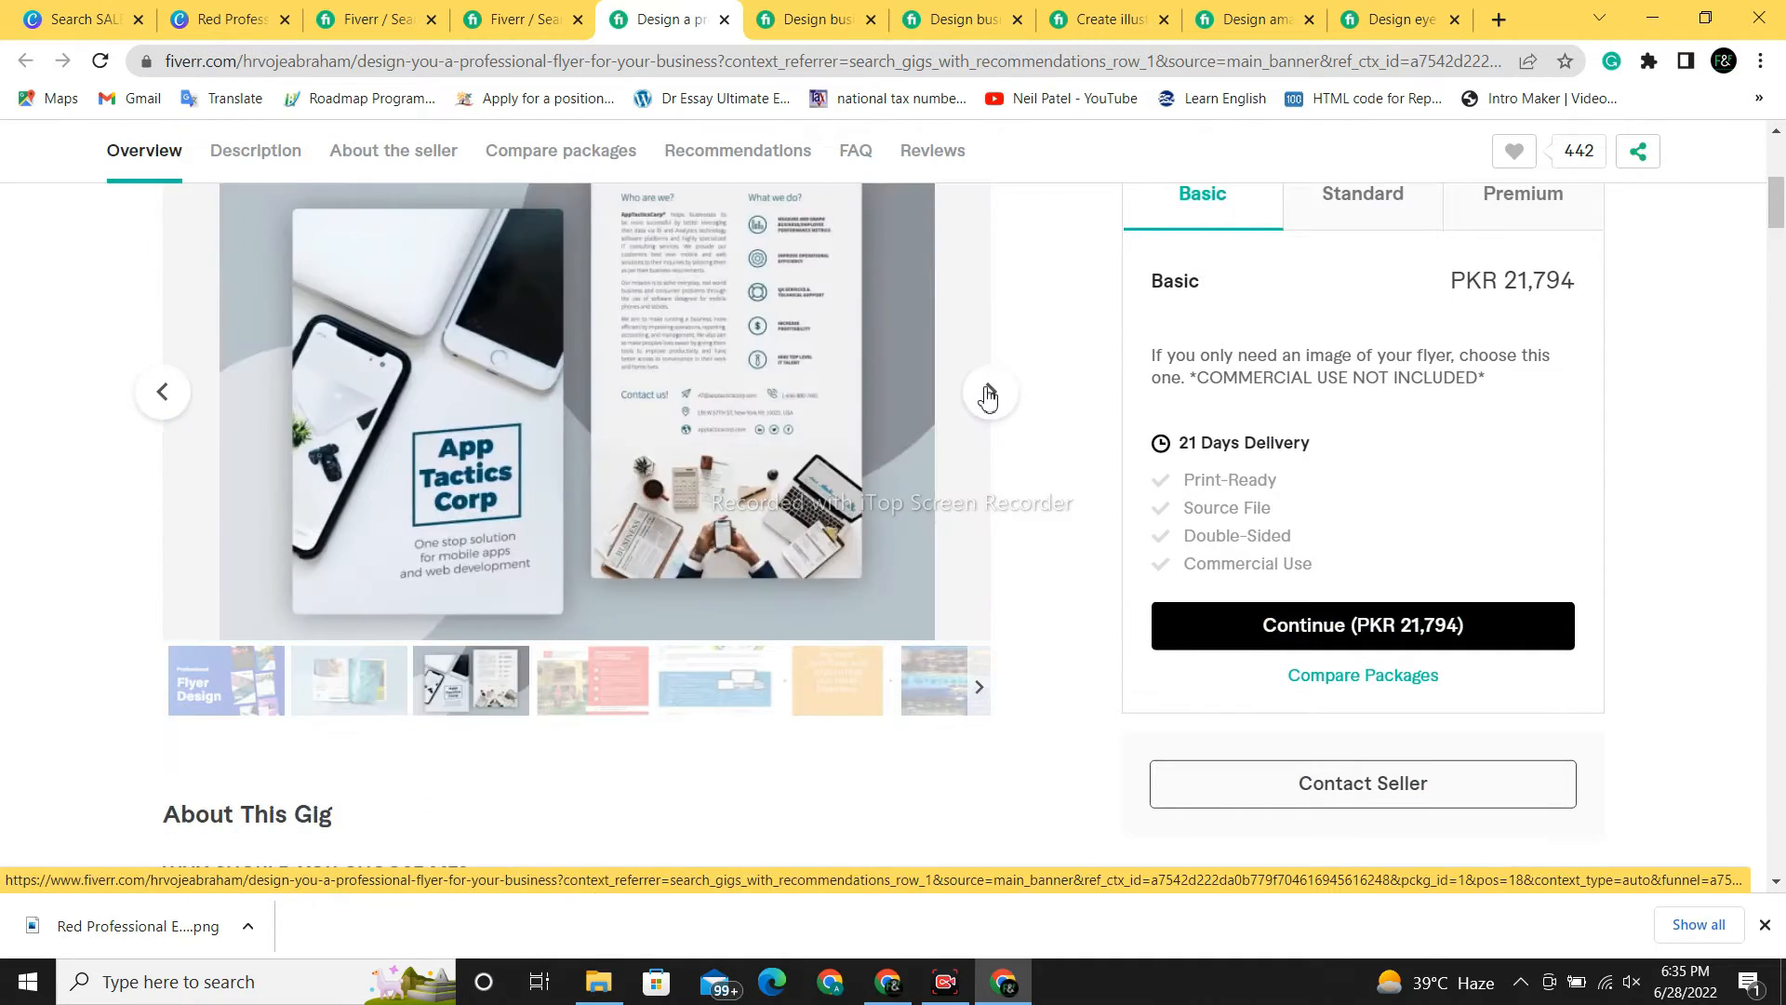
left_click(988, 396)
left_click(988, 395)
left_click(988, 395)
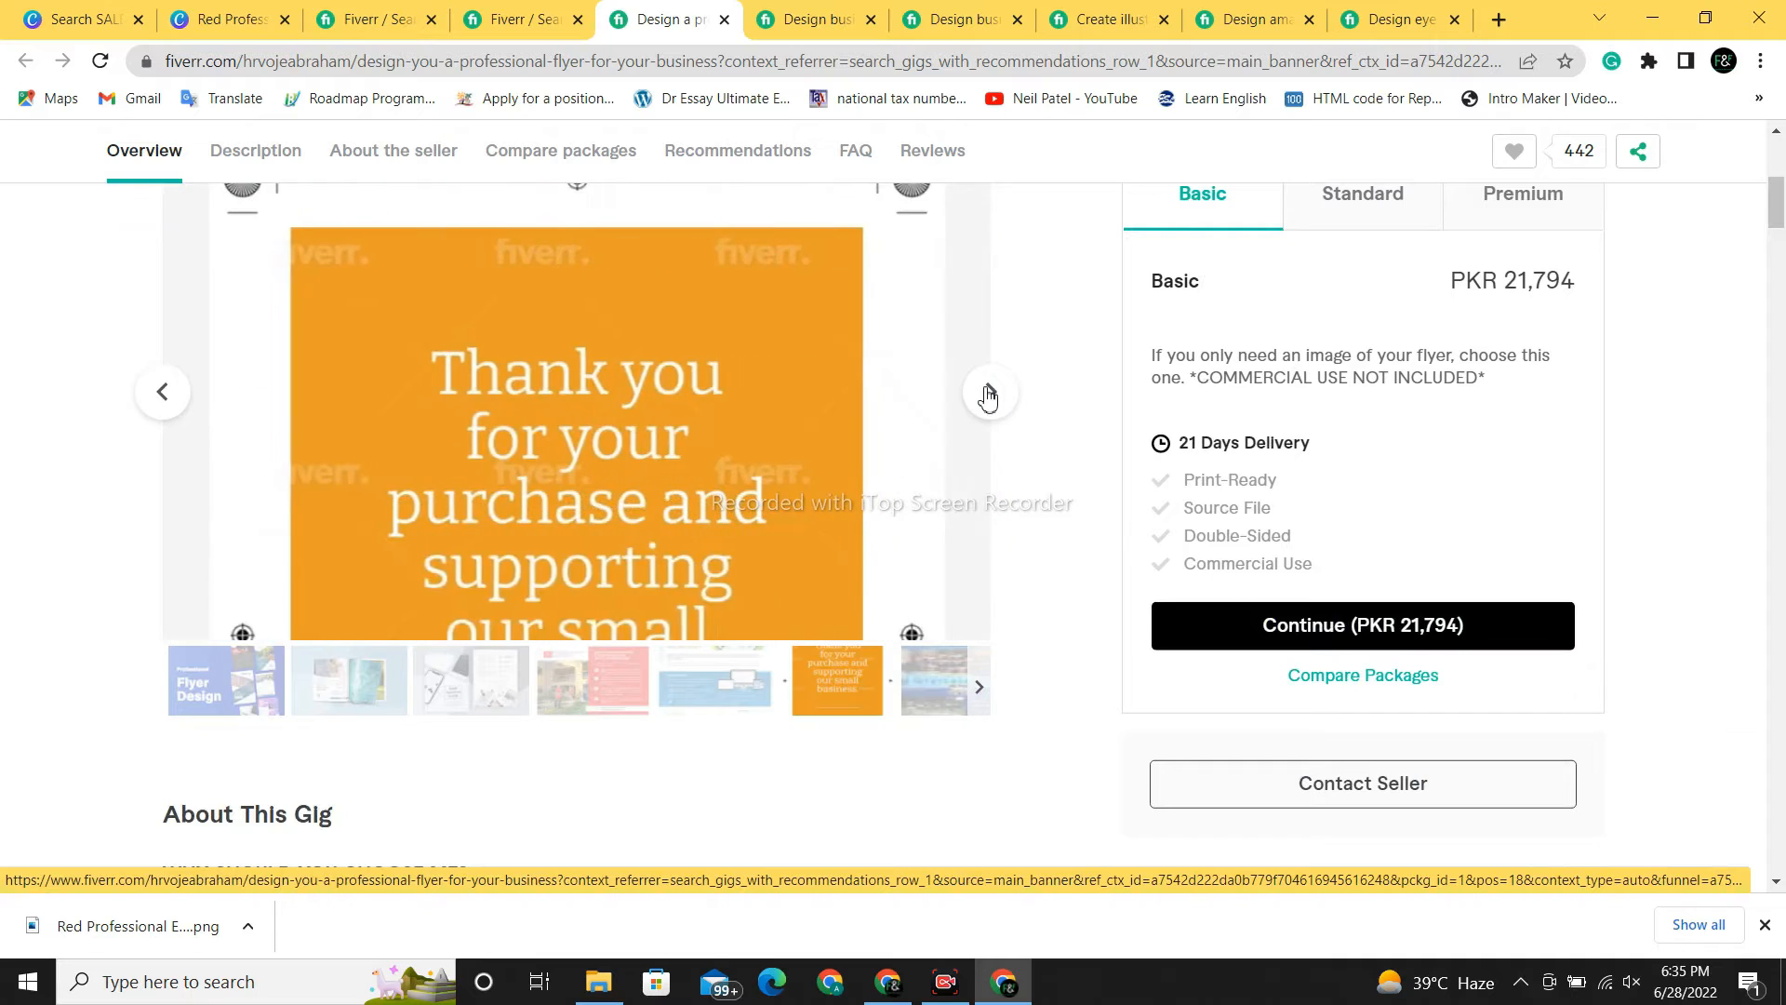
left_click(988, 395)
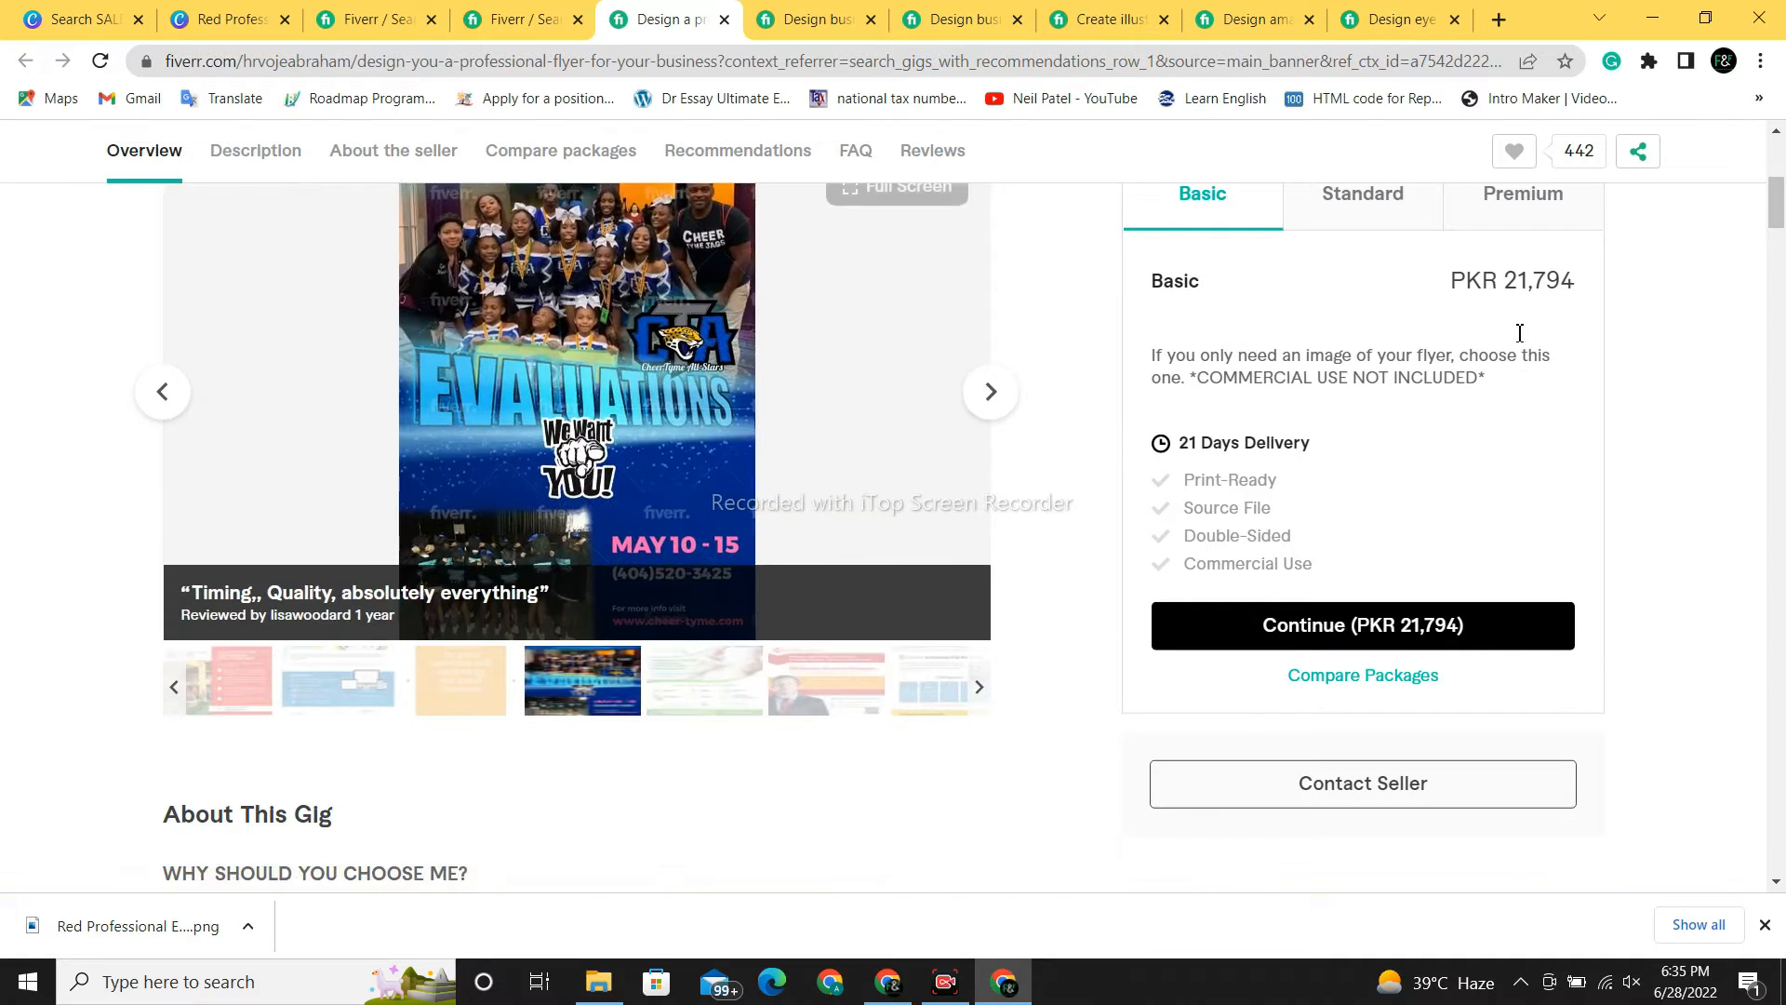
scroll(1777, 216, "up", 2)
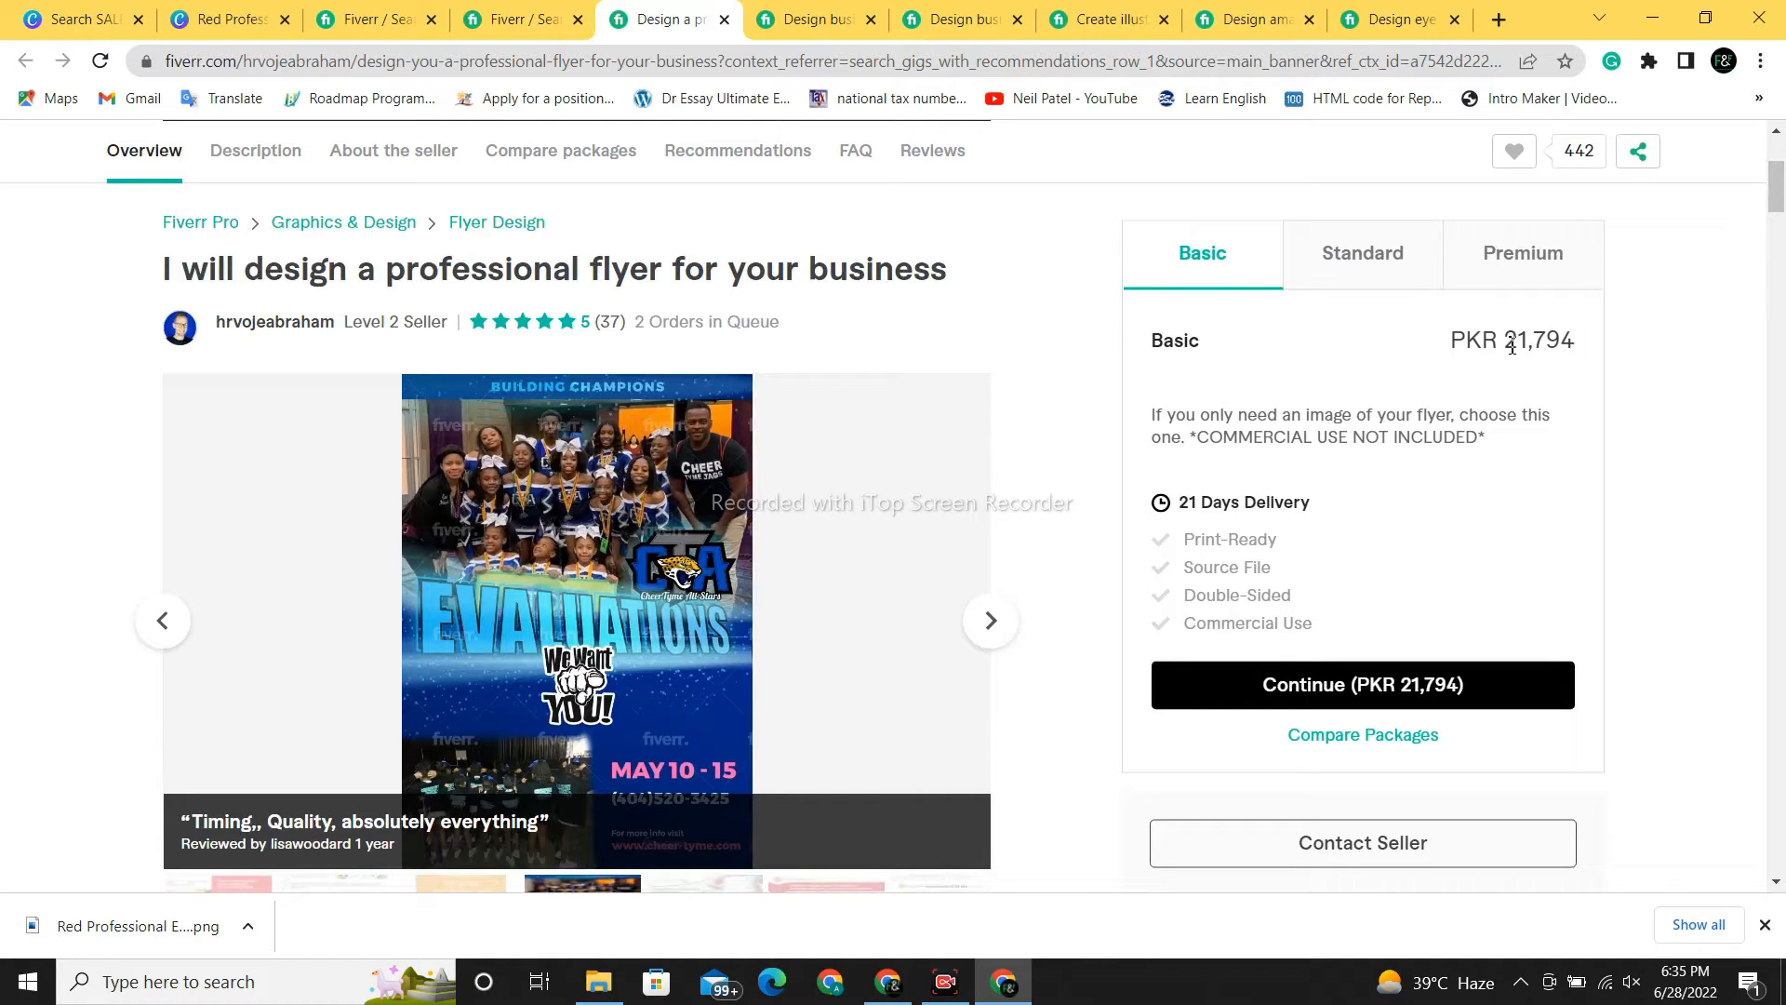
- Compare the Basic (21,794), Standard (32,691) and Premium (43,588) prices, then return to the results
left_click_drag(1512, 346, 1577, 351)
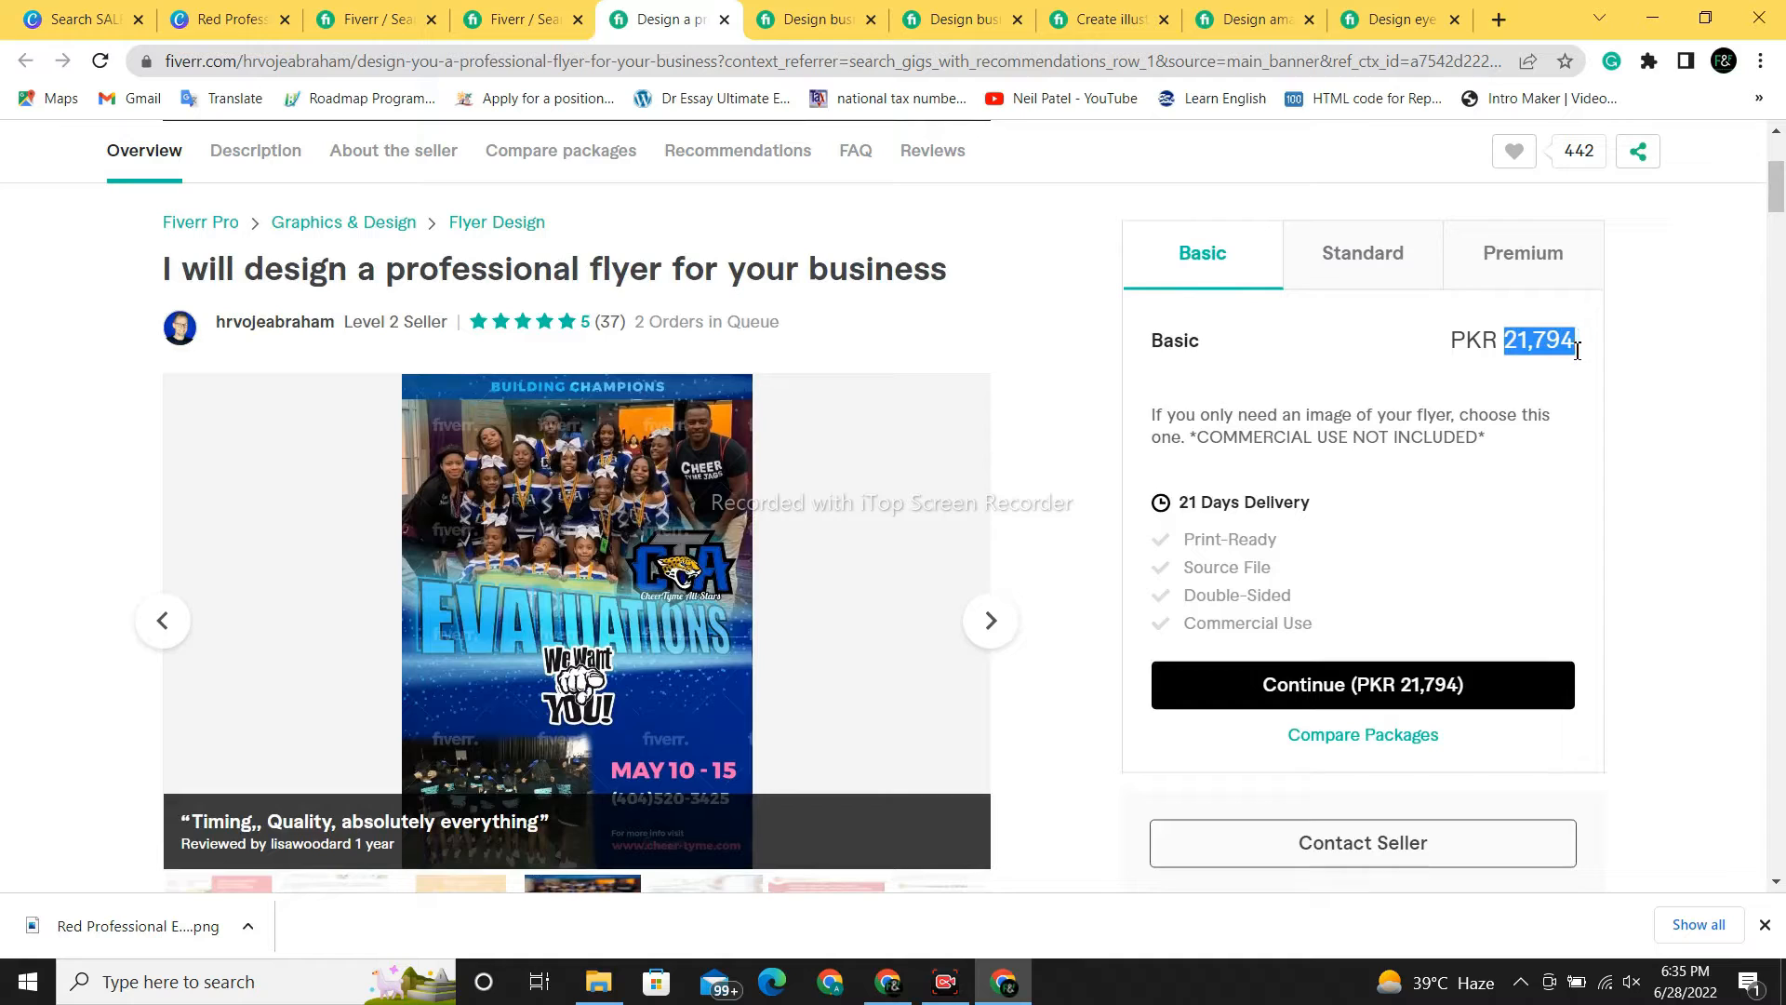
left_click(1406, 270)
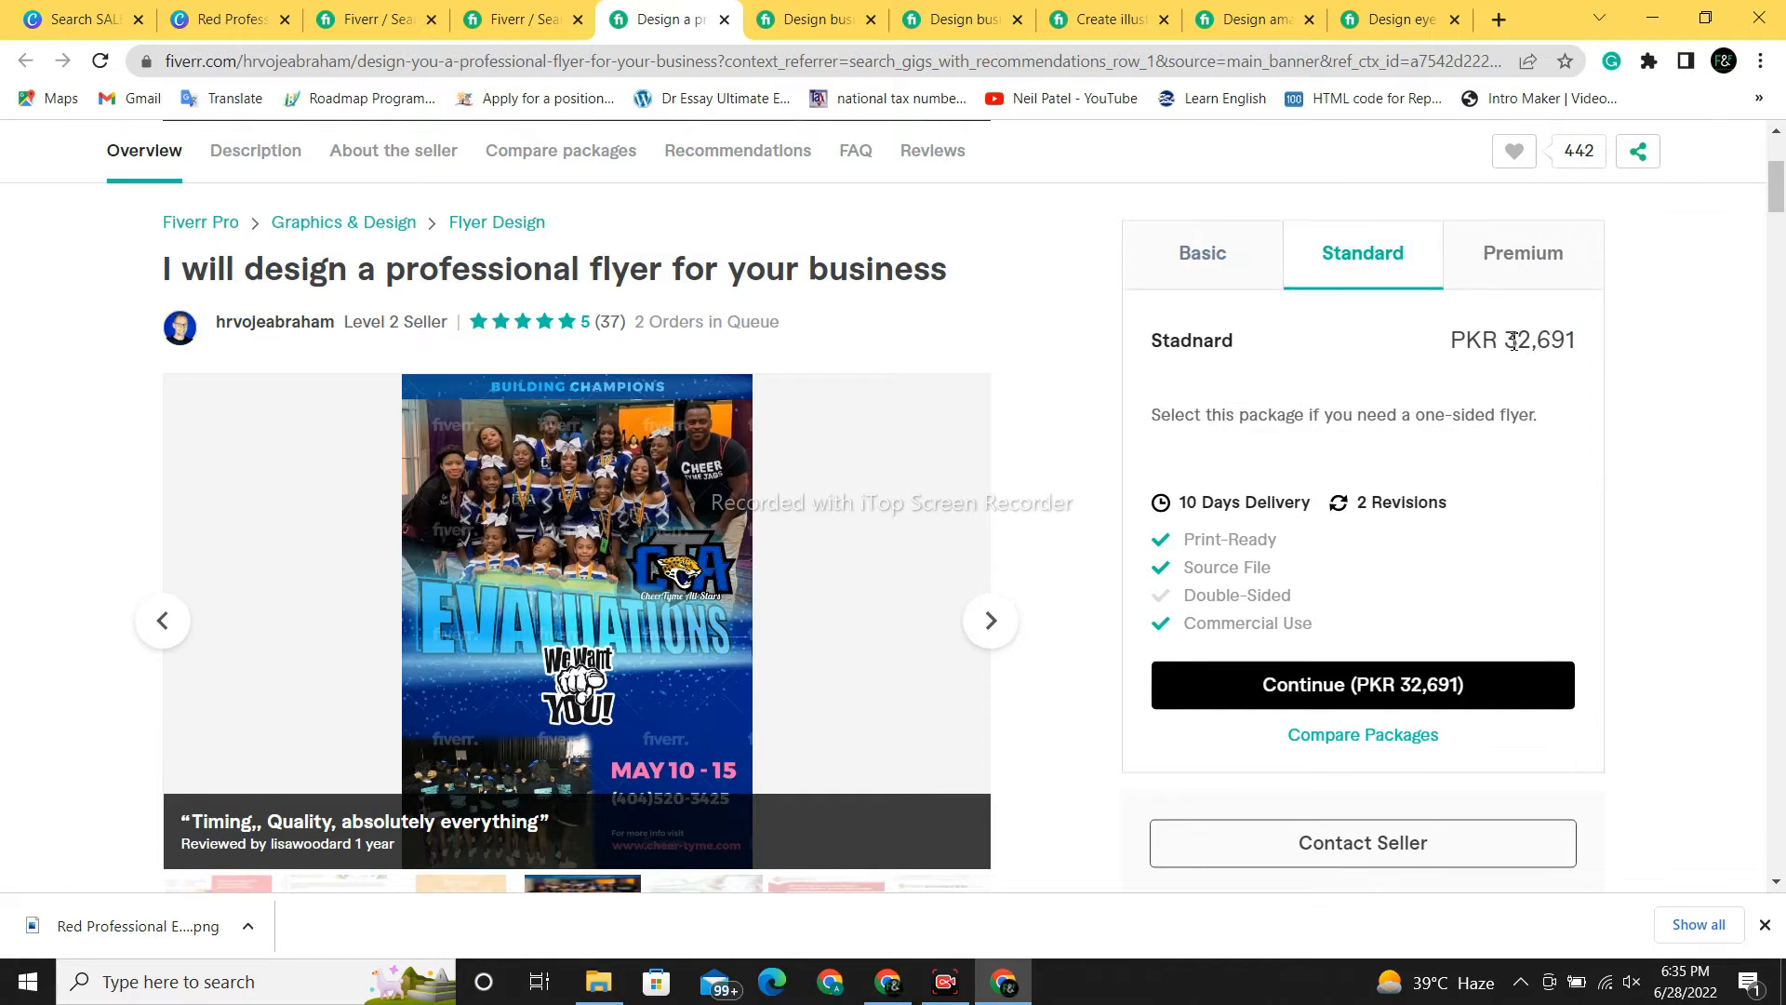
left_click_drag(1513, 341, 1576, 344)
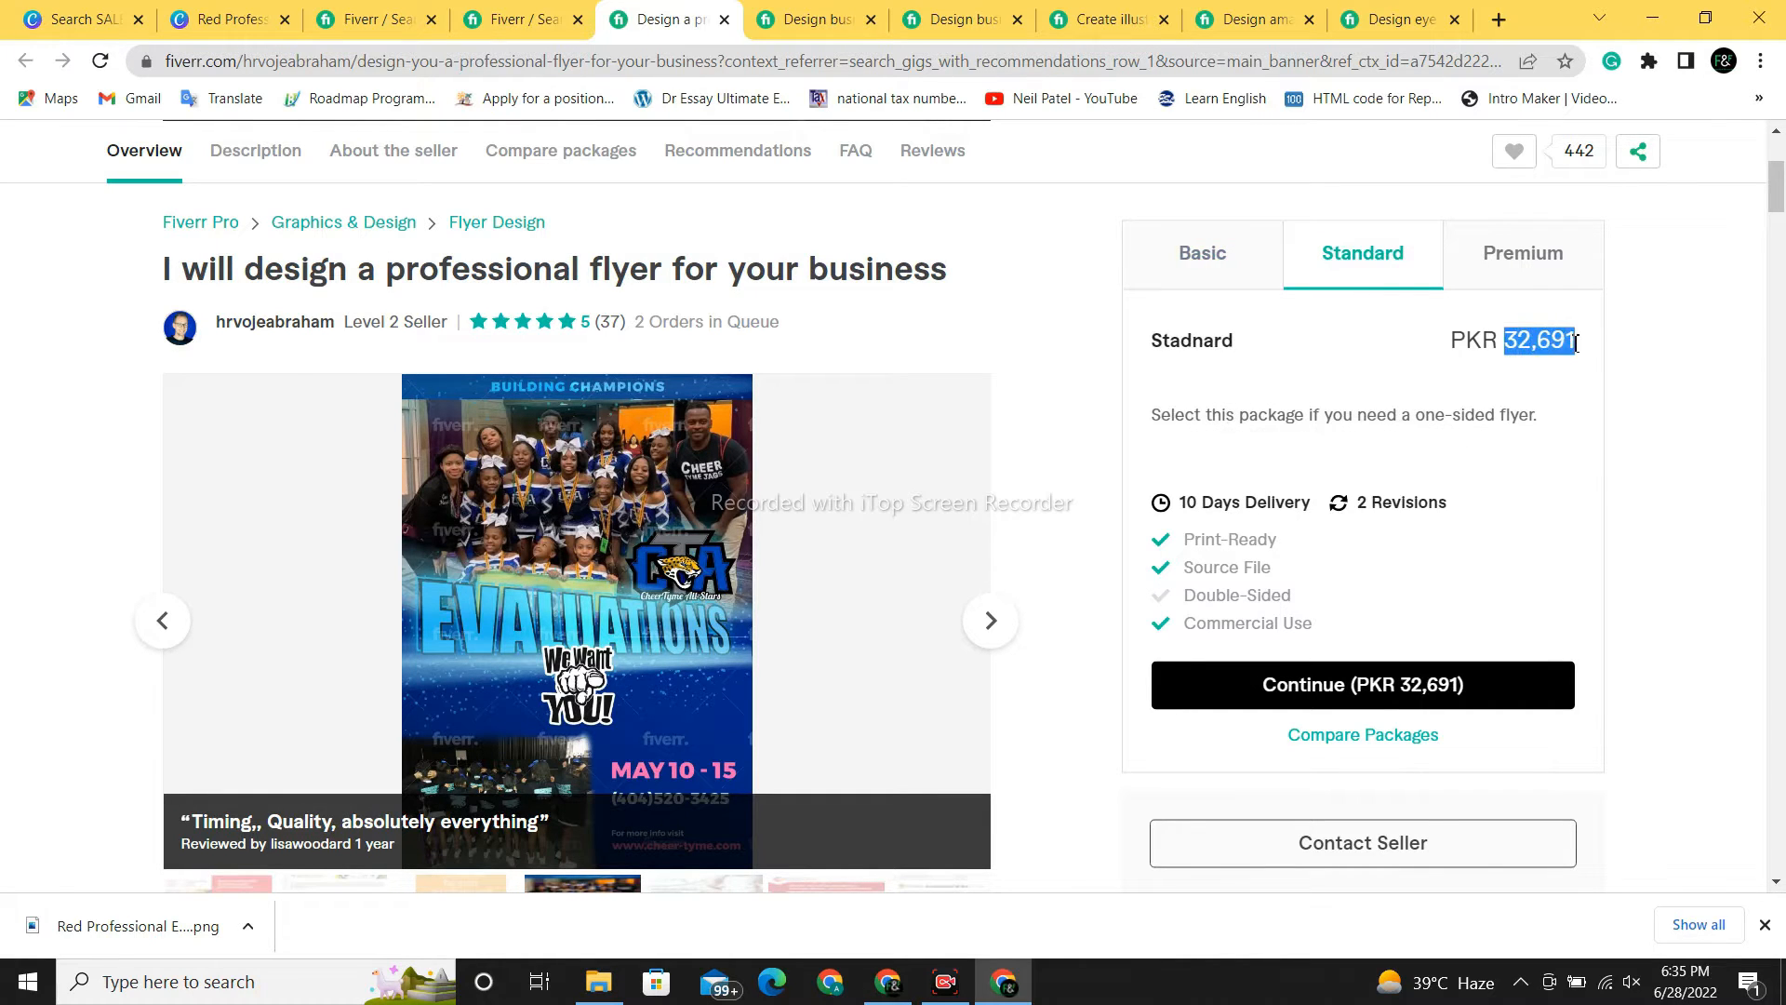
left_click(1538, 277)
left_click_drag(1535, 351, 1582, 359)
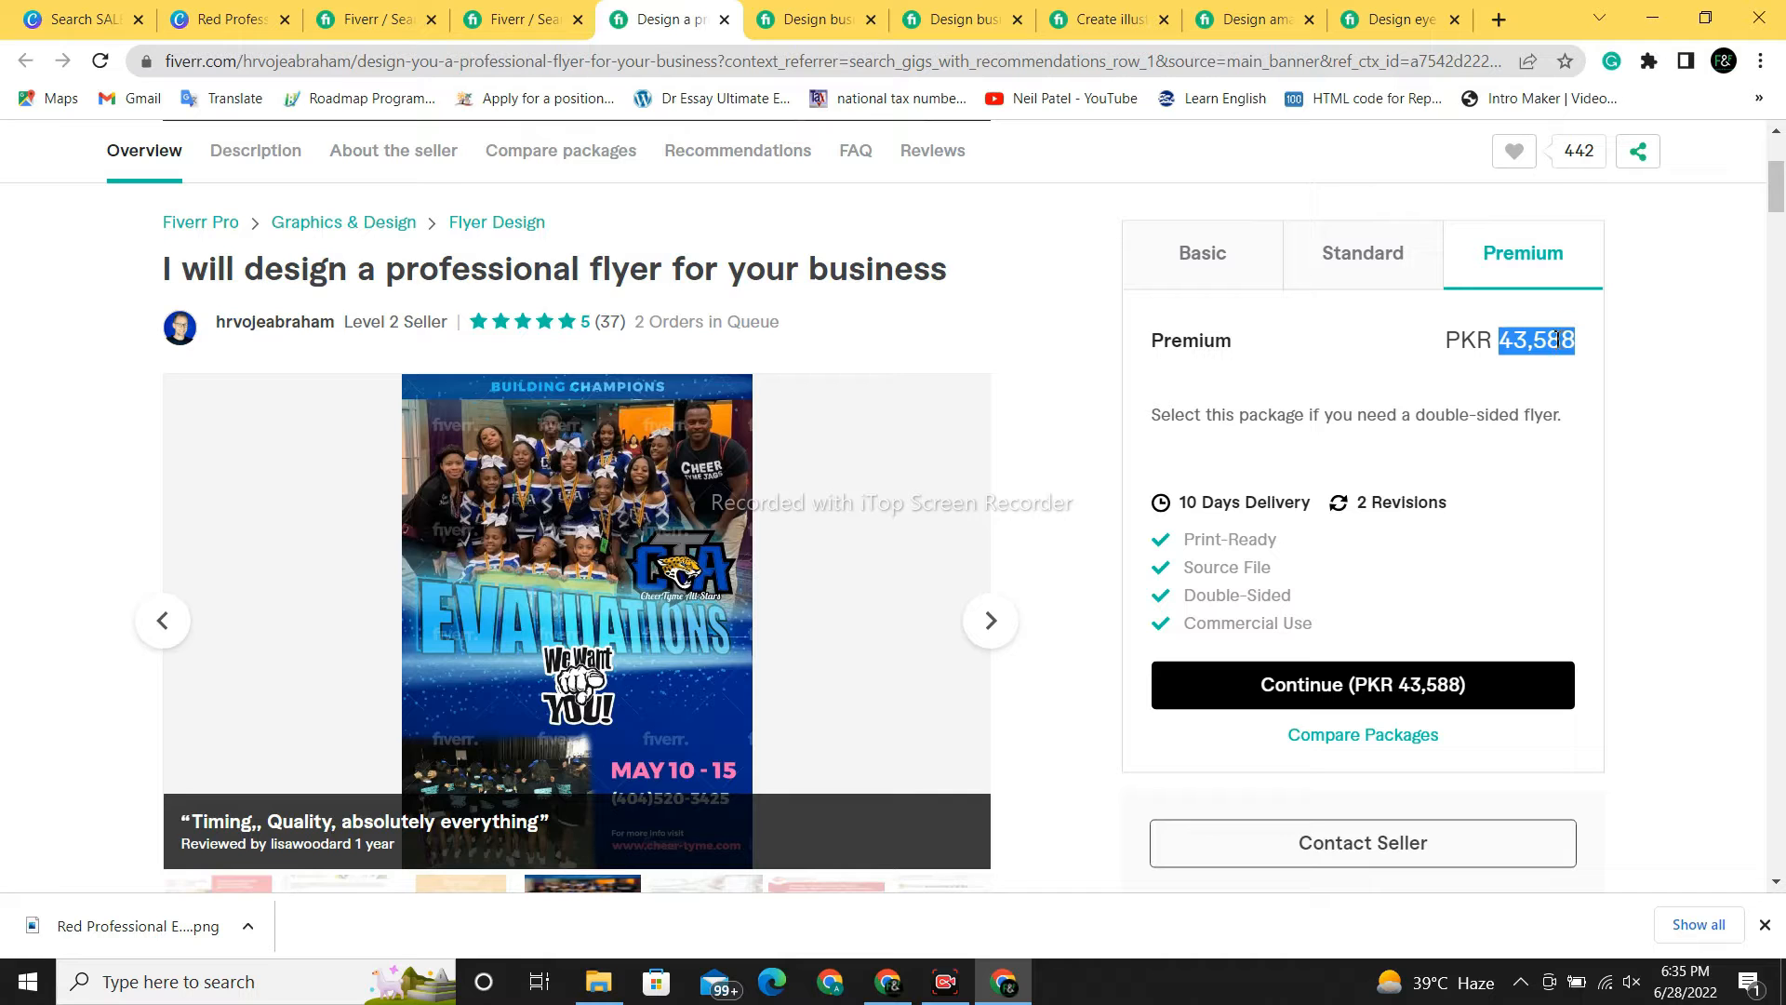
left_click(472, 11)
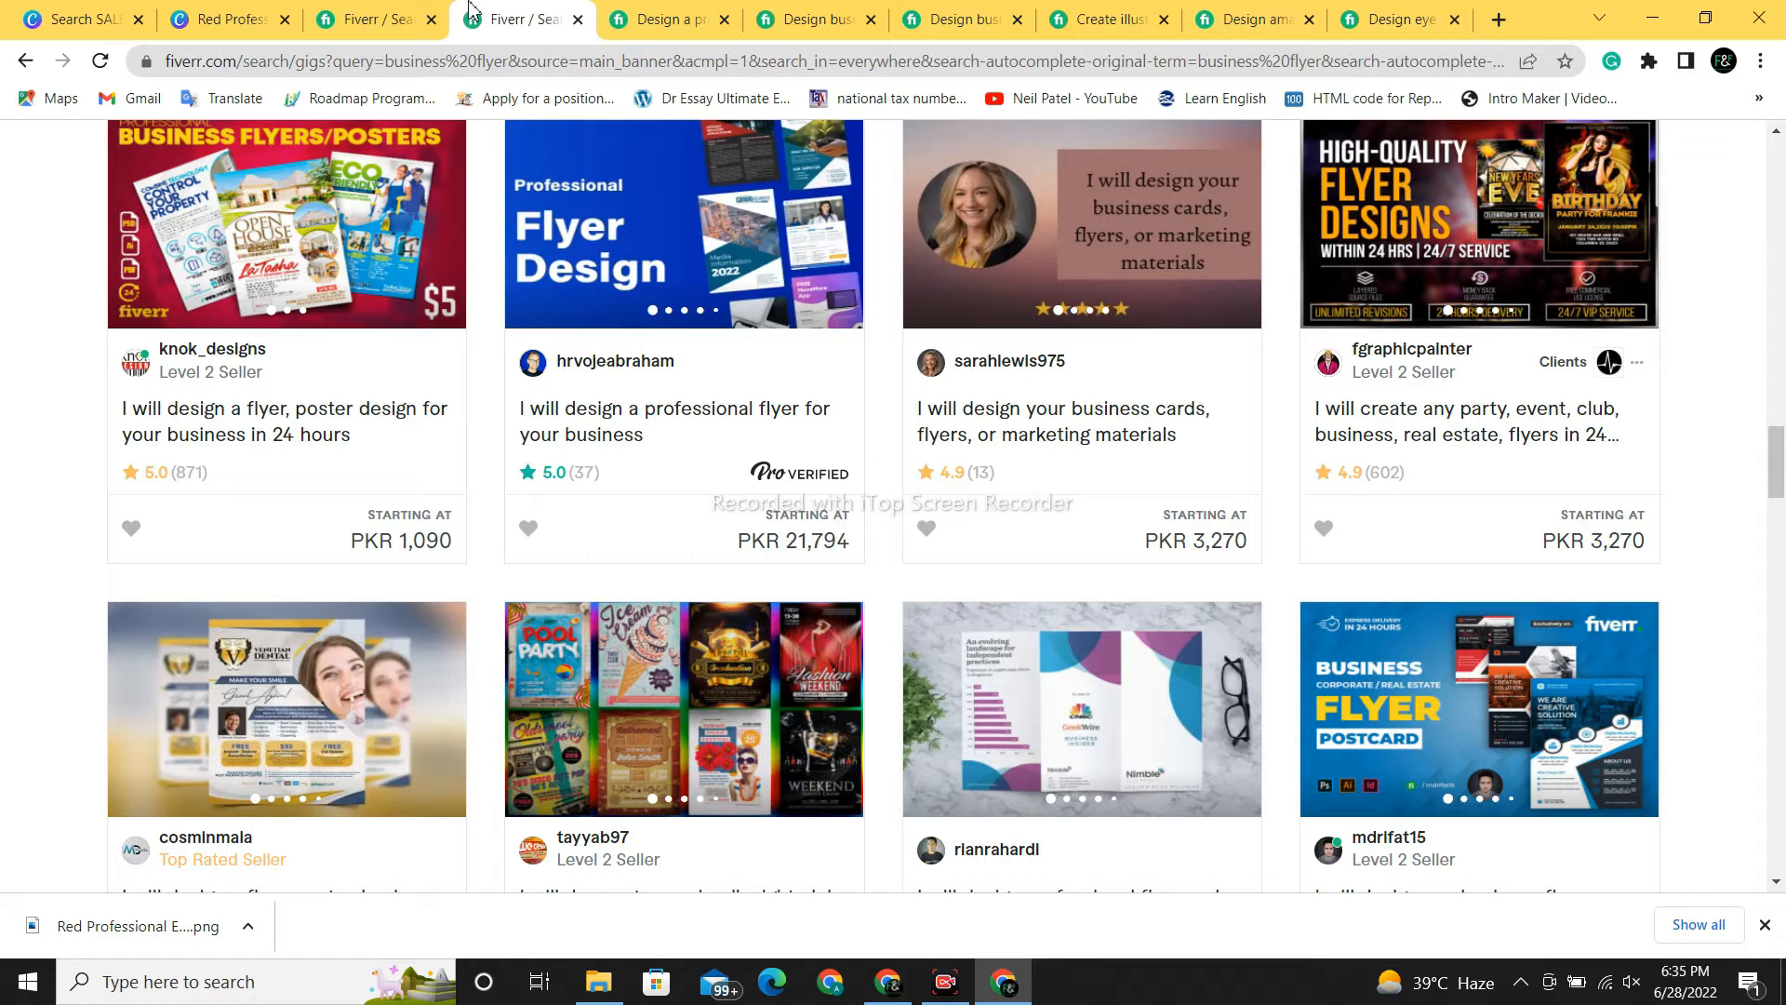
- From the Canva home page, search templates for 'food poster'
left_click(110, 17)
left_click(1077, 163)
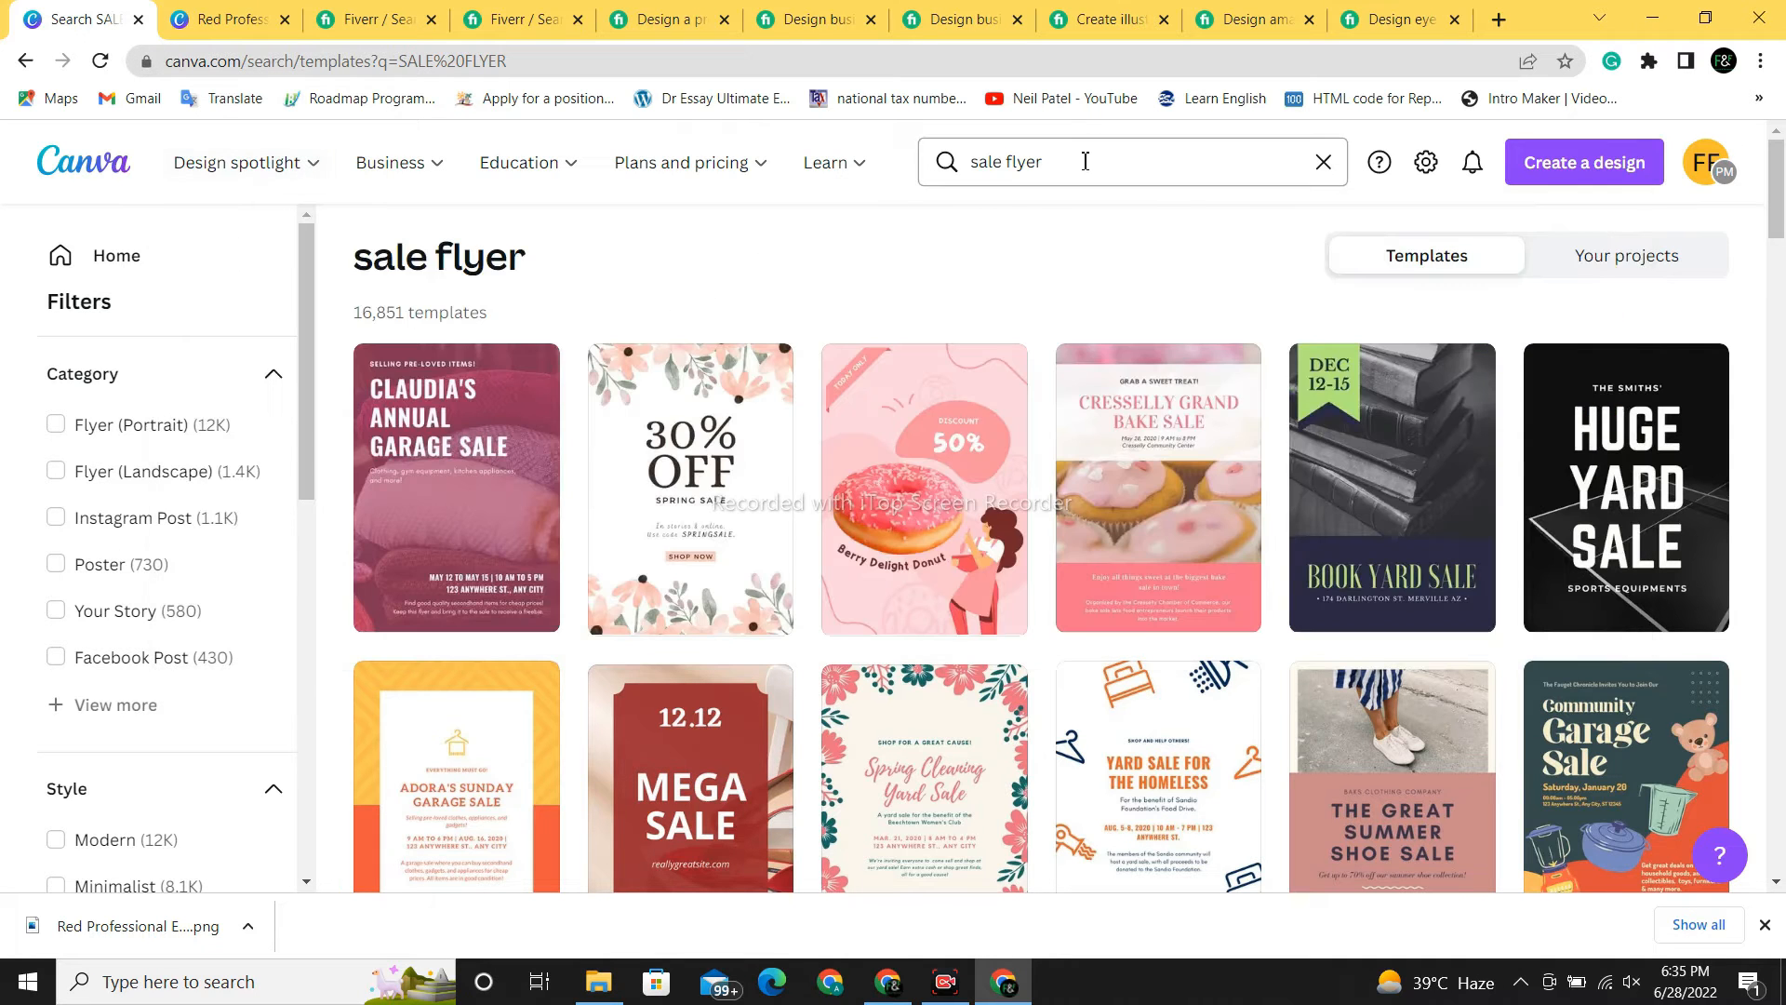
left_click(69, 168)
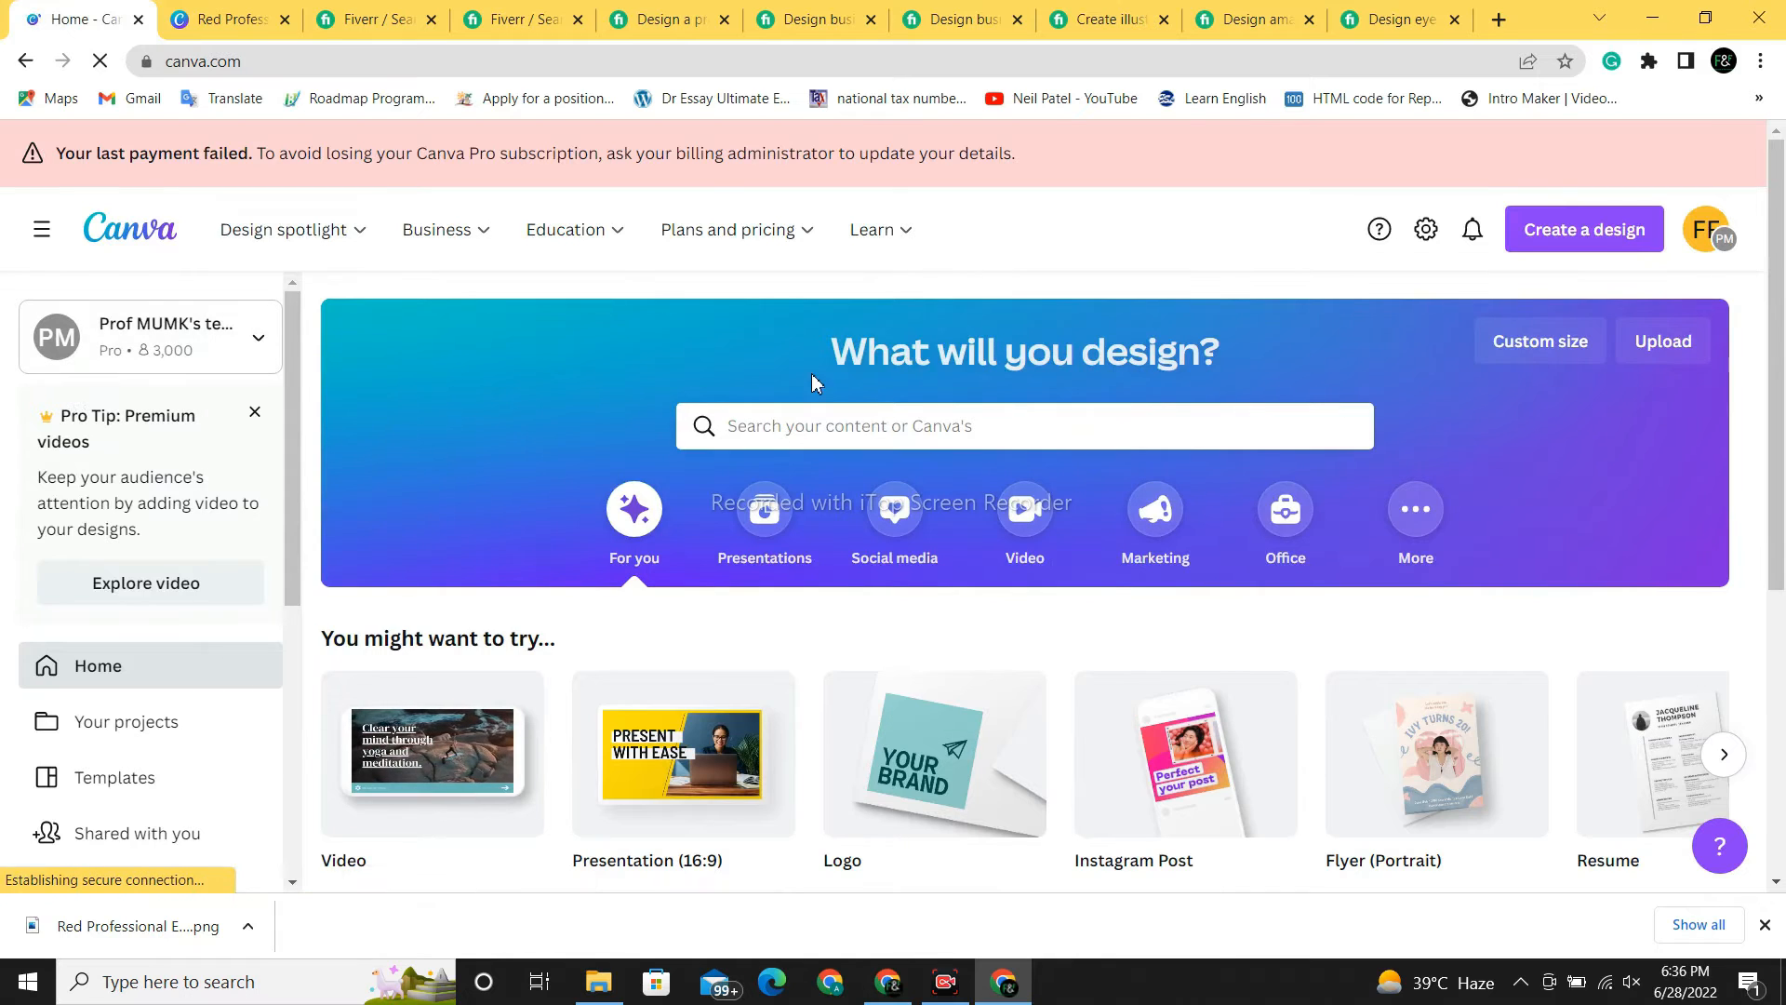
left_click(864, 431)
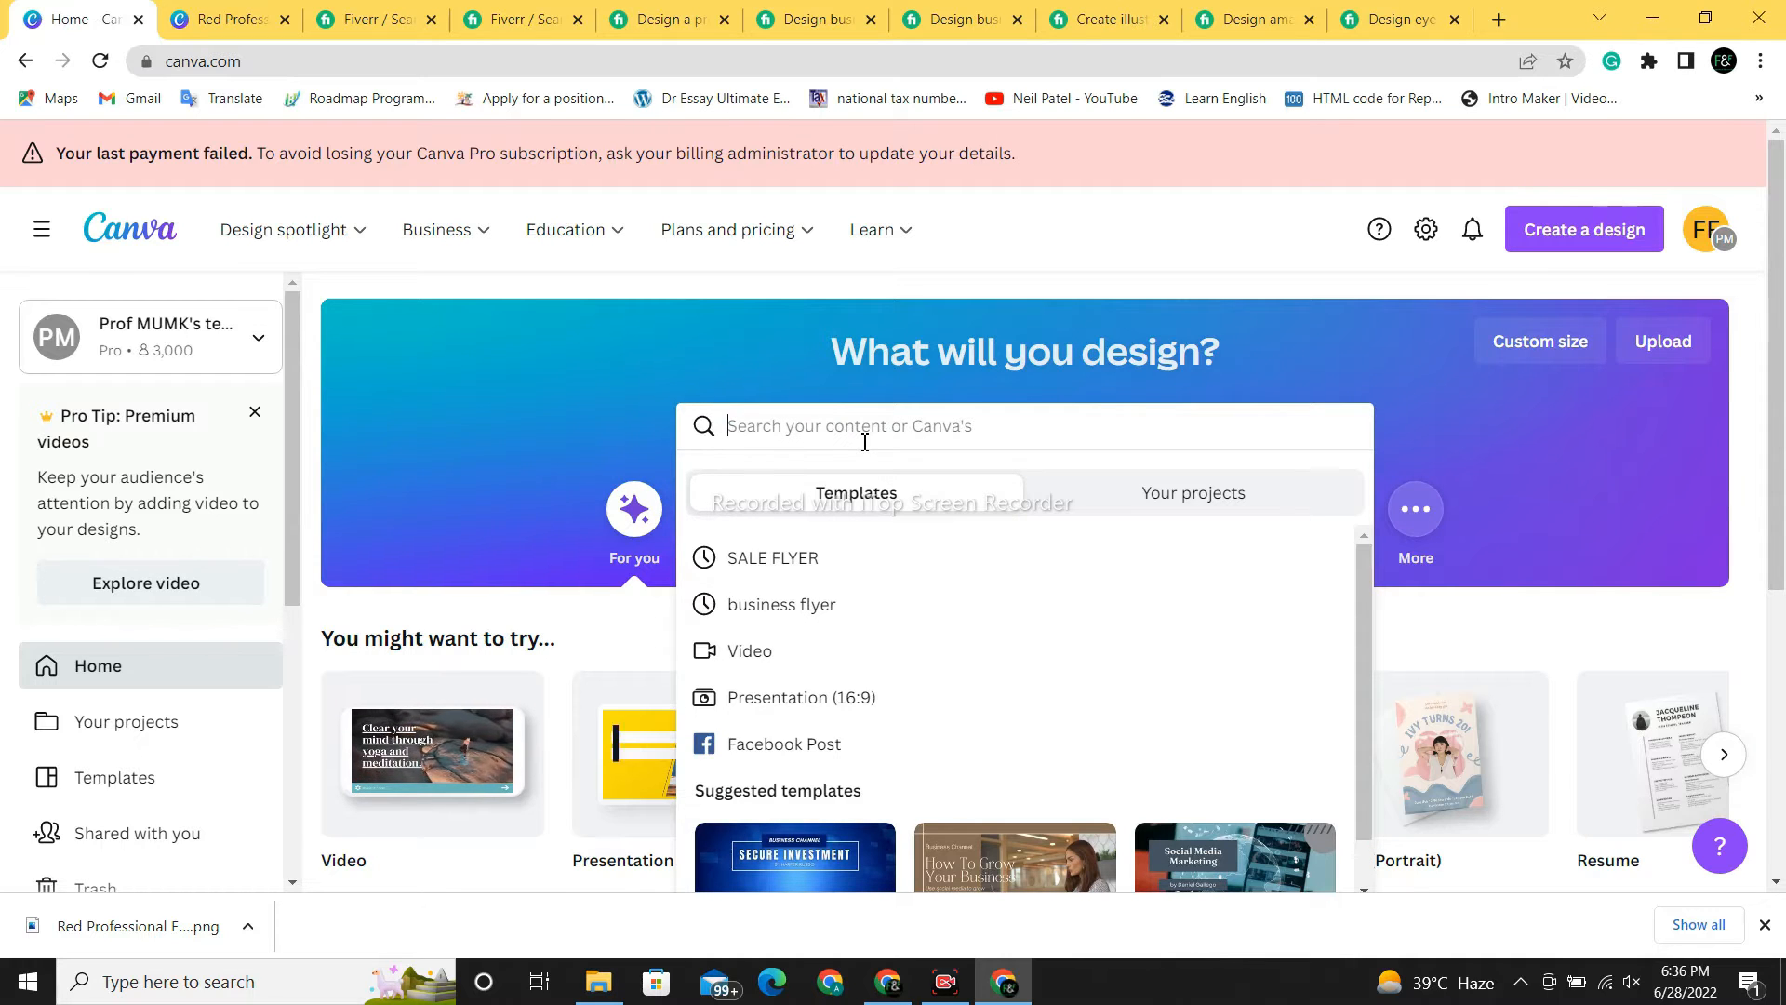
type("POSTER")
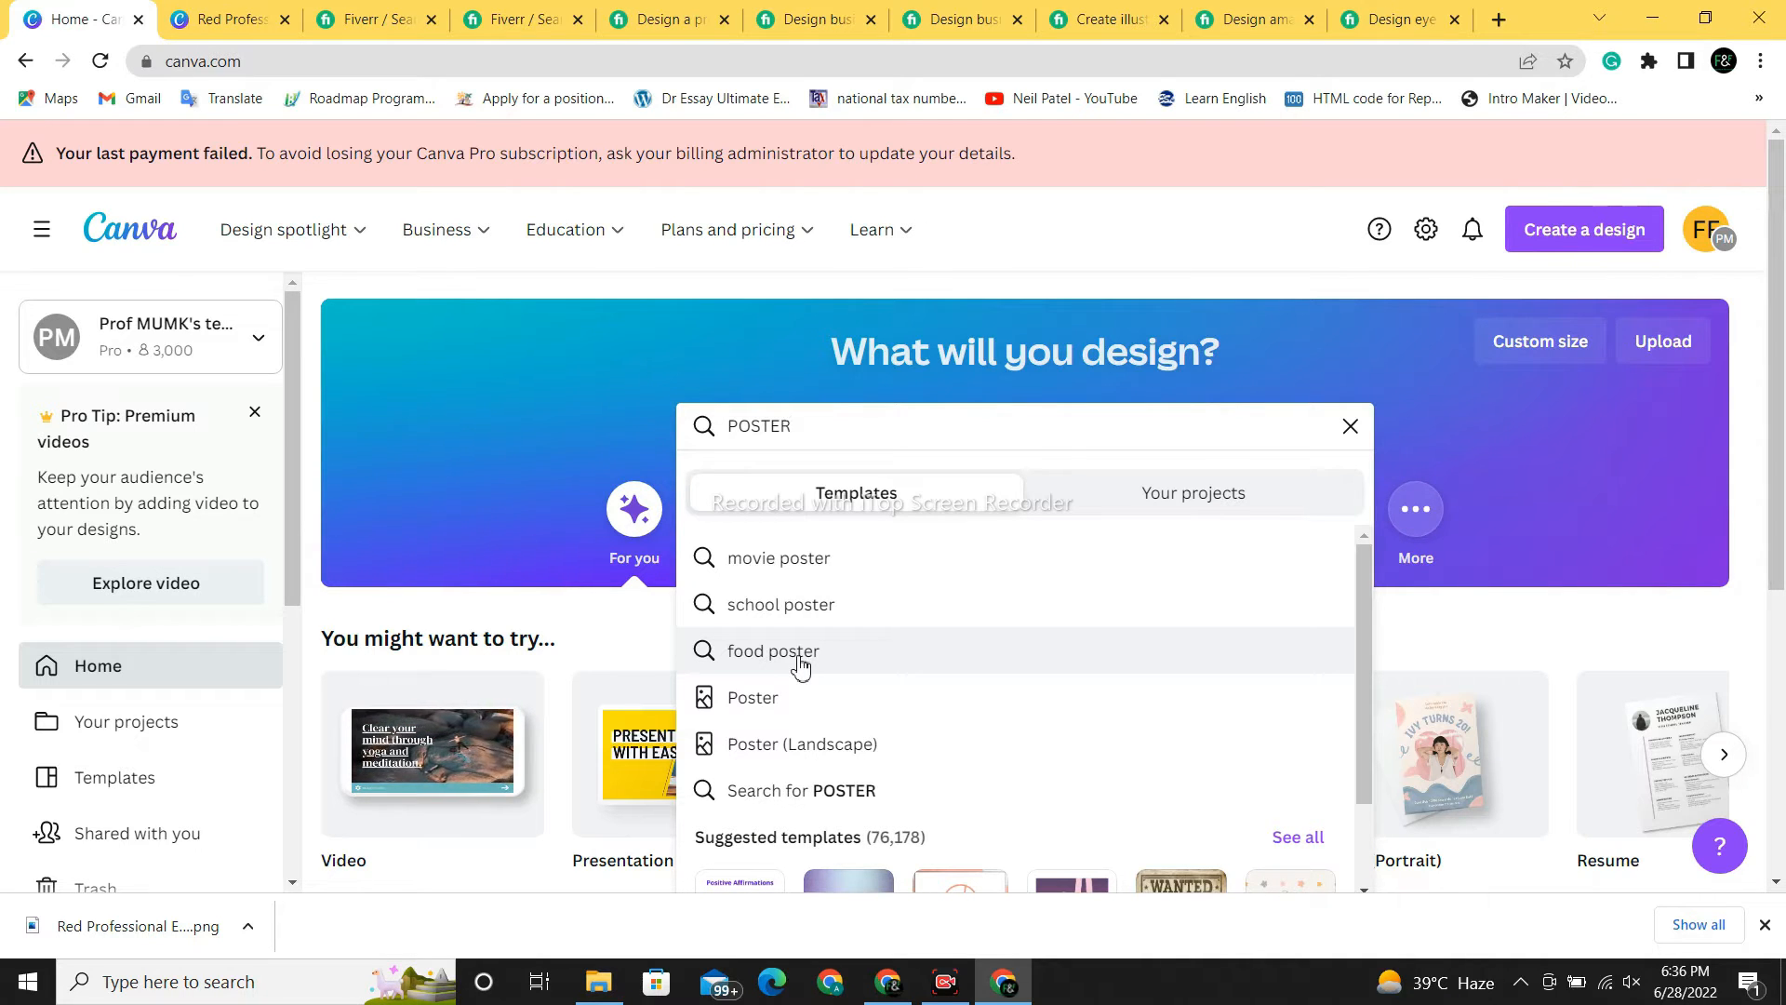
left_click(800, 666)
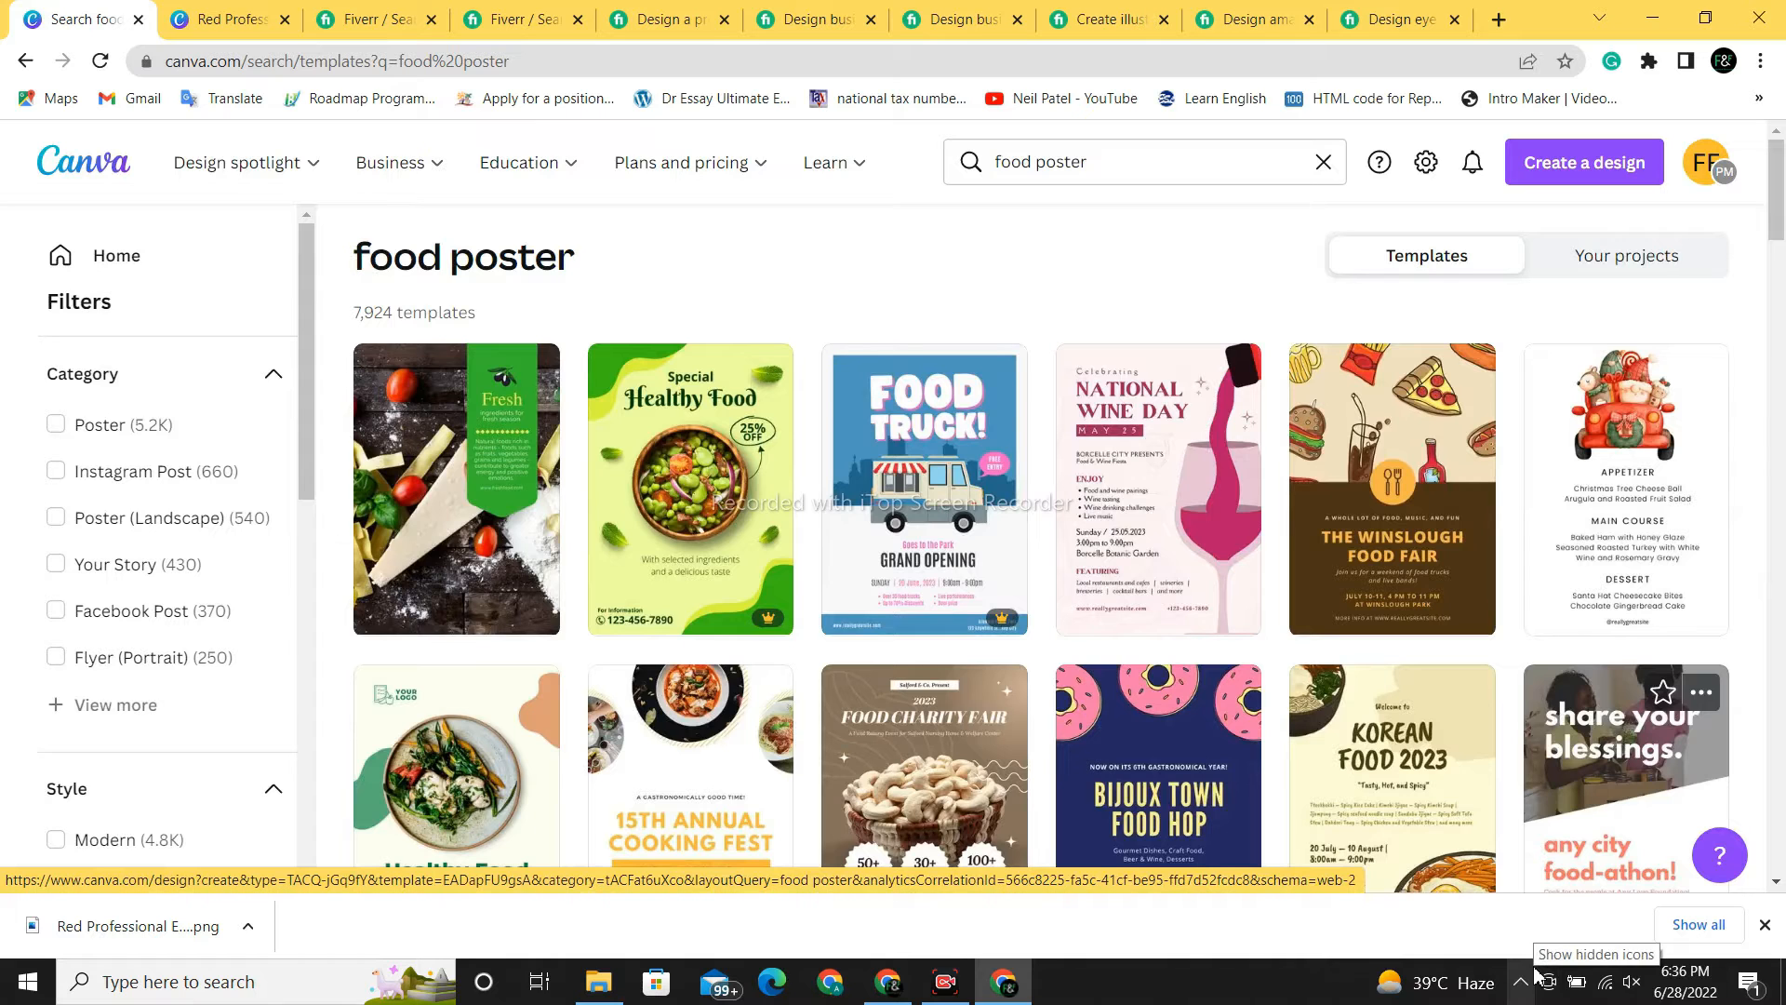
- Open the grey Delicious burger discount poster template from the results
scroll(1774, 249, "down", 2)
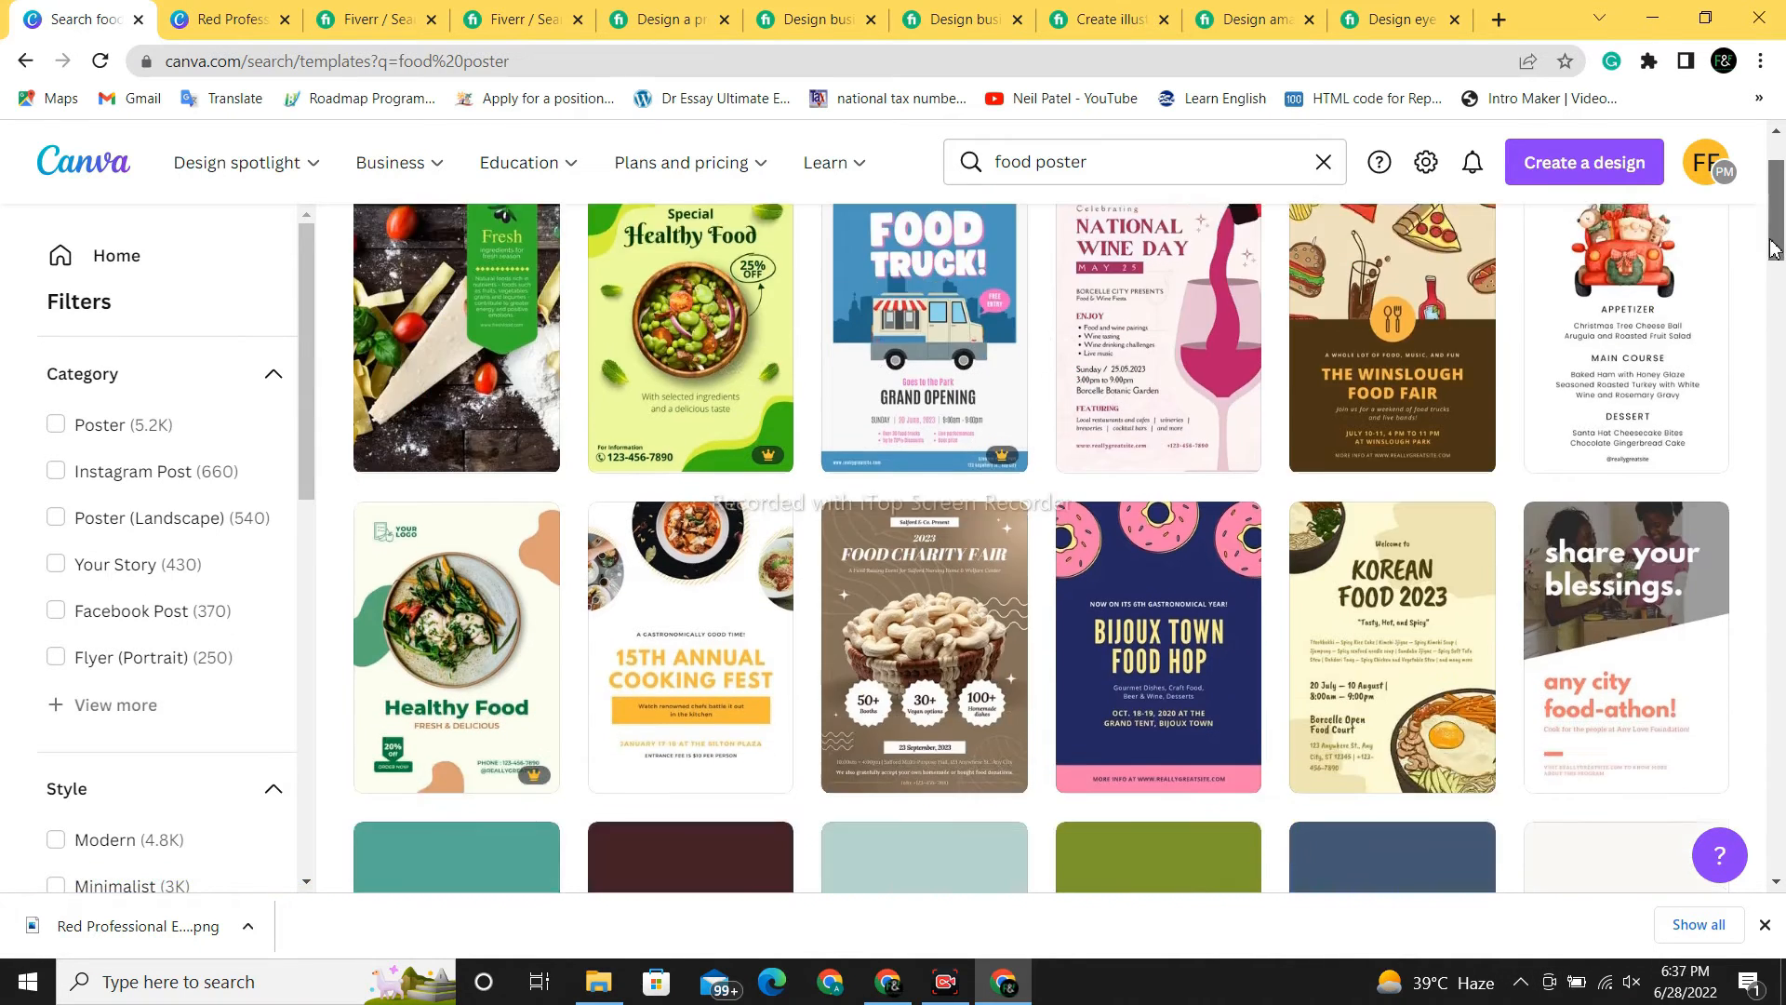
left_click_drag(1774, 250, 1747, 451)
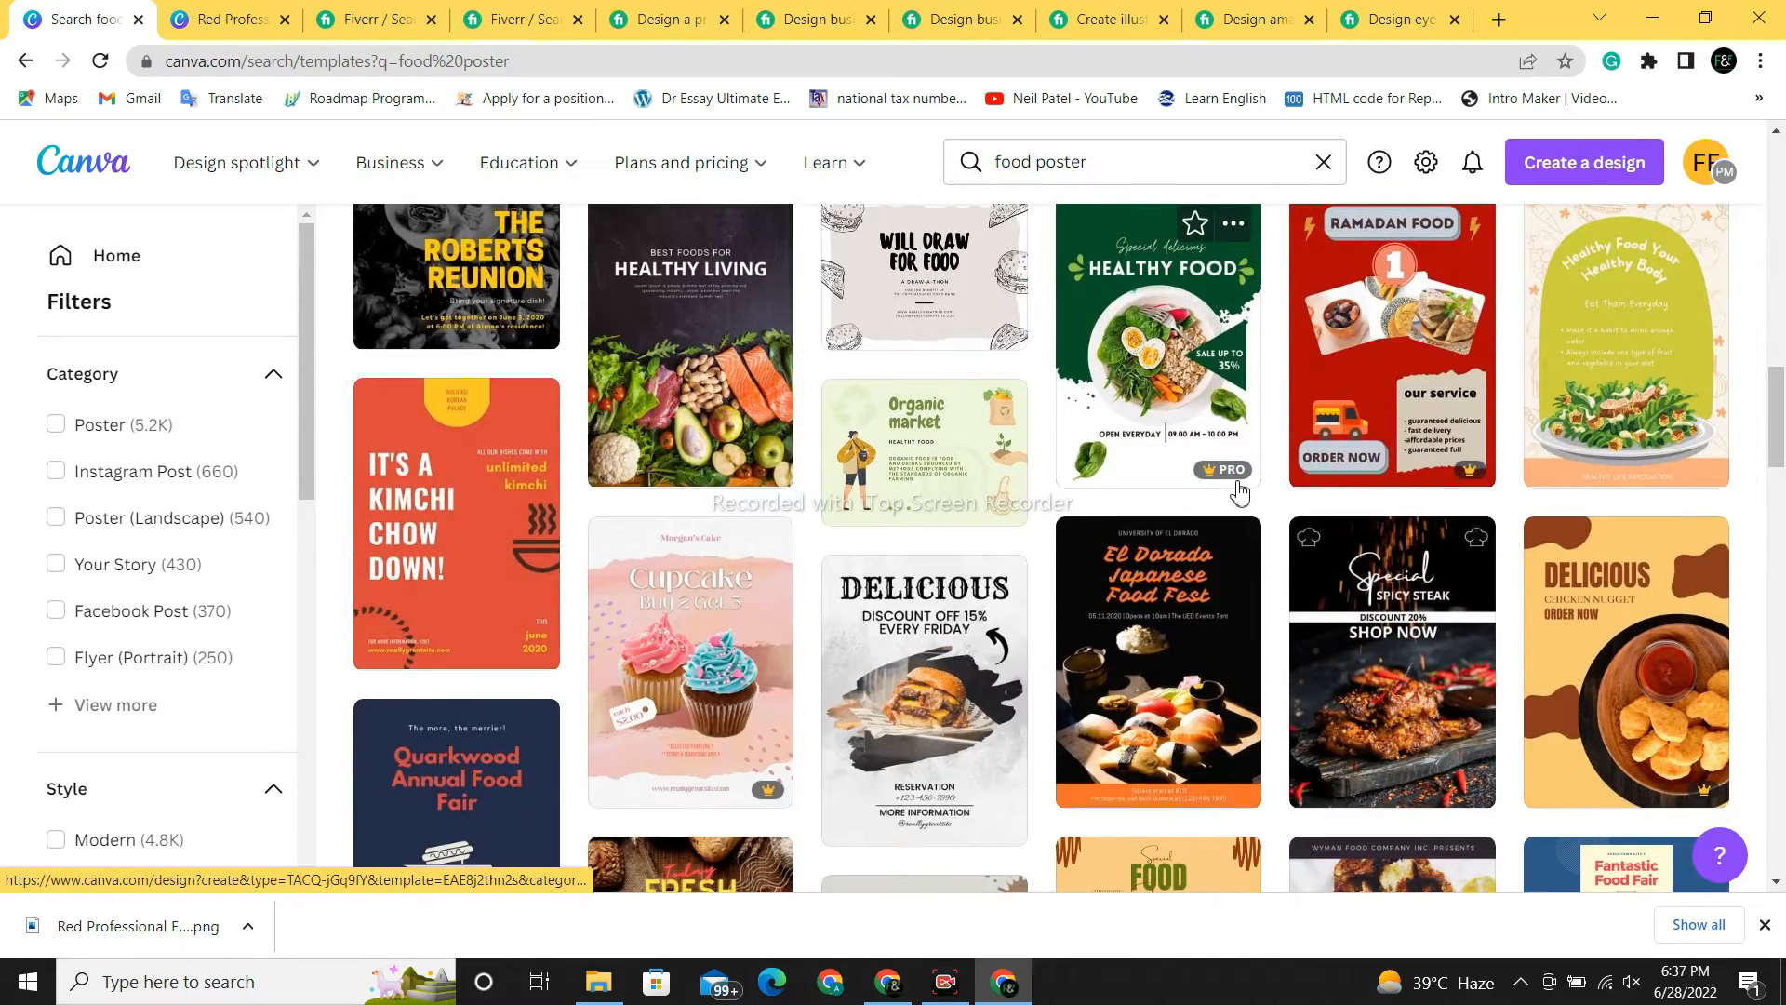
mouse_move(1212, 478)
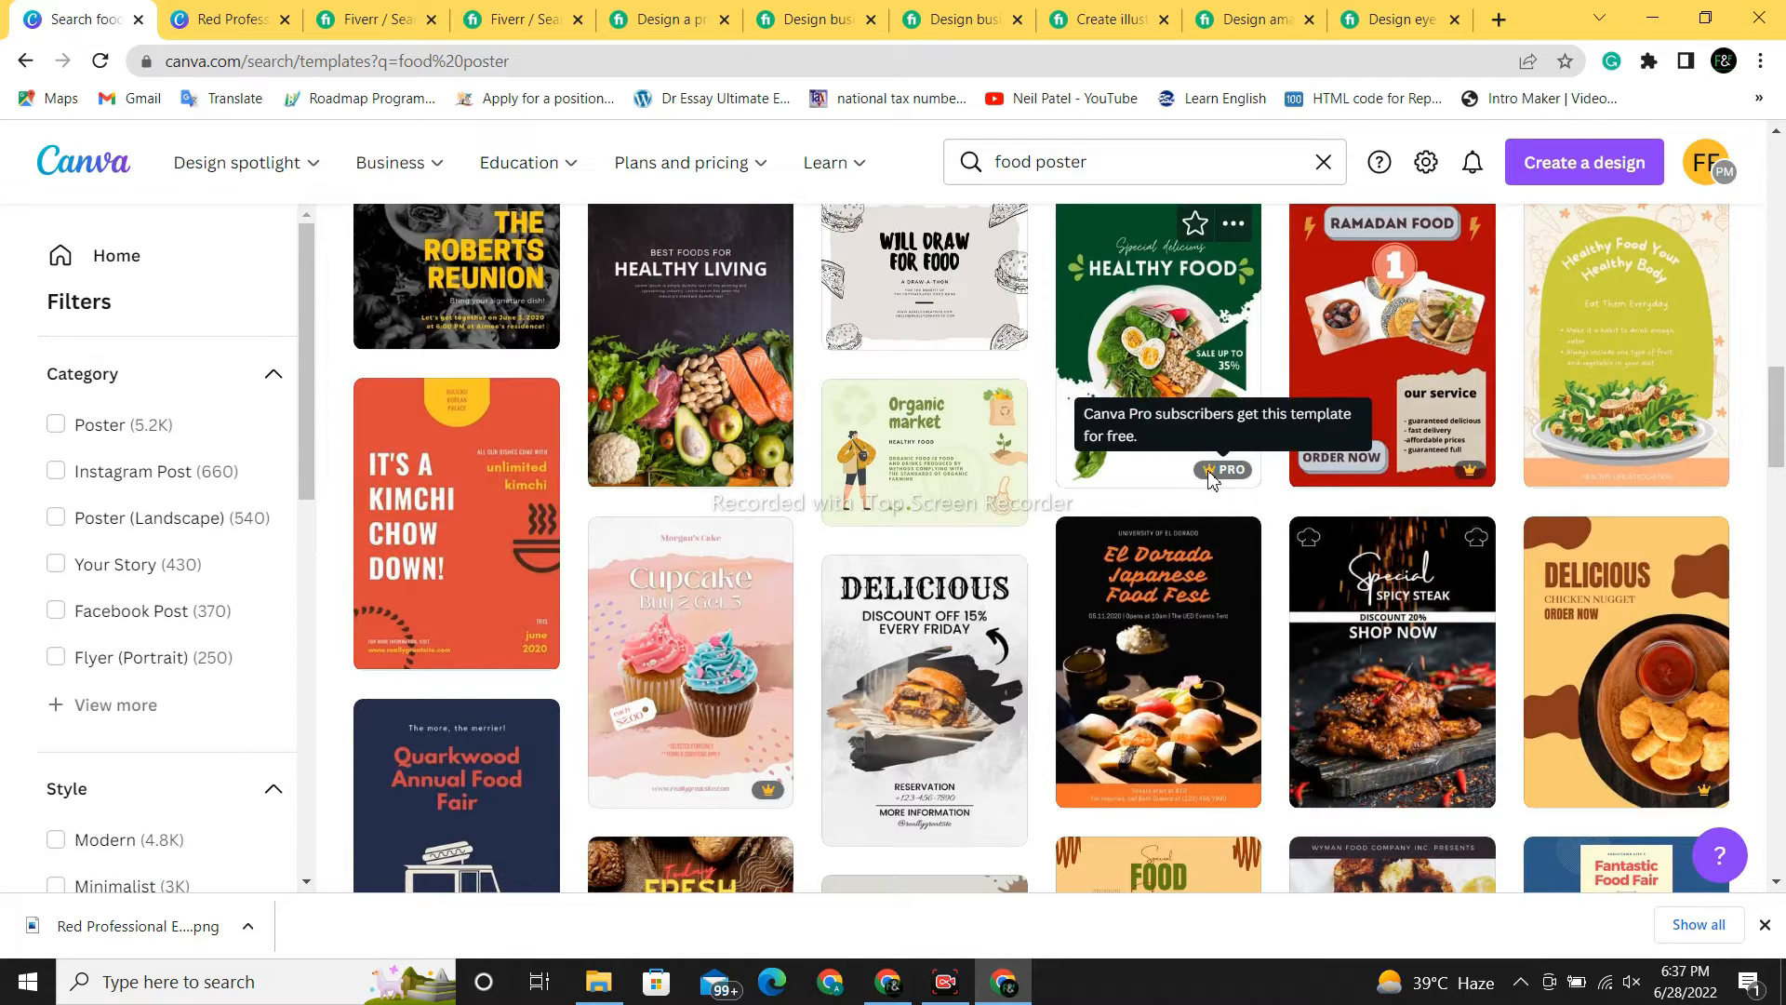
mouse_move(1778, 423)
left_mouse_down()
mouse_move(1781, 665)
mouse_move(1780, 425)
left_mouse_up()
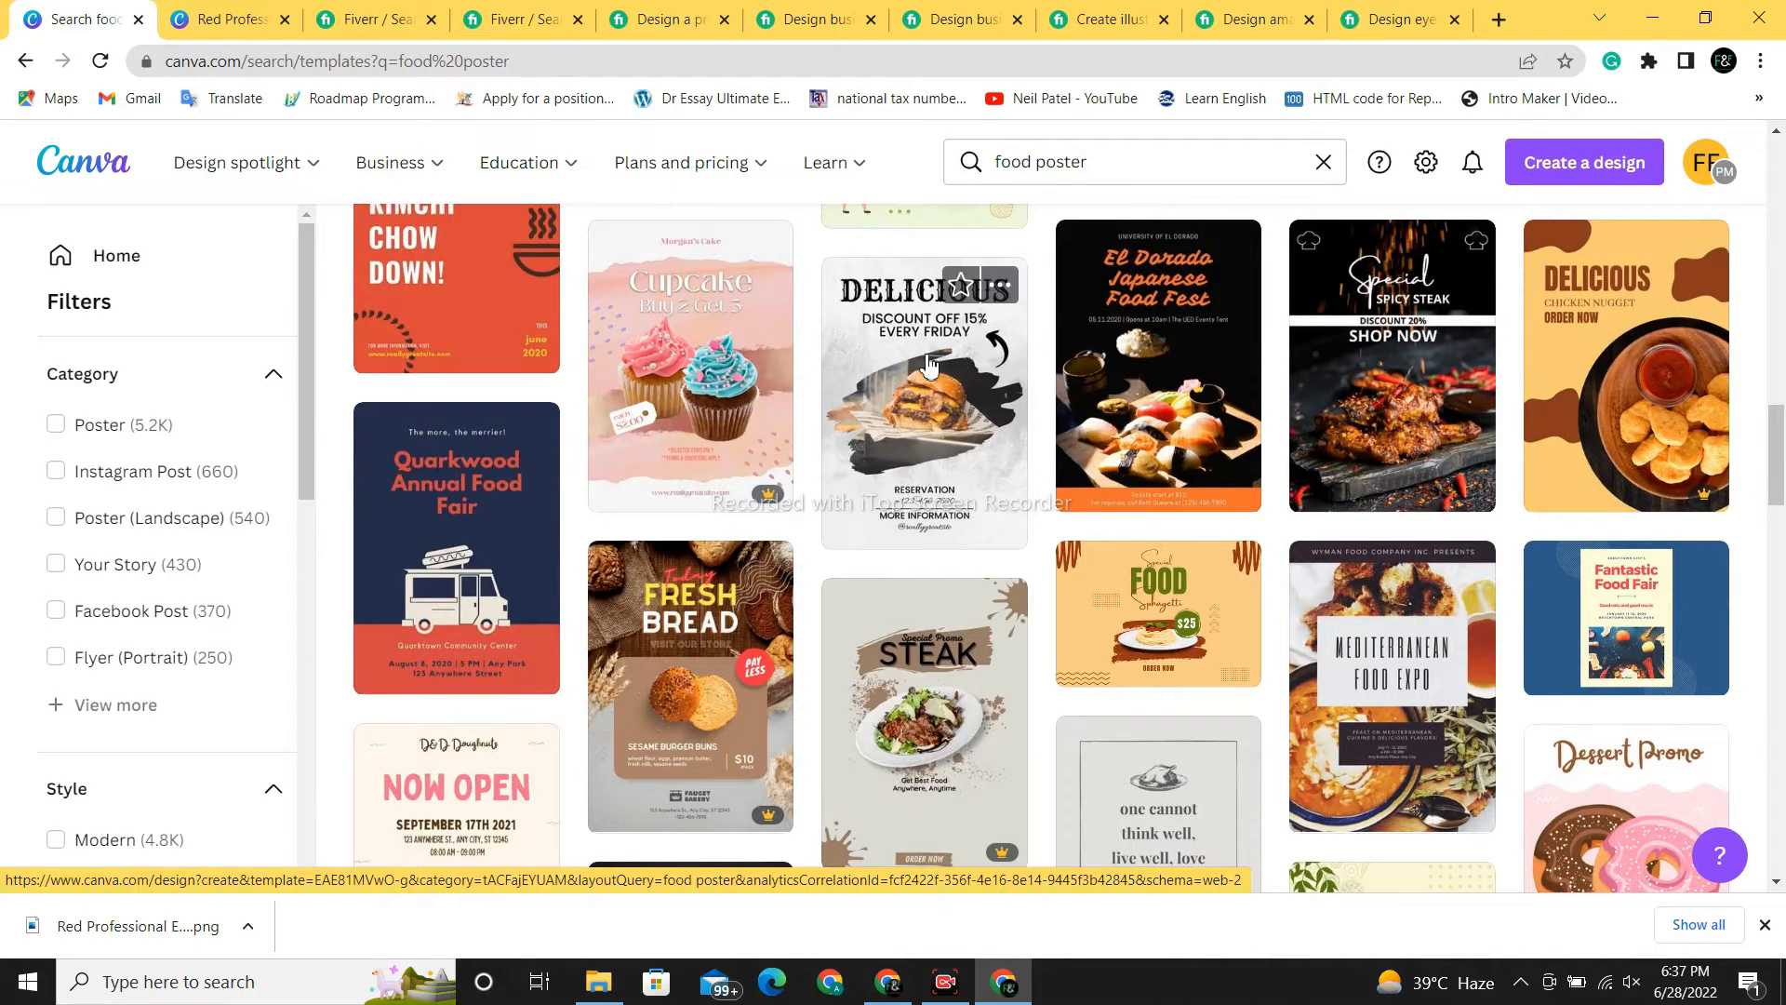
left_click(936, 458)
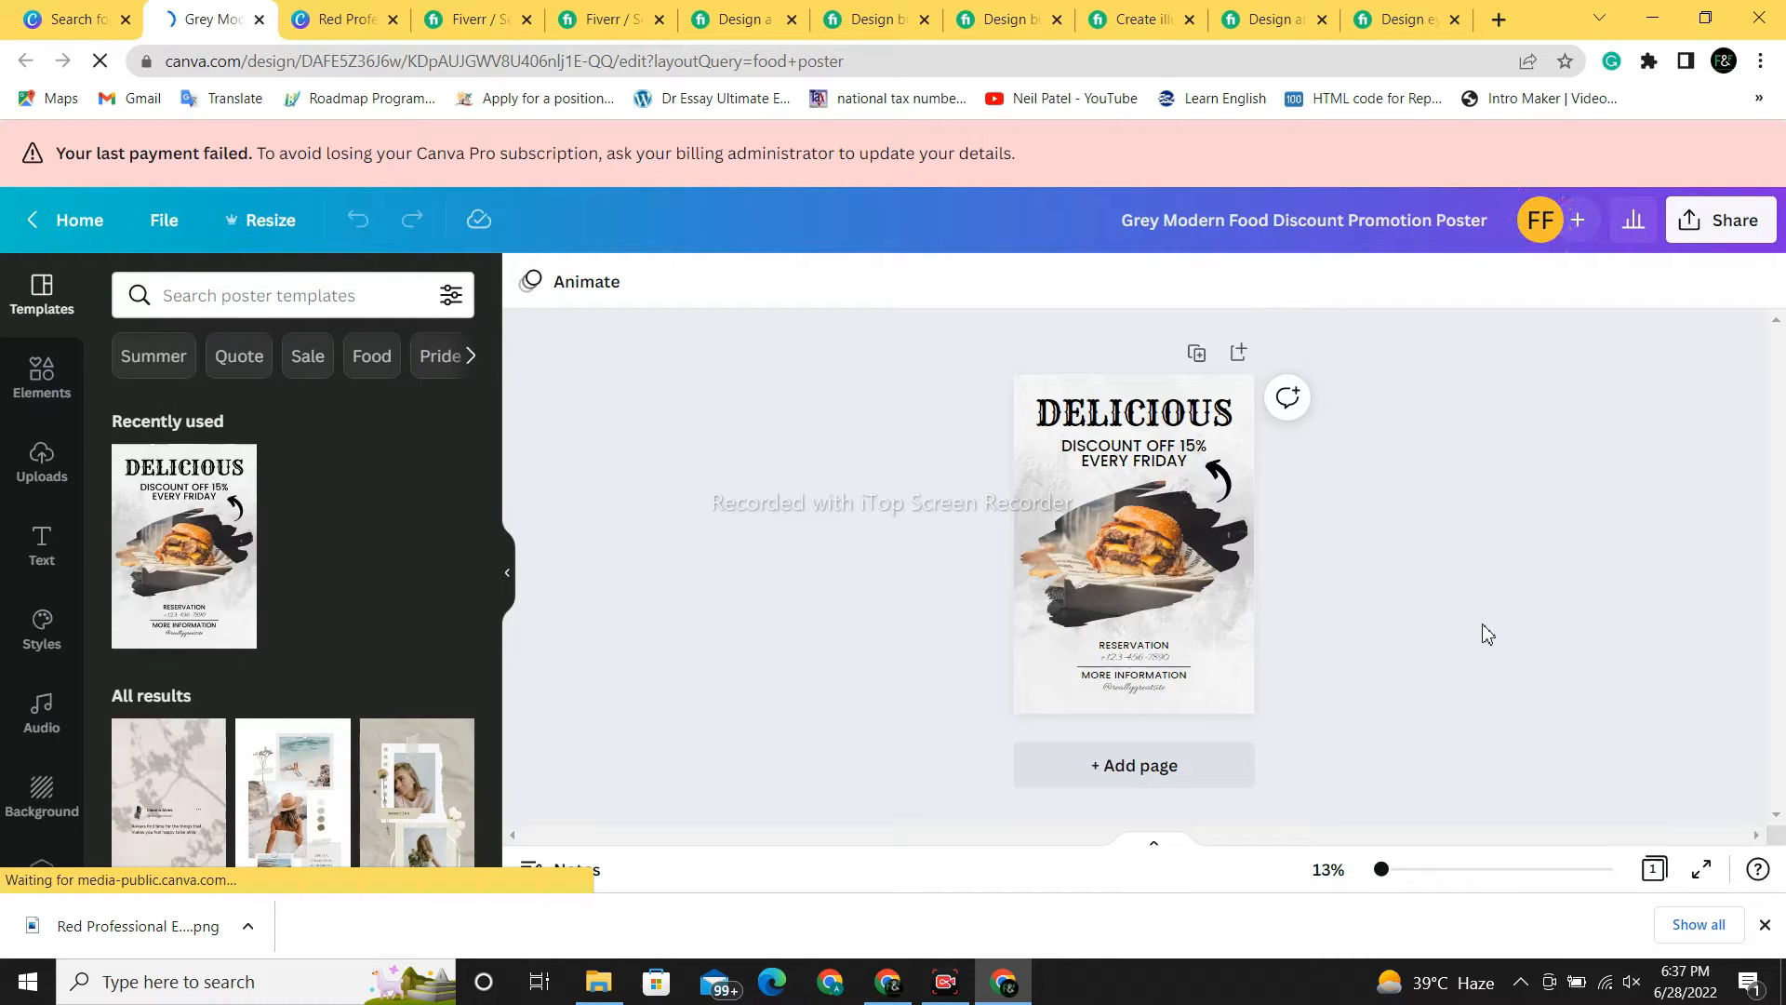
- Change the DELICIOUS heading to read FIXY CAFE
scroll(1489, 634, "up", 1)
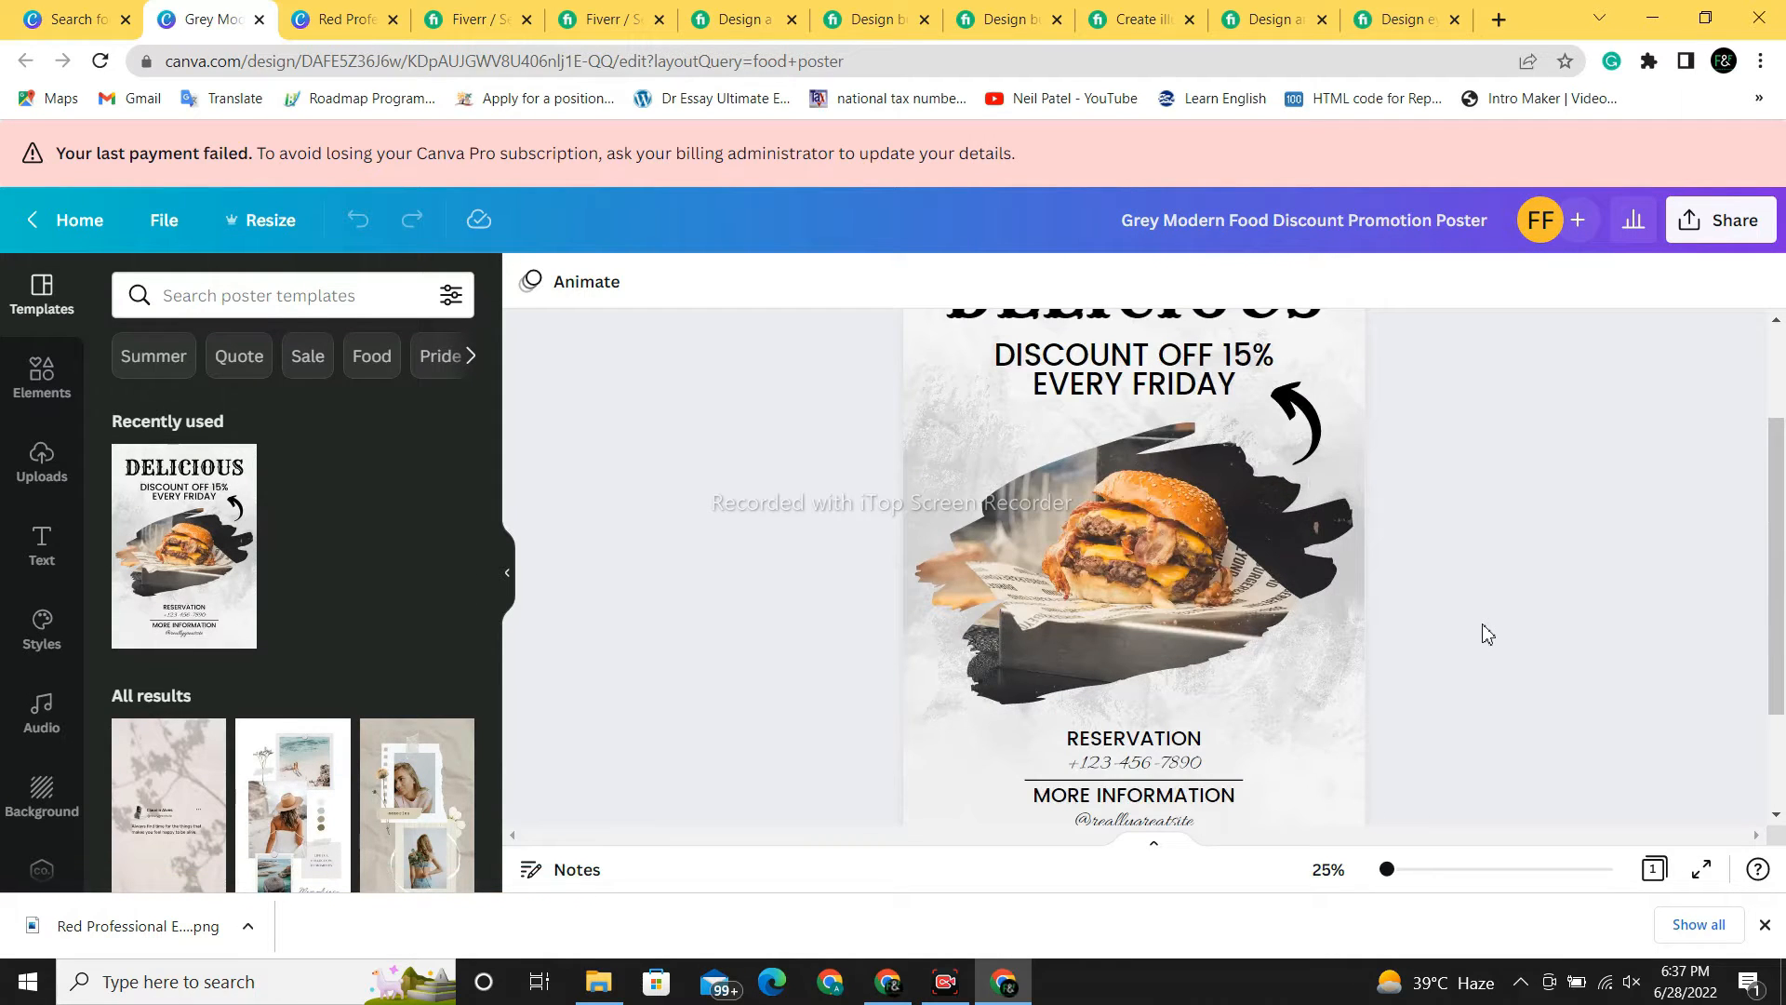
scroll(1777, 488, "up", 1)
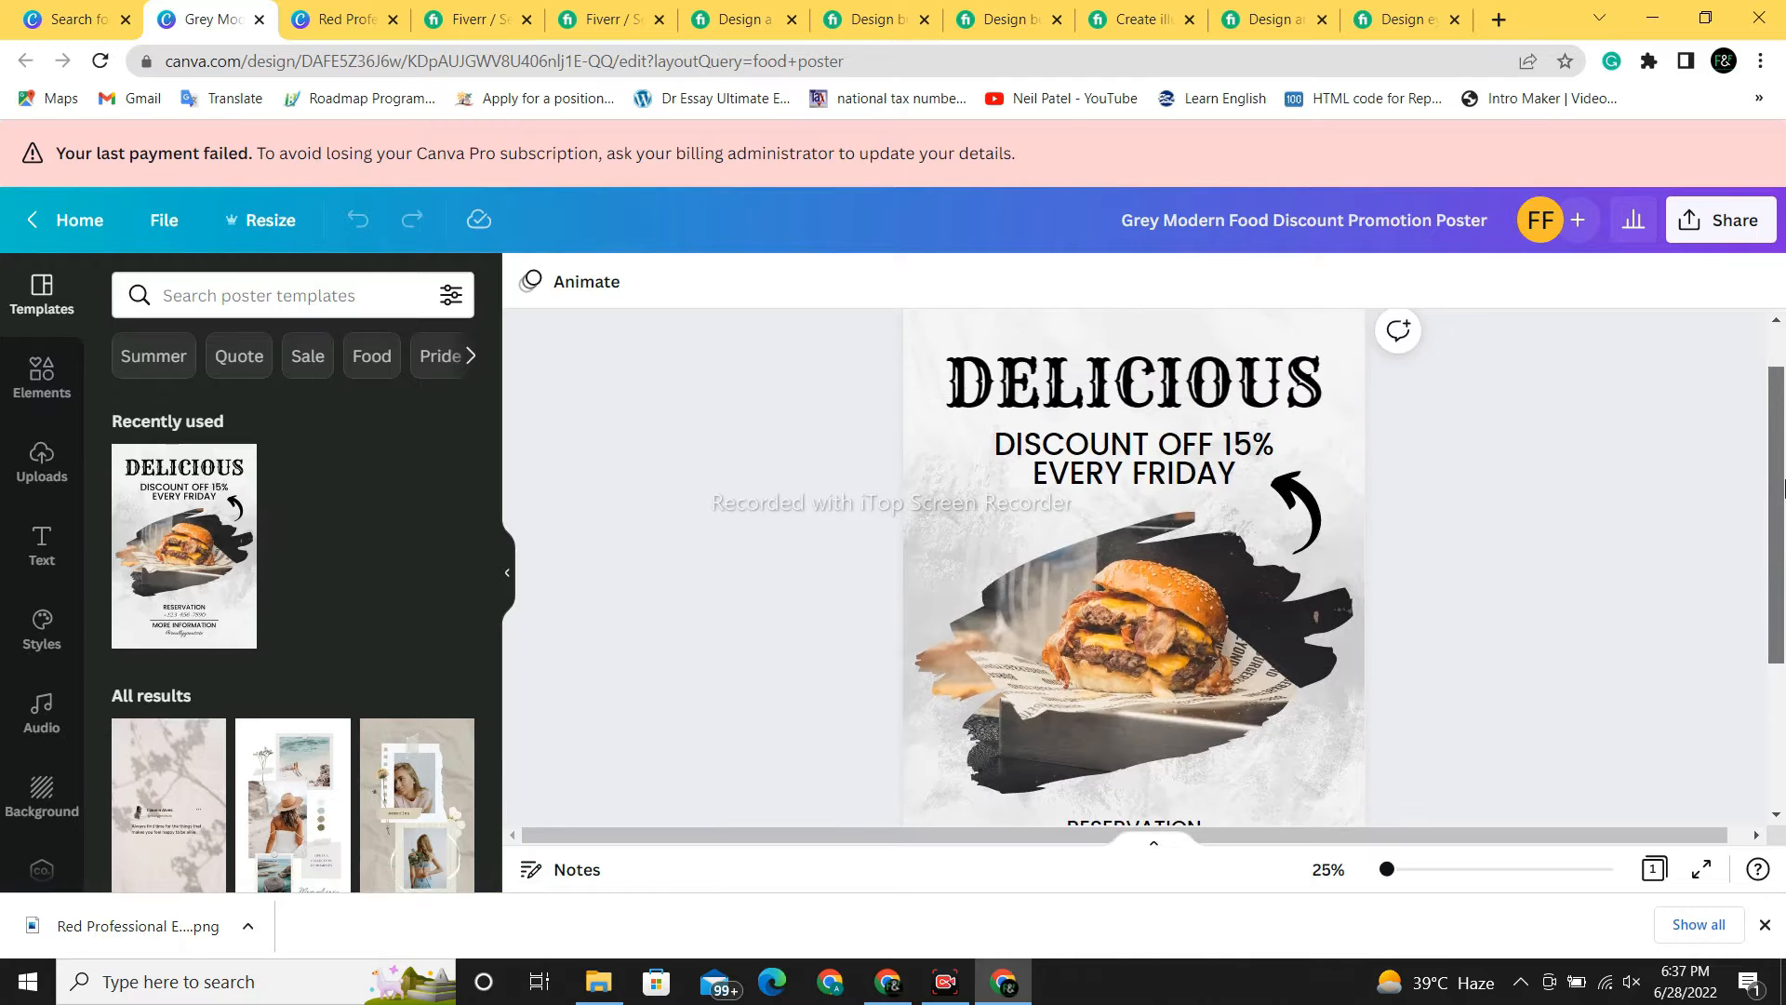
left_click(1322, 396)
double_click(1322, 389)
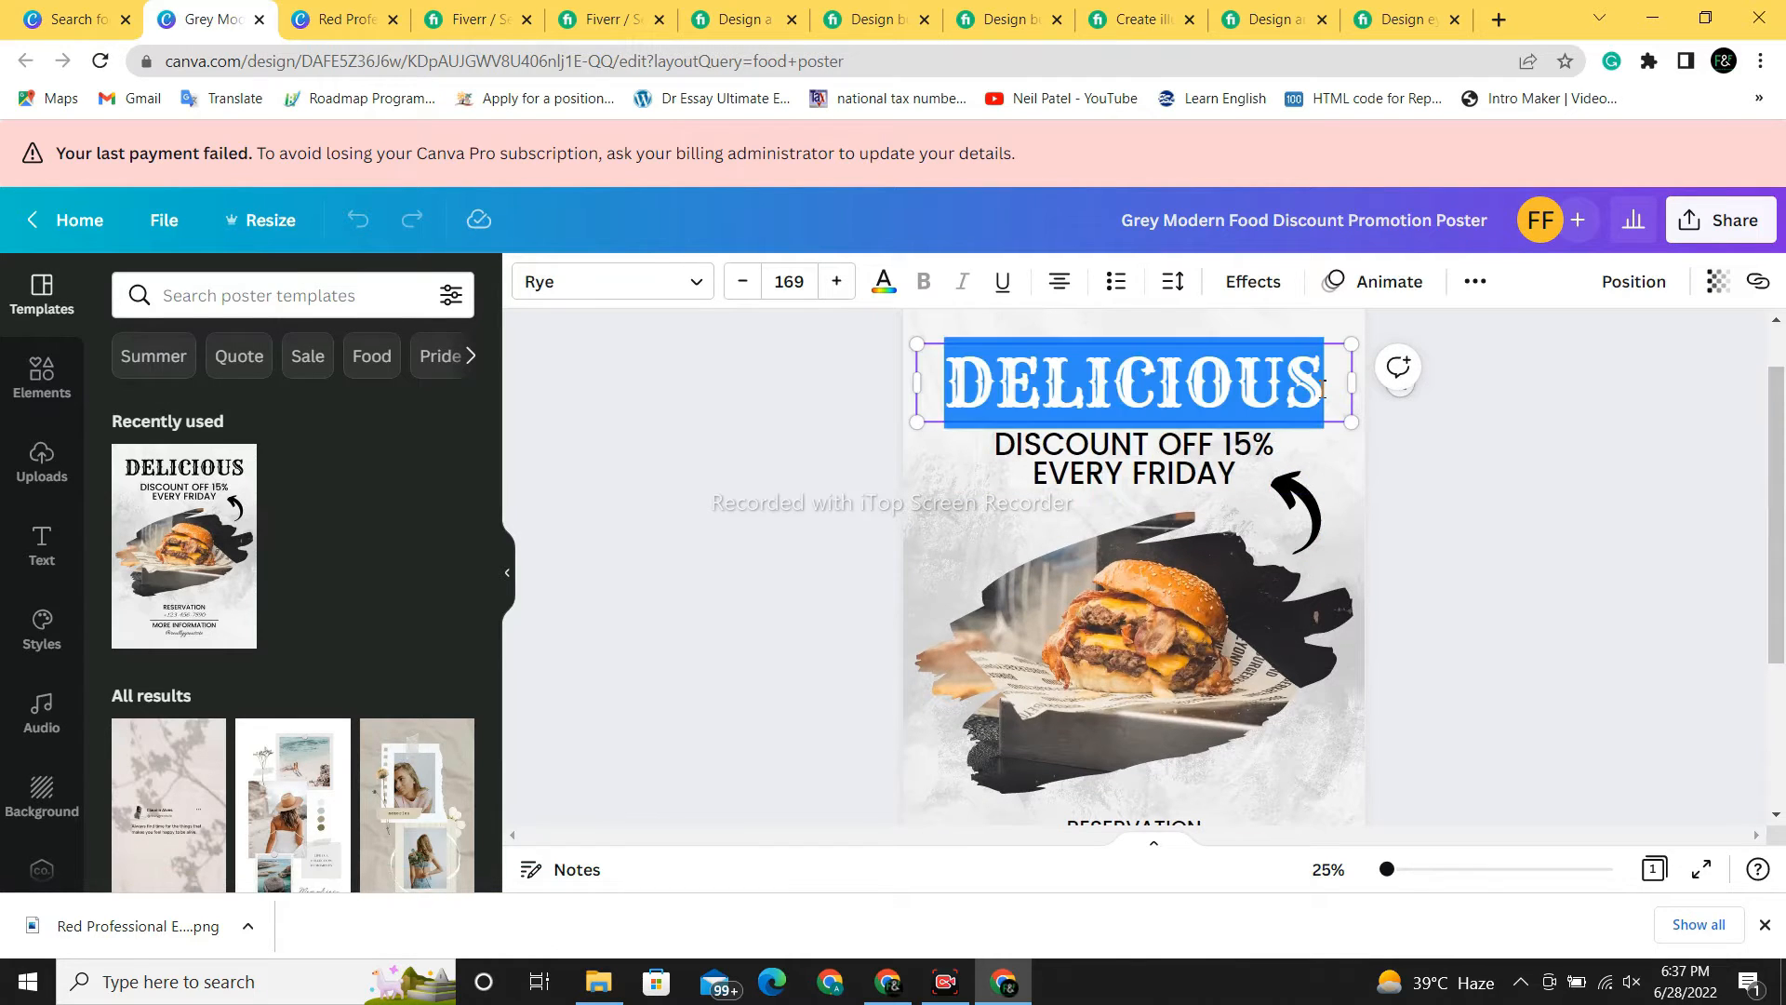
key("BackSpace")
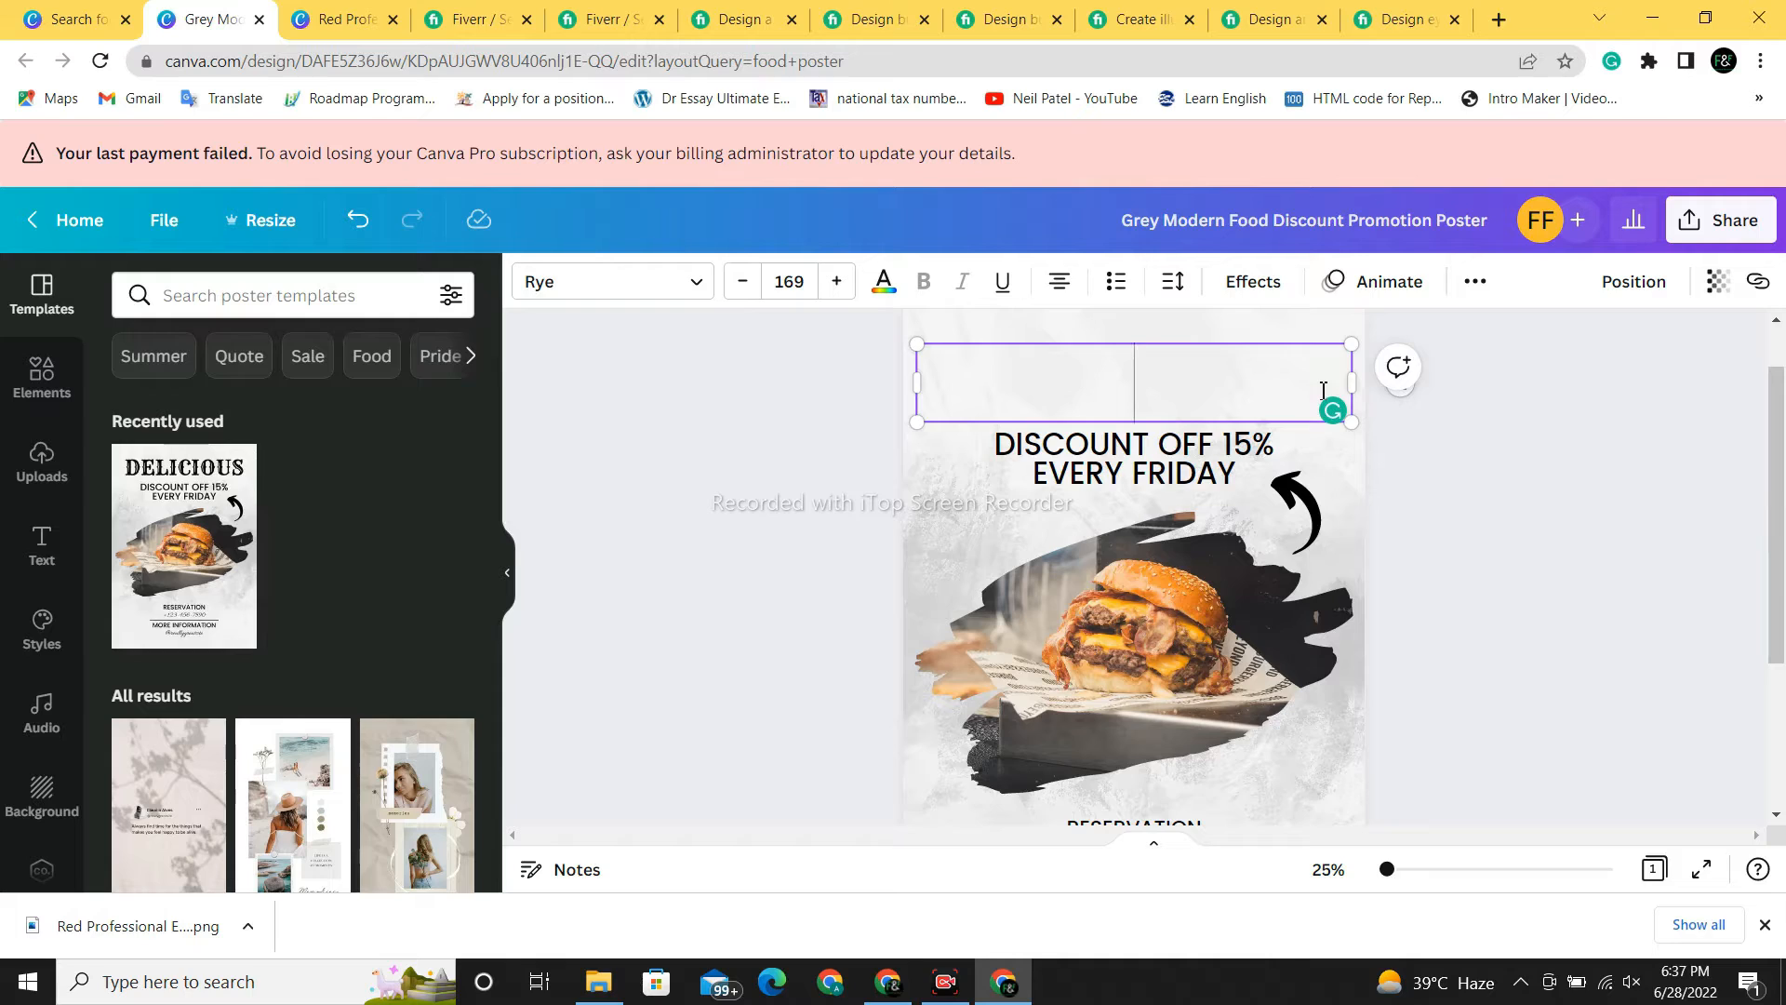
type("FIXY")
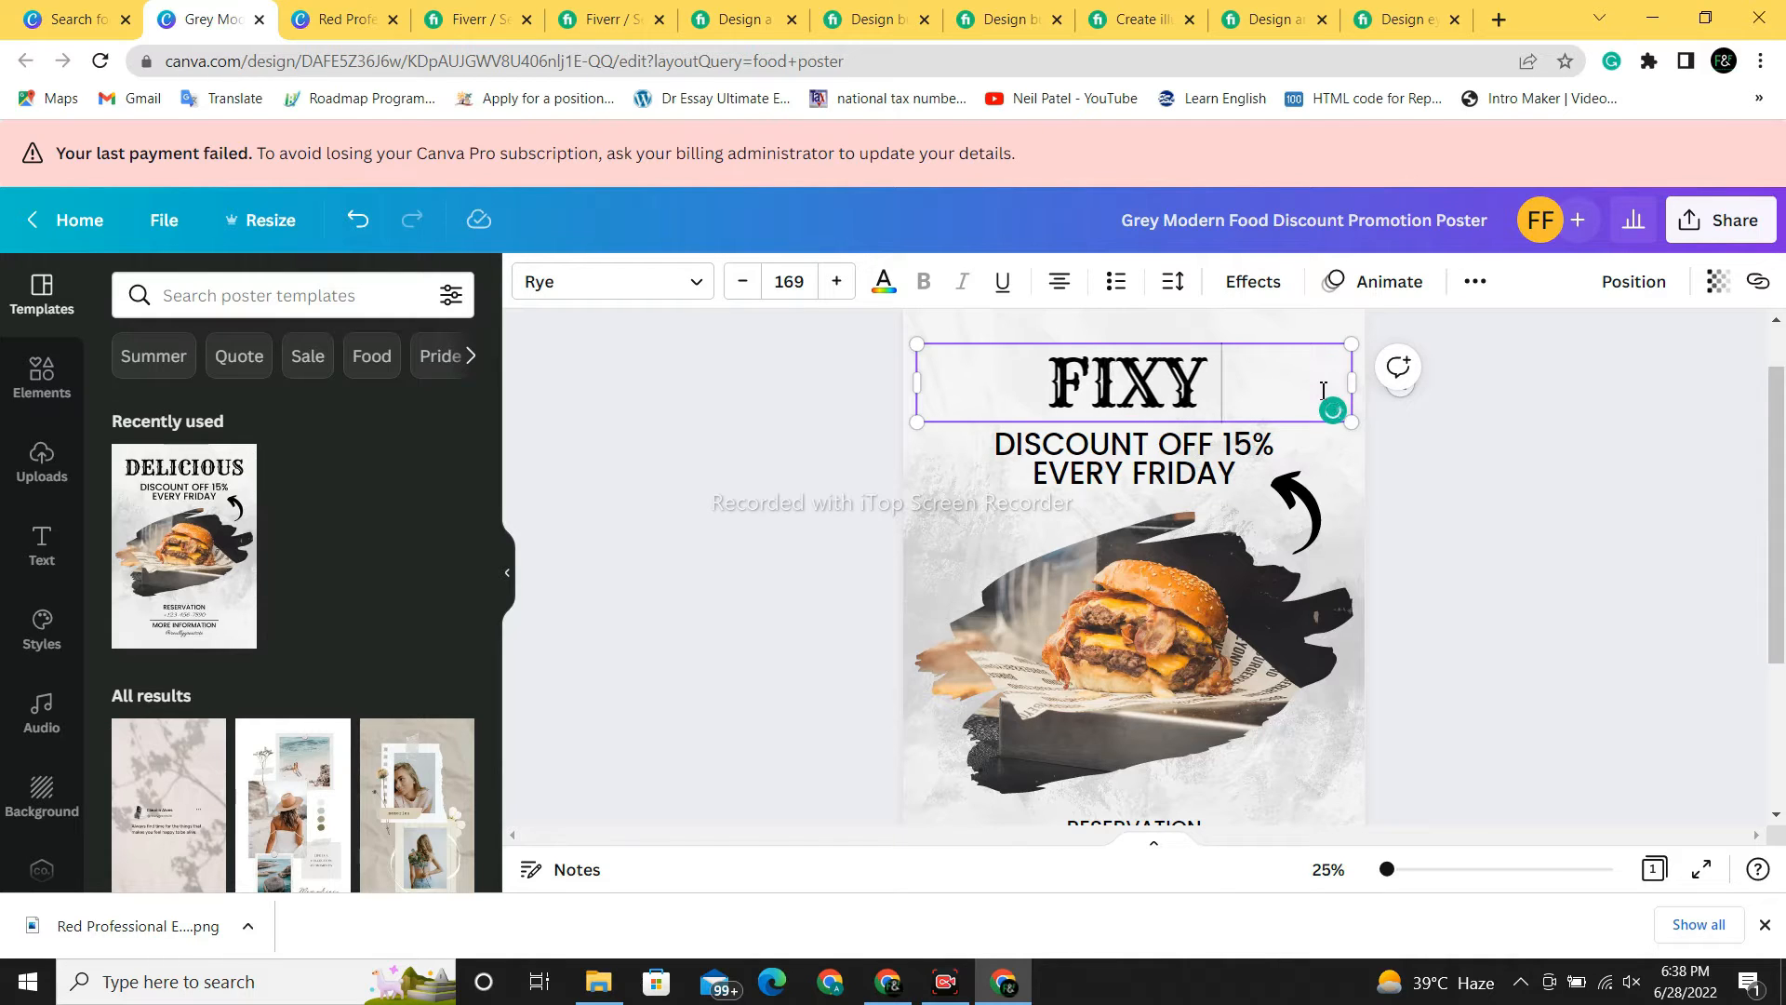
type(" BURGER")
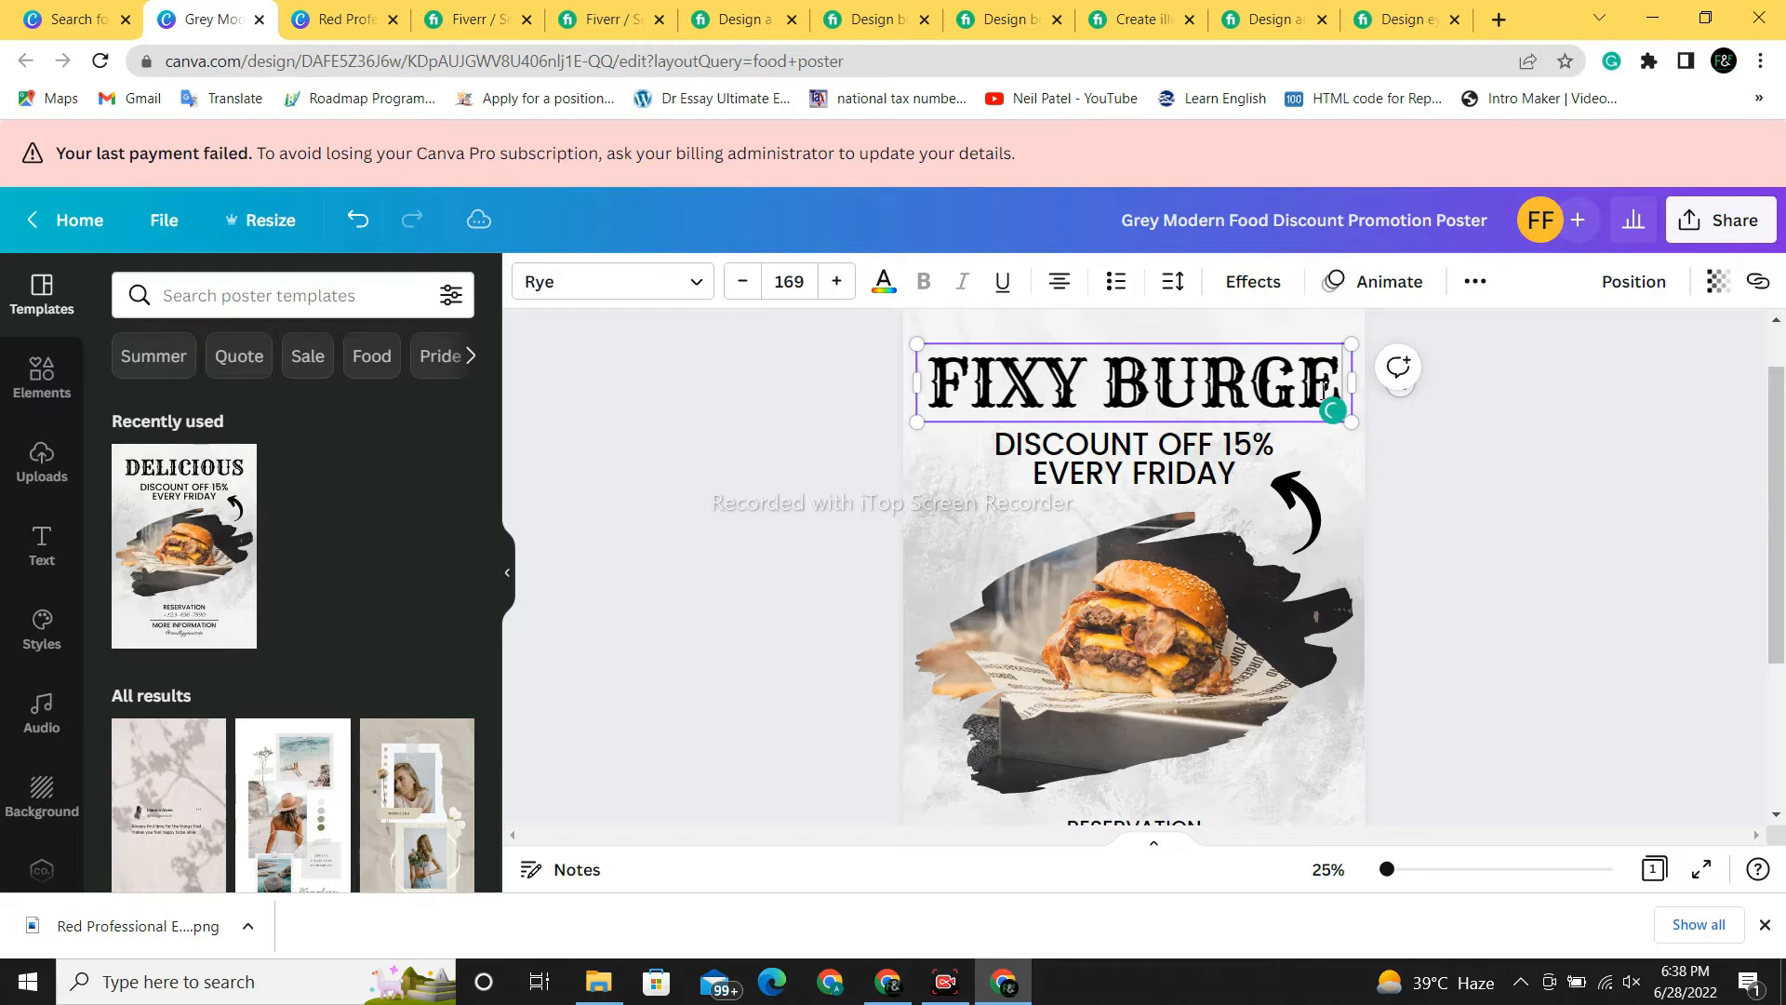
key("BackSpace")
key("BackSpace")
key("BackSpace")
key("BackSpace")
key("BackSpace")
key("BackSpace")
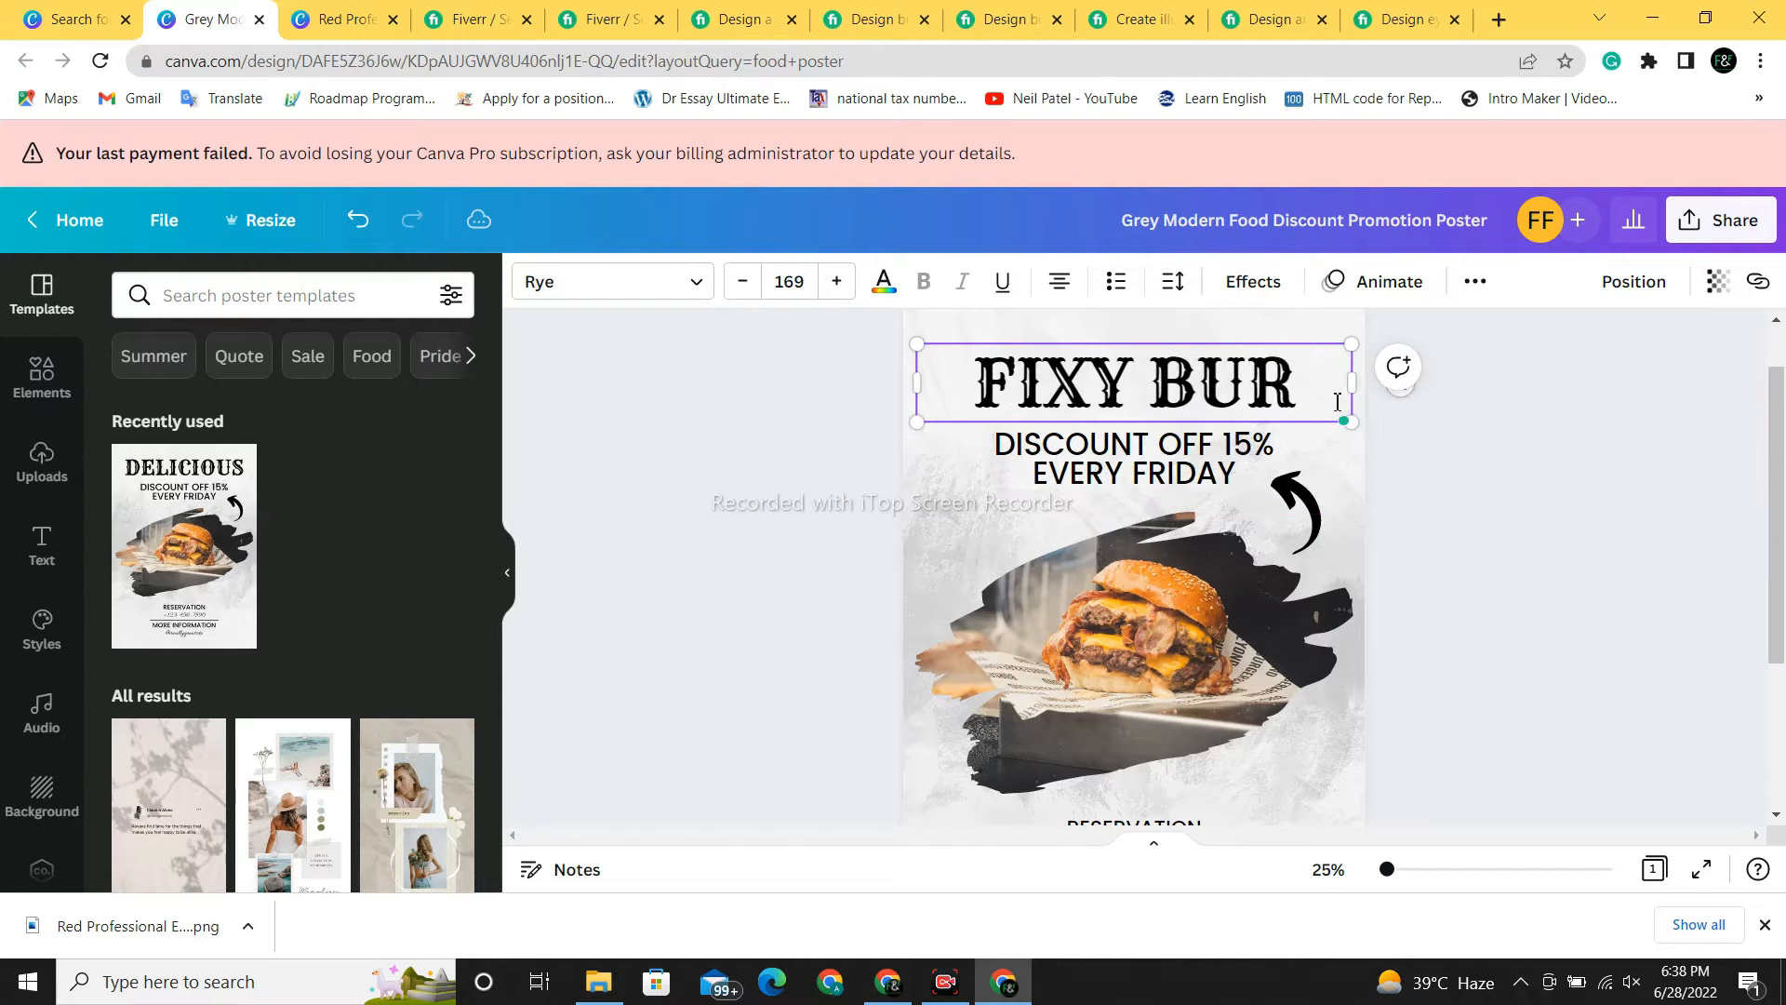
type("CAFE")
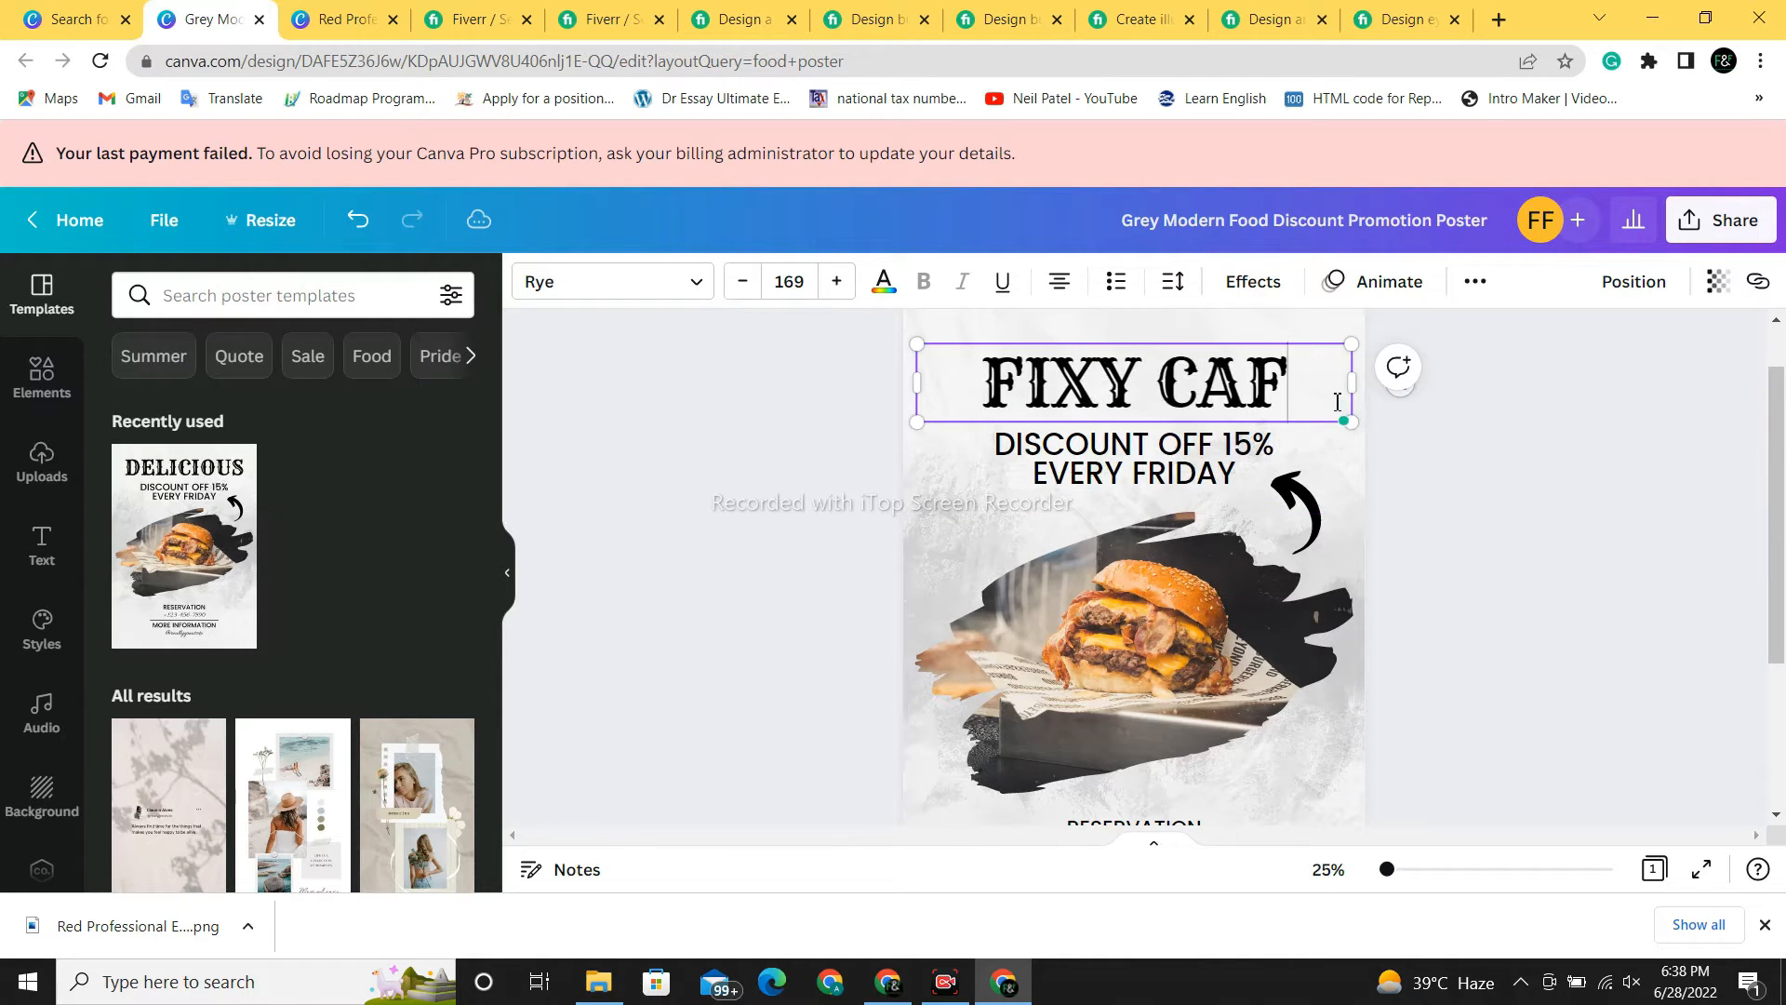
left_click(1523, 491)
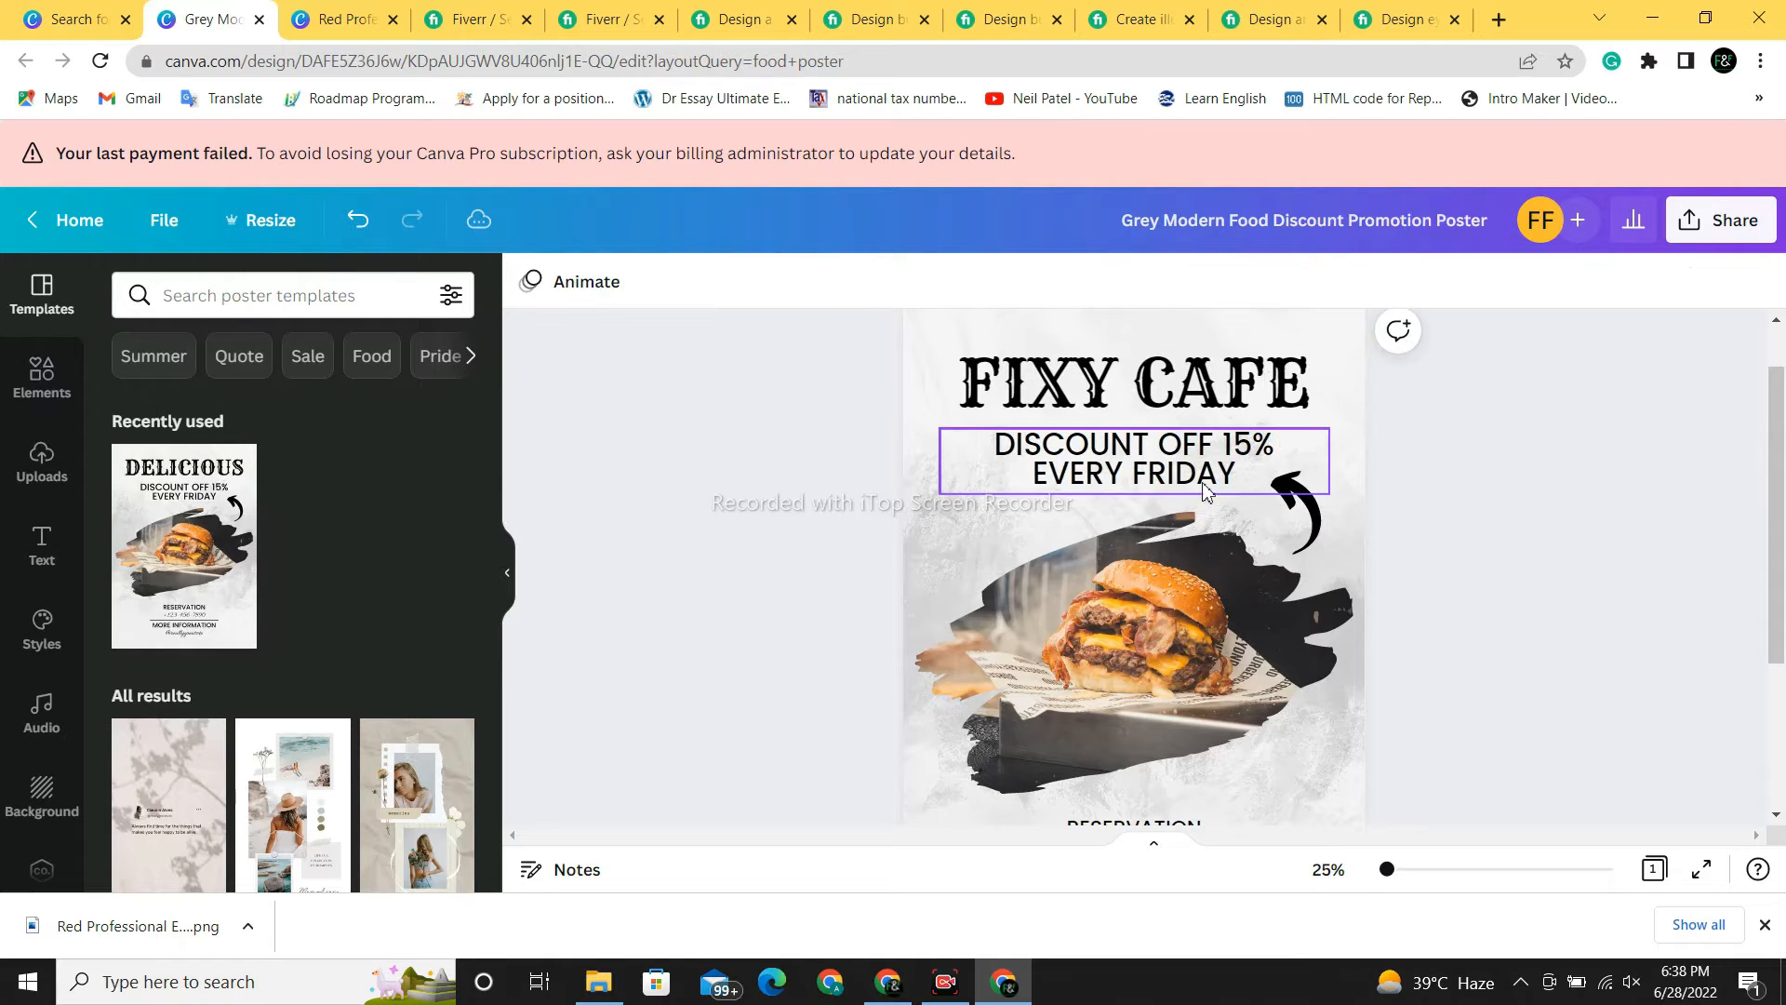
- Retype the discount line as '15% DISCOUNT ON WEEKEND'
left_click(1187, 460)
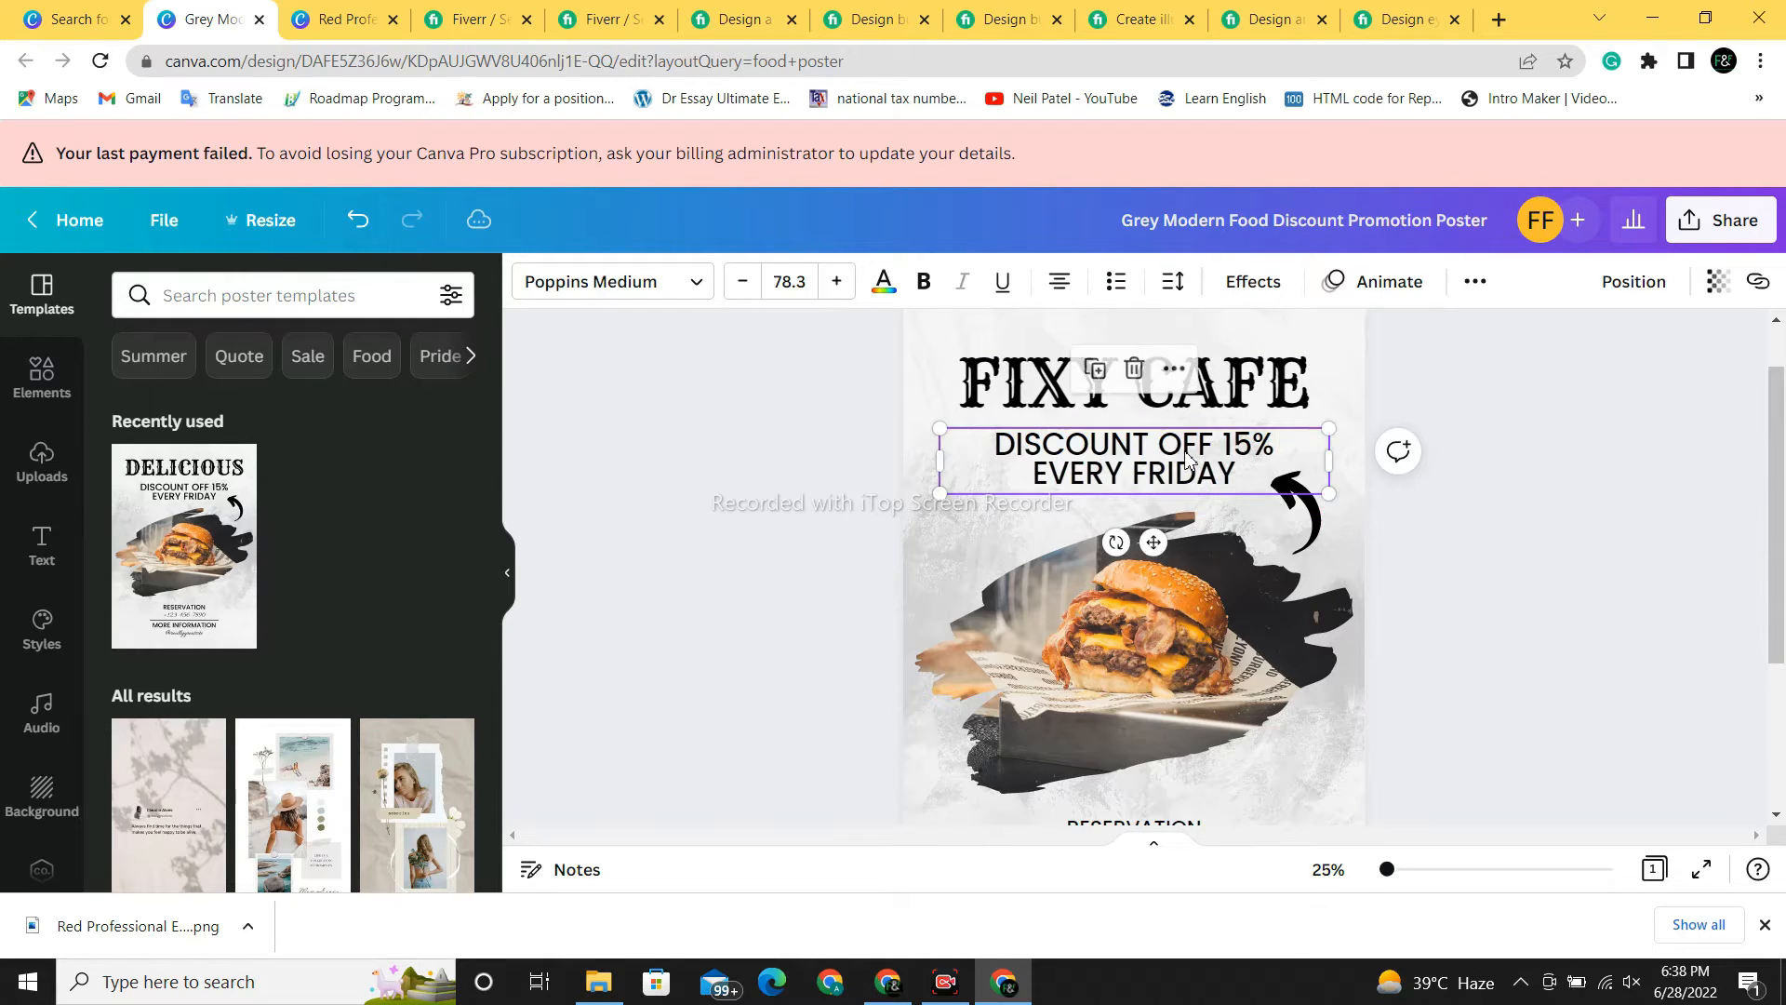
double_click(1236, 485)
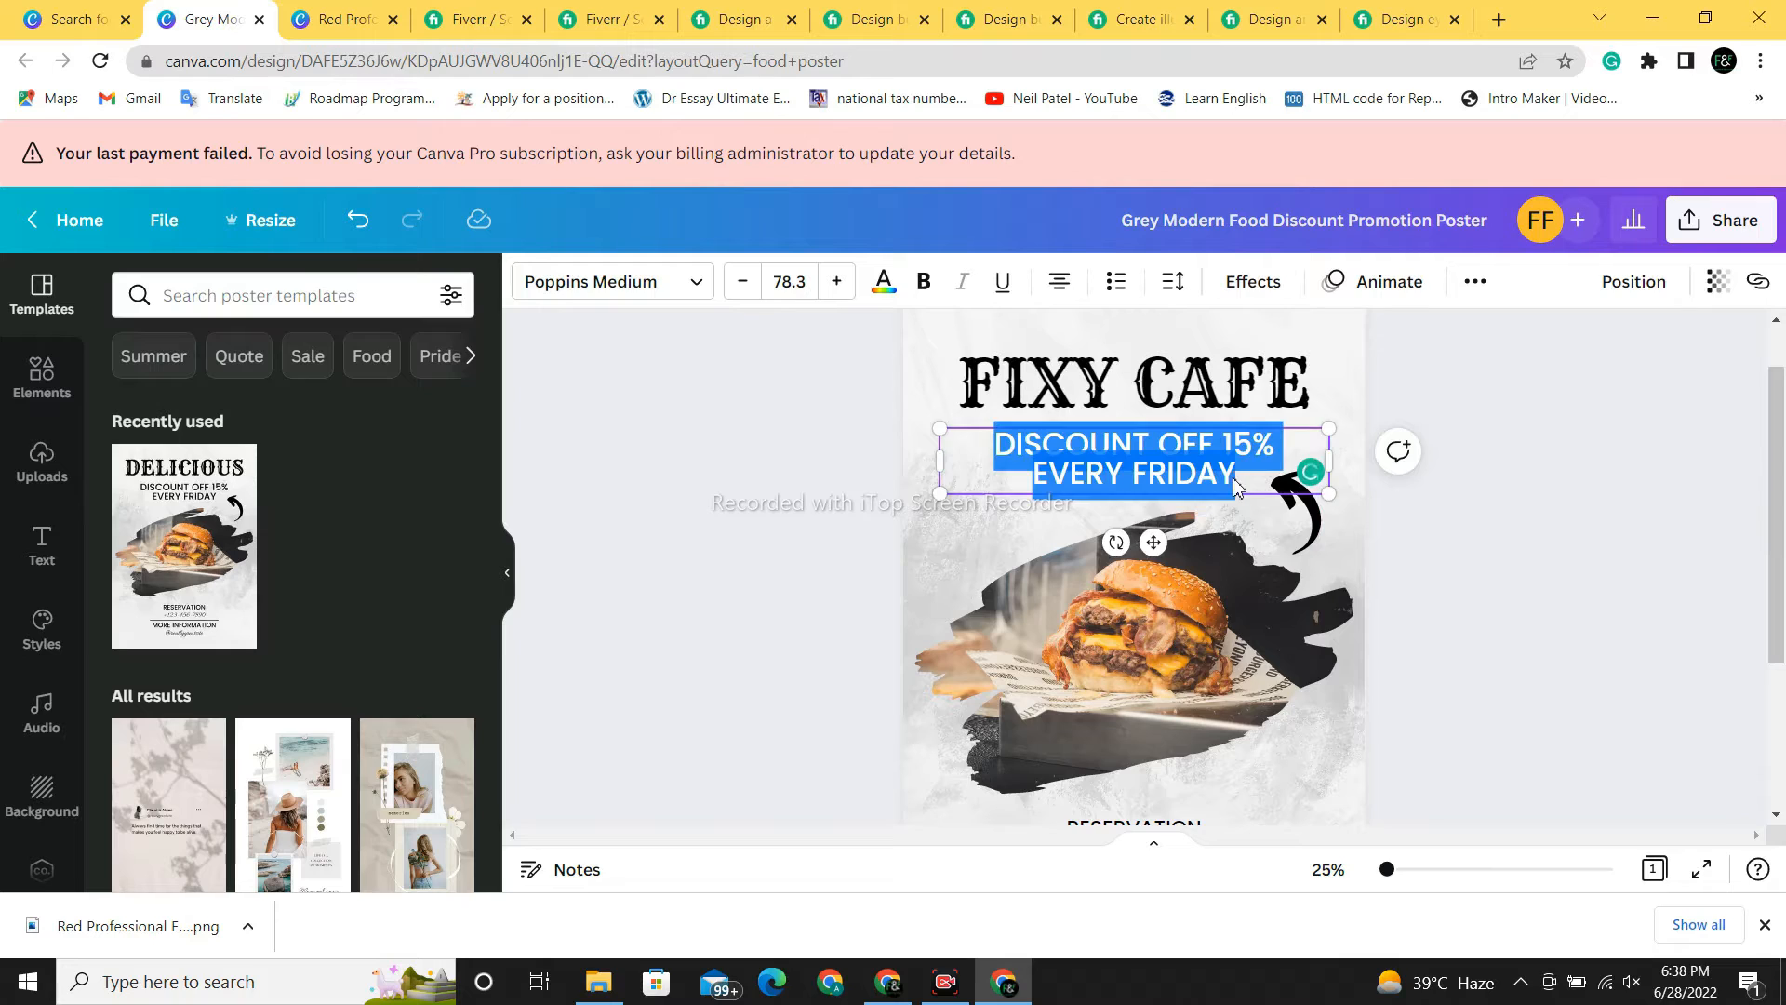
key("BackSpace")
type("15")
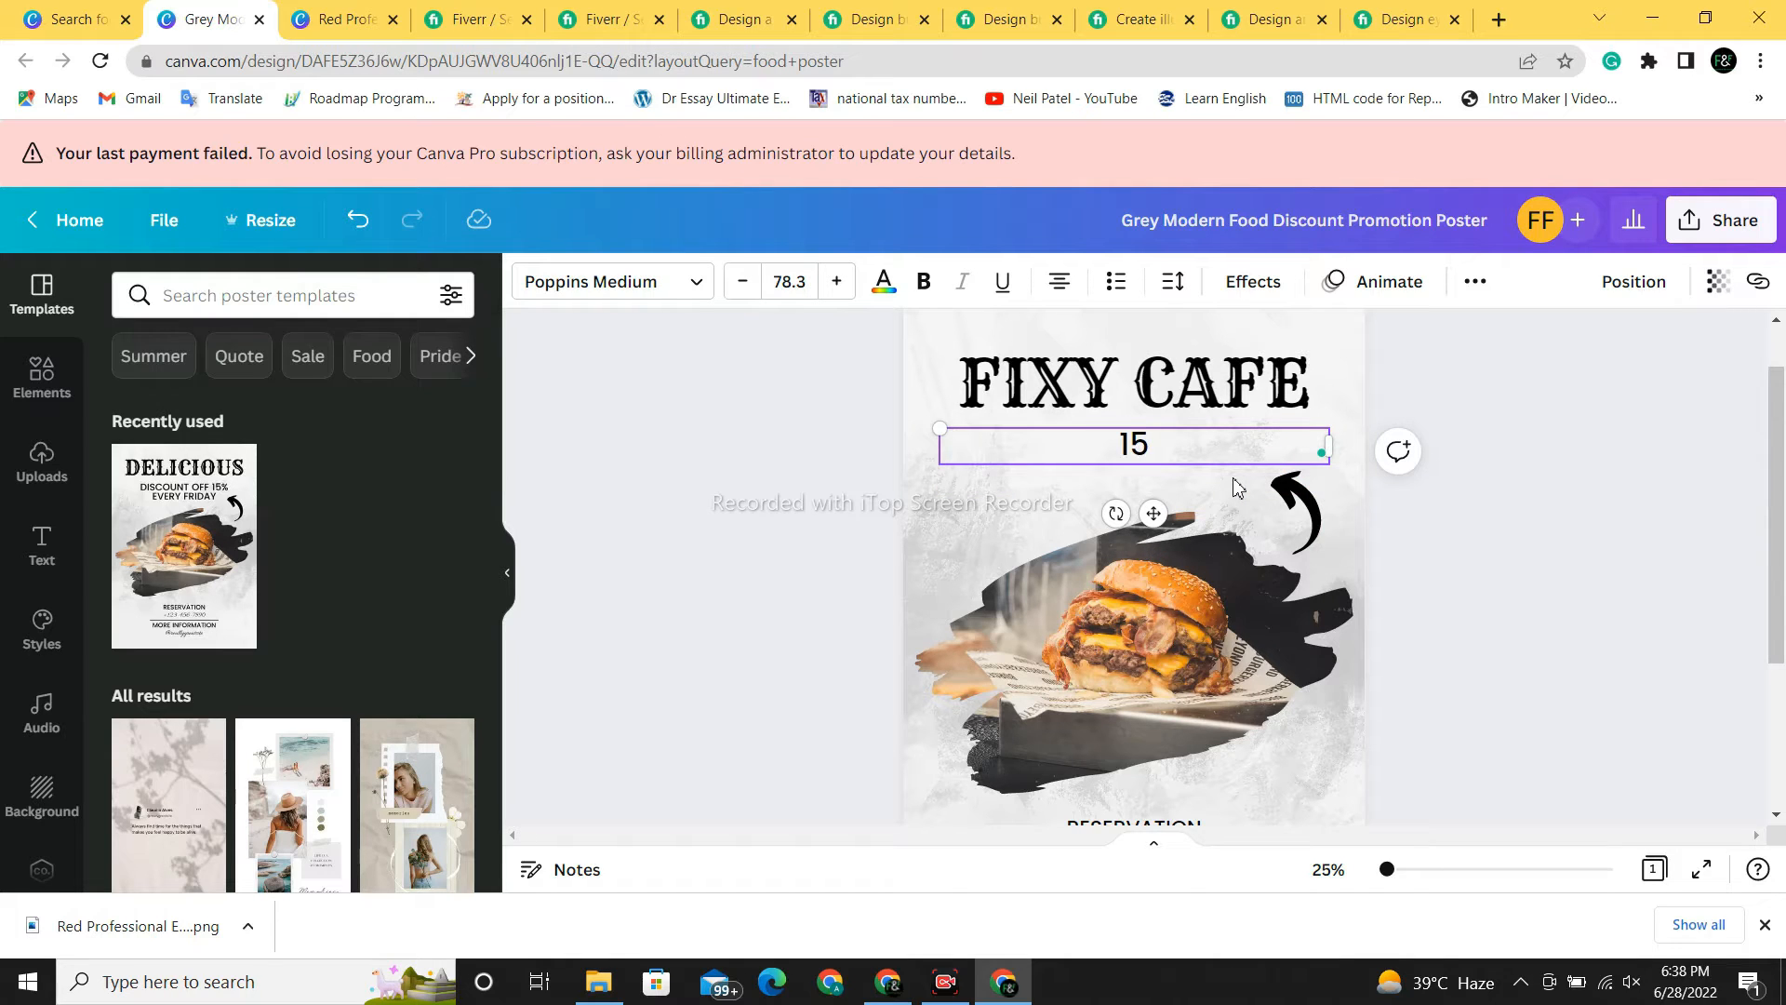
type("% DI")
key("BackSpace")
type("ISCOUN")
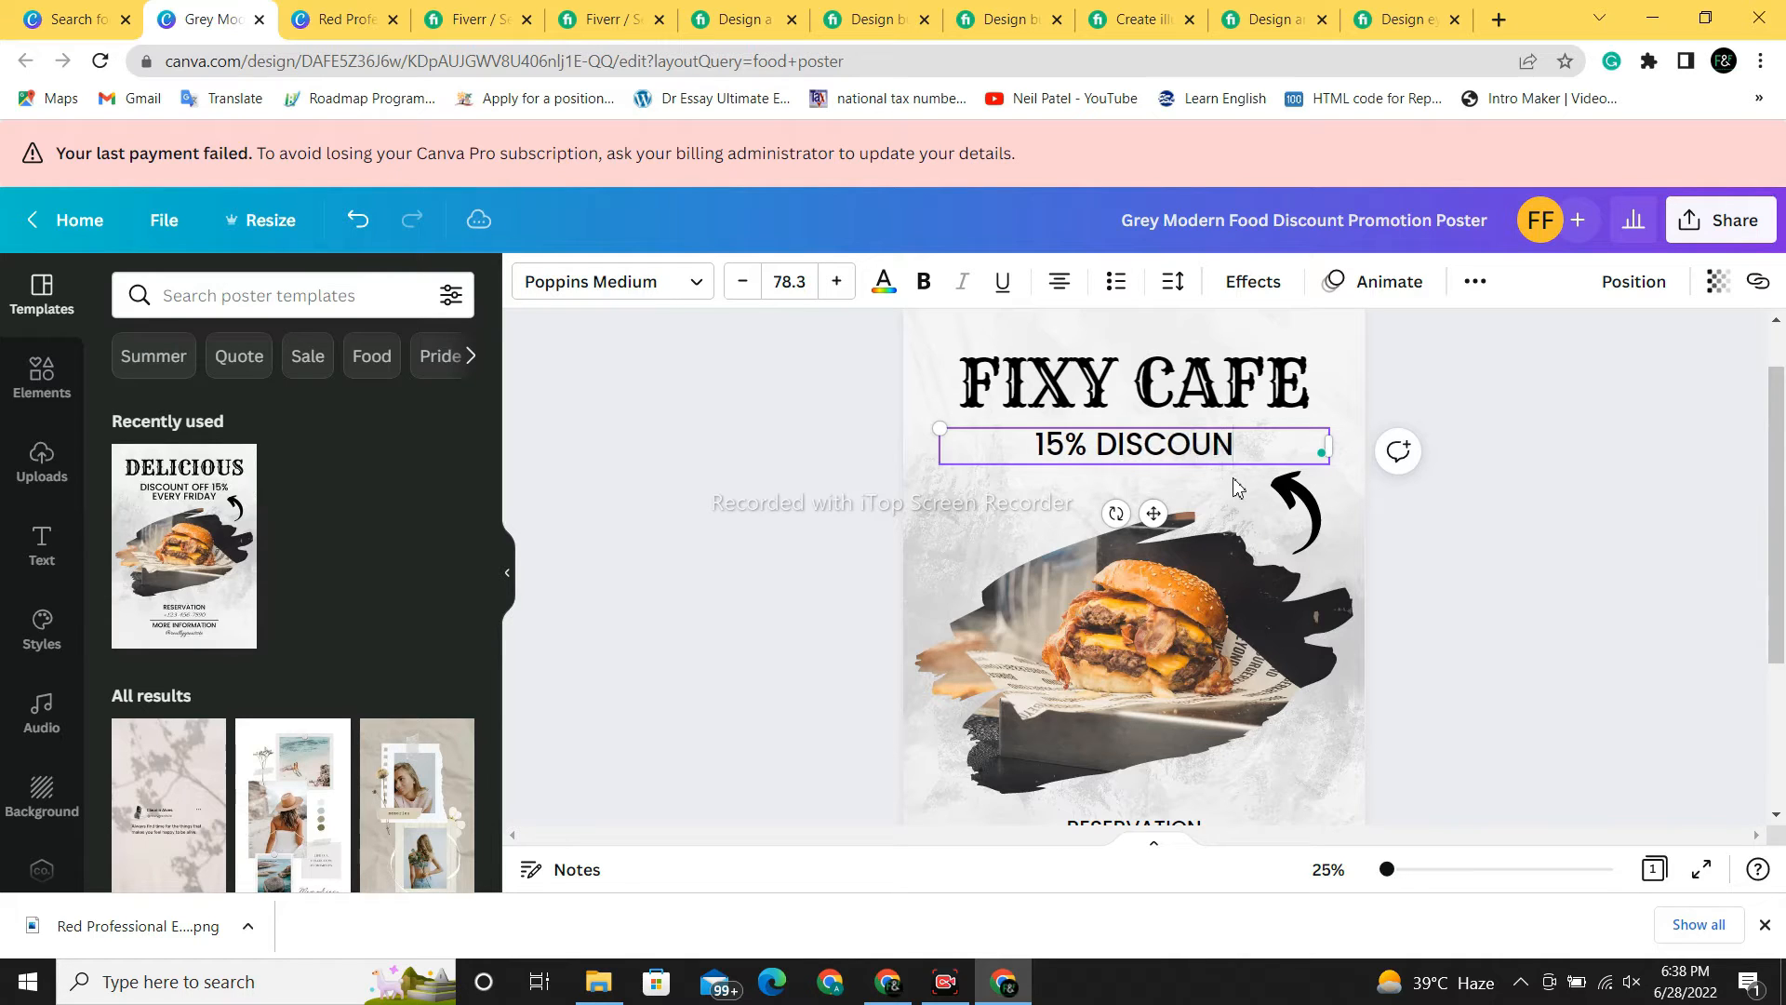
type("T ON W")
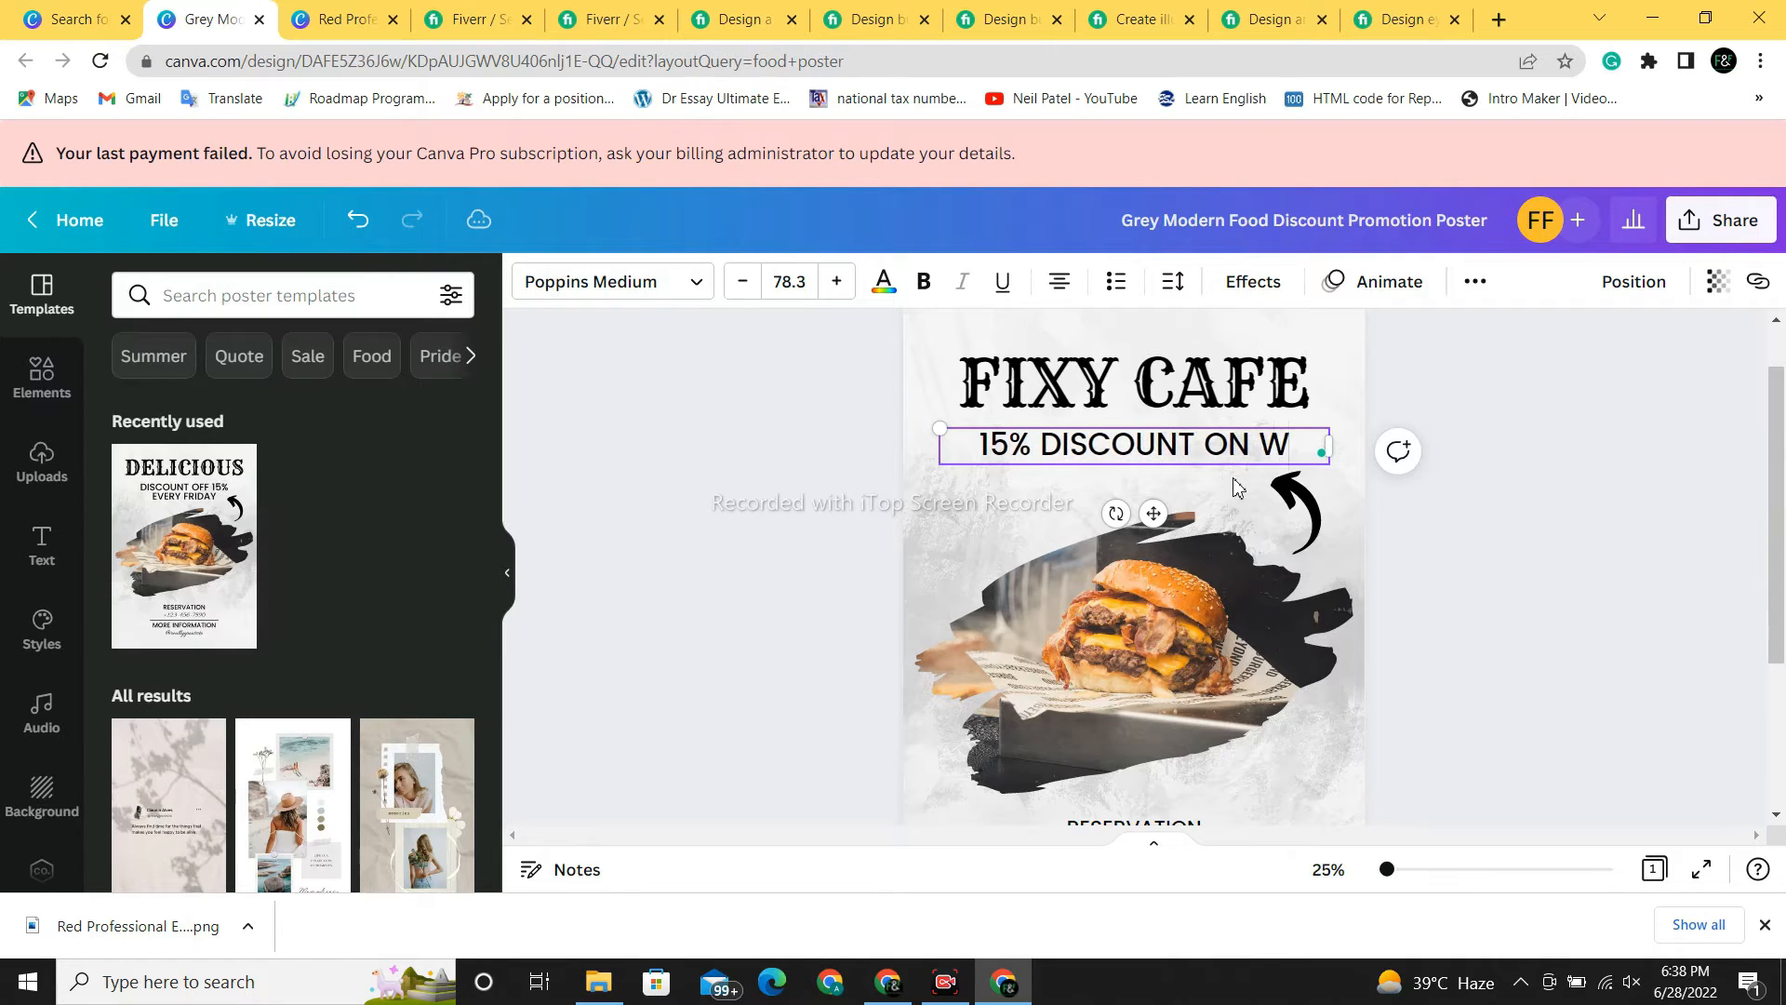
type("EEKEND")
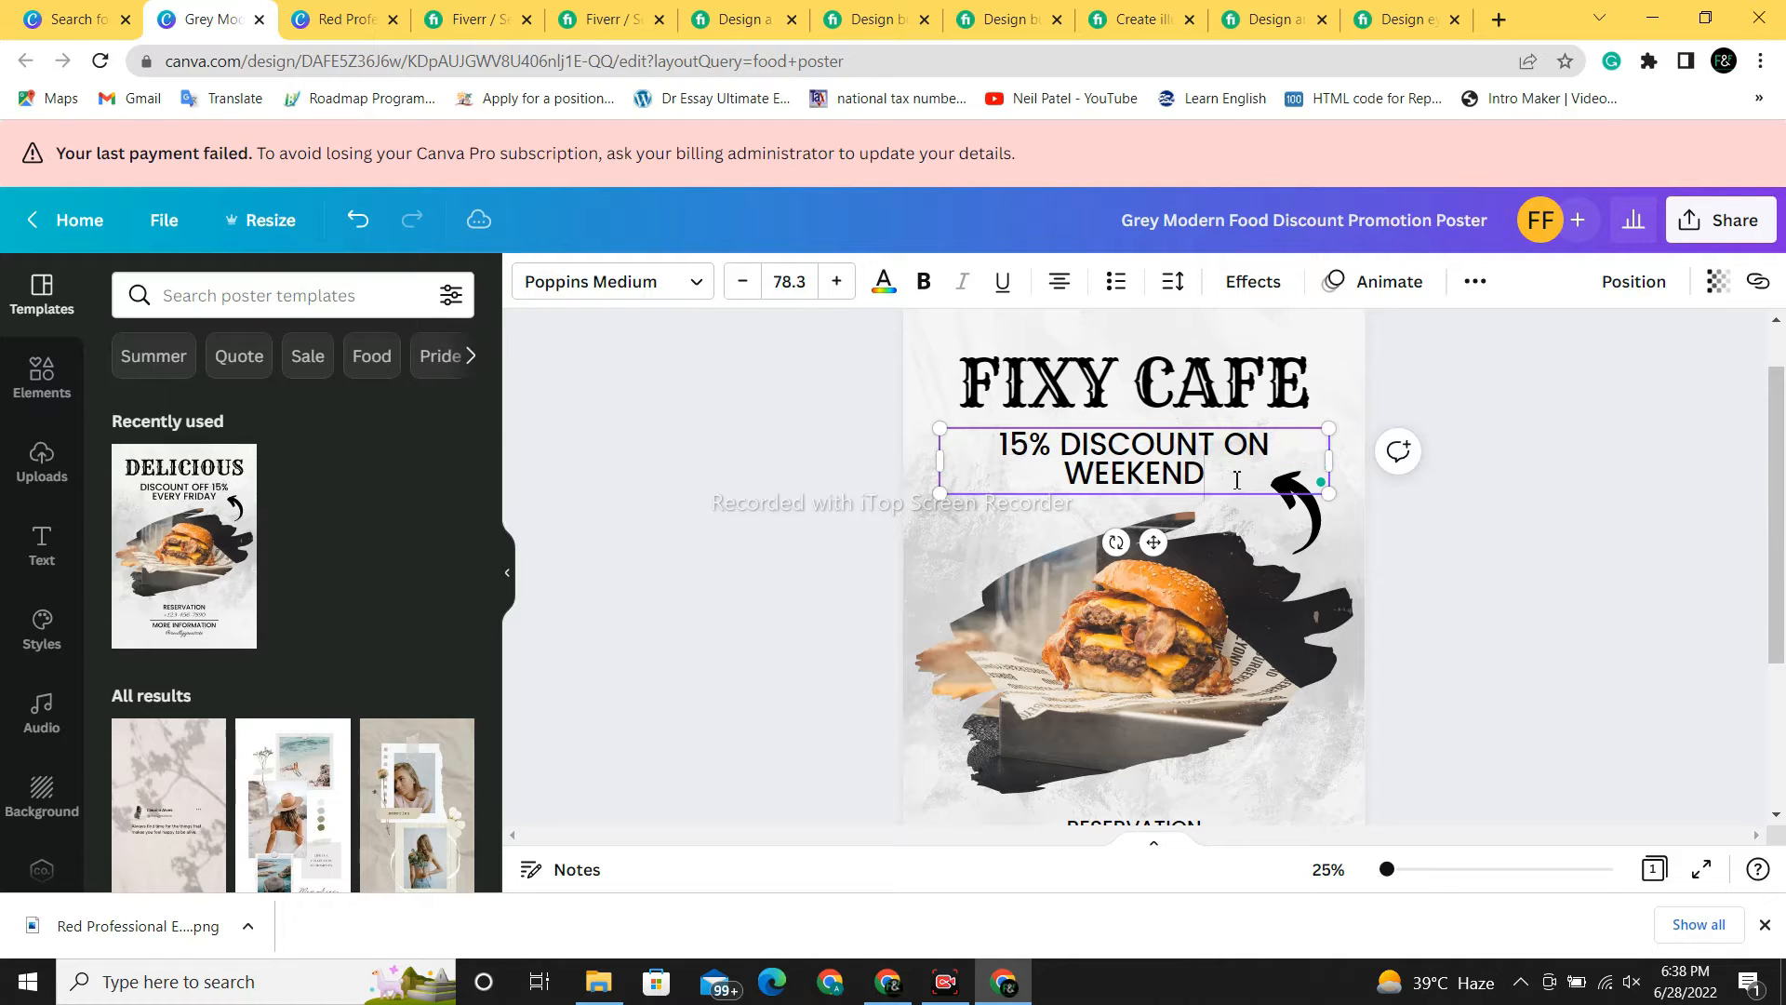
- Make the curved arrow graphic red
left_click(1605, 558)
scroll(1748, 470, "down", 1)
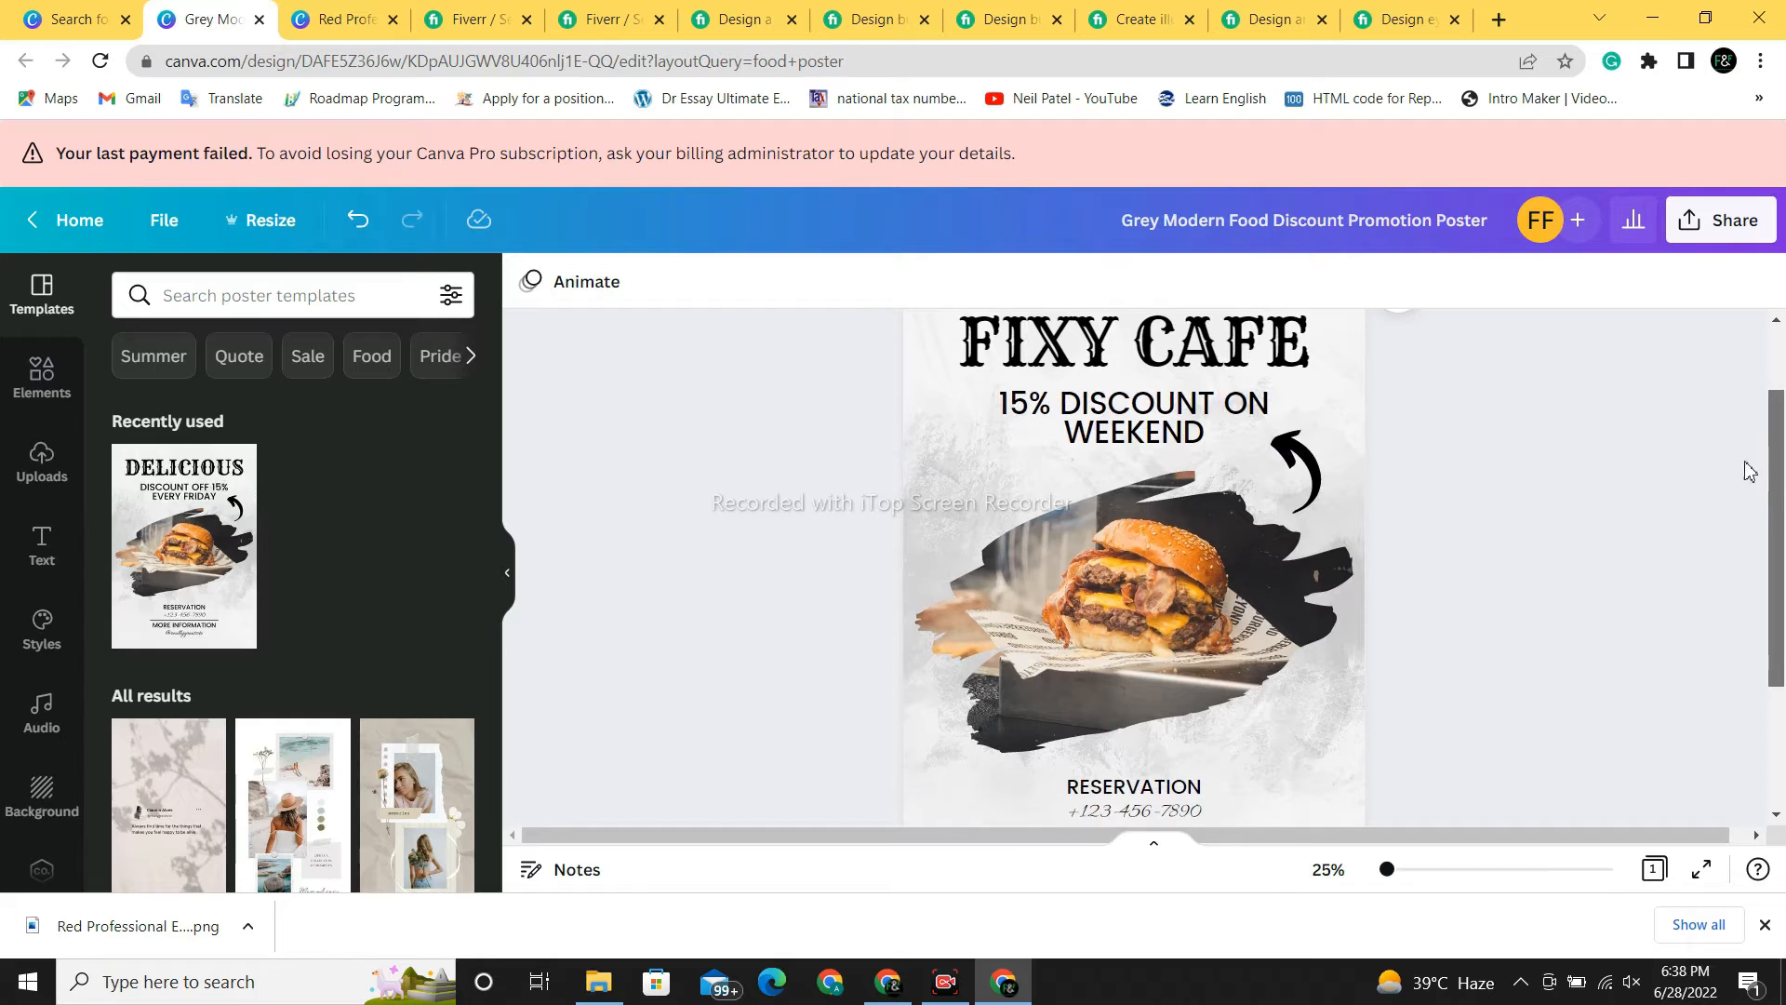
left_click(1292, 469)
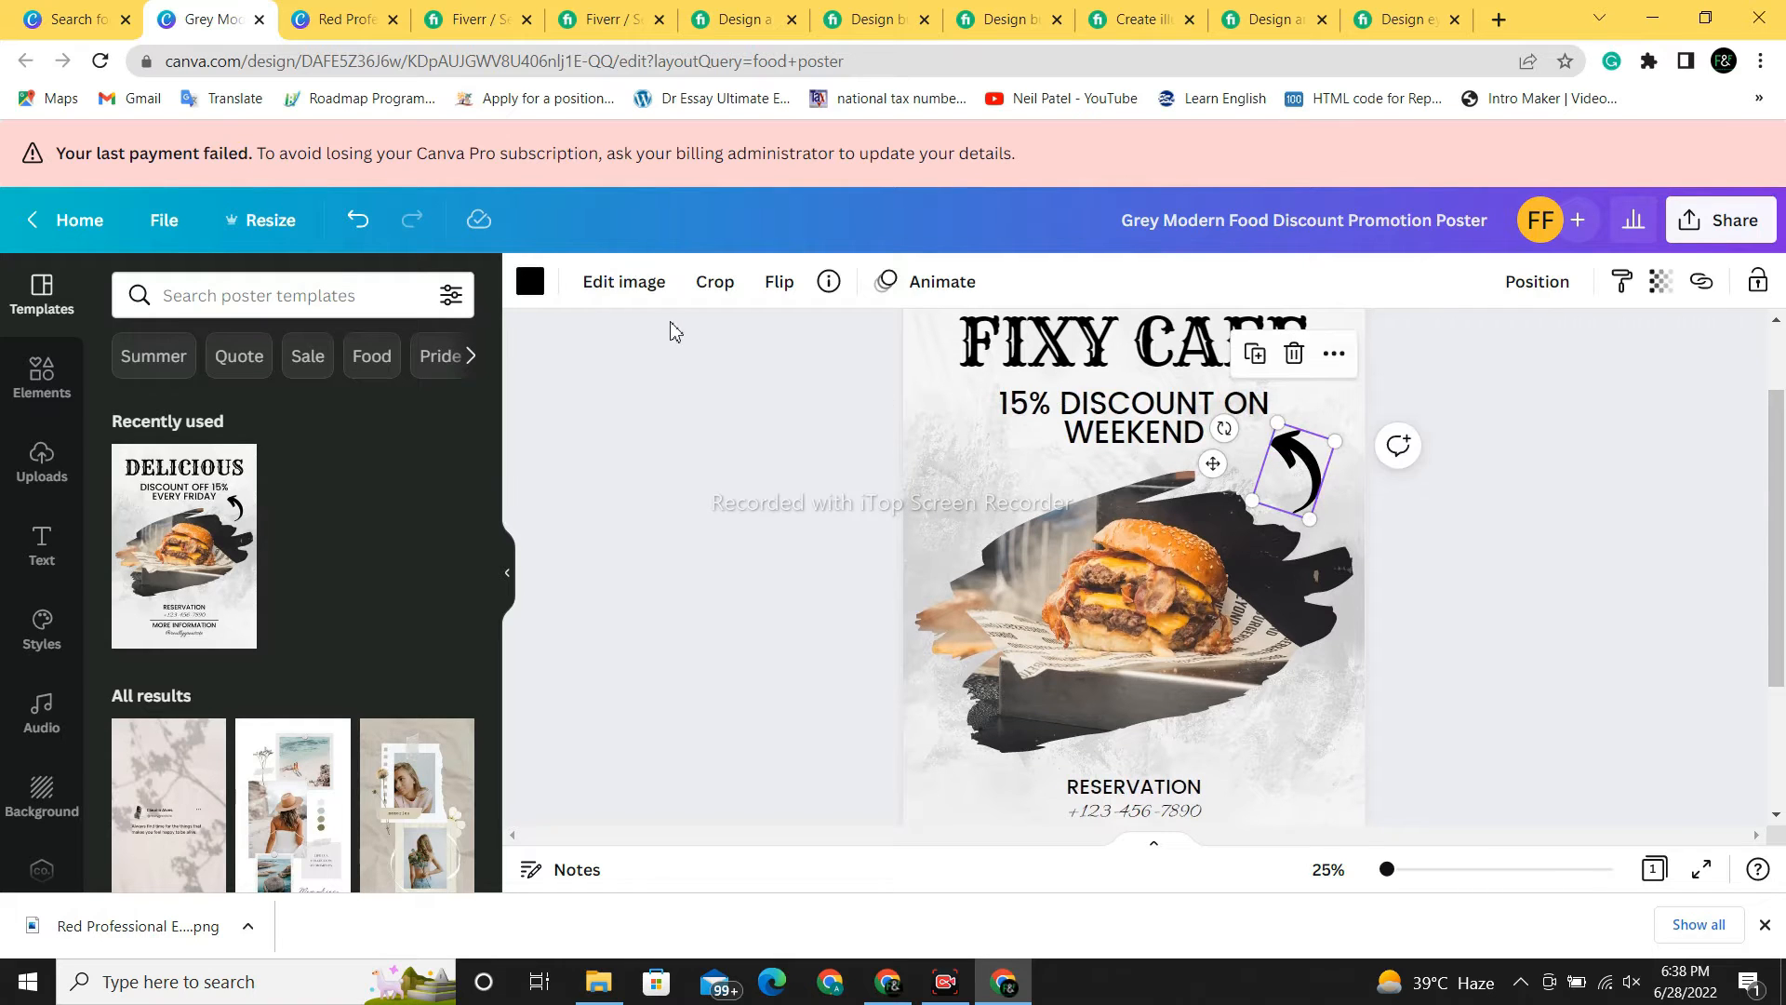
left_click(532, 283)
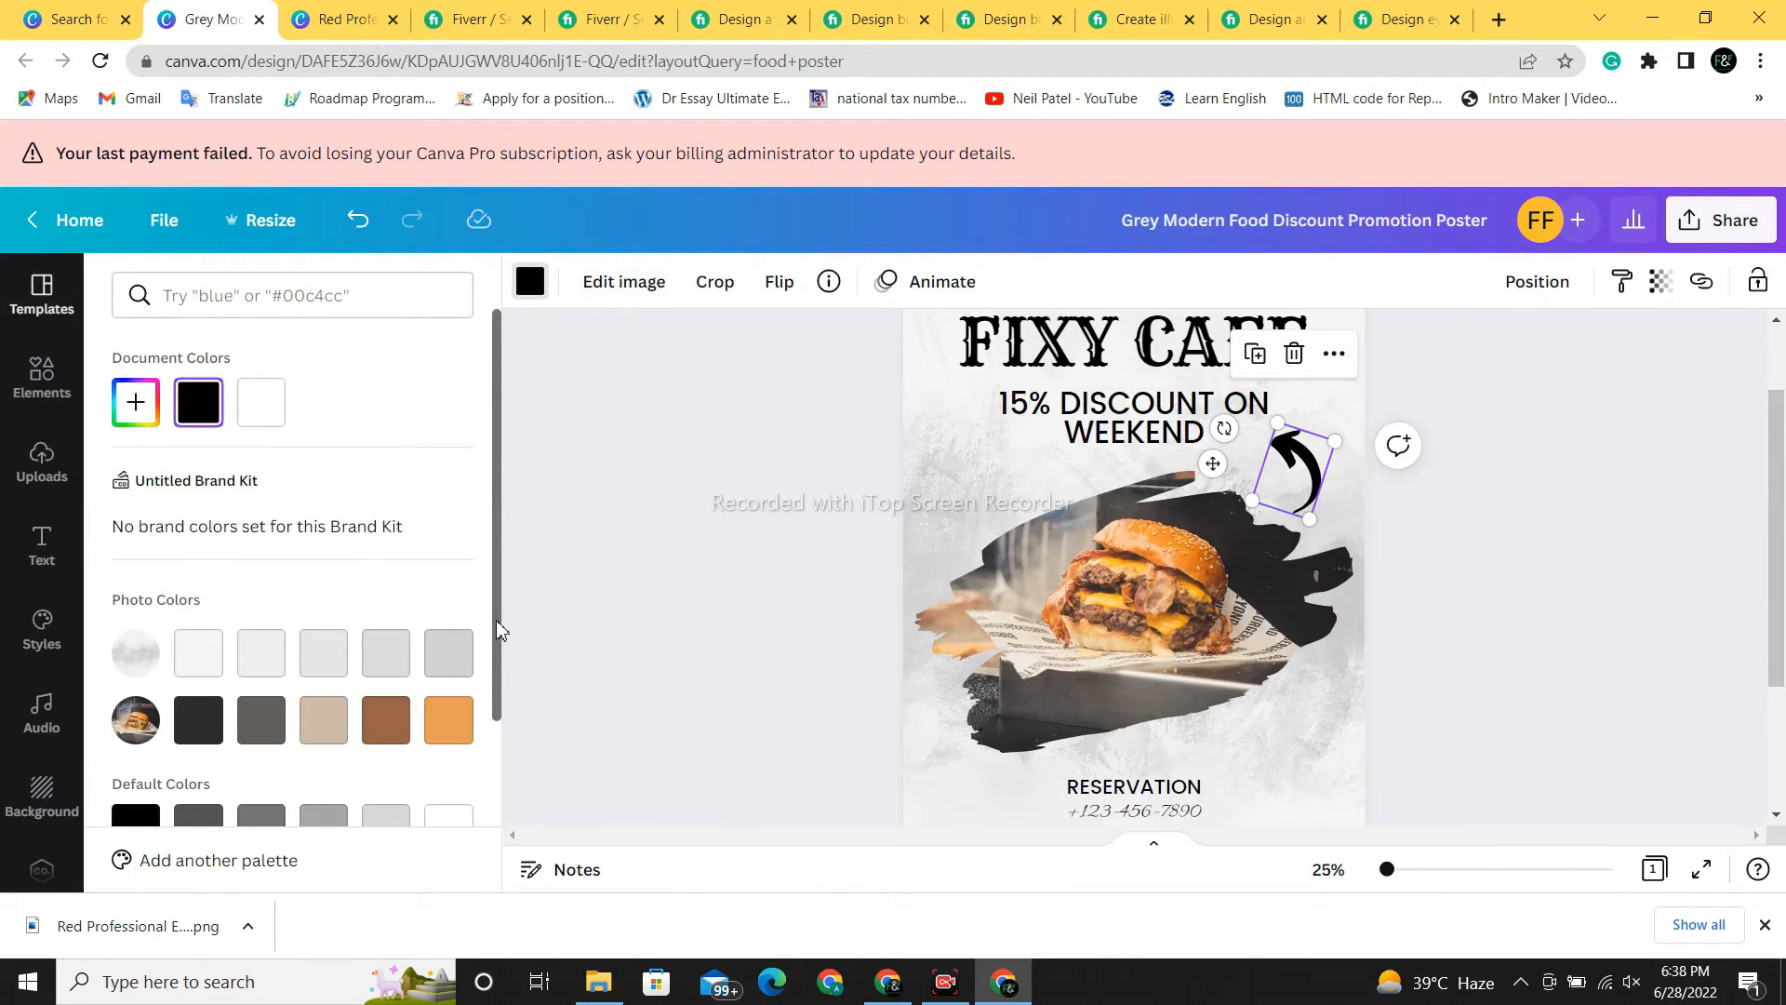
left_click_drag(497, 631, 476, 828)
left_click(136, 646)
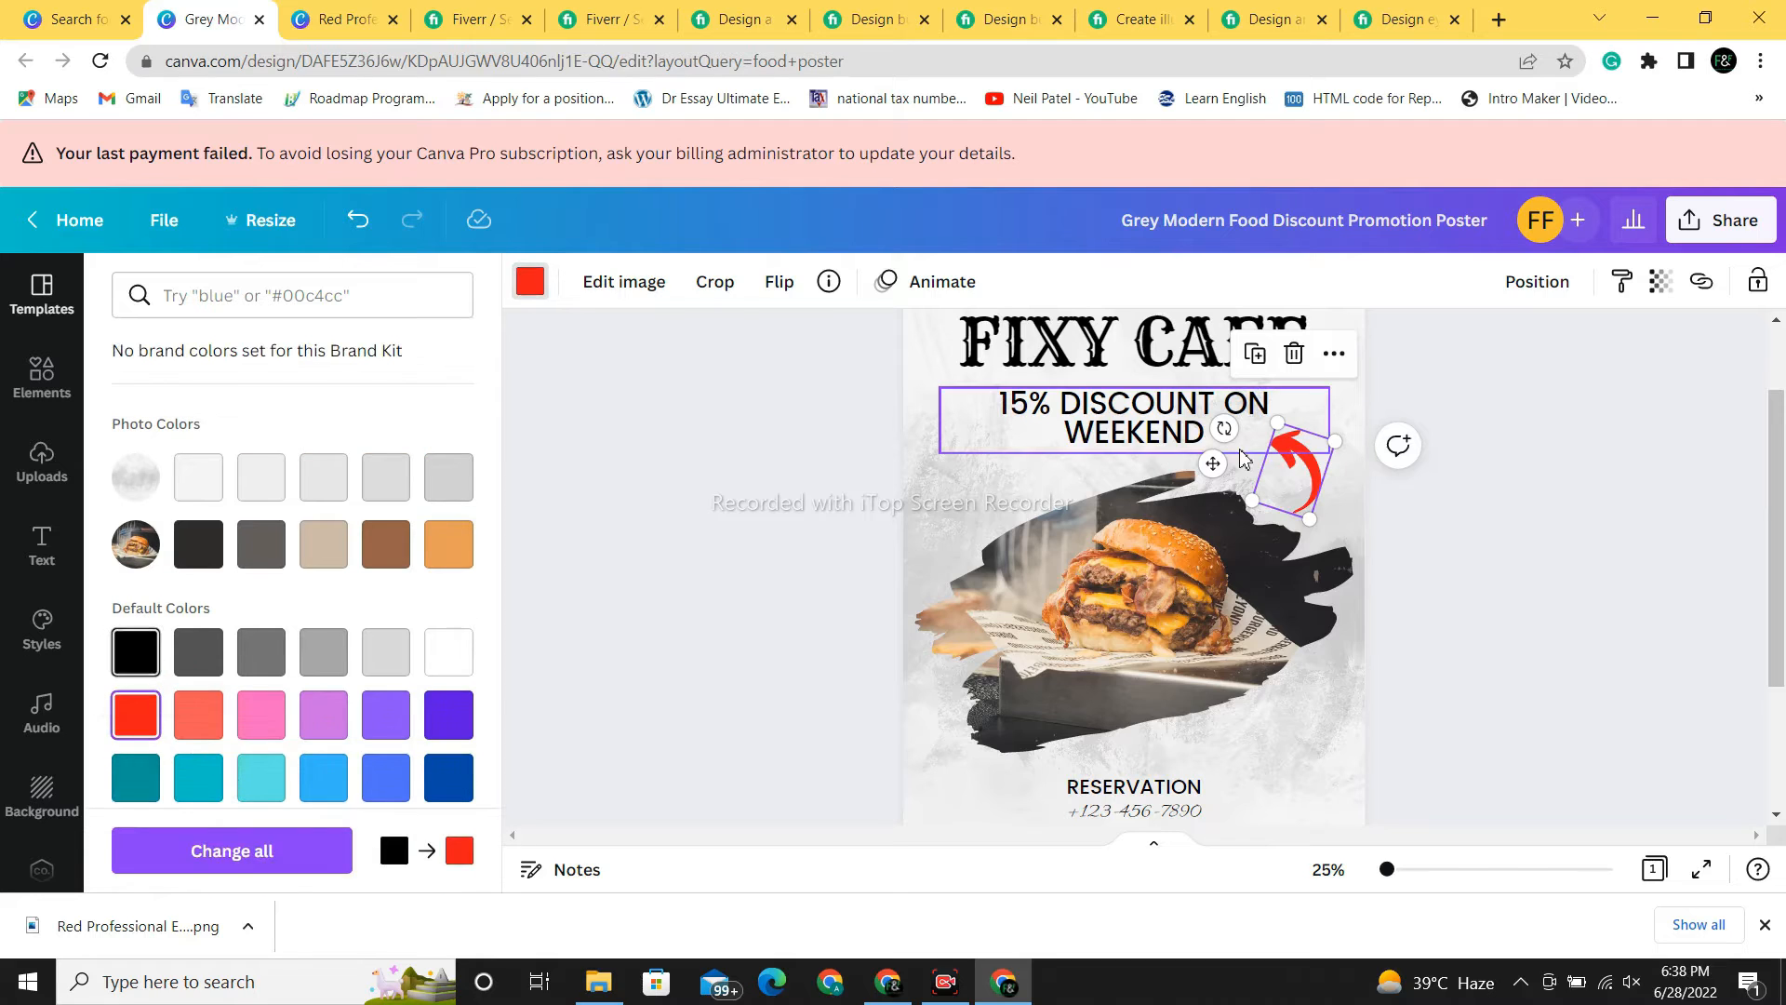
- Delete the burger image from the poster
left_click(1079, 632)
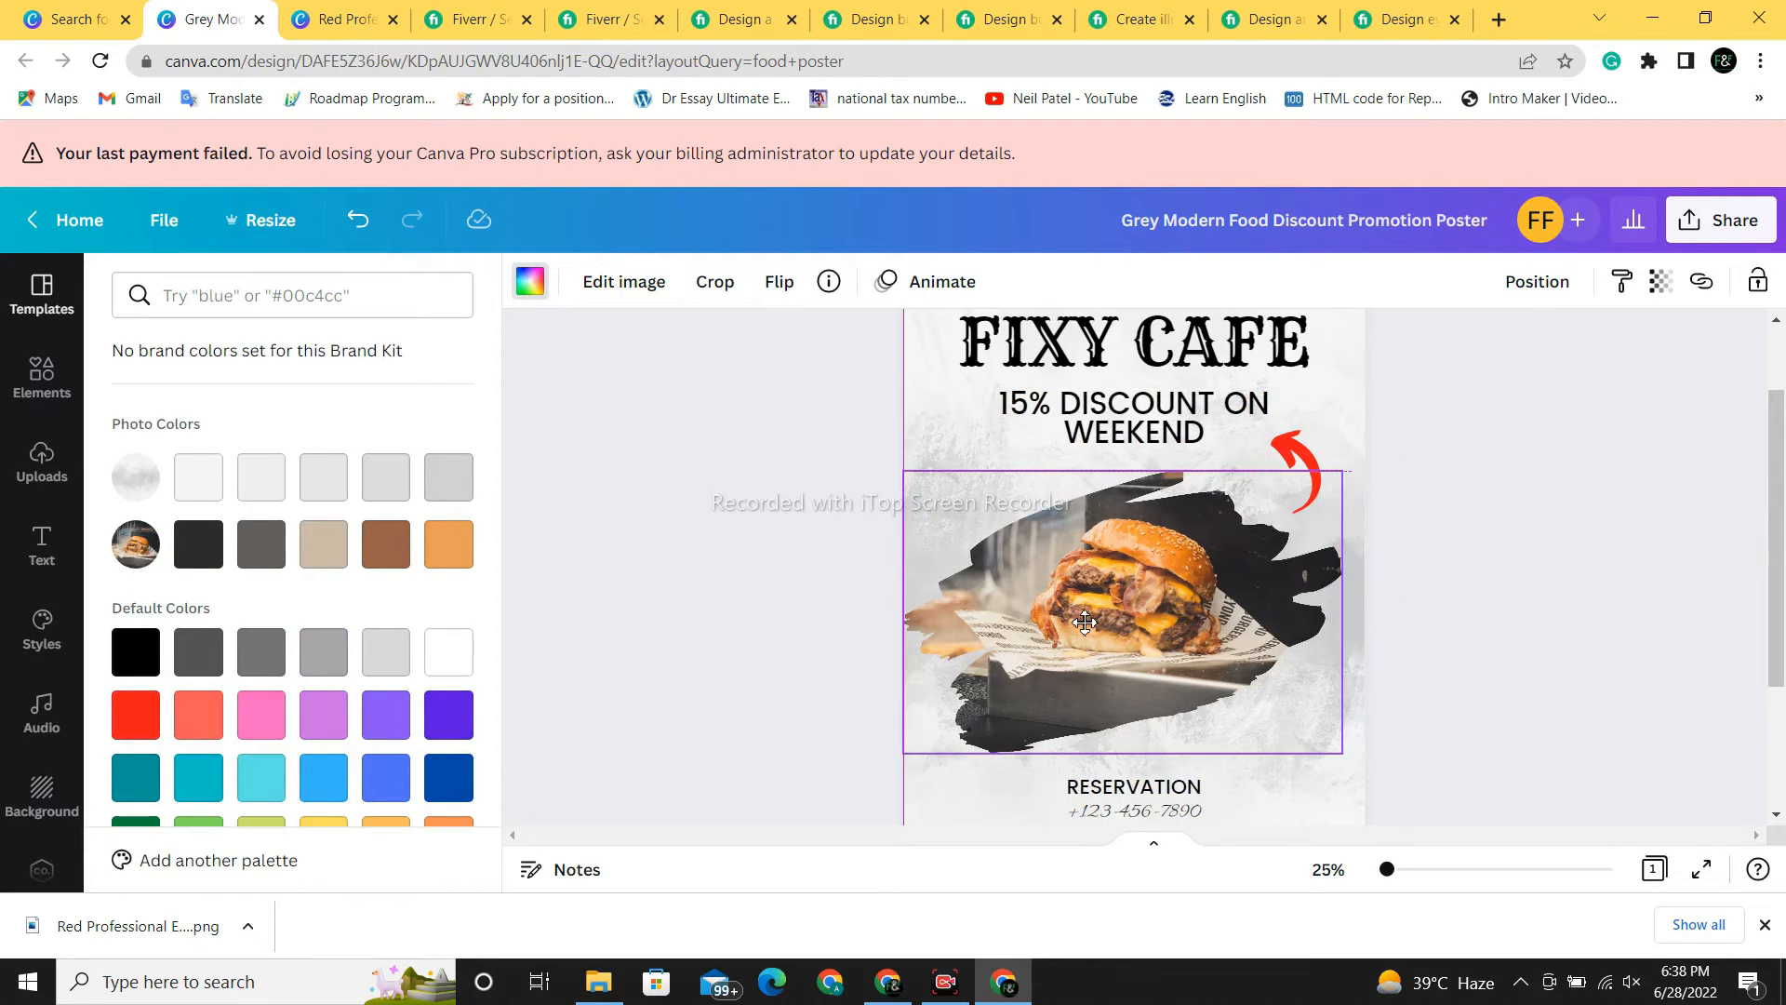
left_click_drag(1085, 622, 1087, 618)
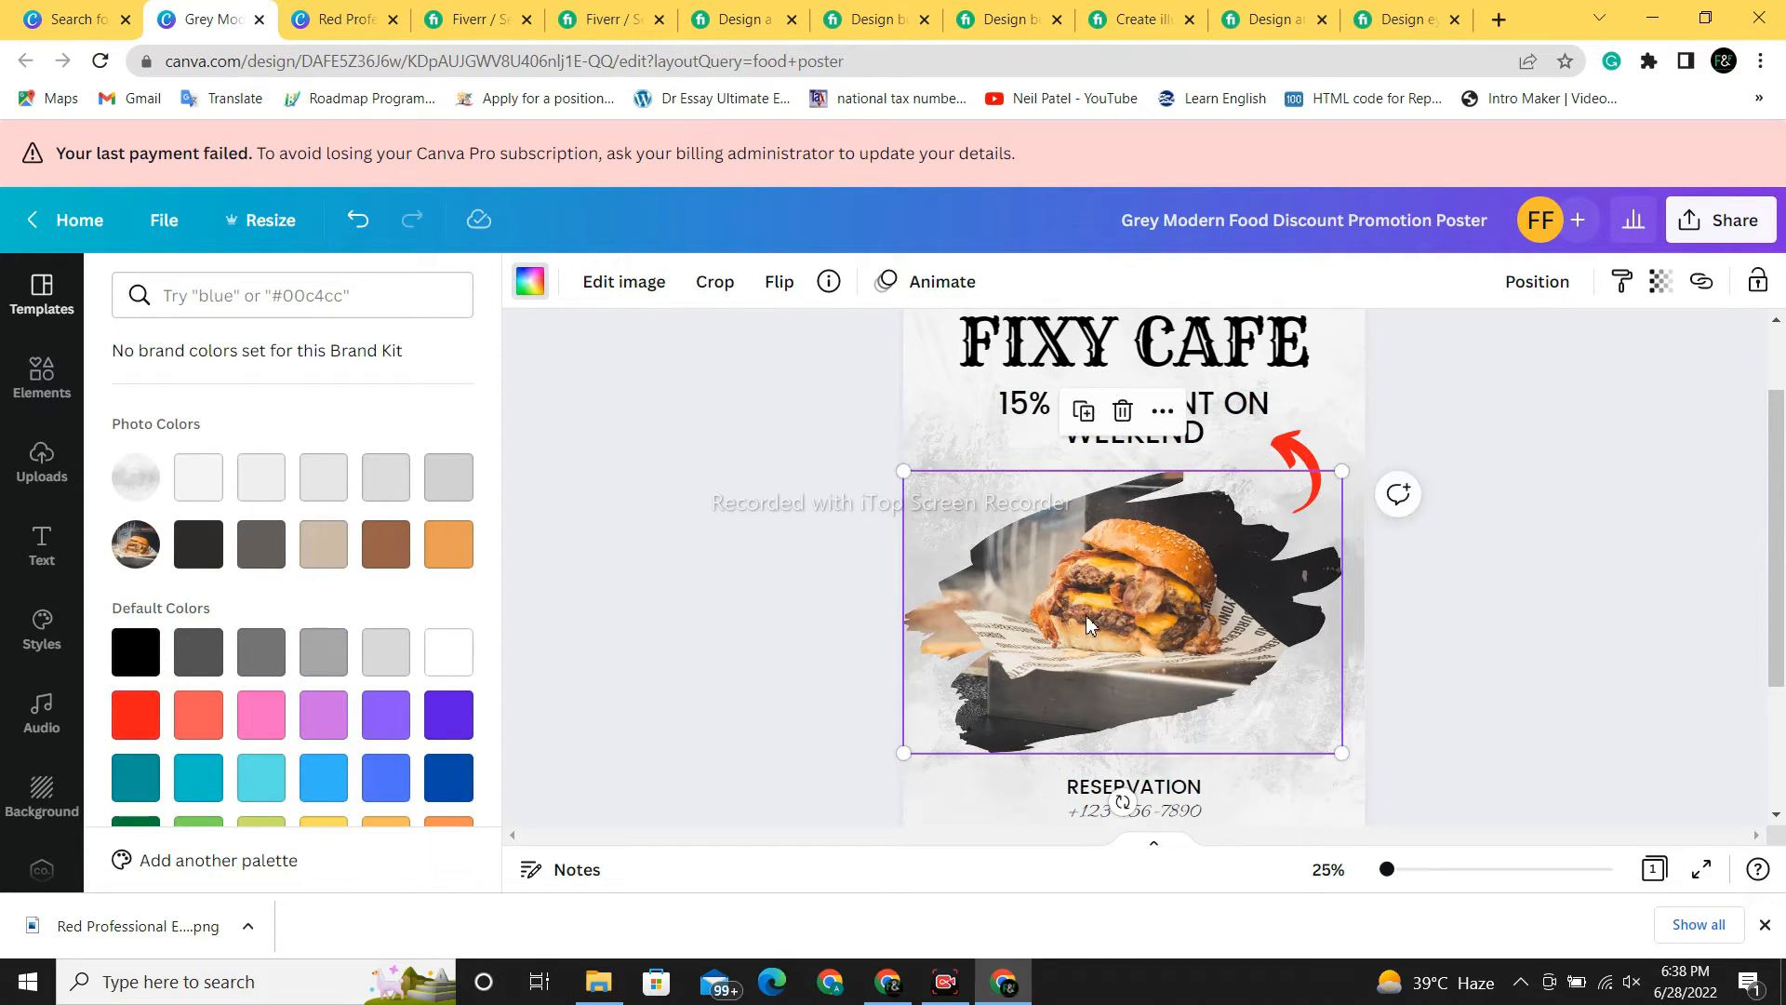
right_click(1119, 571)
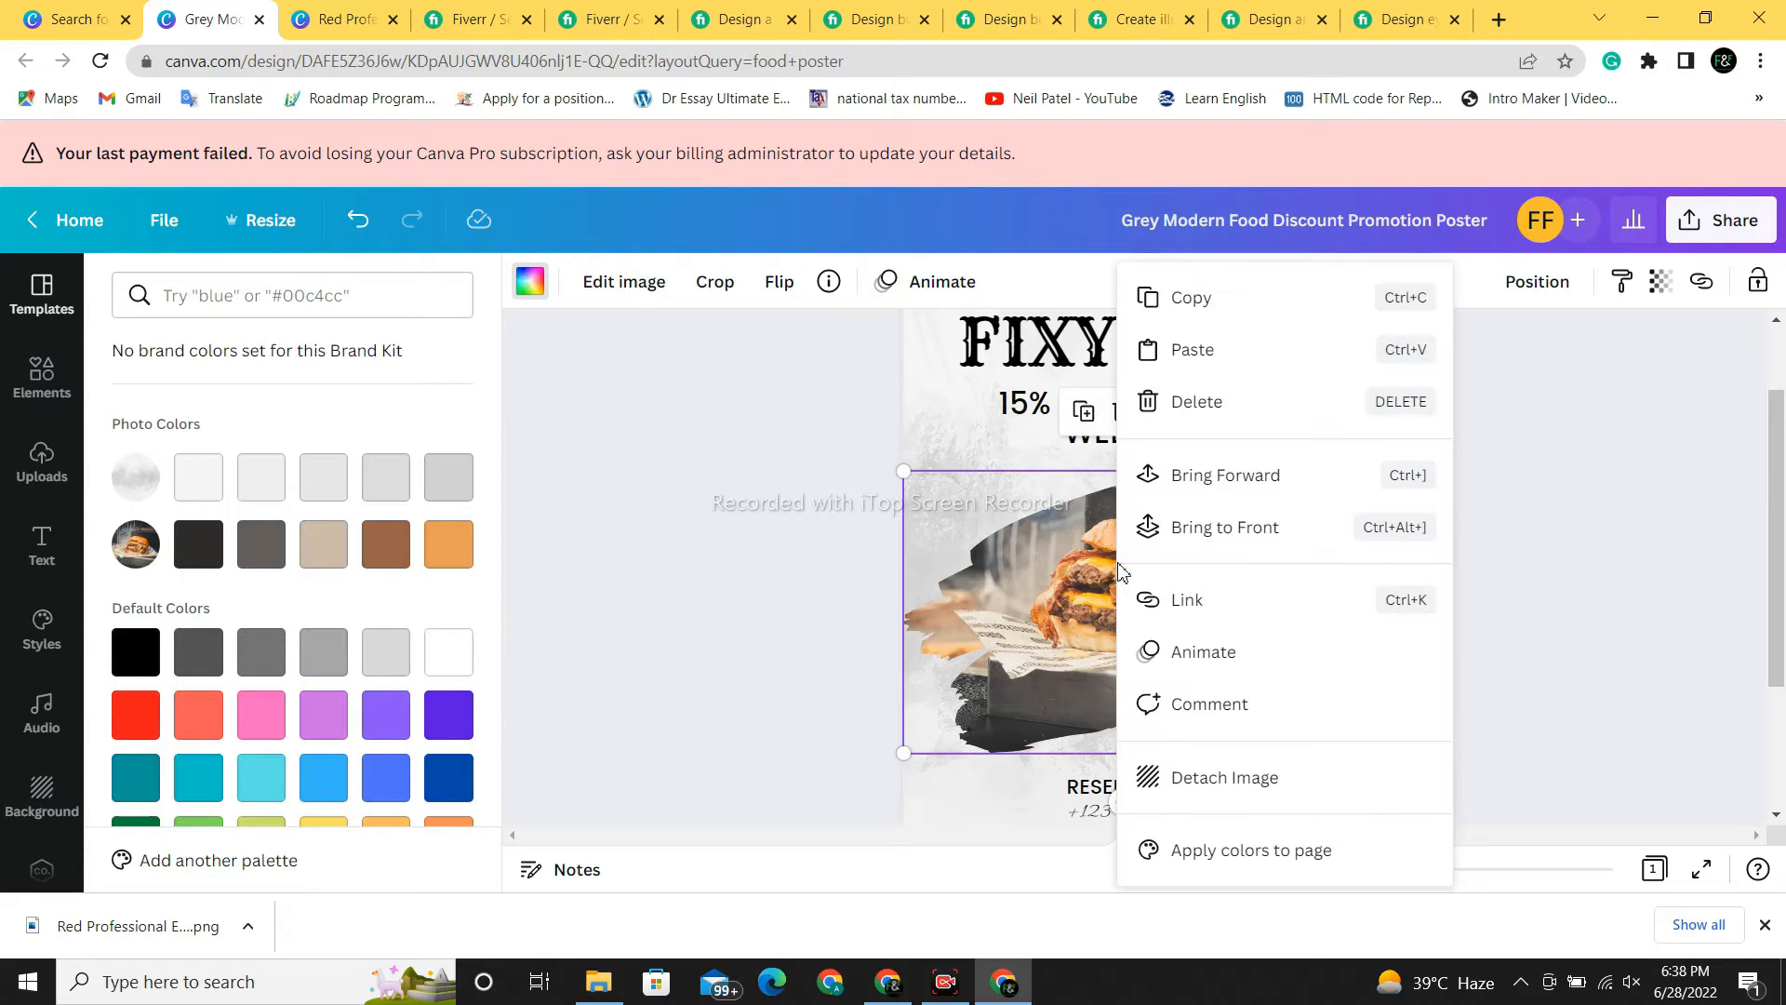
left_click(1212, 402)
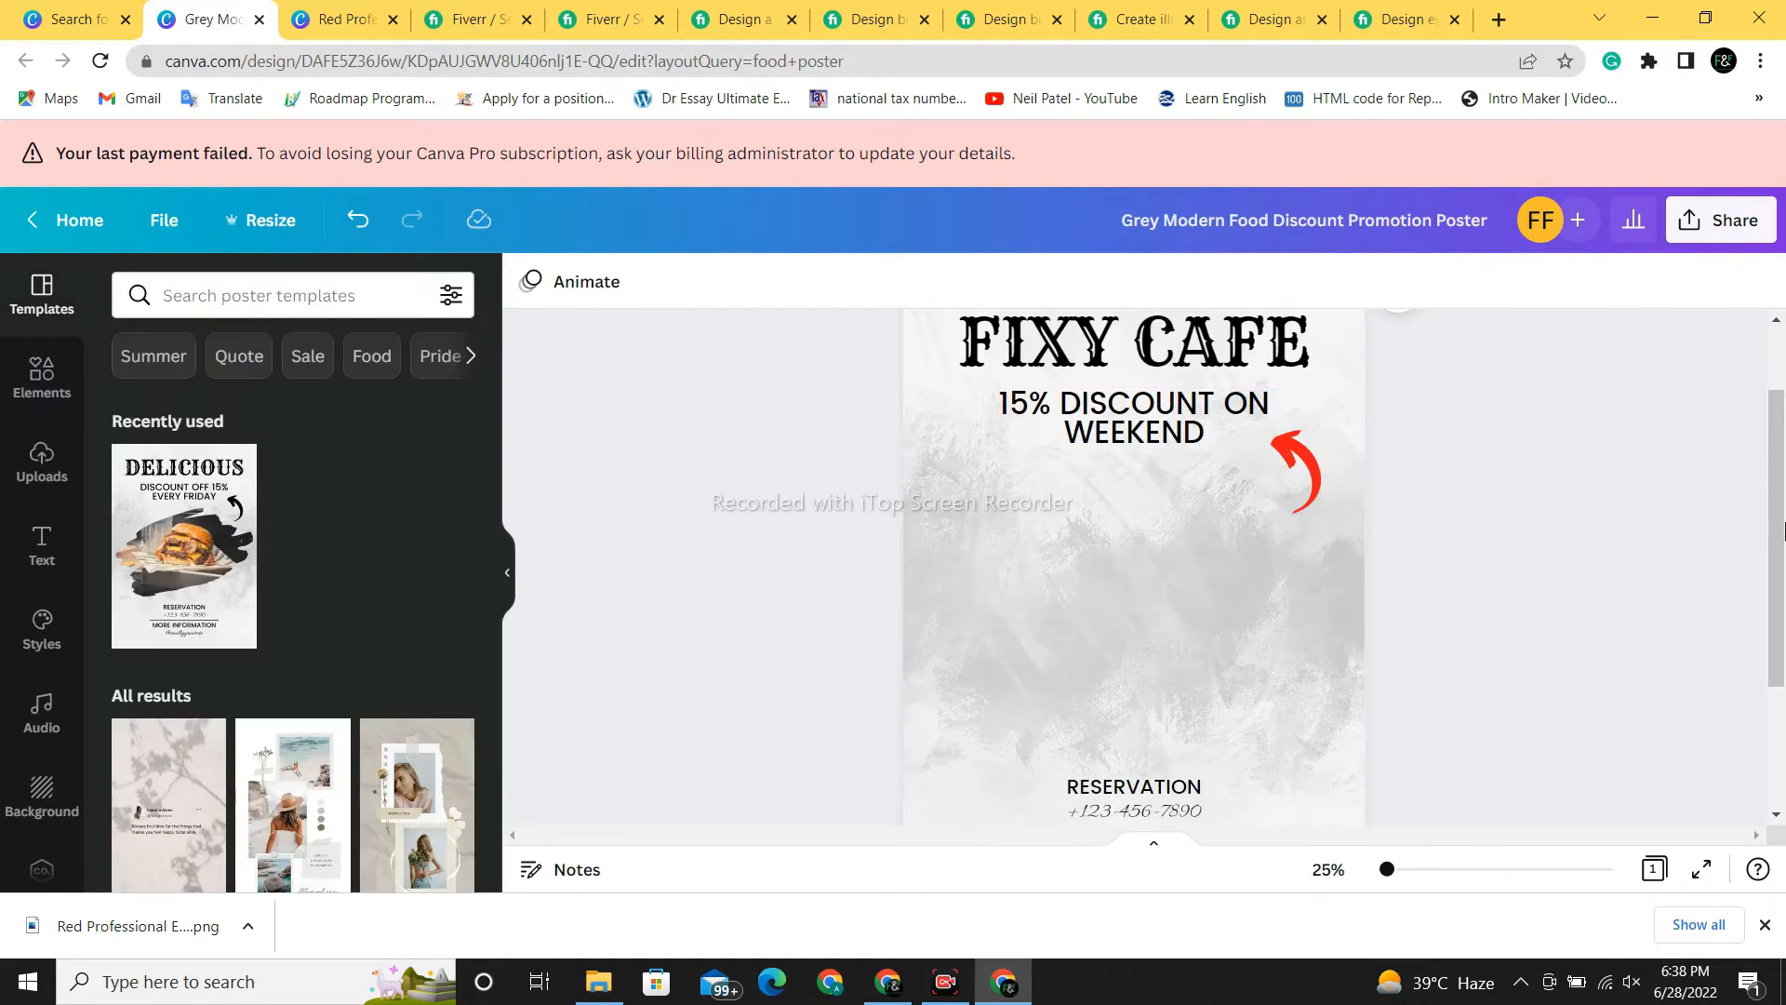
mouse_move(1773, 545)
left_mouse_down()
mouse_move(1780, 688)
mouse_move(1780, 498)
mouse_move(1781, 548)
mouse_move(1780, 526)
left_mouse_up()
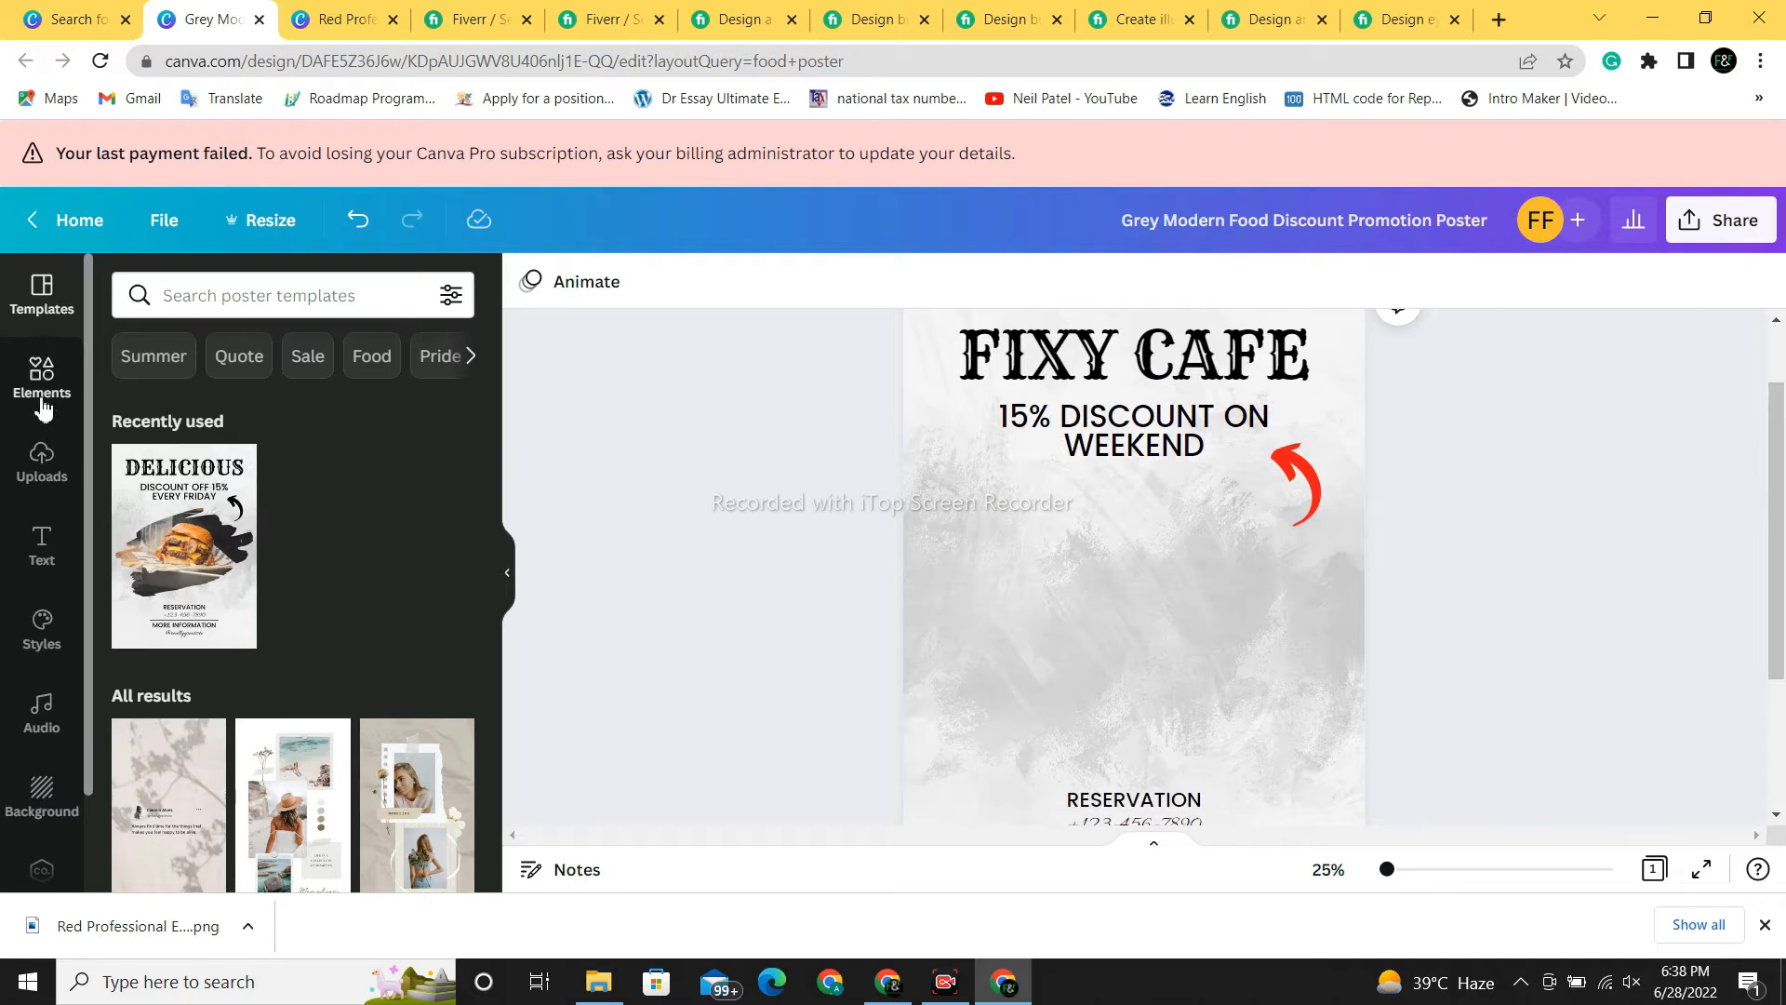
- Search Elements for 'burger' and add the dark burger photo to the poster
left_click(42, 381)
left_click(273, 295)
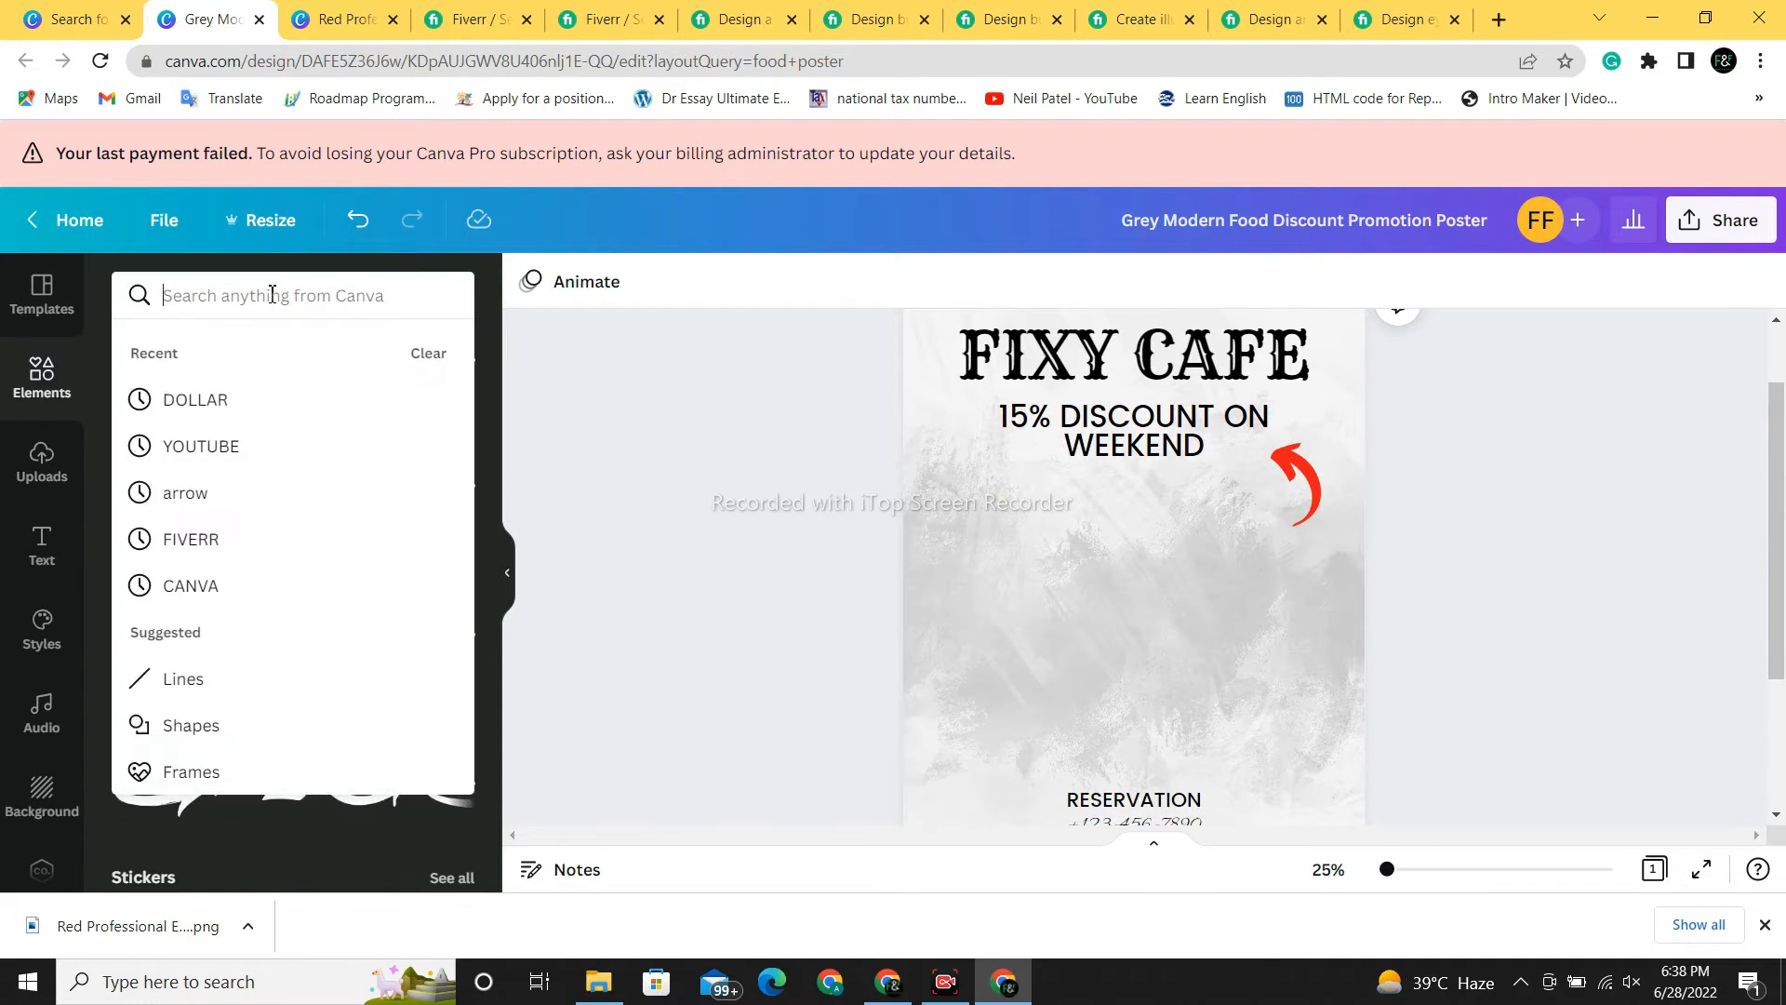
type("BURGEER")
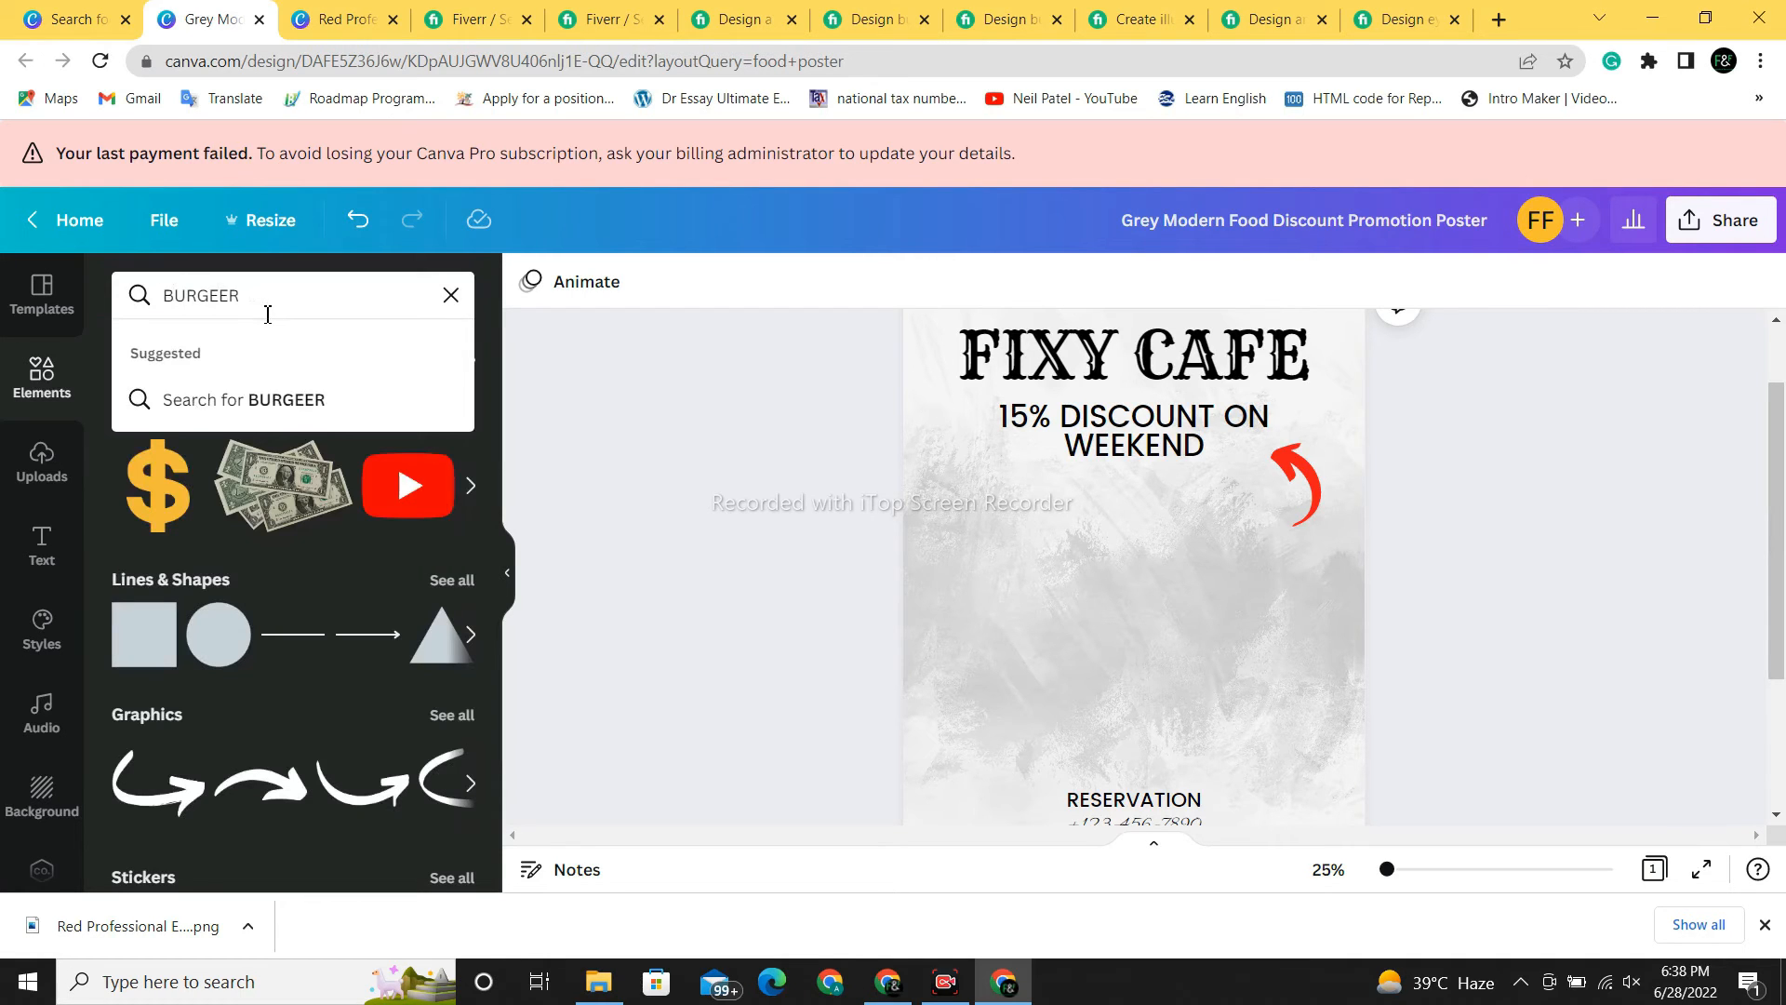
key("BackSpace")
key("BackSpace")
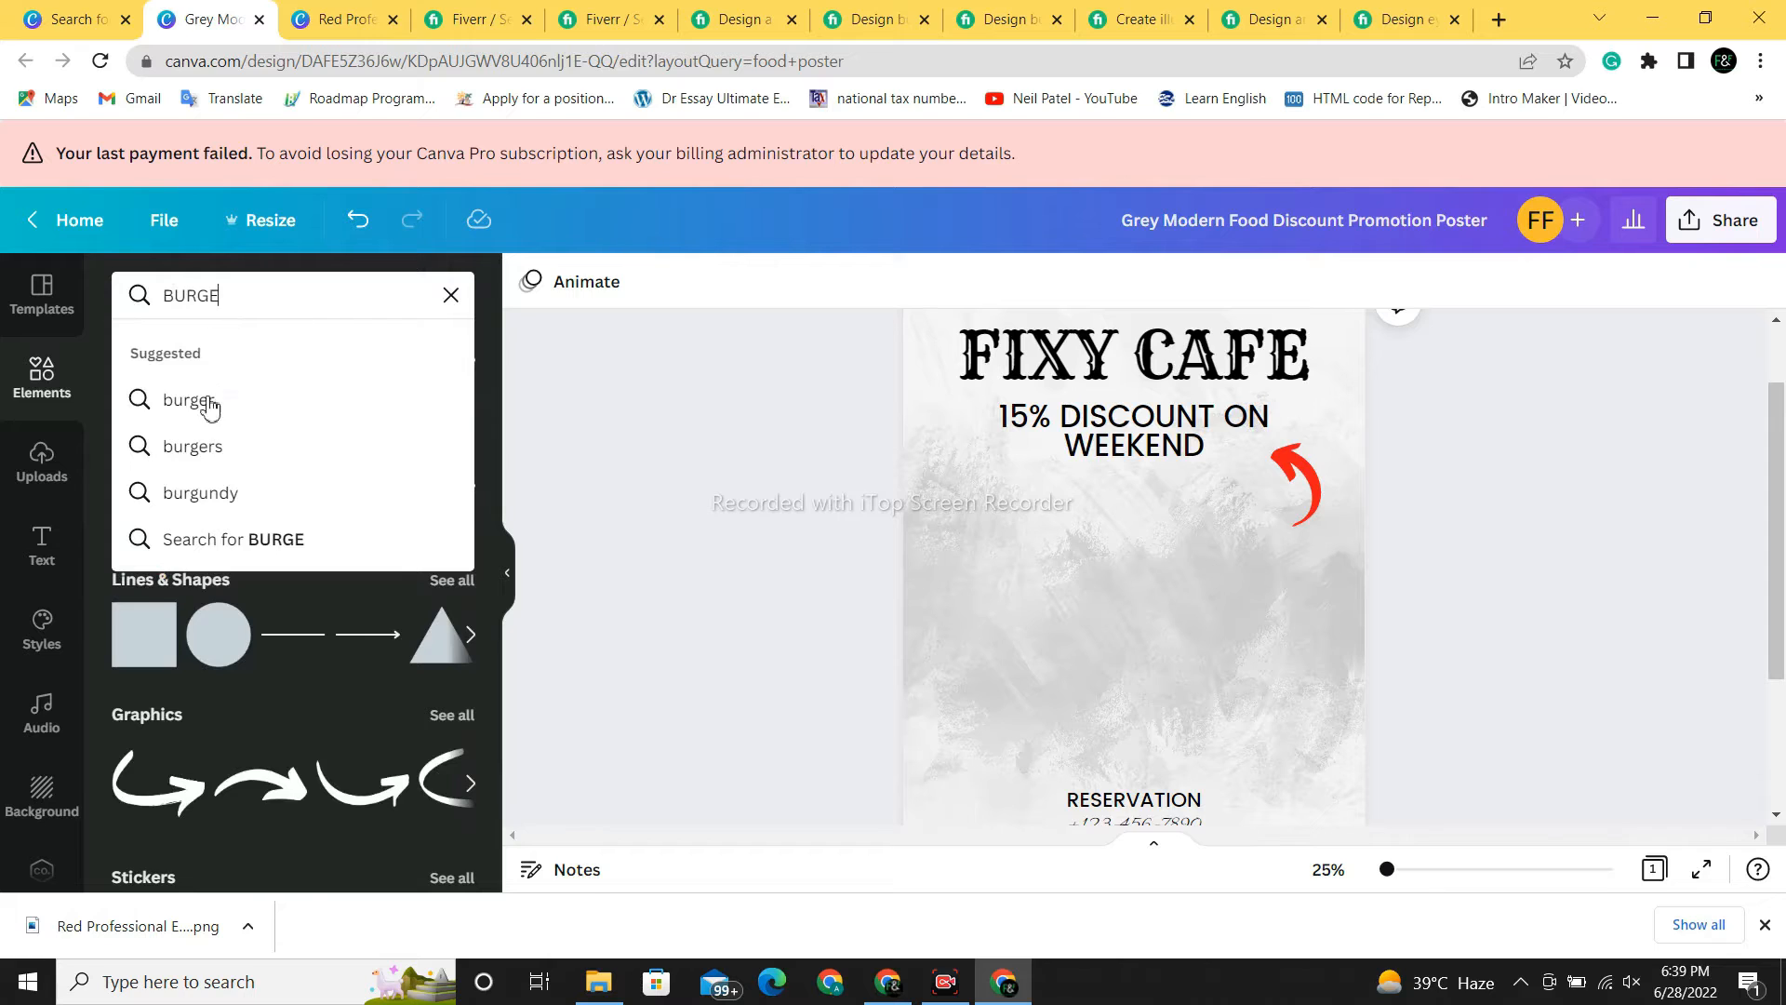
left_click(200, 398)
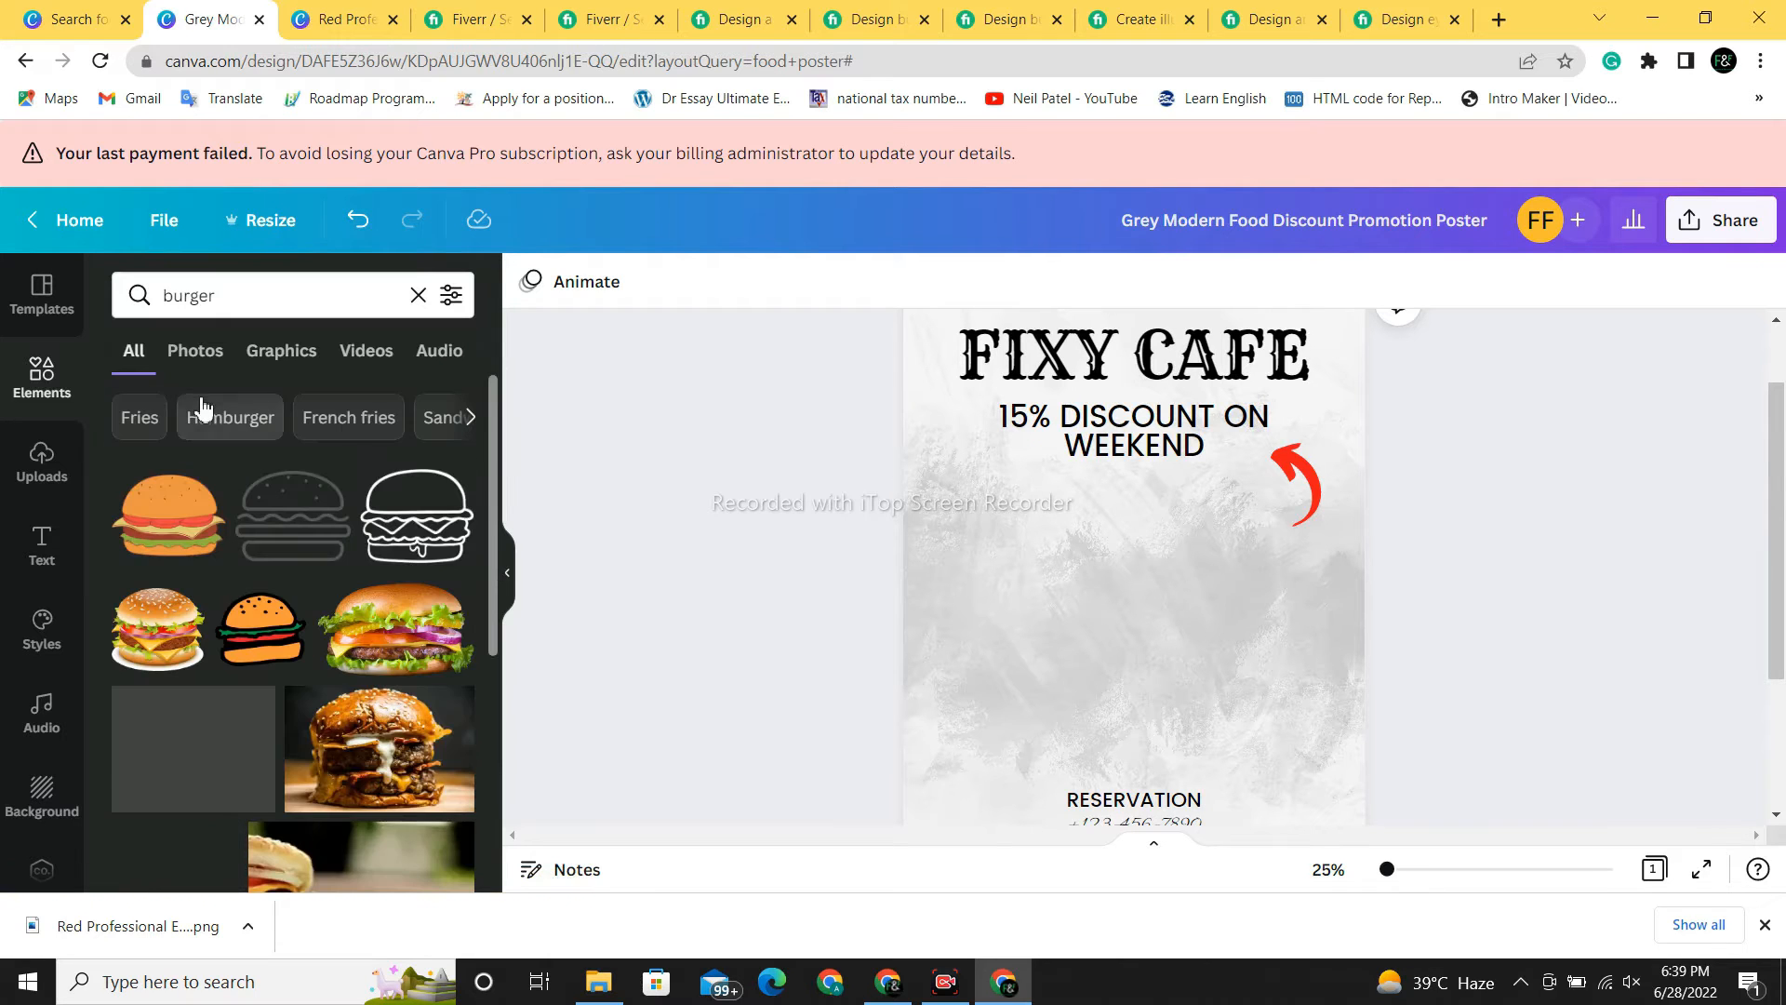
scroll(496, 523, "down", 1)
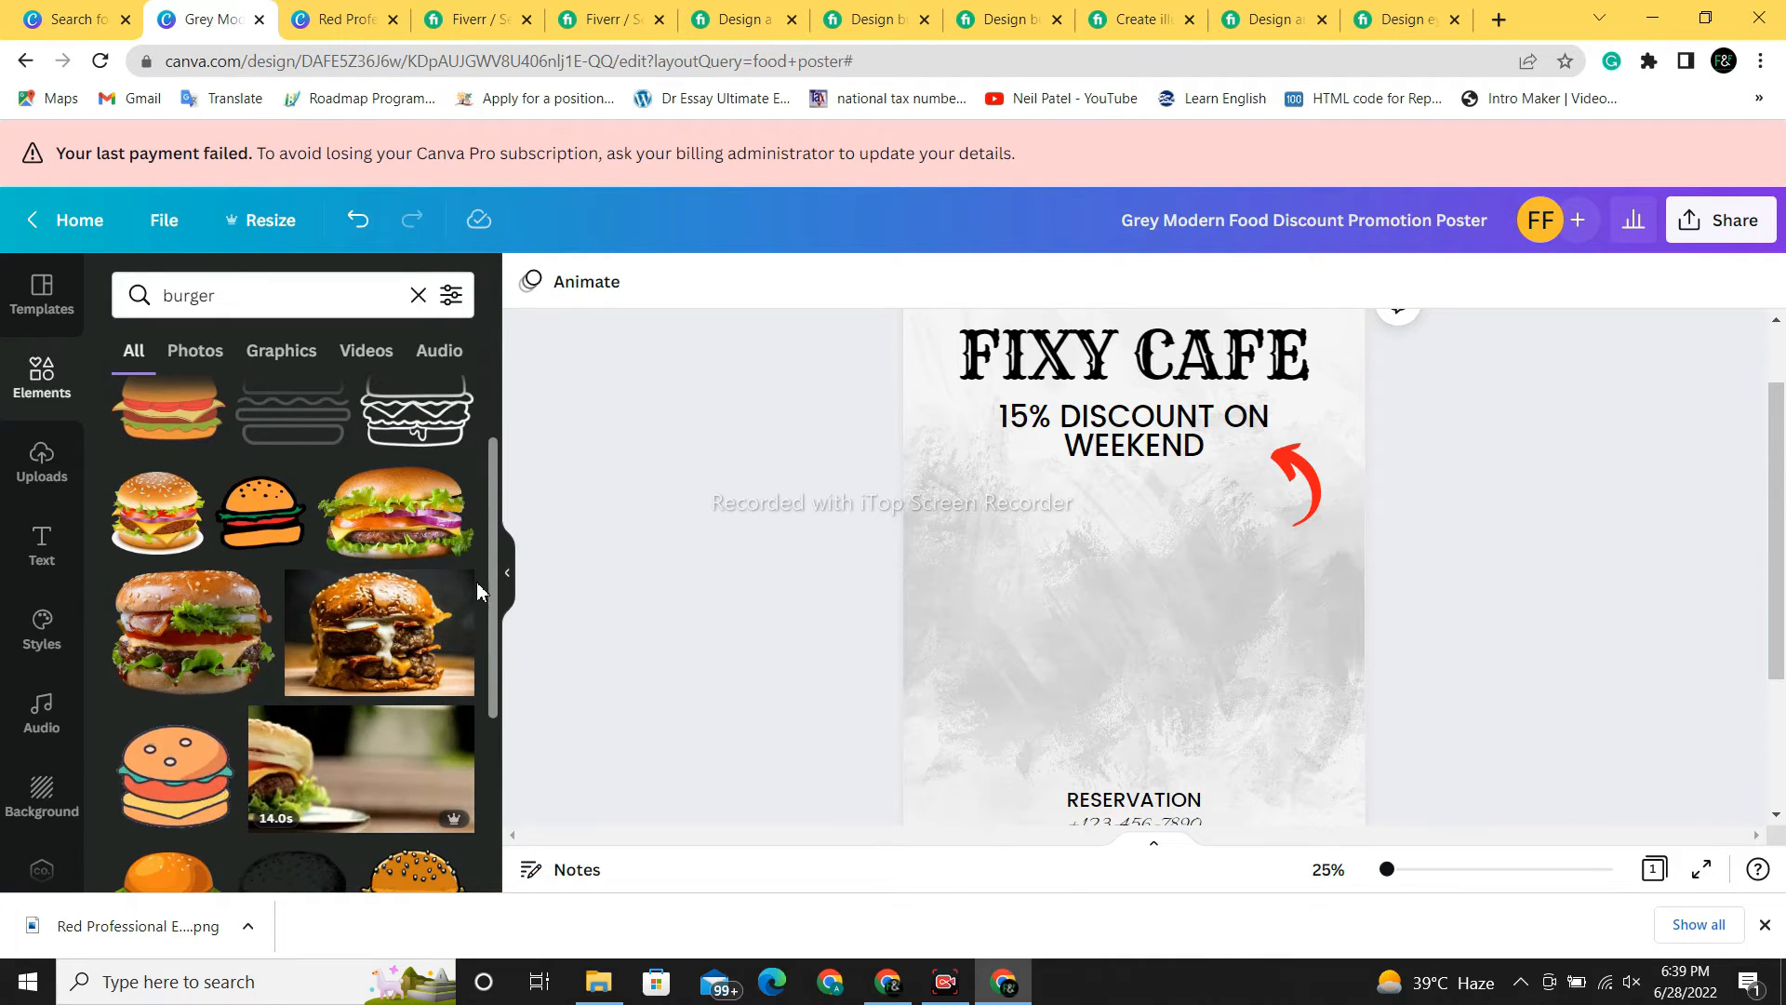
left_click(391, 633)
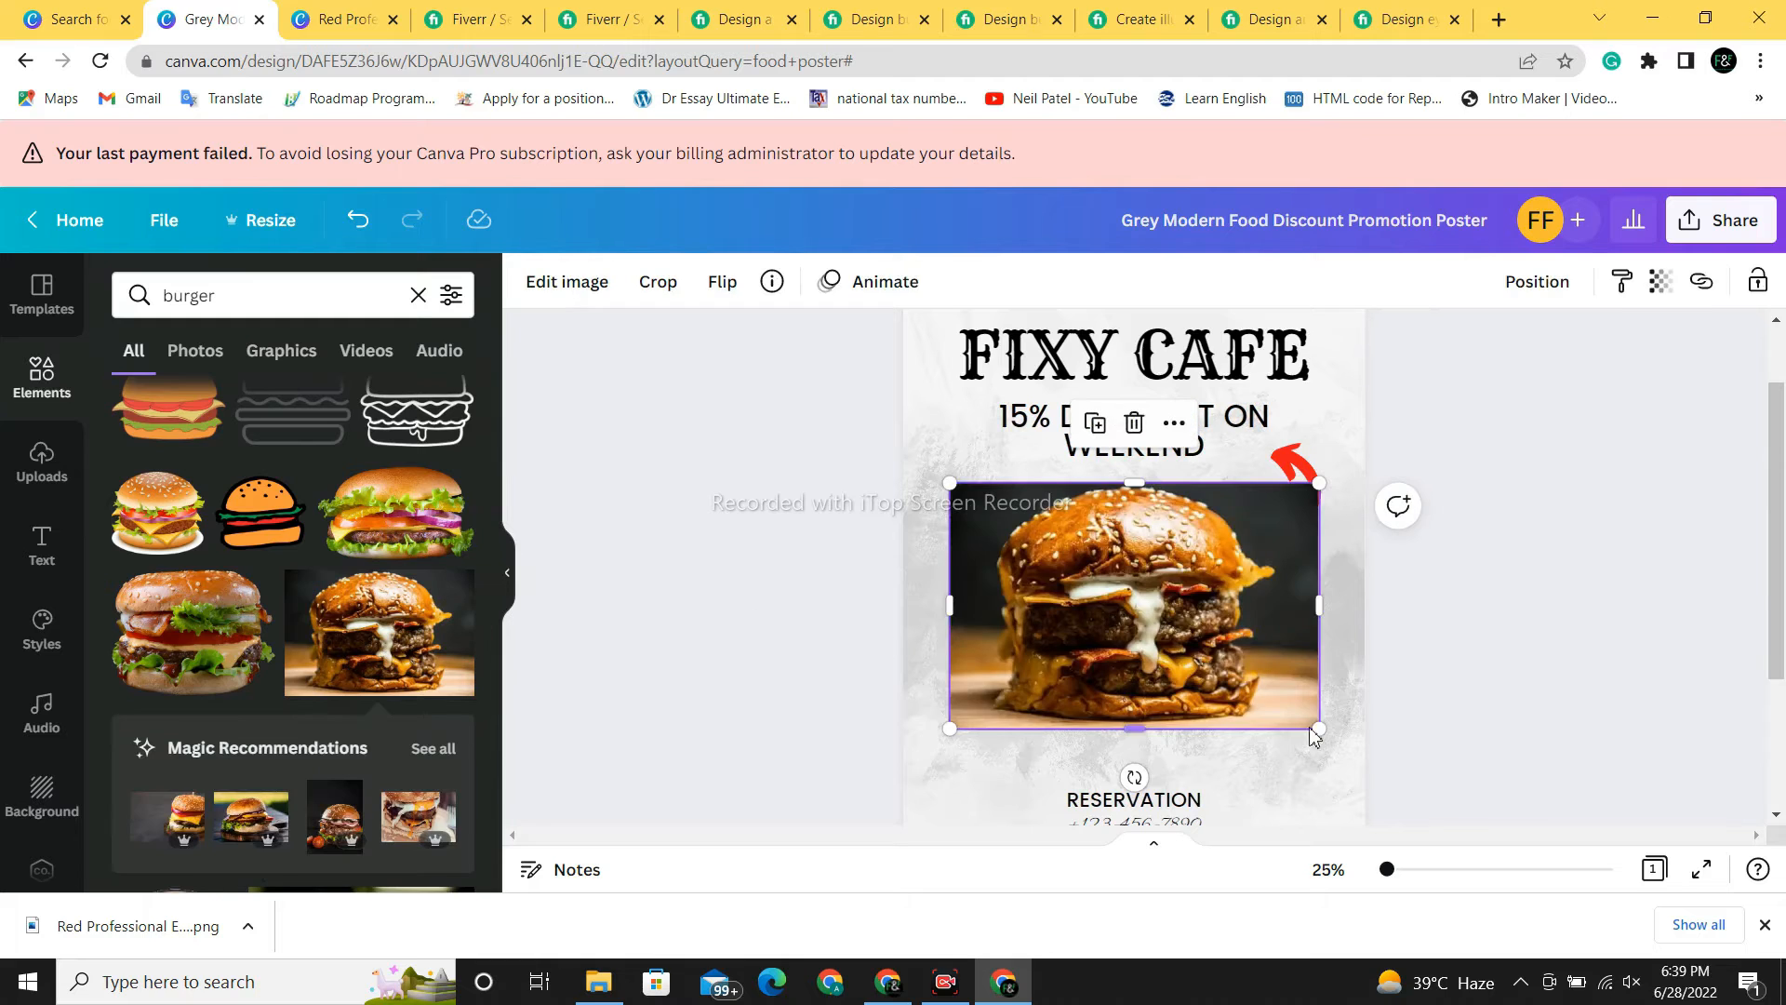
left_click(1484, 748)
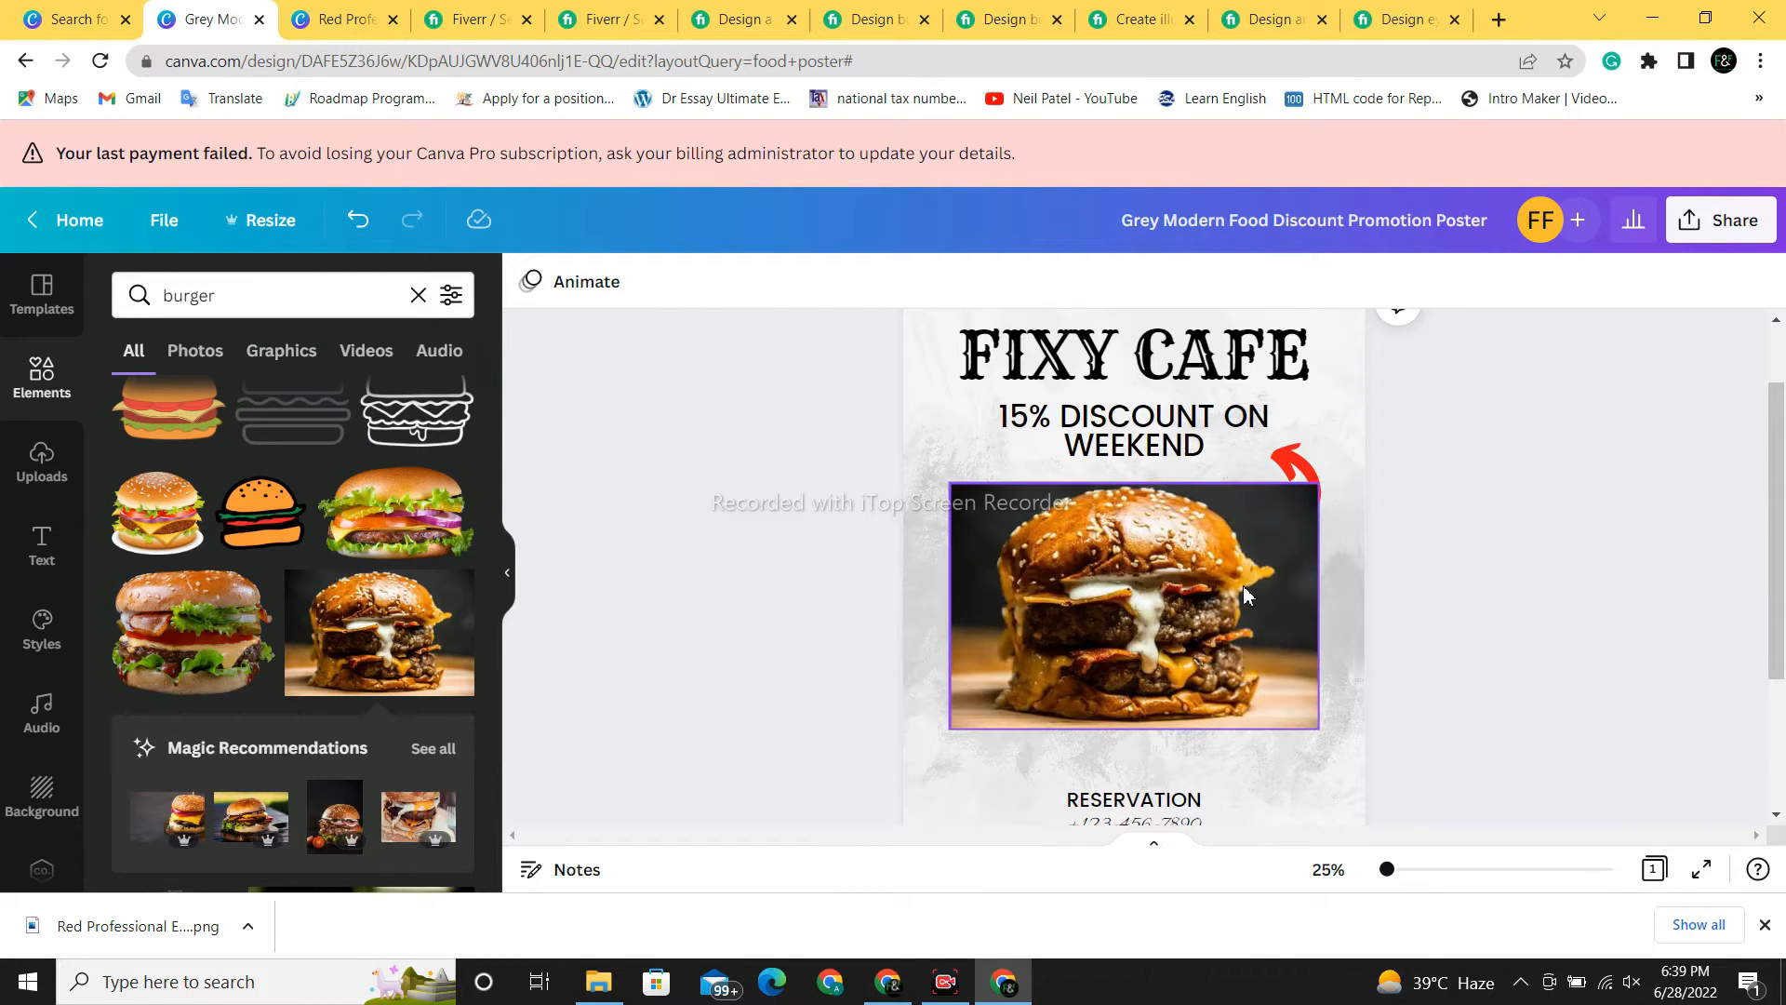
- Move the red arrow up beside the headline and widen the burger photo leftward
left_click_drag(1297, 459, 1318, 420)
left_click(1495, 649)
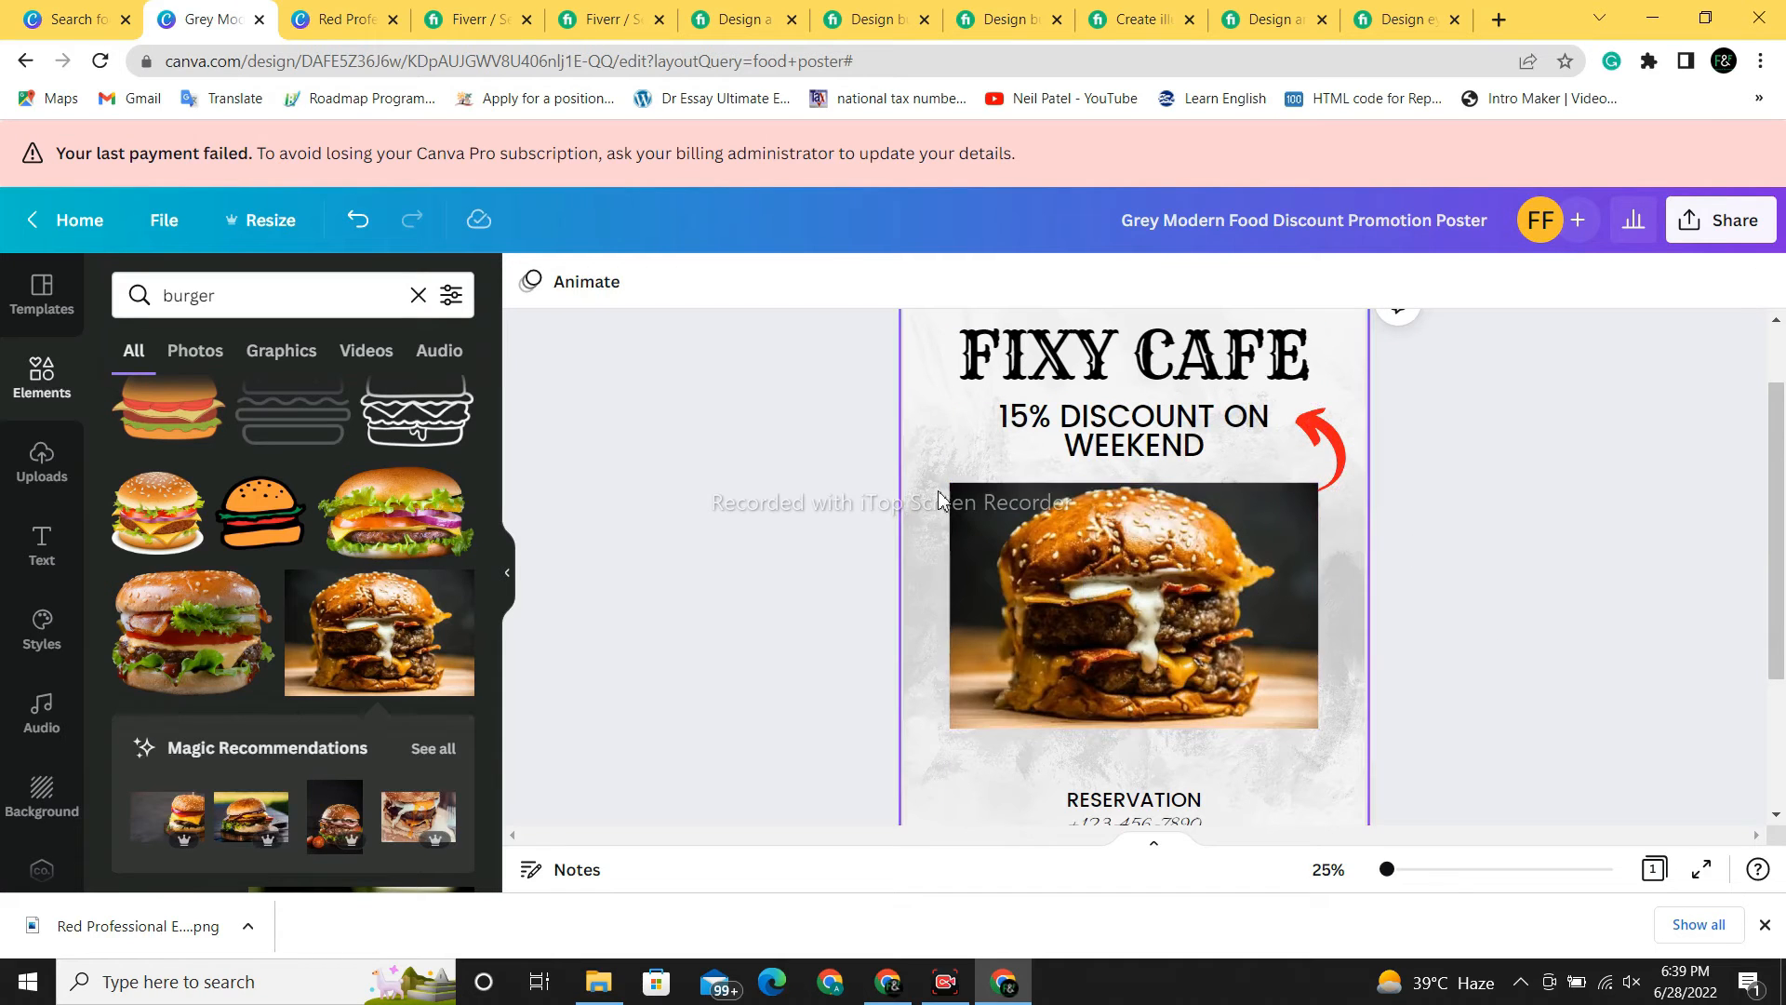
left_click(958, 567)
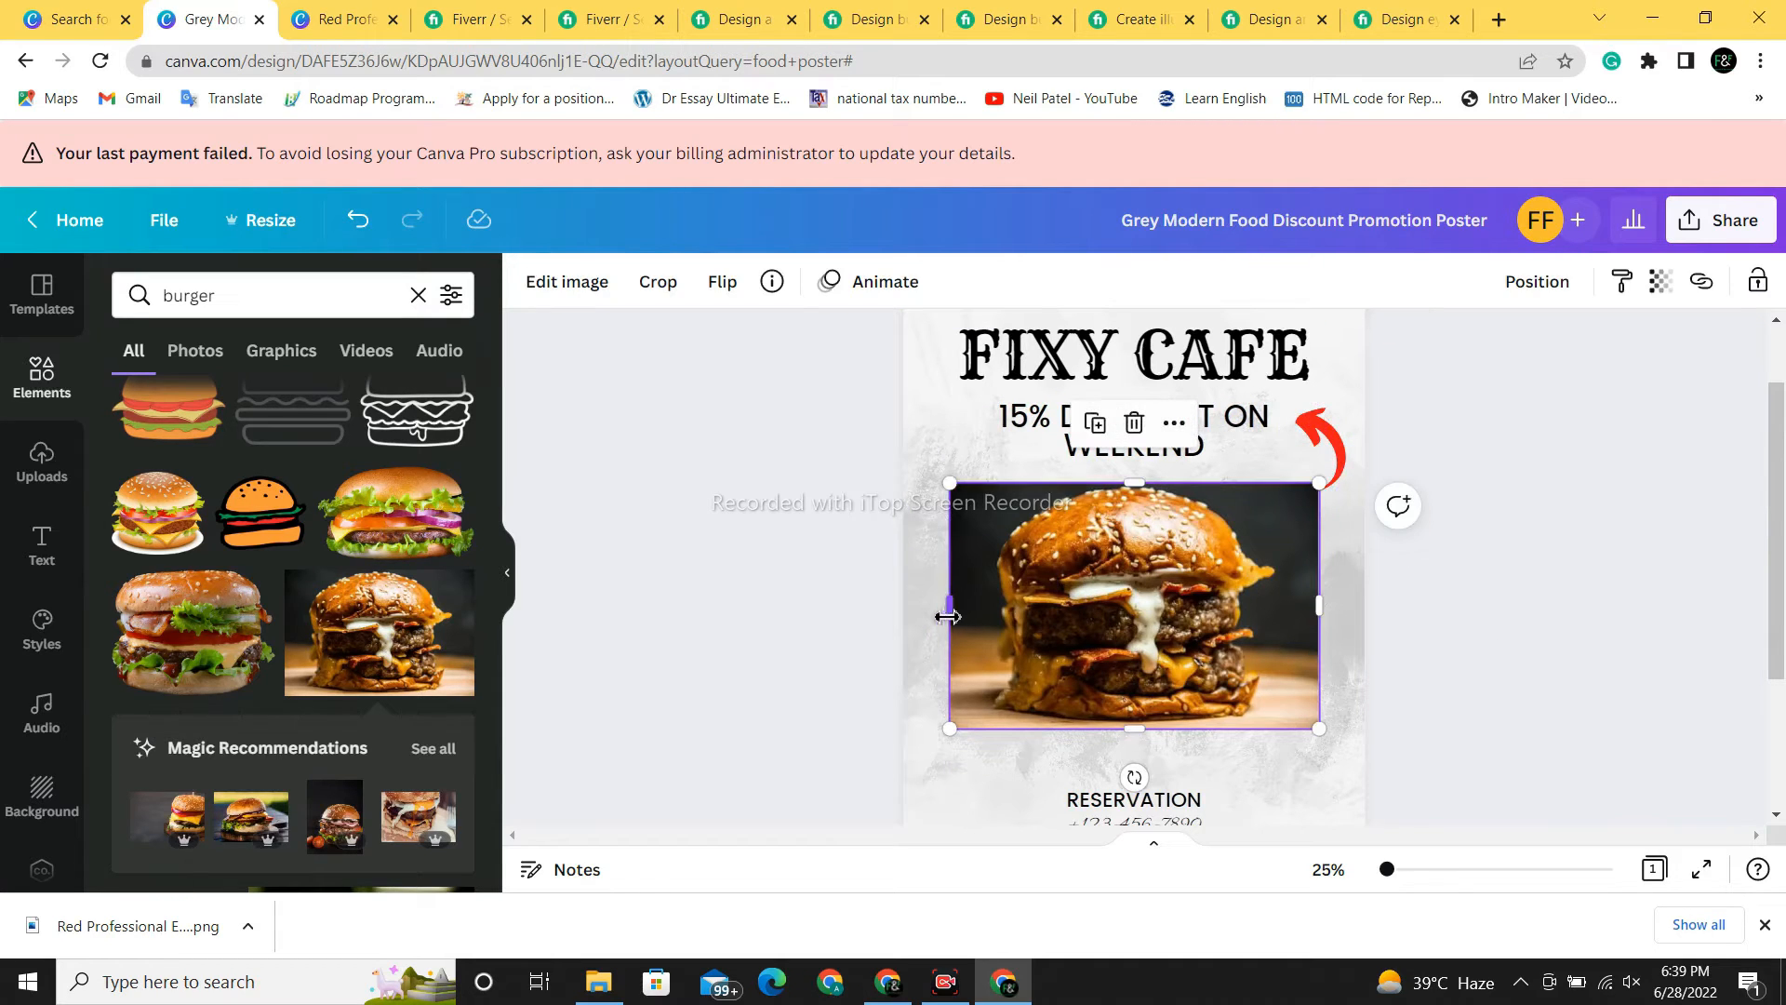
mouse_move(945, 607)
left_mouse_down()
mouse_move(924, 629)
mouse_move(950, 629)
left_mouse_up()
- Remove the burger photo's background and delete the red arrows
left_click(568, 284)
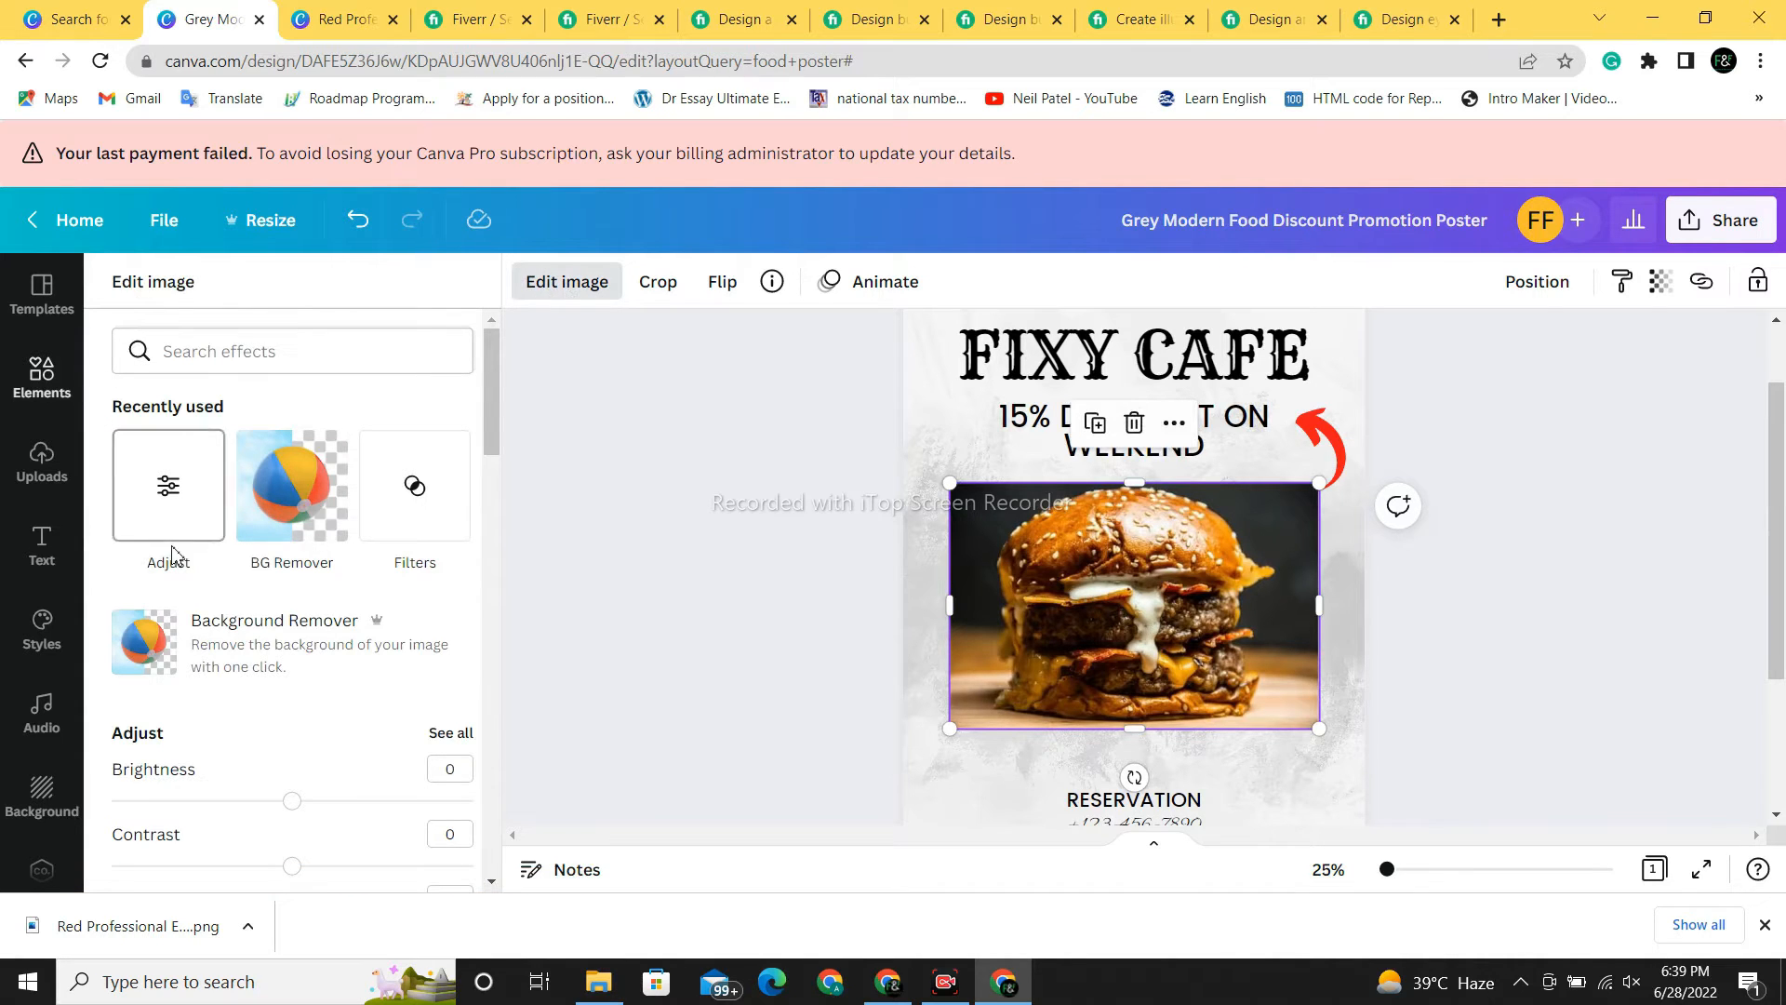
left_click(161, 642)
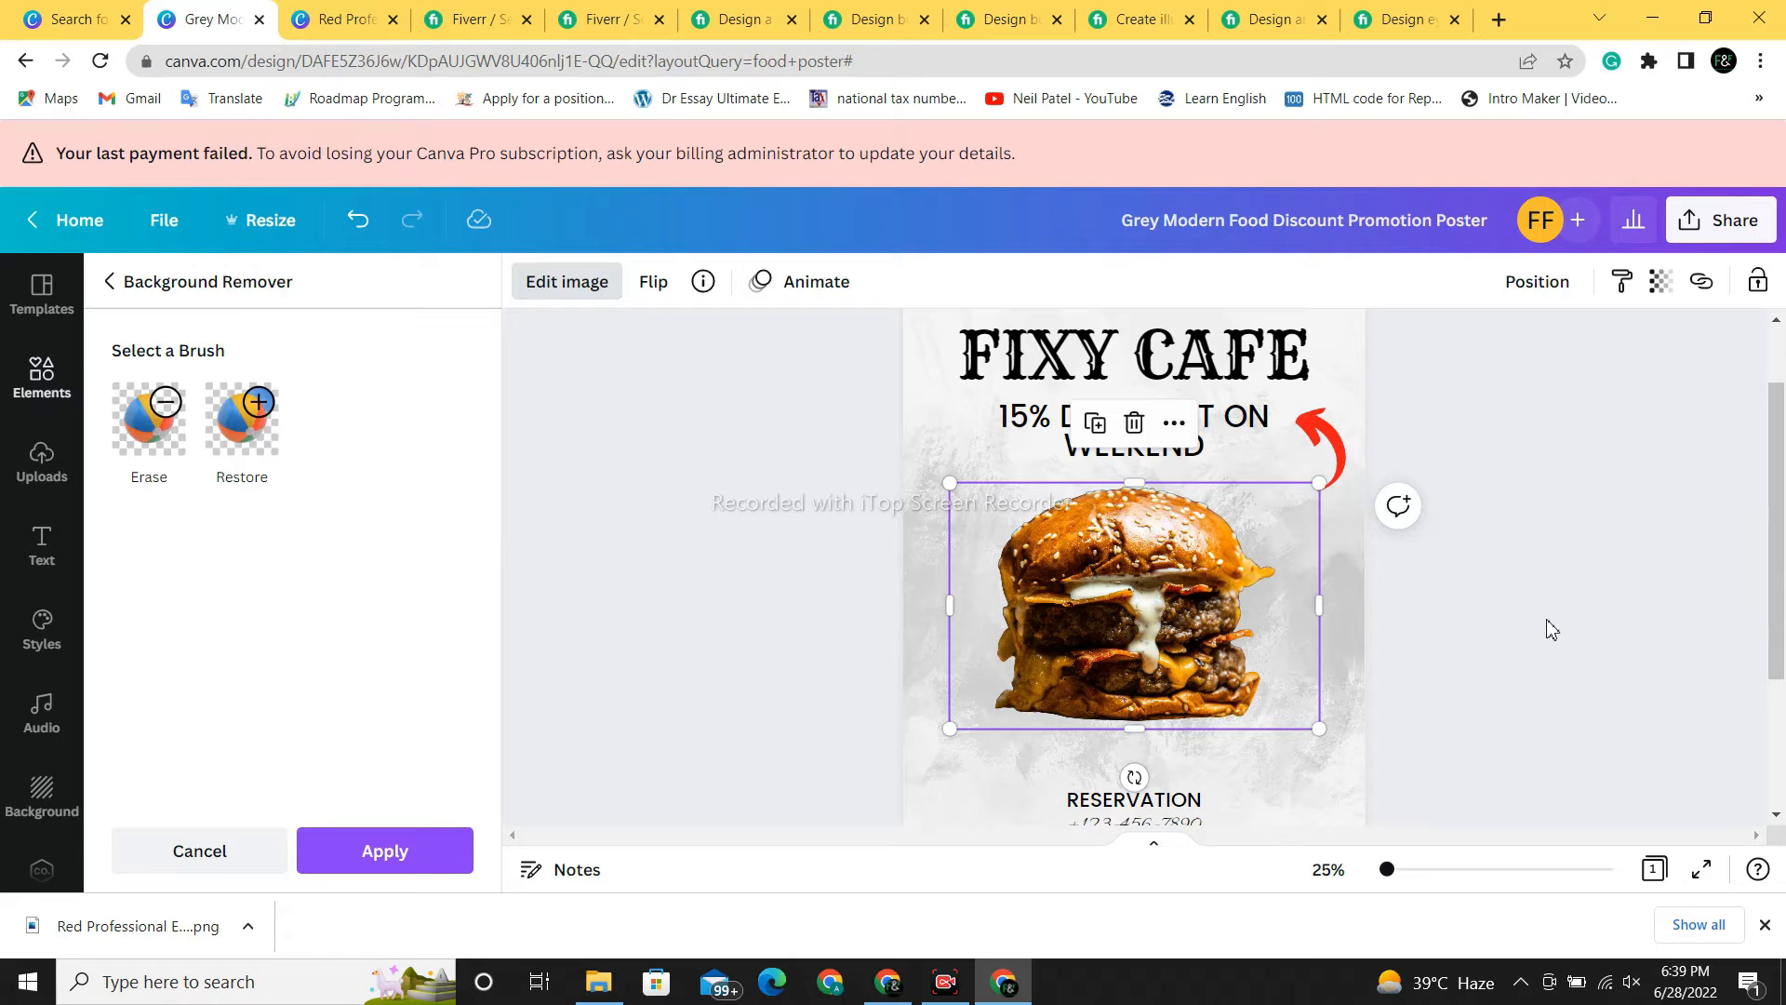
right_click(1324, 432)
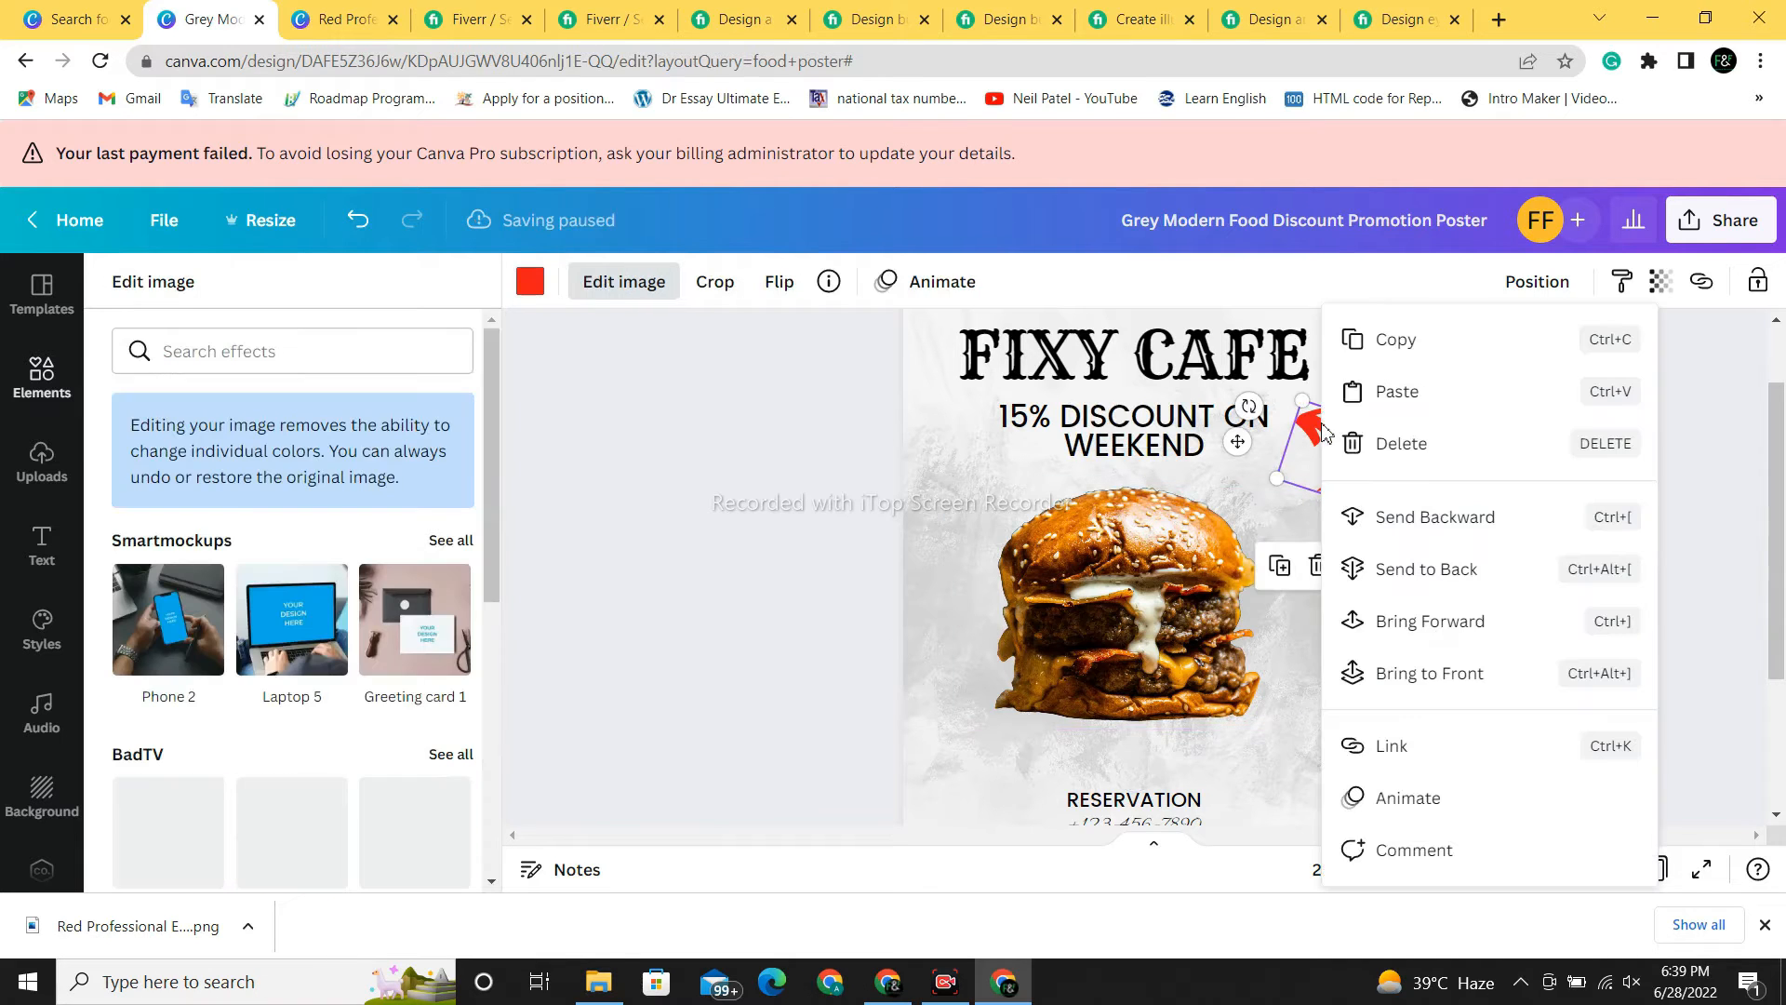
left_click(1406, 452)
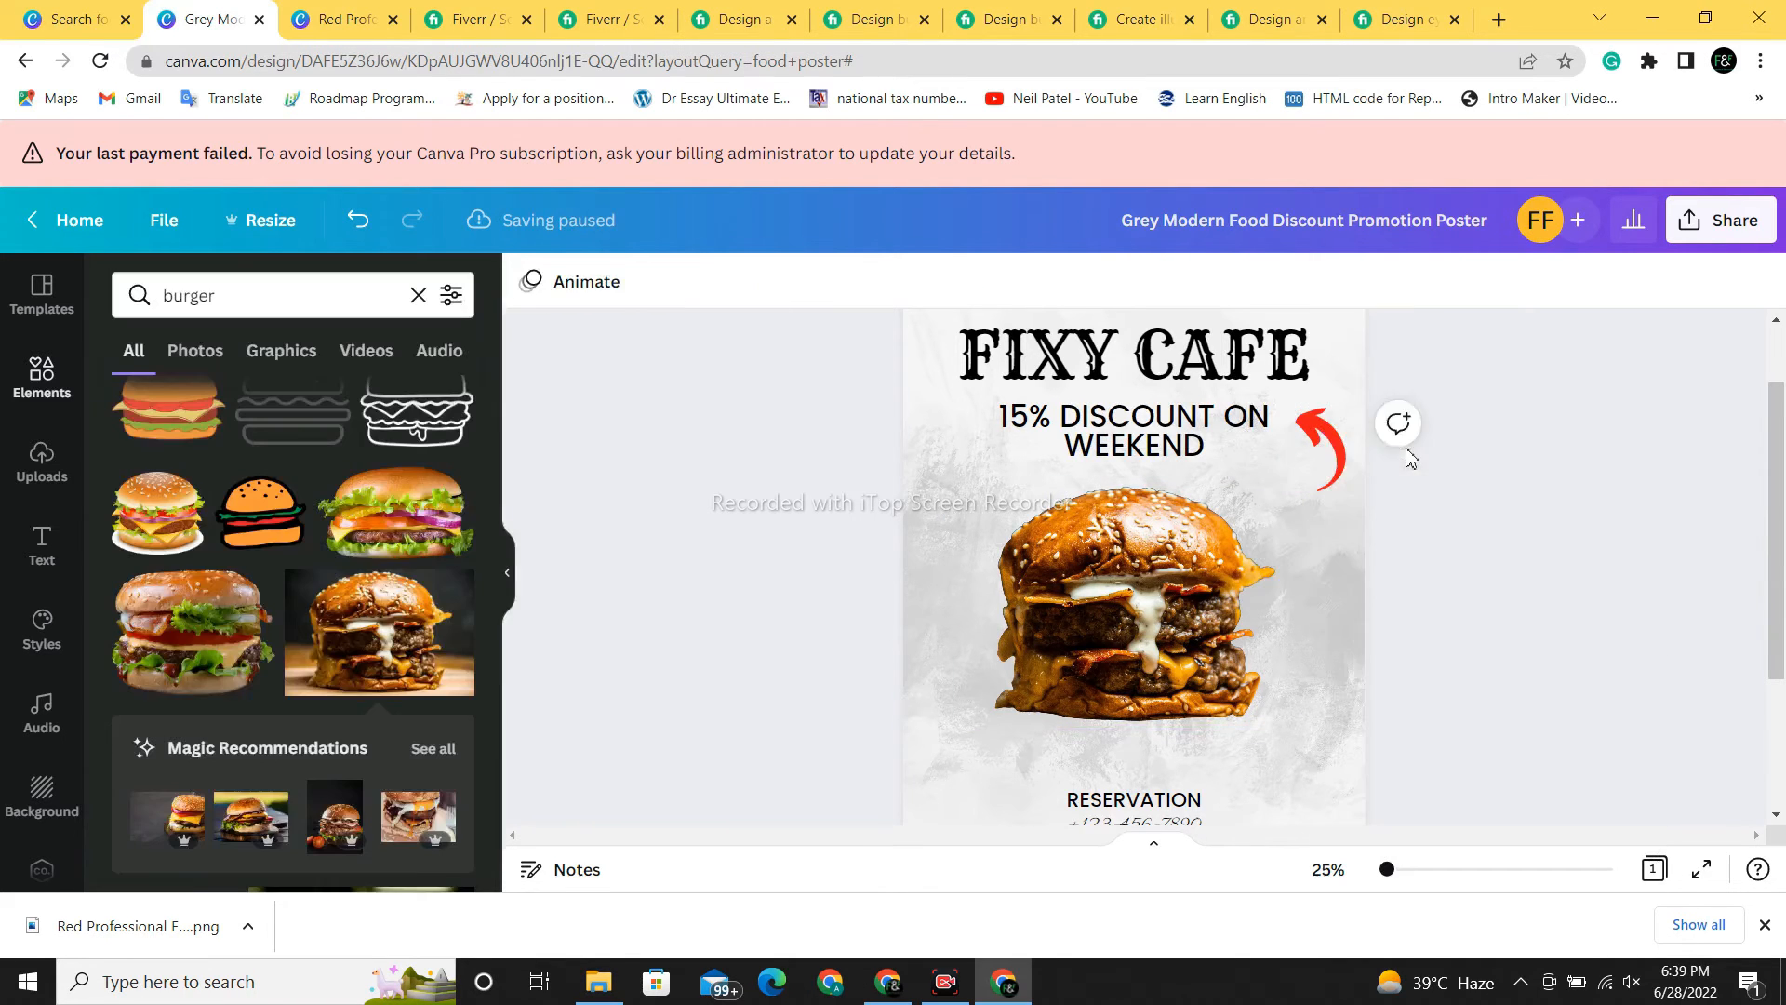
left_click(1337, 449)
key("Delete")
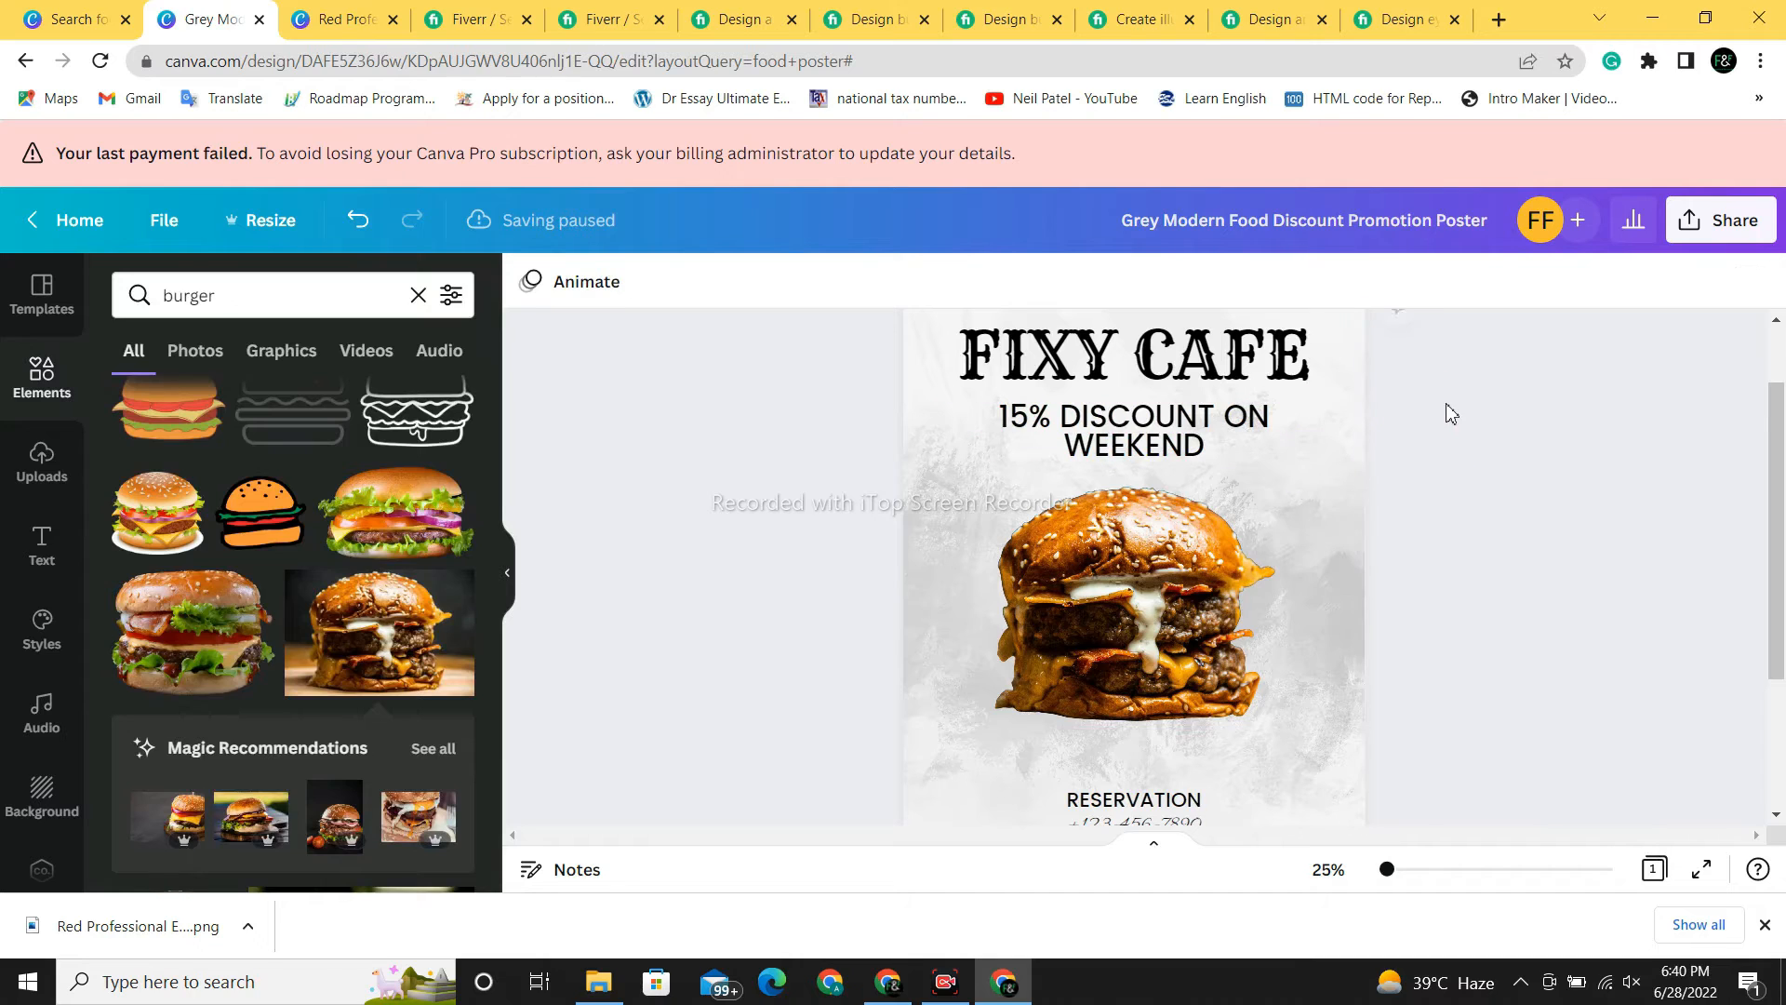
- Enlarge the burger photo upward toward the discount line, filling the poster's middle
left_click(1152, 579)
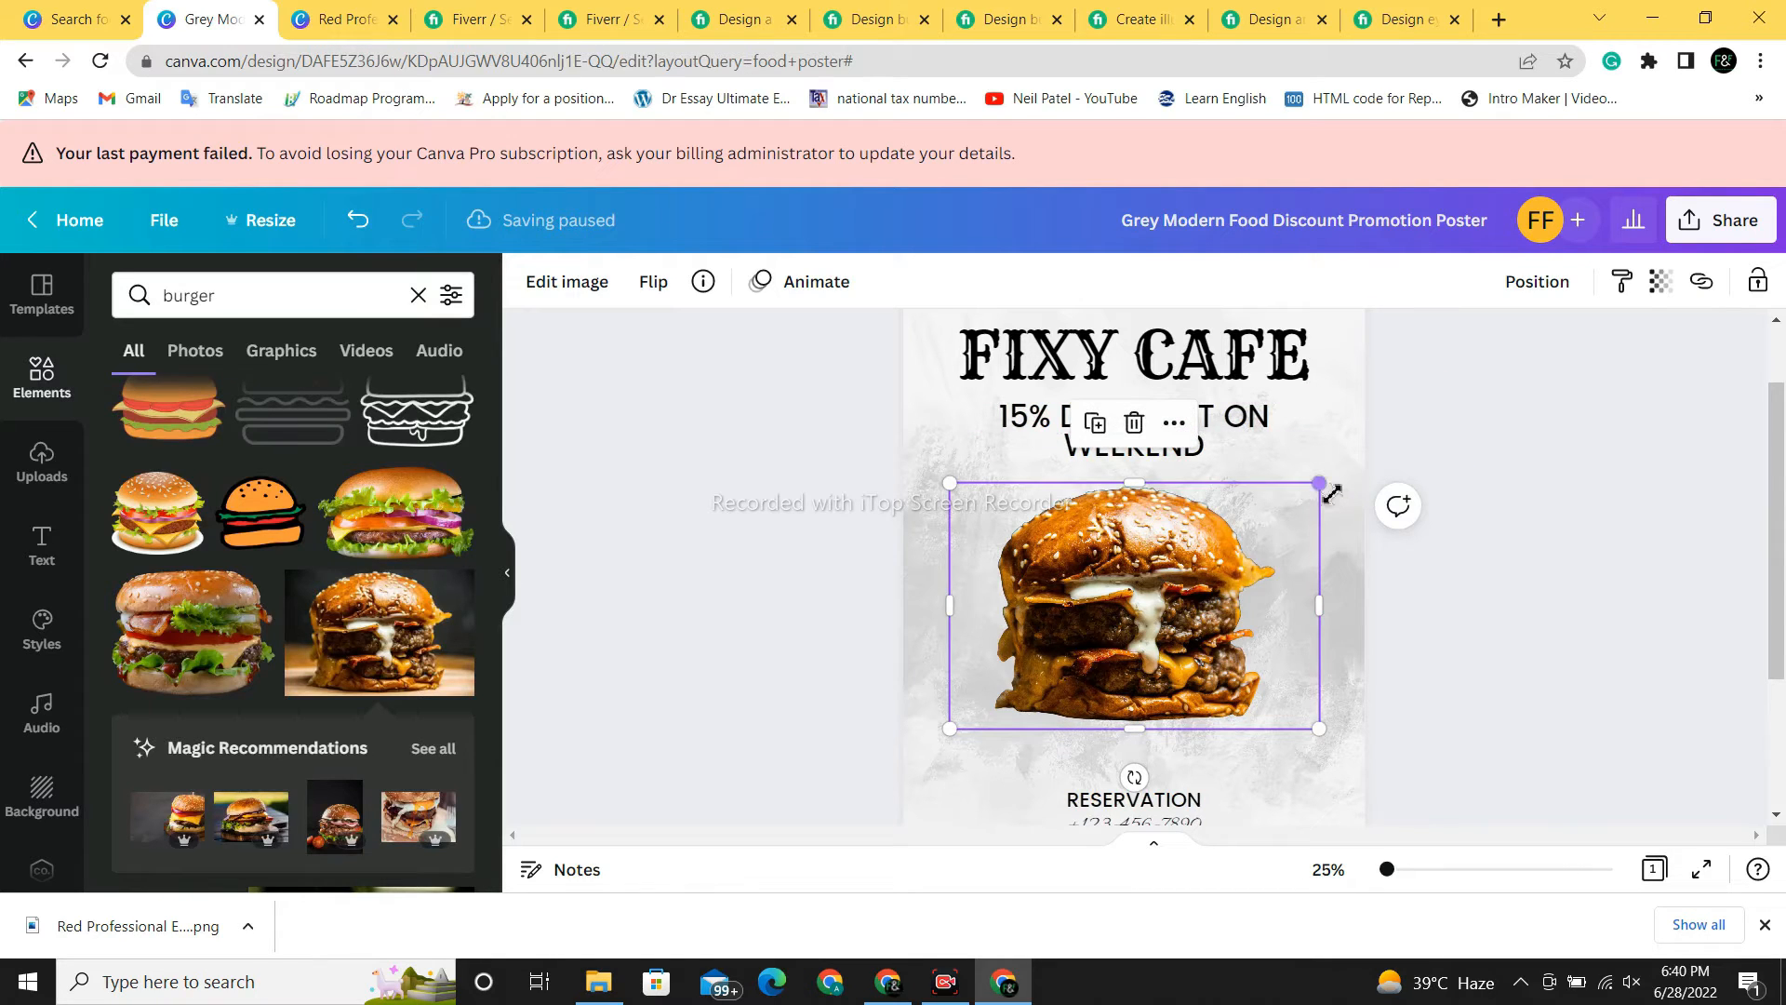
left_click_drag(1326, 488, 1358, 465)
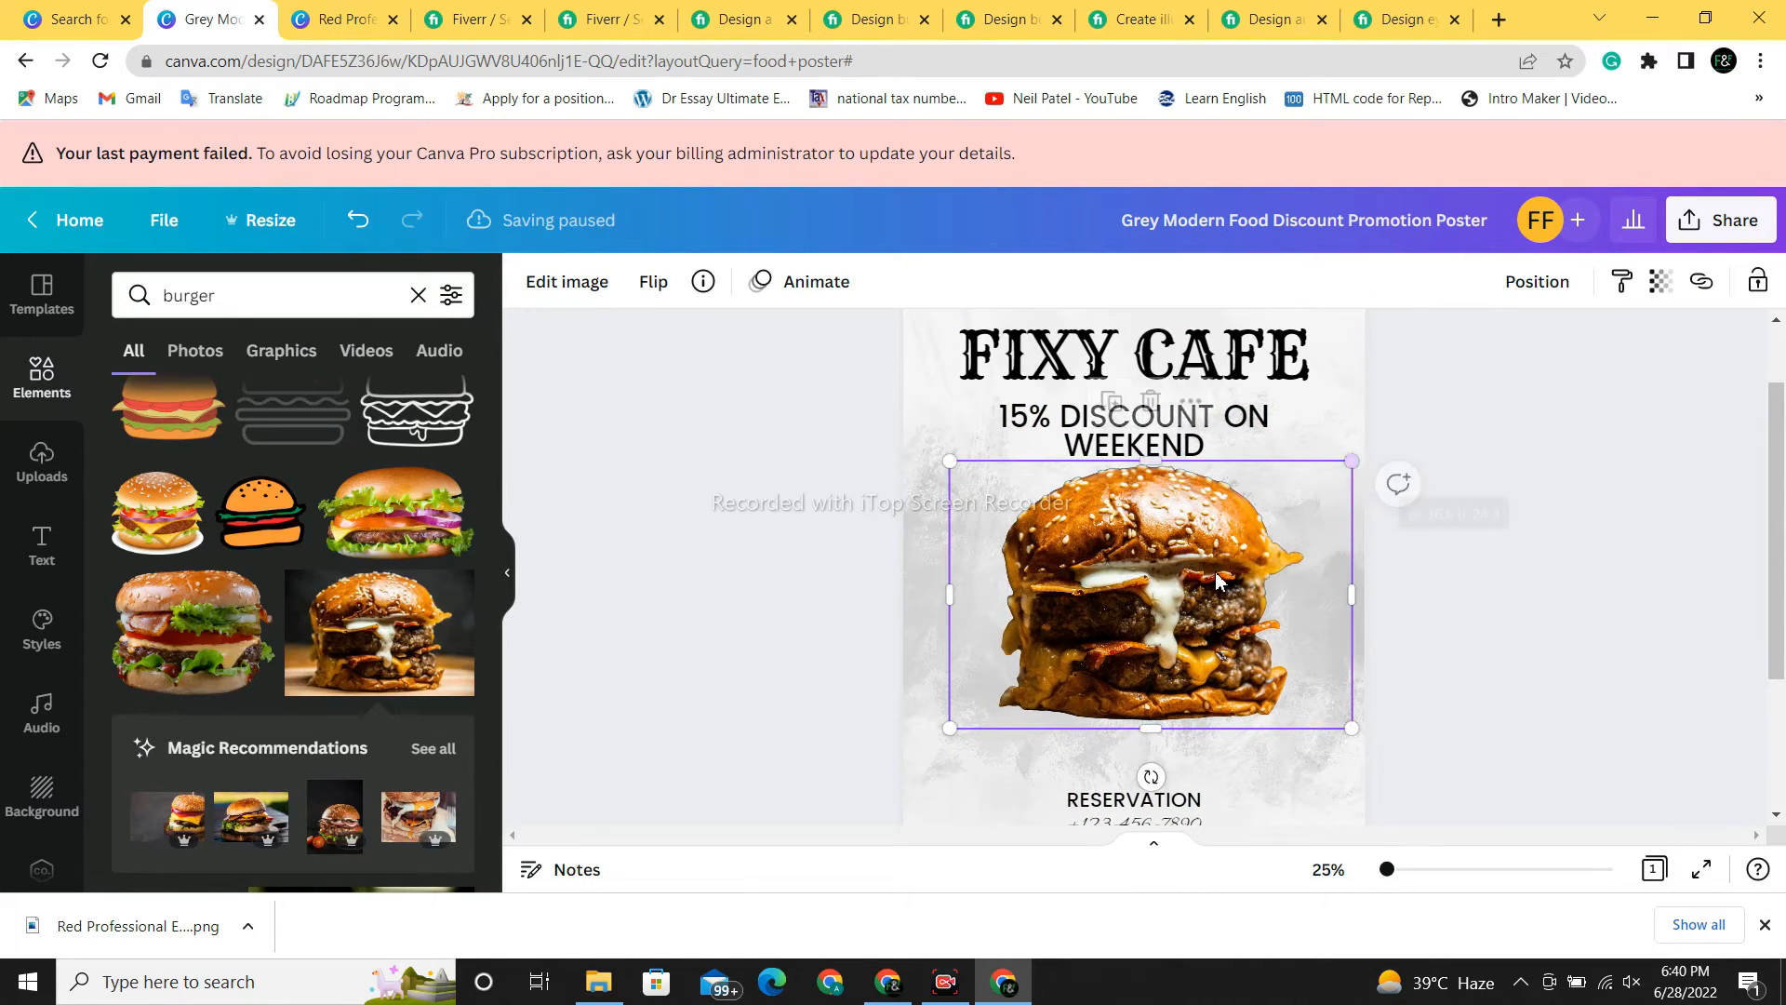
left_click_drag(1213, 573, 1207, 599)
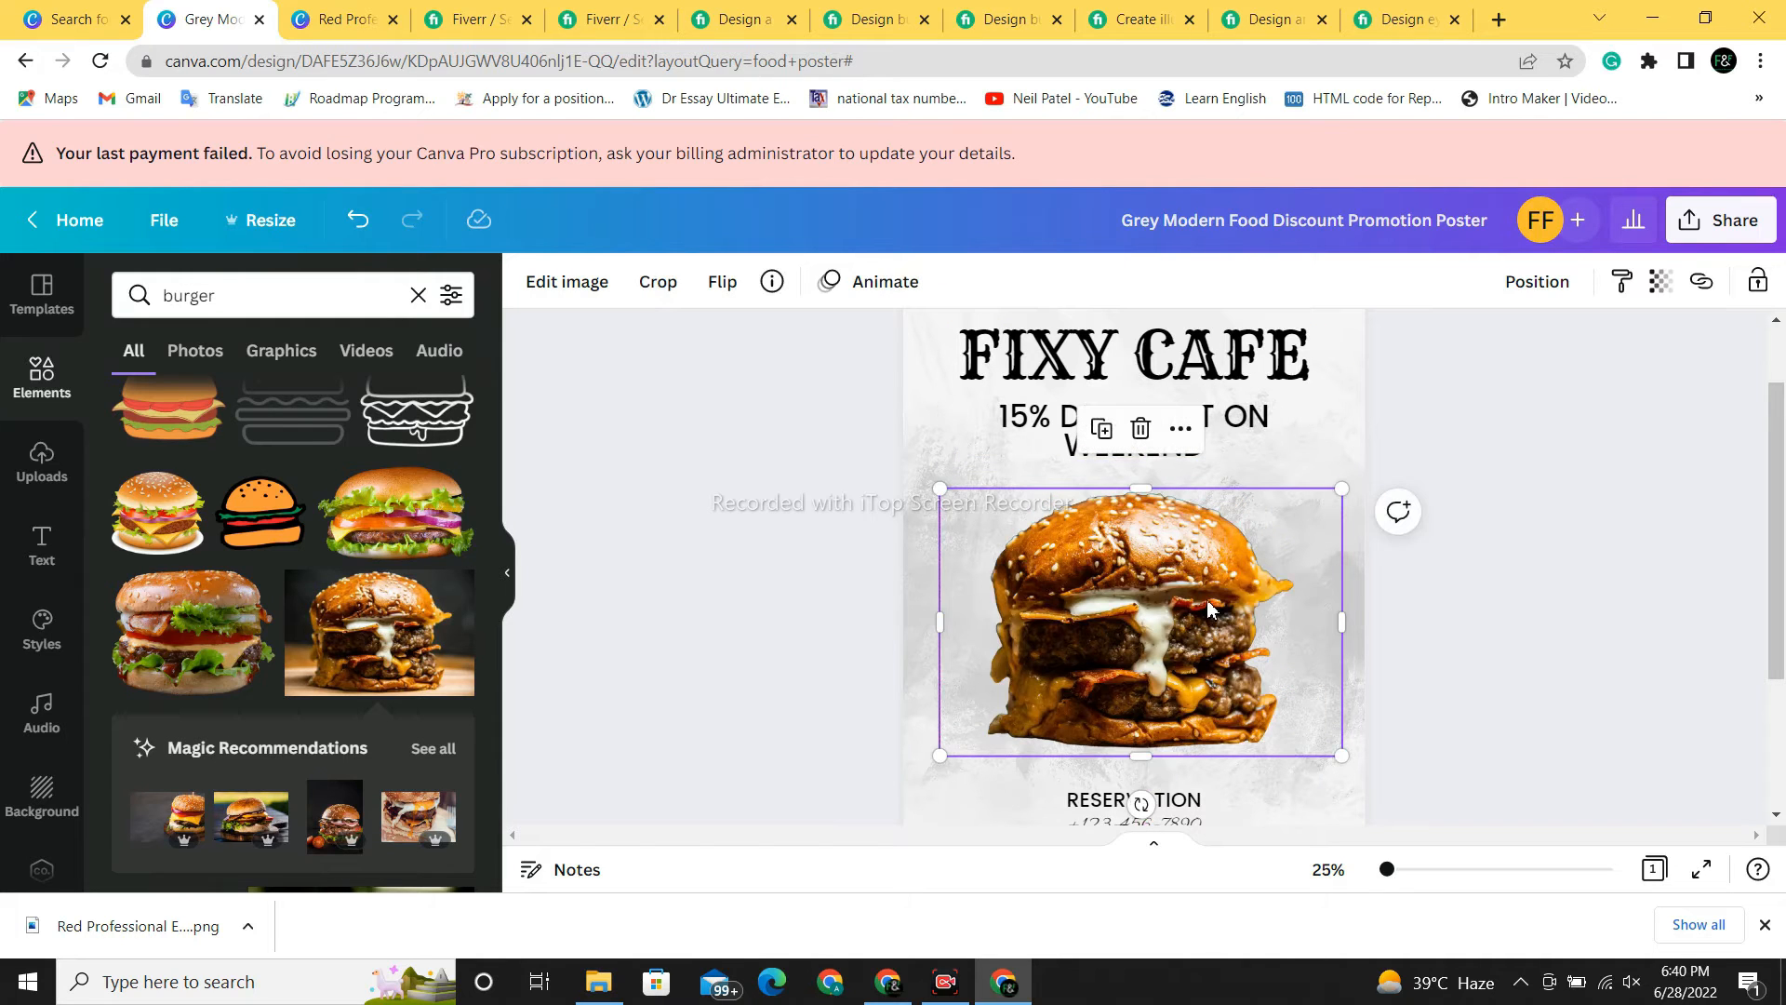
left_click_drag(1141, 487, 1141, 471)
left_click(1408, 619)
left_click_drag(1777, 577, 1774, 689)
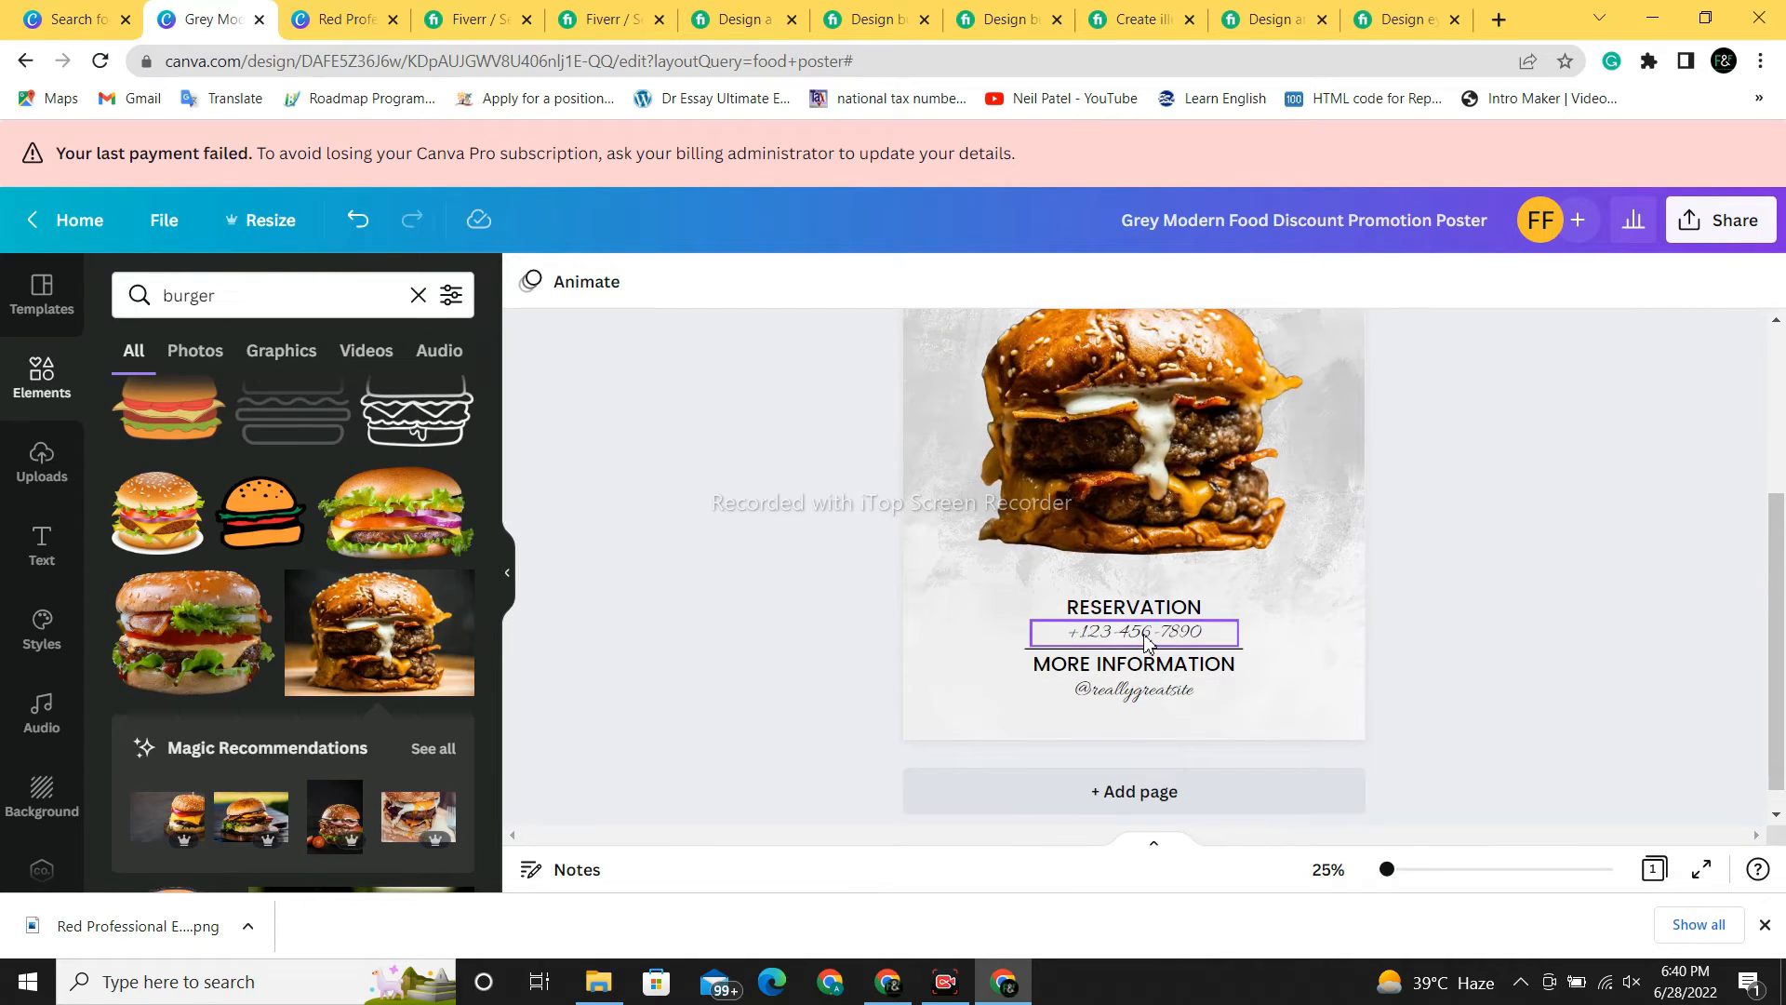
scroll(1146, 642, "down", 3, "ctrl")
scroll(1146, 641, "up", 3)
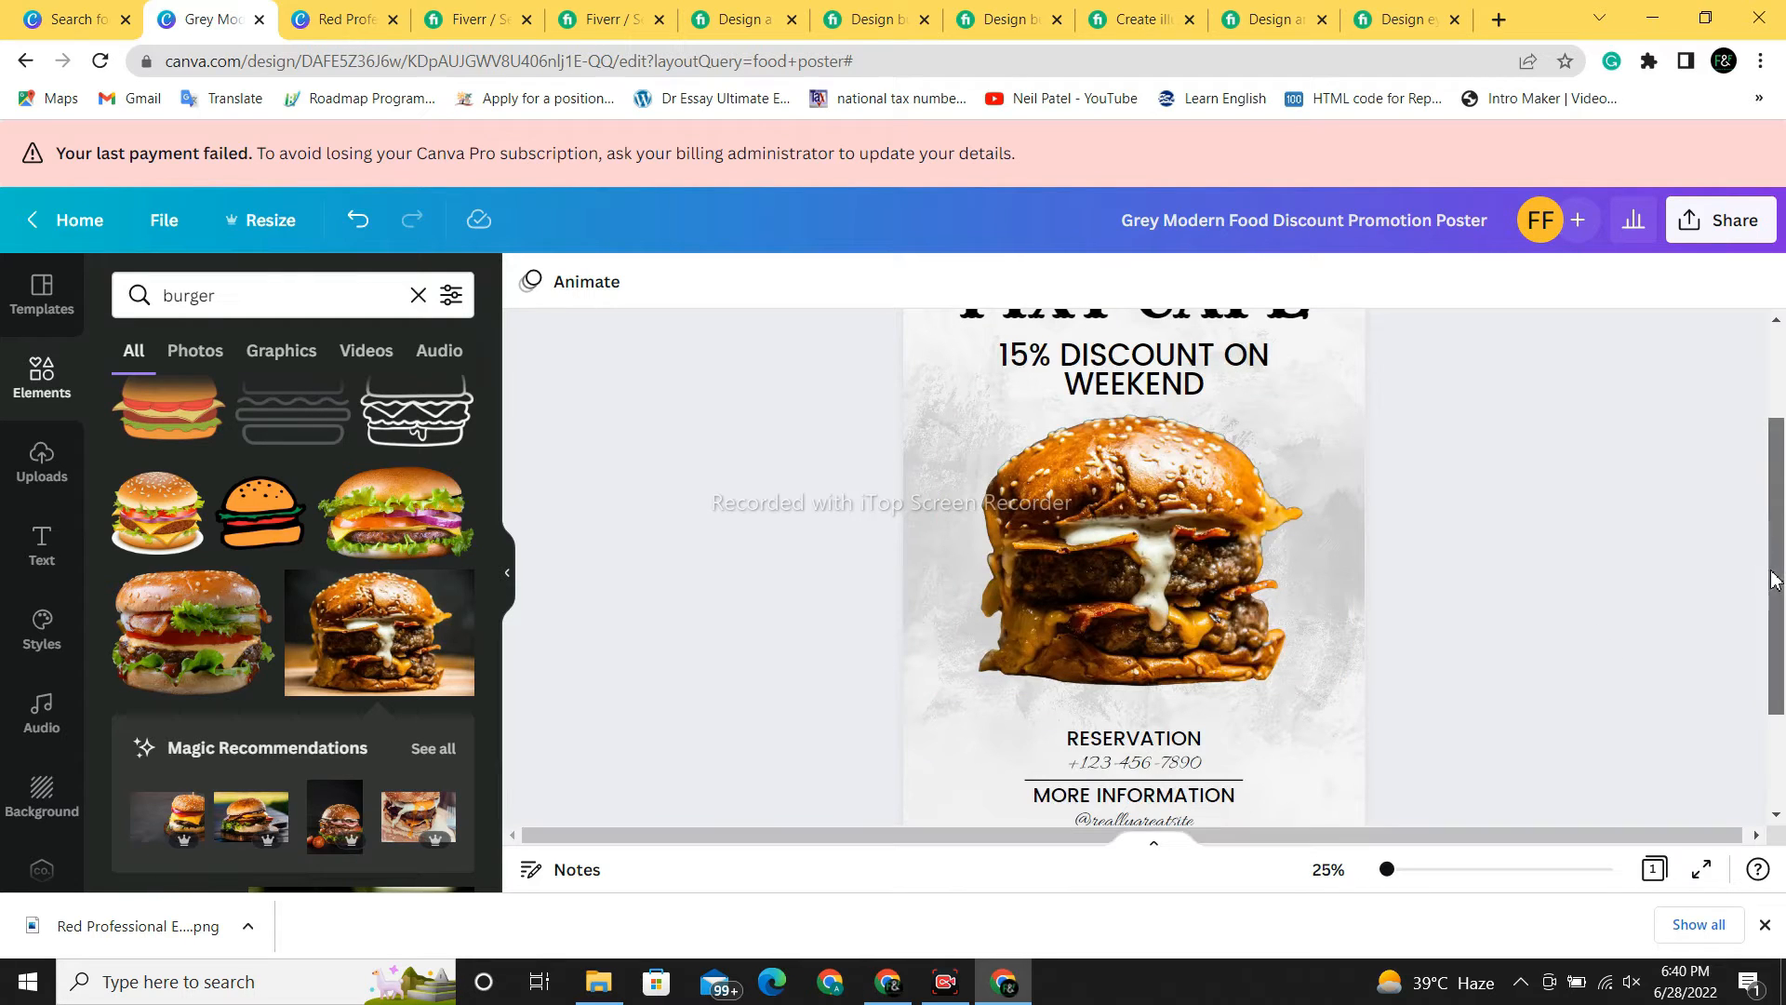
left_click_drag(1774, 572, 1781, 665)
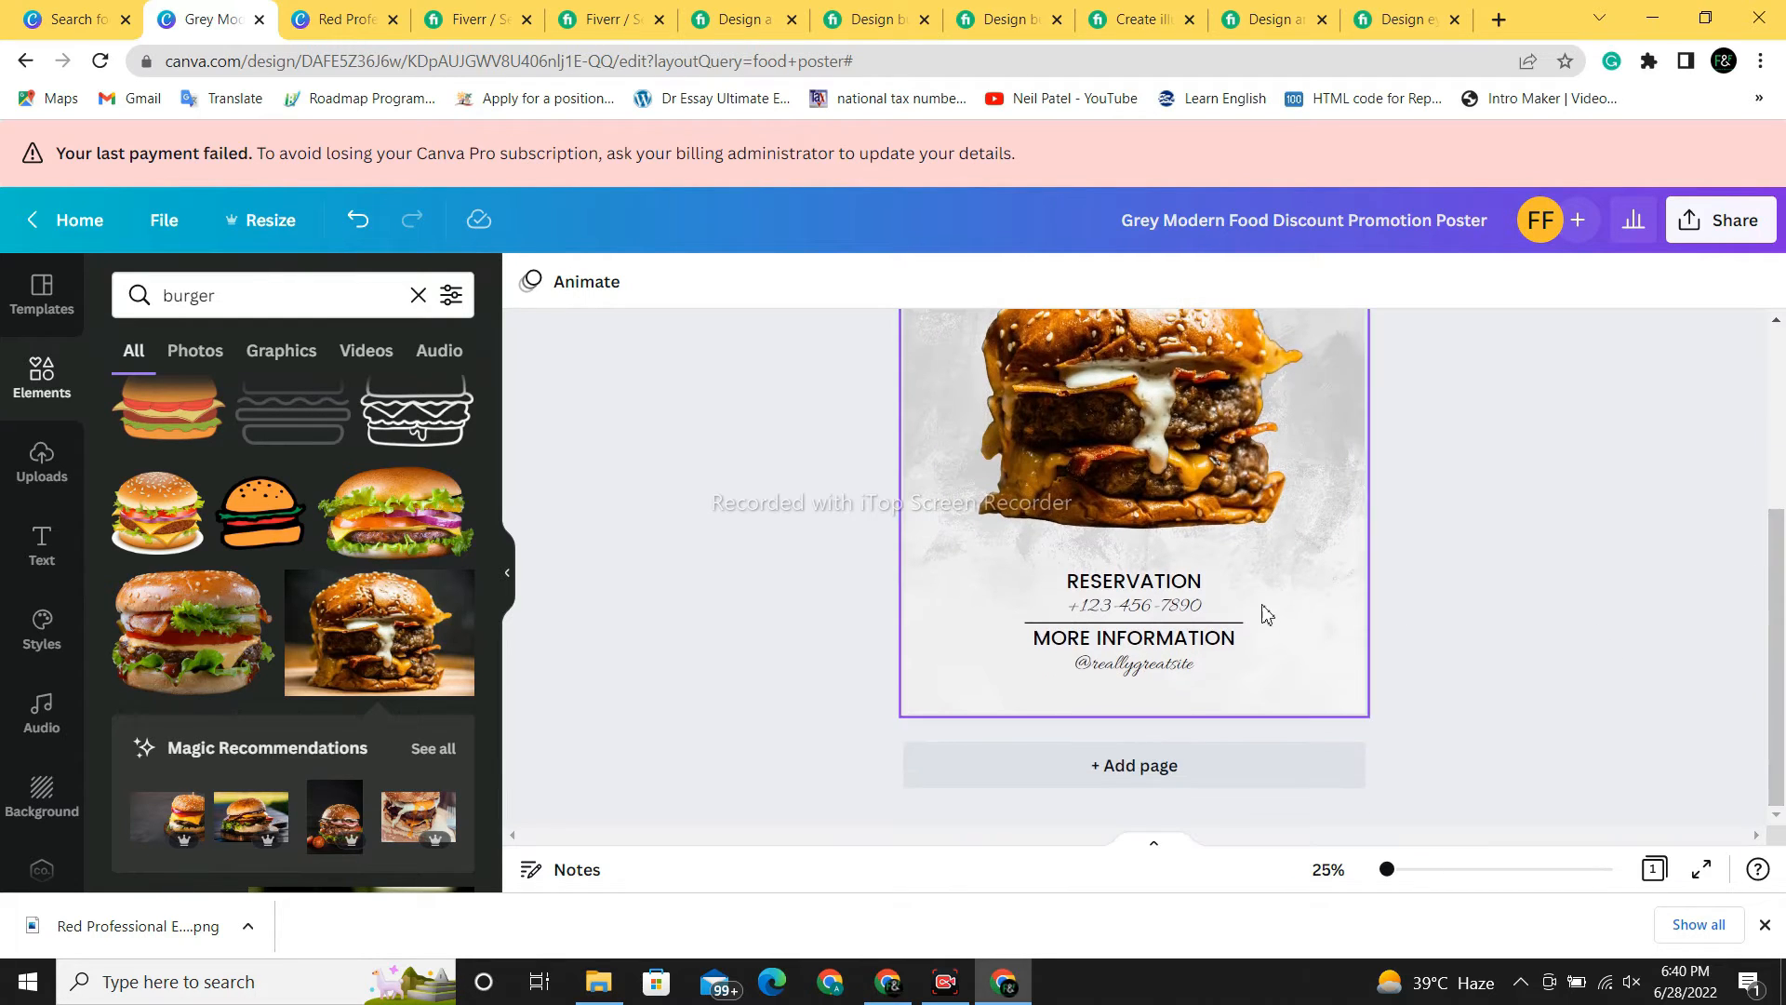
- Replace the sample phone number with the new phone number
left_click(1215, 612)
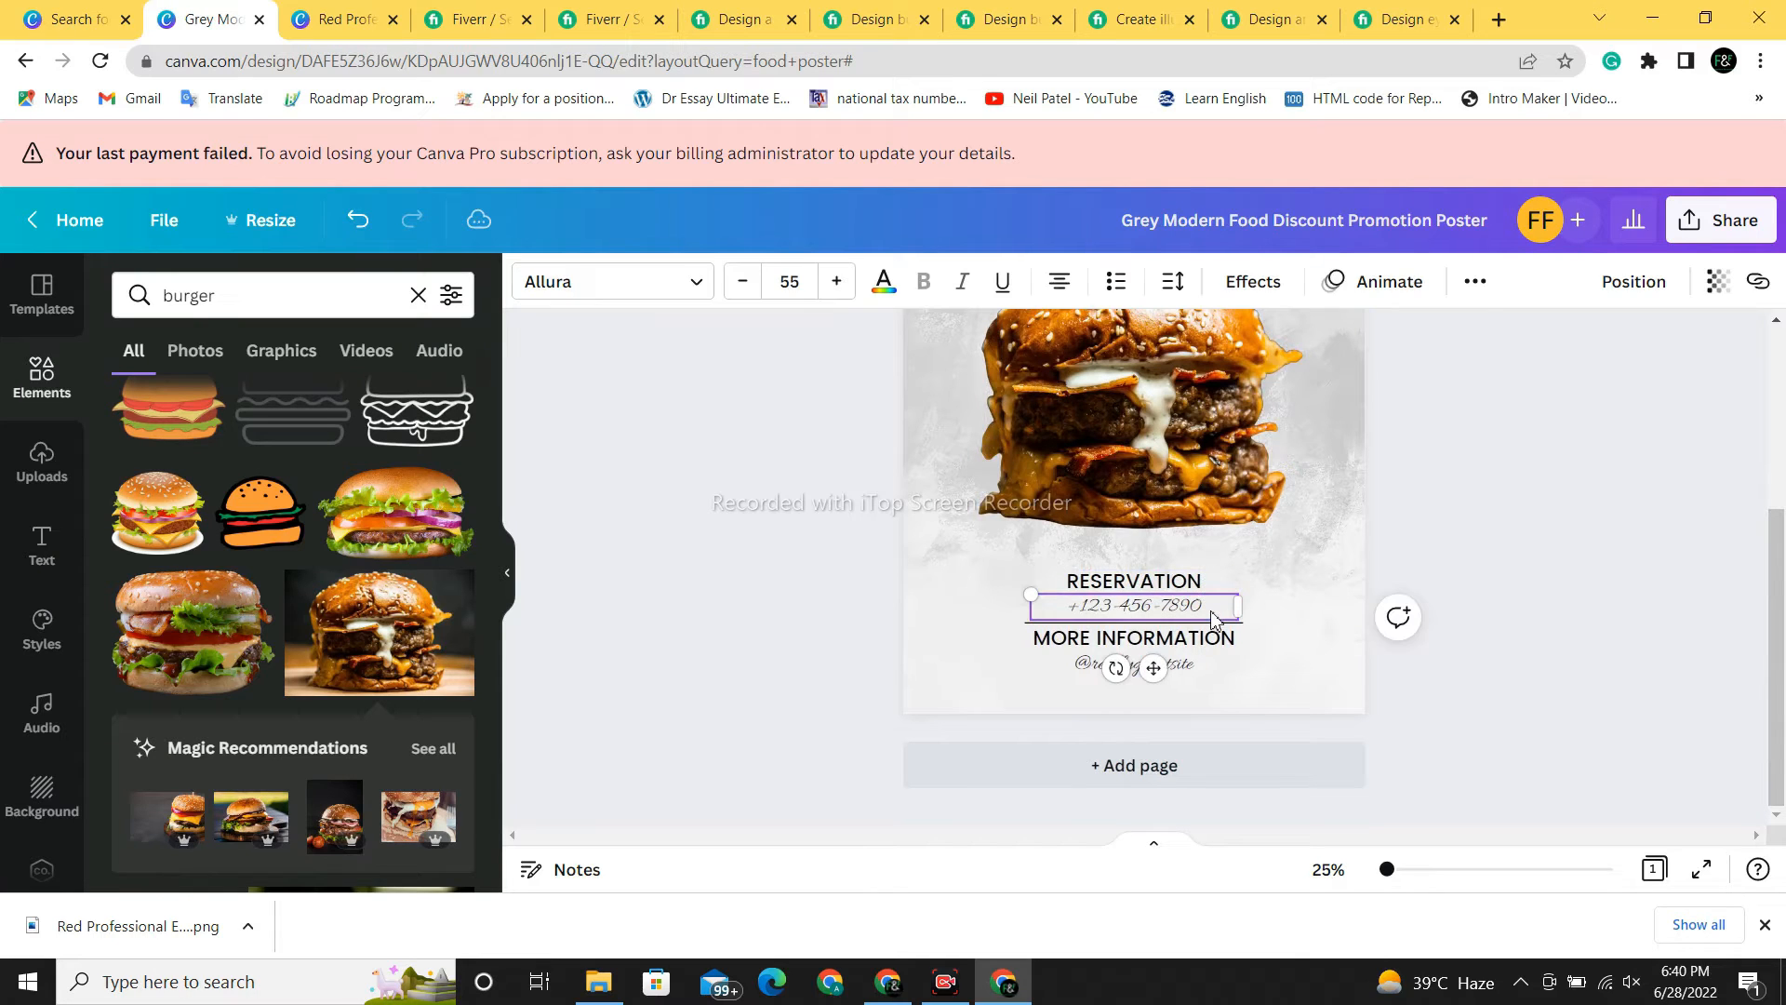
left_click(1215, 612)
key("BackSpace")
type("1123456789")
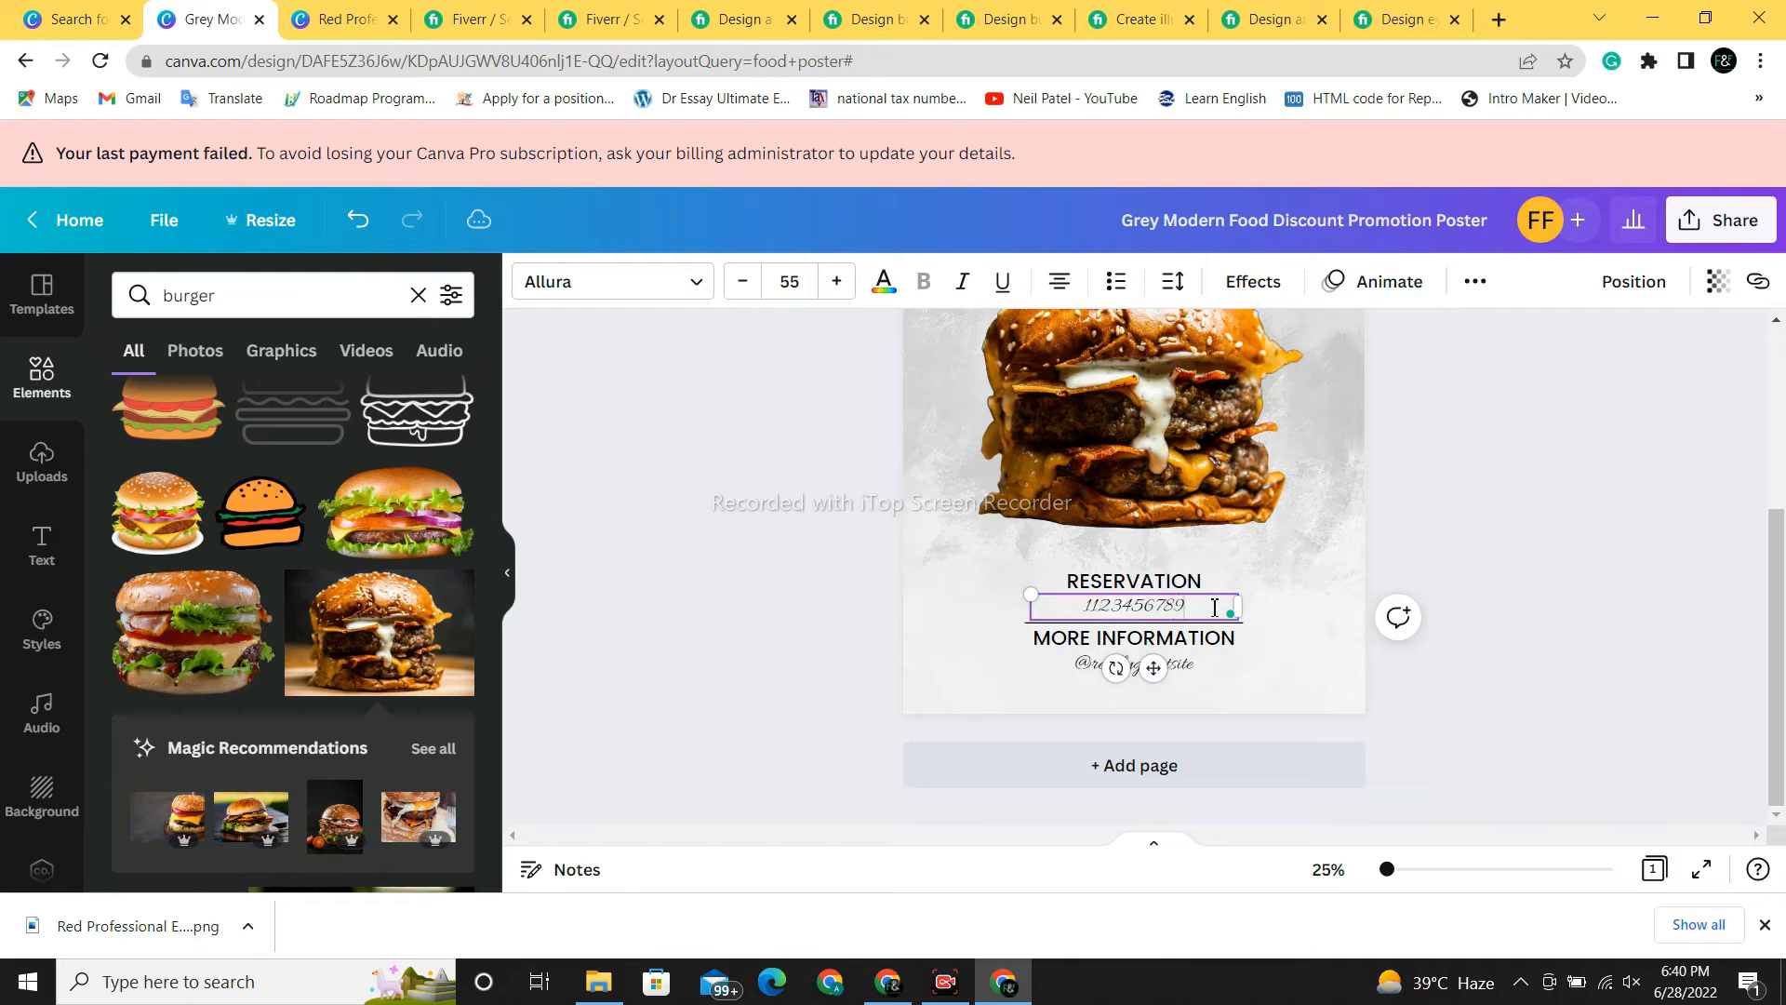
left_click(1316, 671)
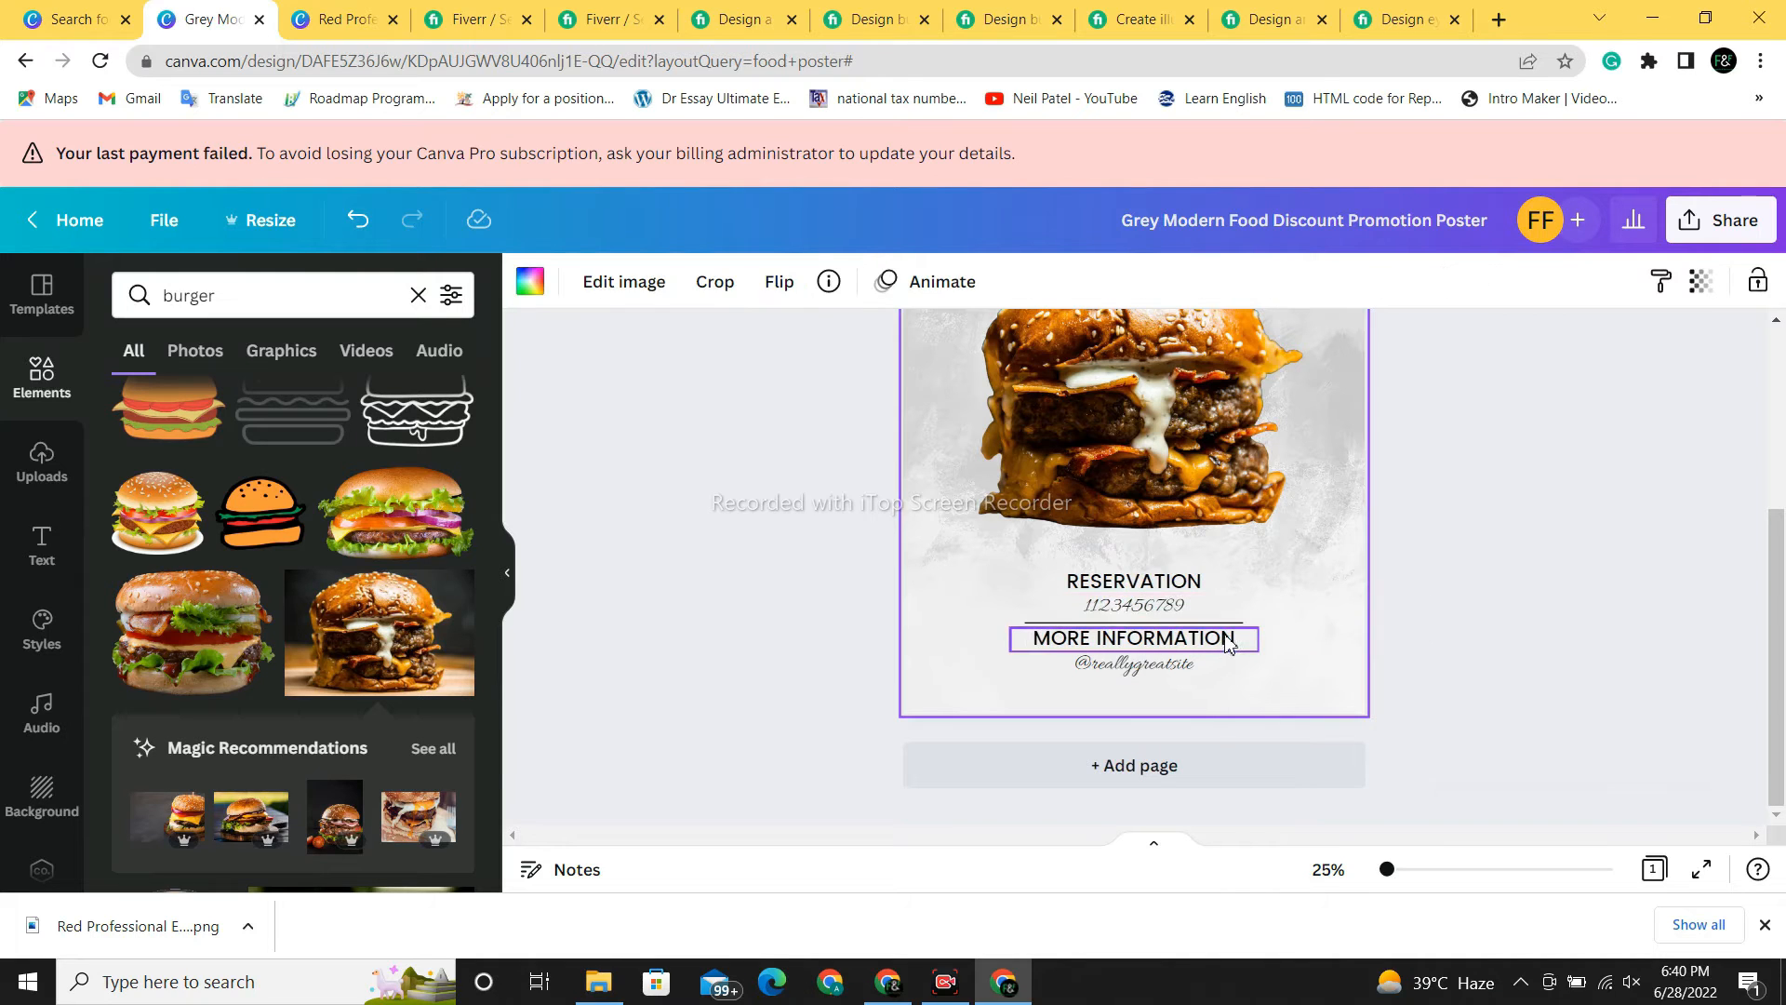
- Change the MORE INFORMATION heading to ADDRESS
left_click(1237, 641)
double_click(1237, 642)
key("BackSpace")
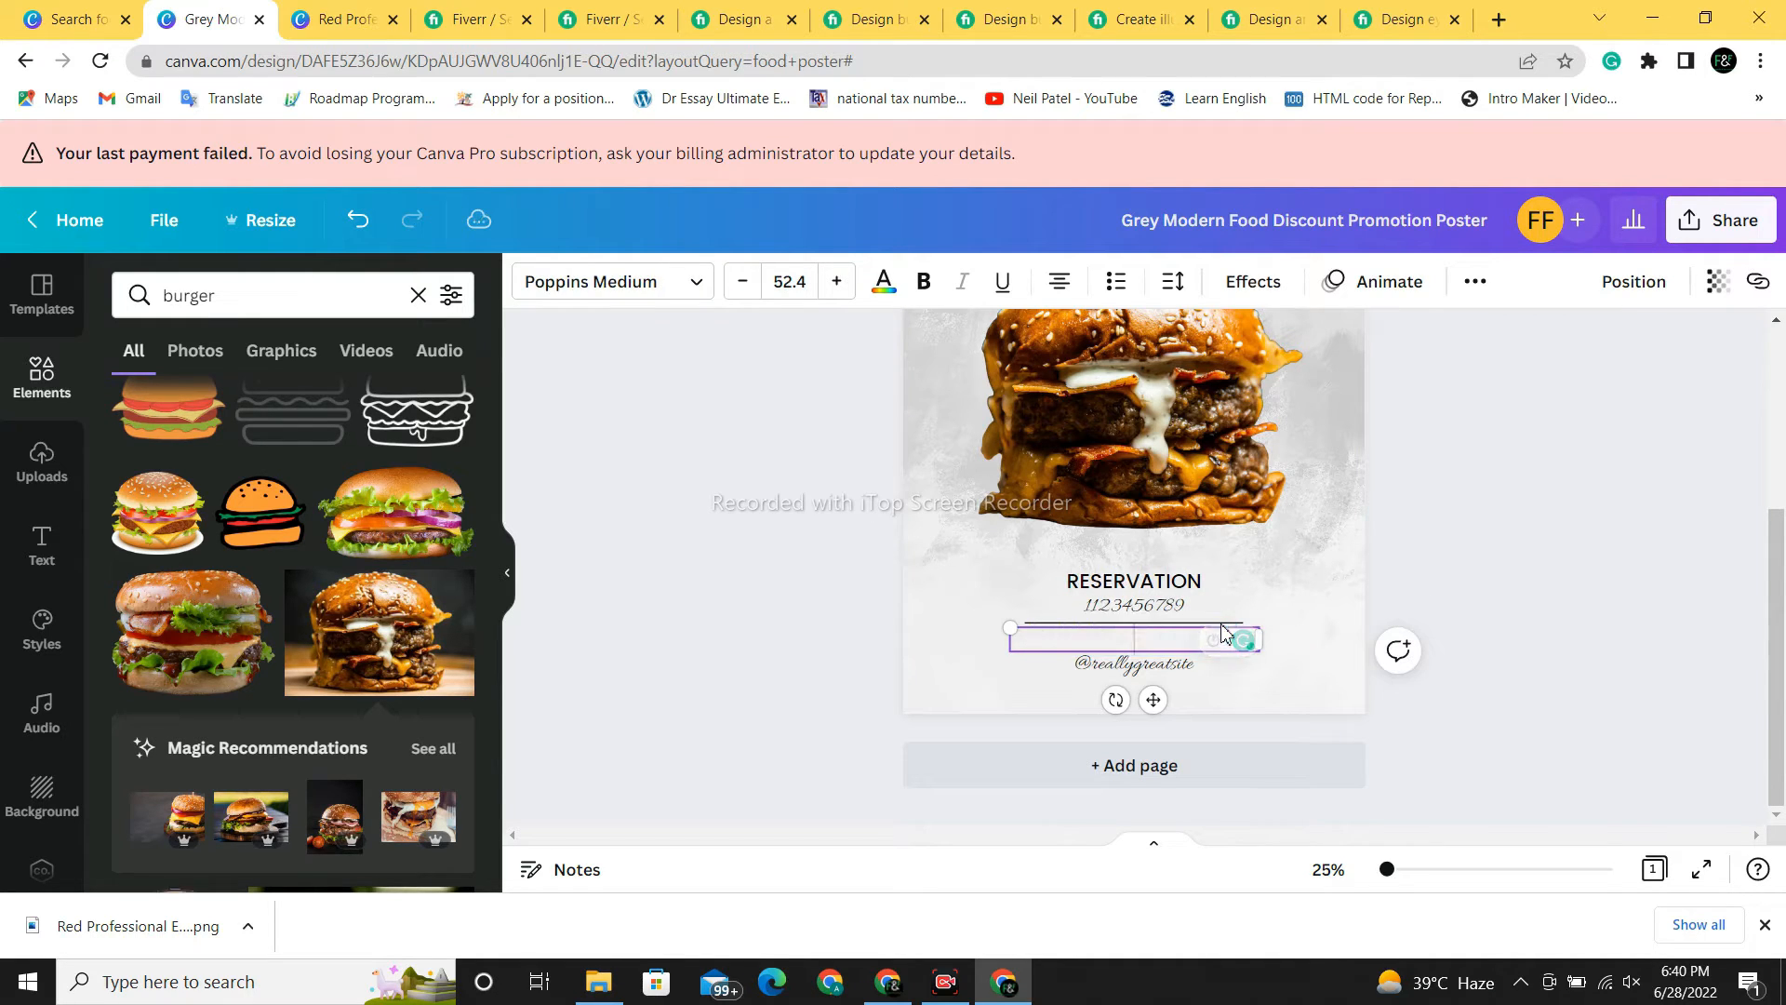
type("ADDRESS")
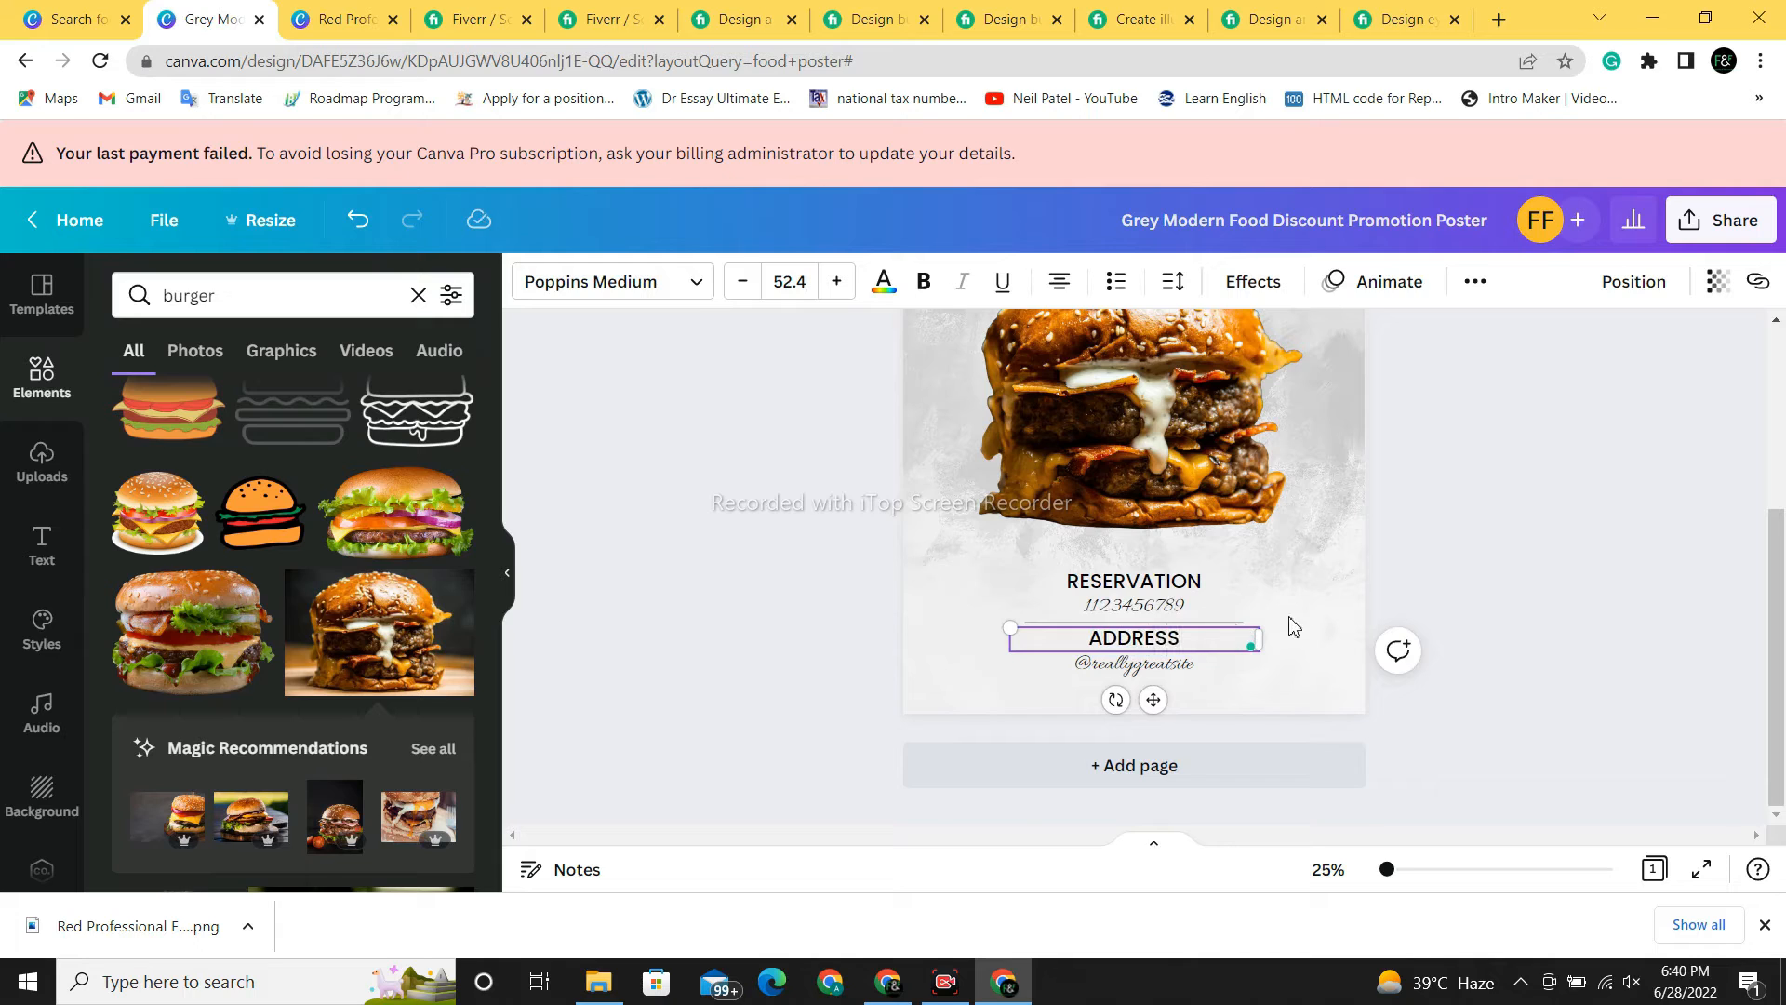
left_click(1287, 638)
left_click(1148, 670)
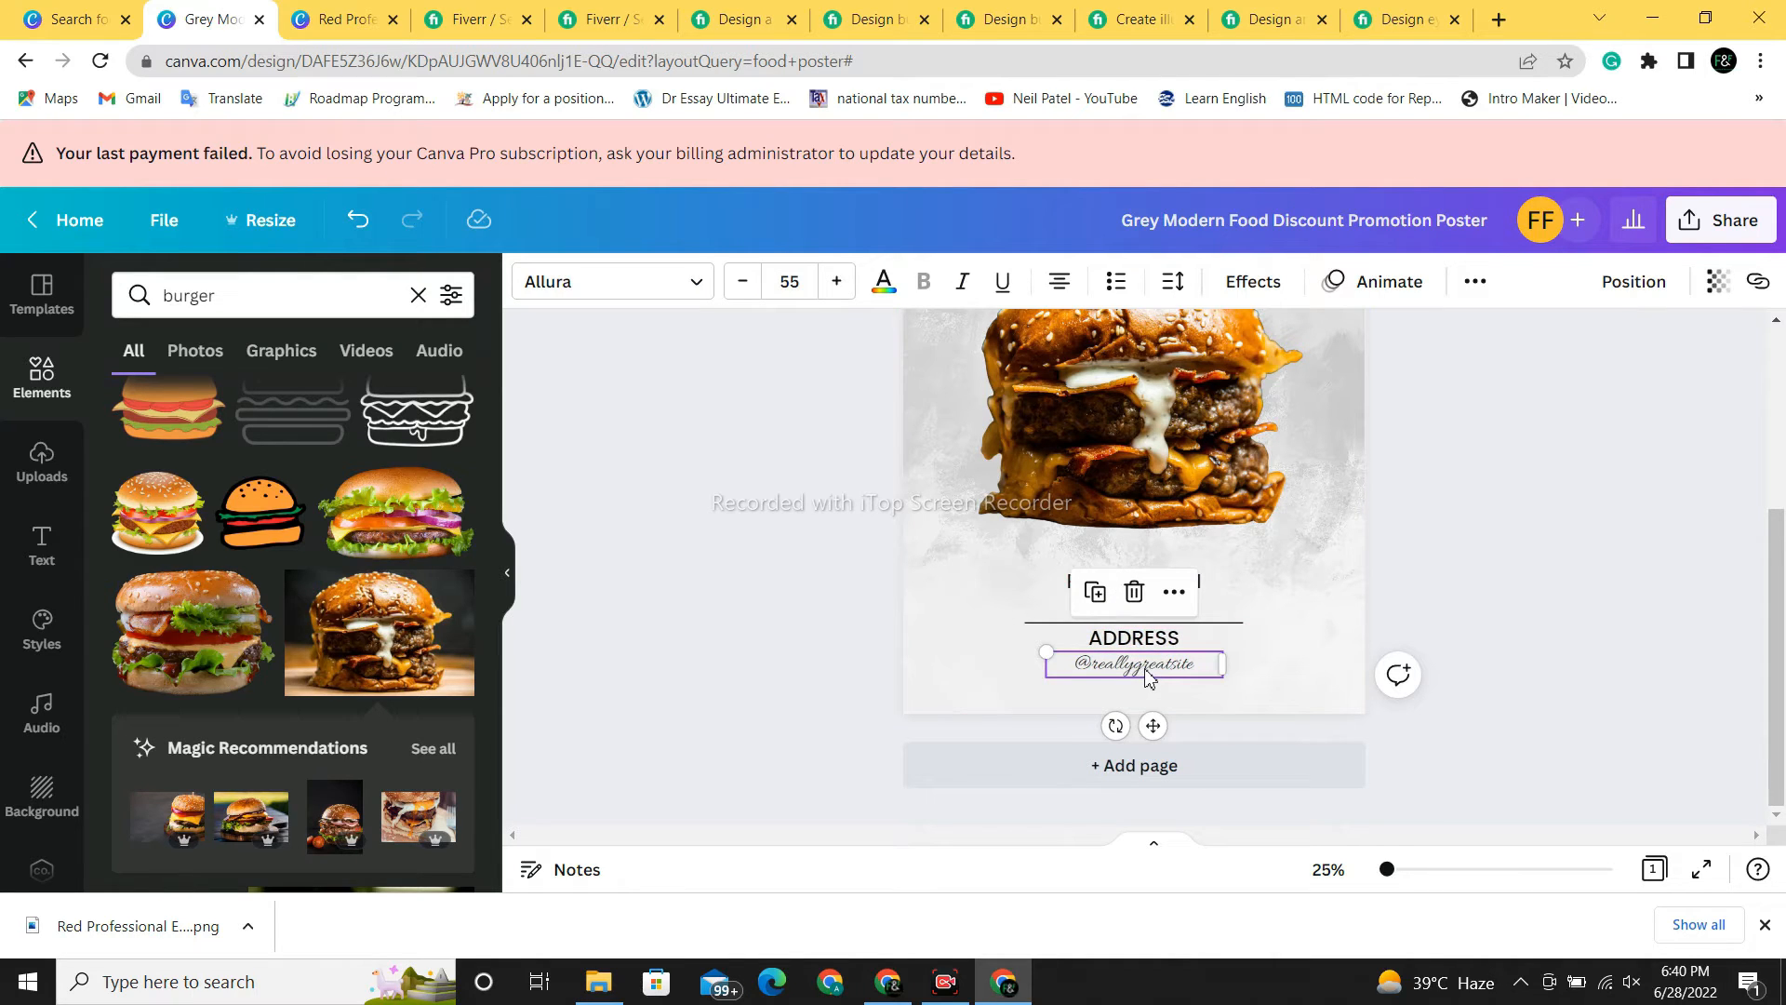
double_click(1171, 667)
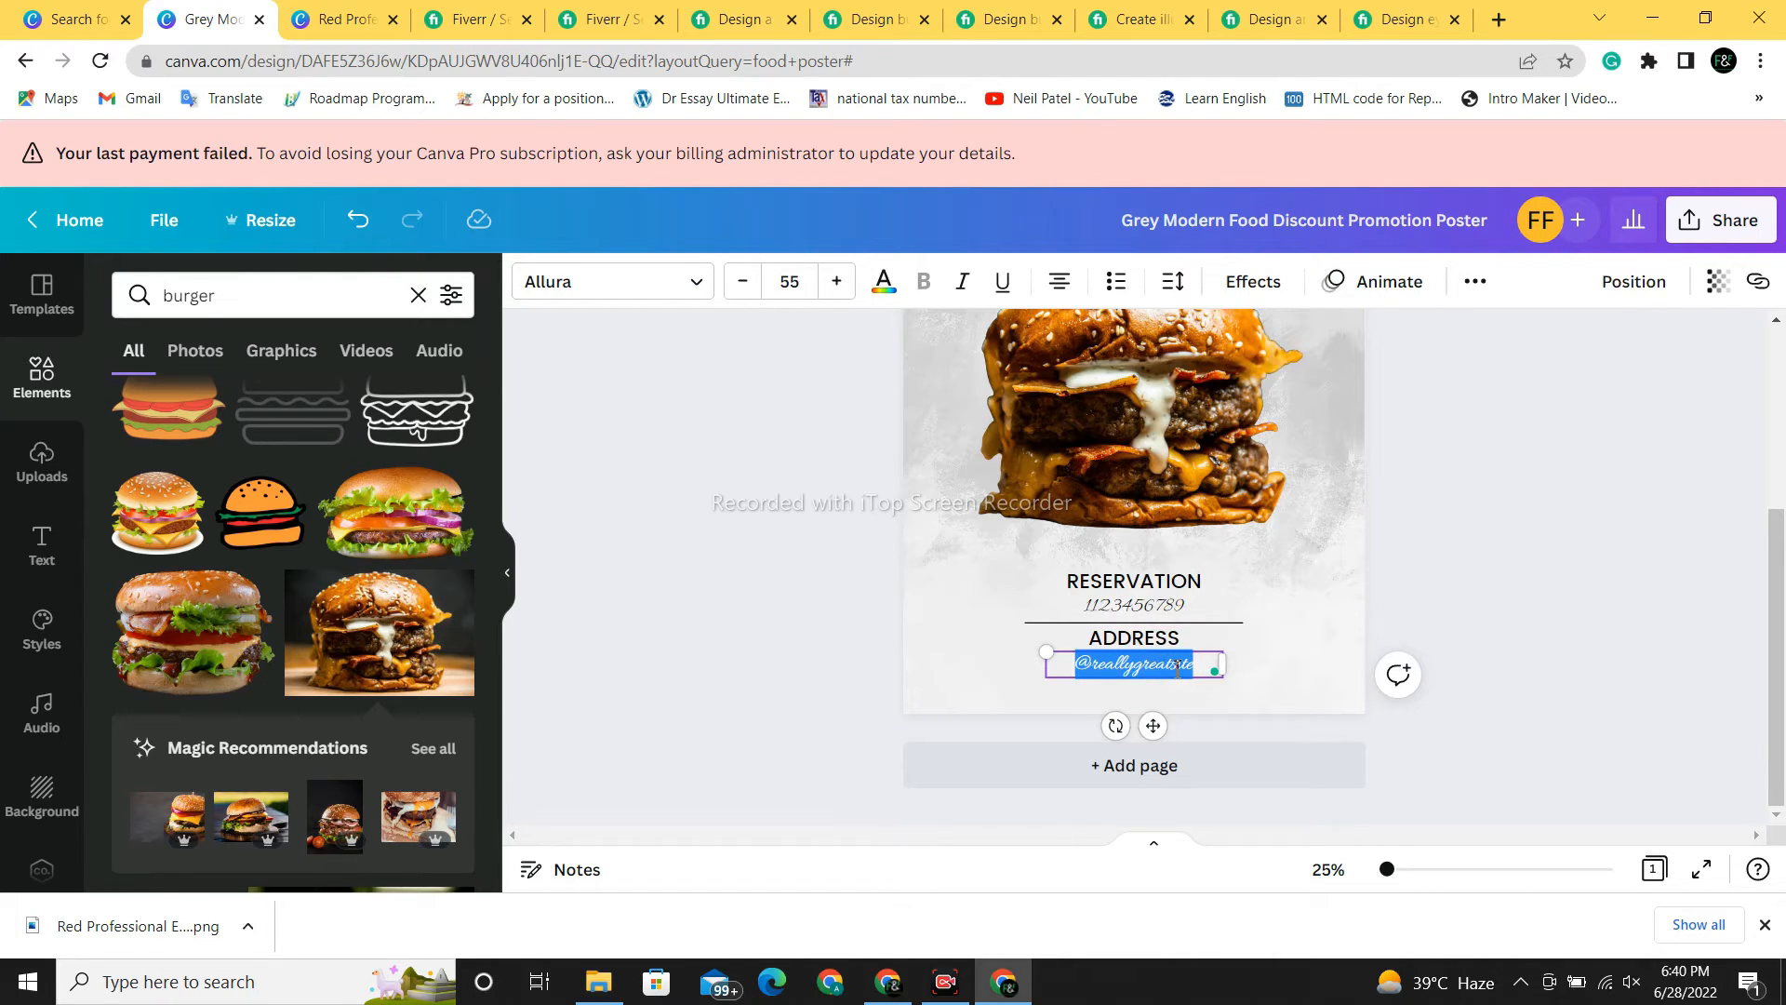
key("BackSpace")
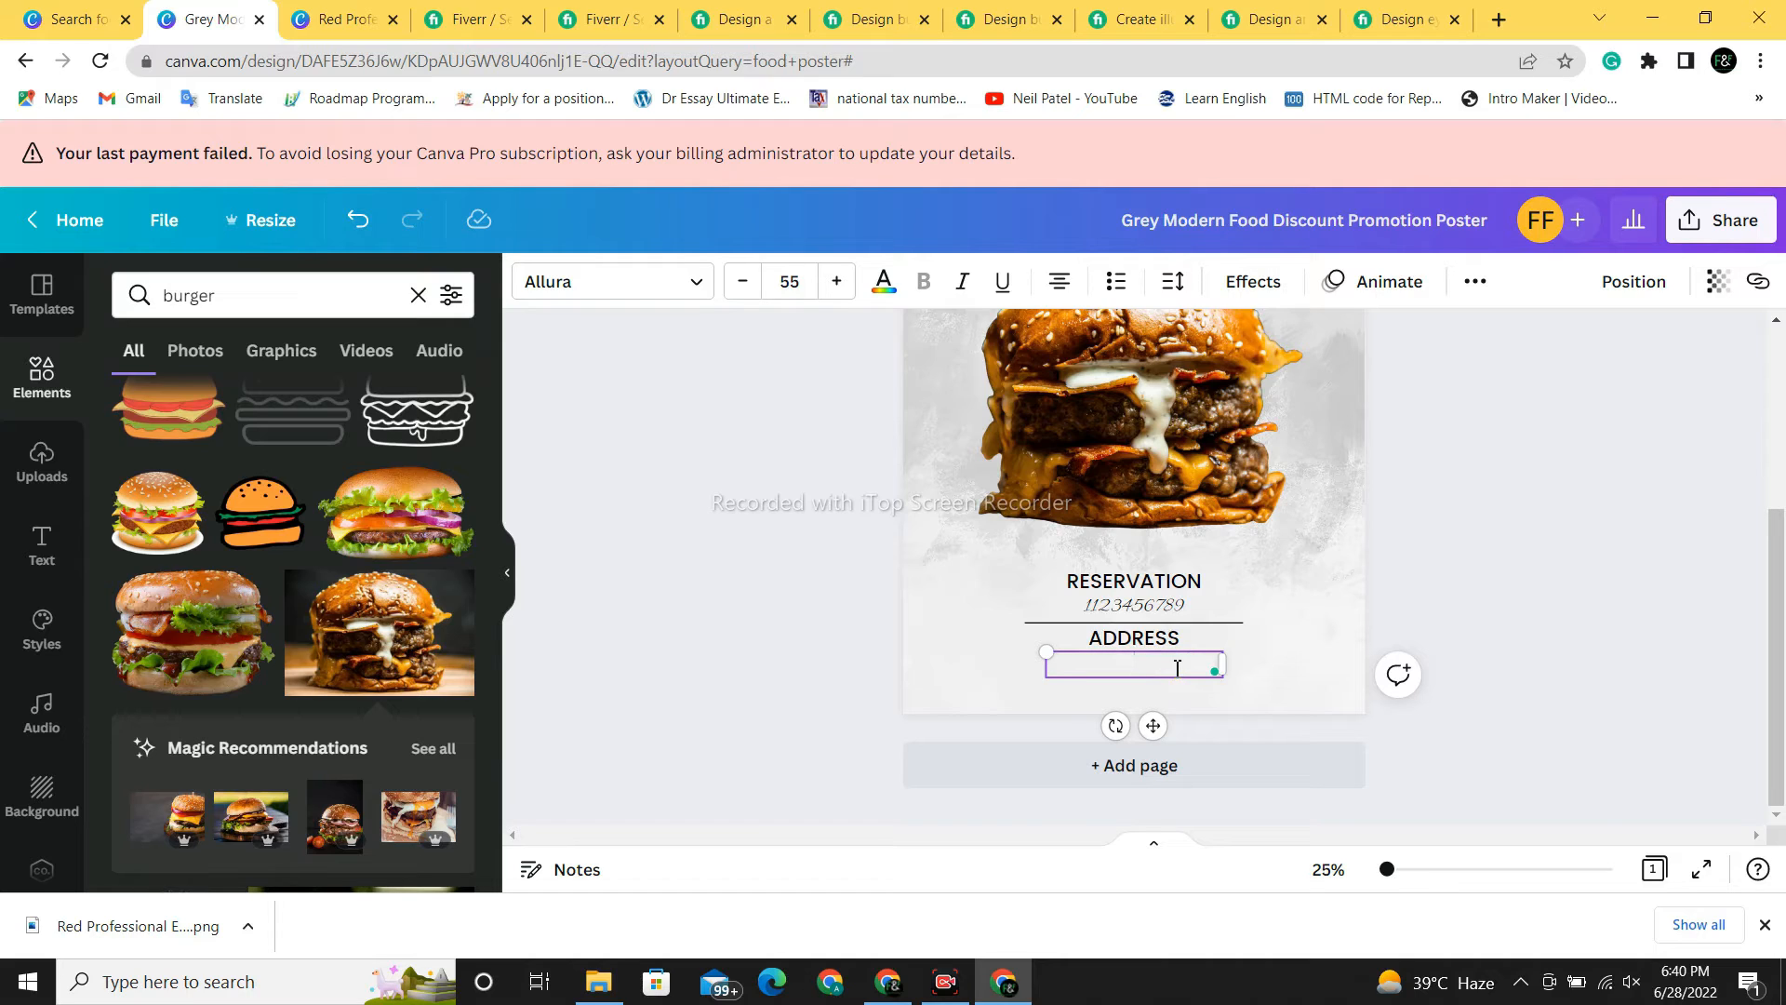
type("WW")
type("PAKISTAN")
left_click_drag(1196, 666, 1079, 665)
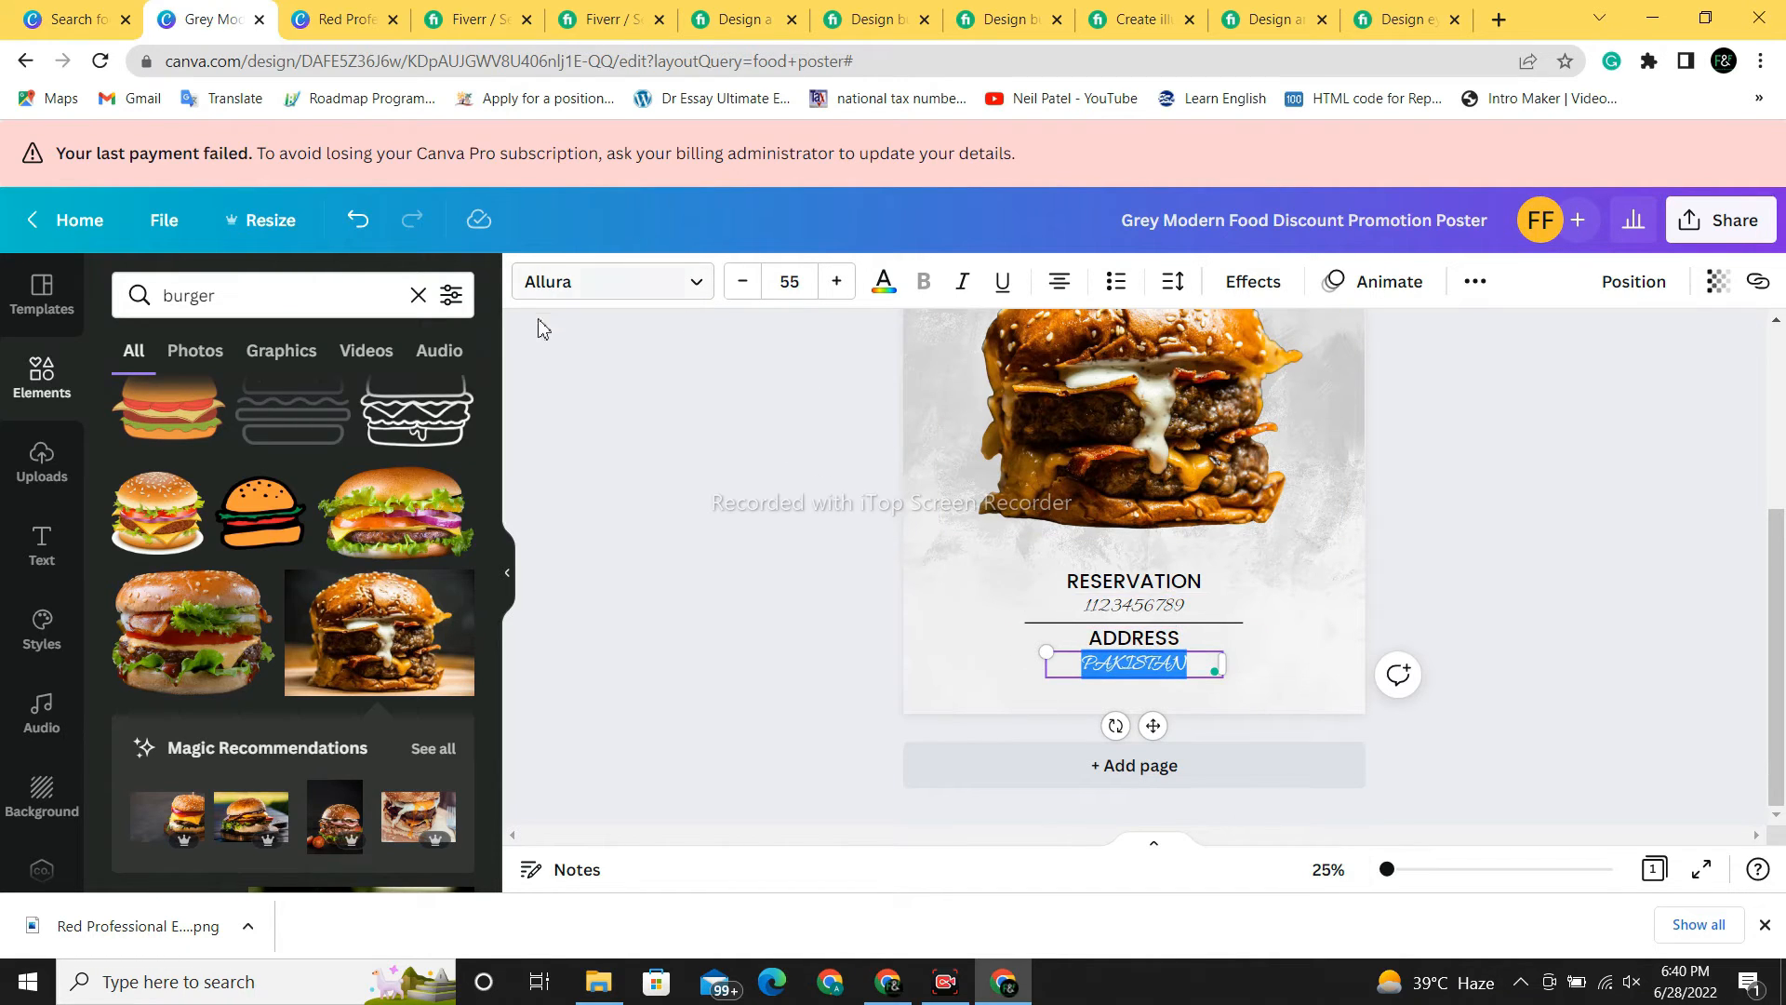
- Set PAKISTAN in Abril Fatface and nudge it slightly down and right
left_click(662, 296)
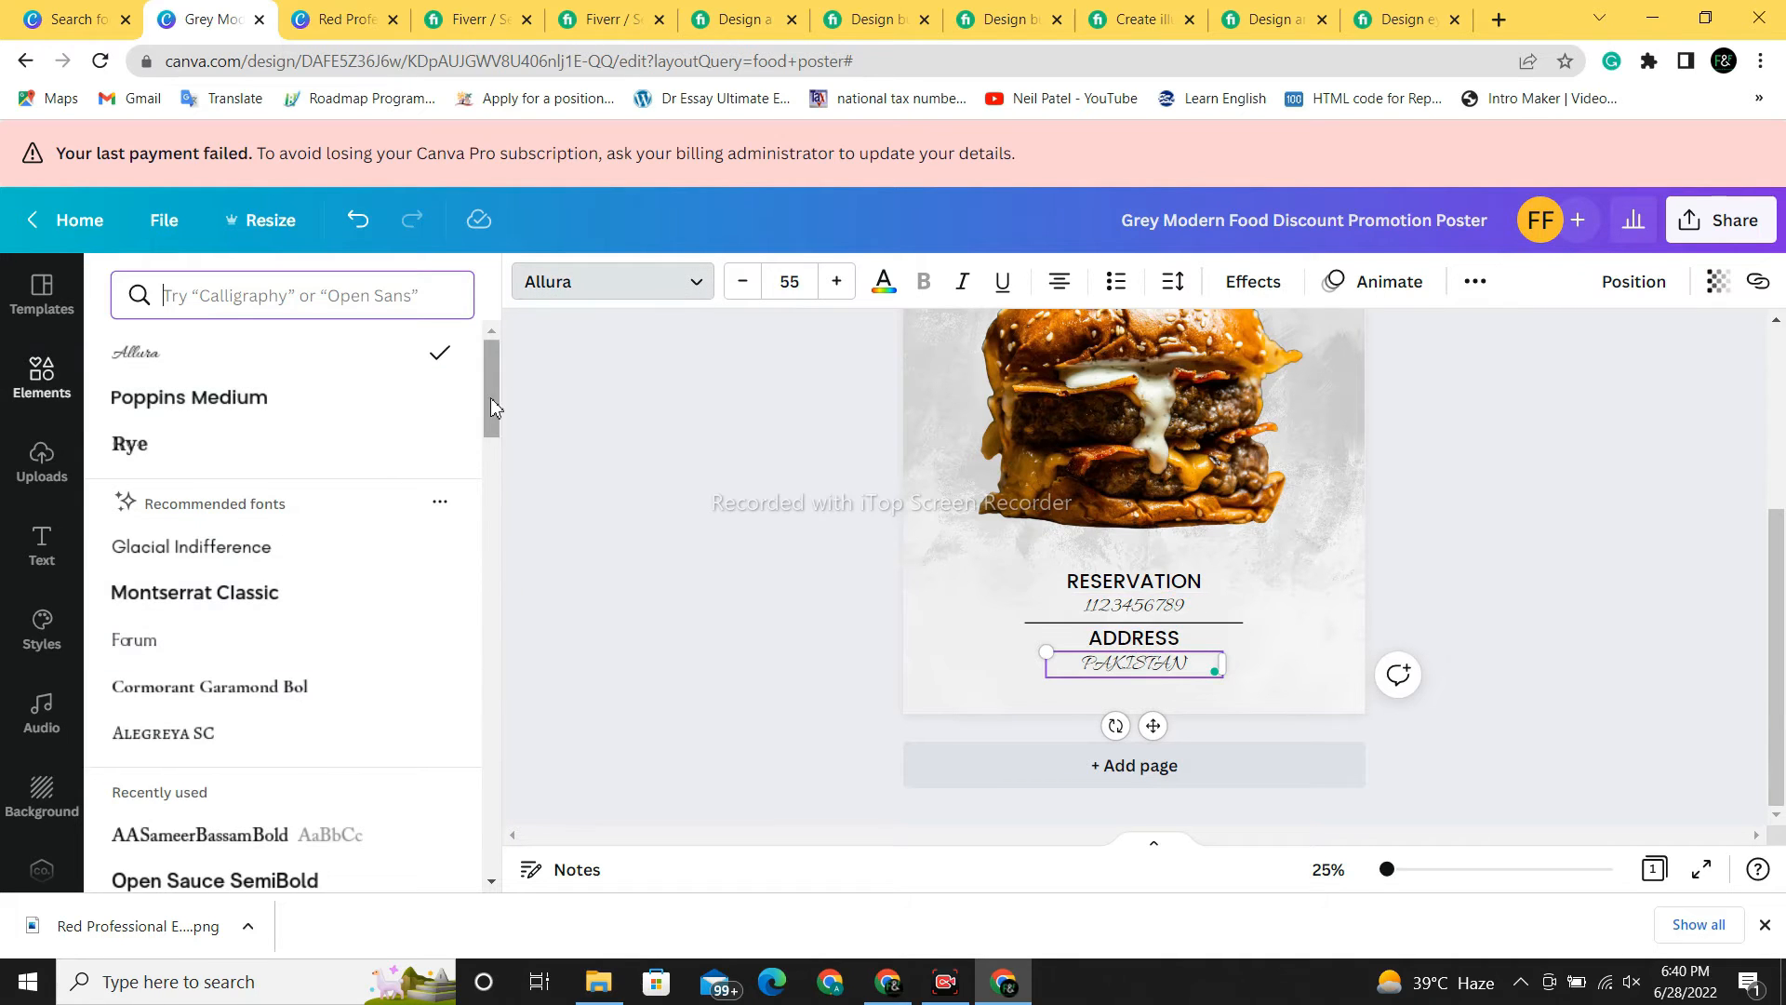
left_click_drag(490, 398, 478, 709)
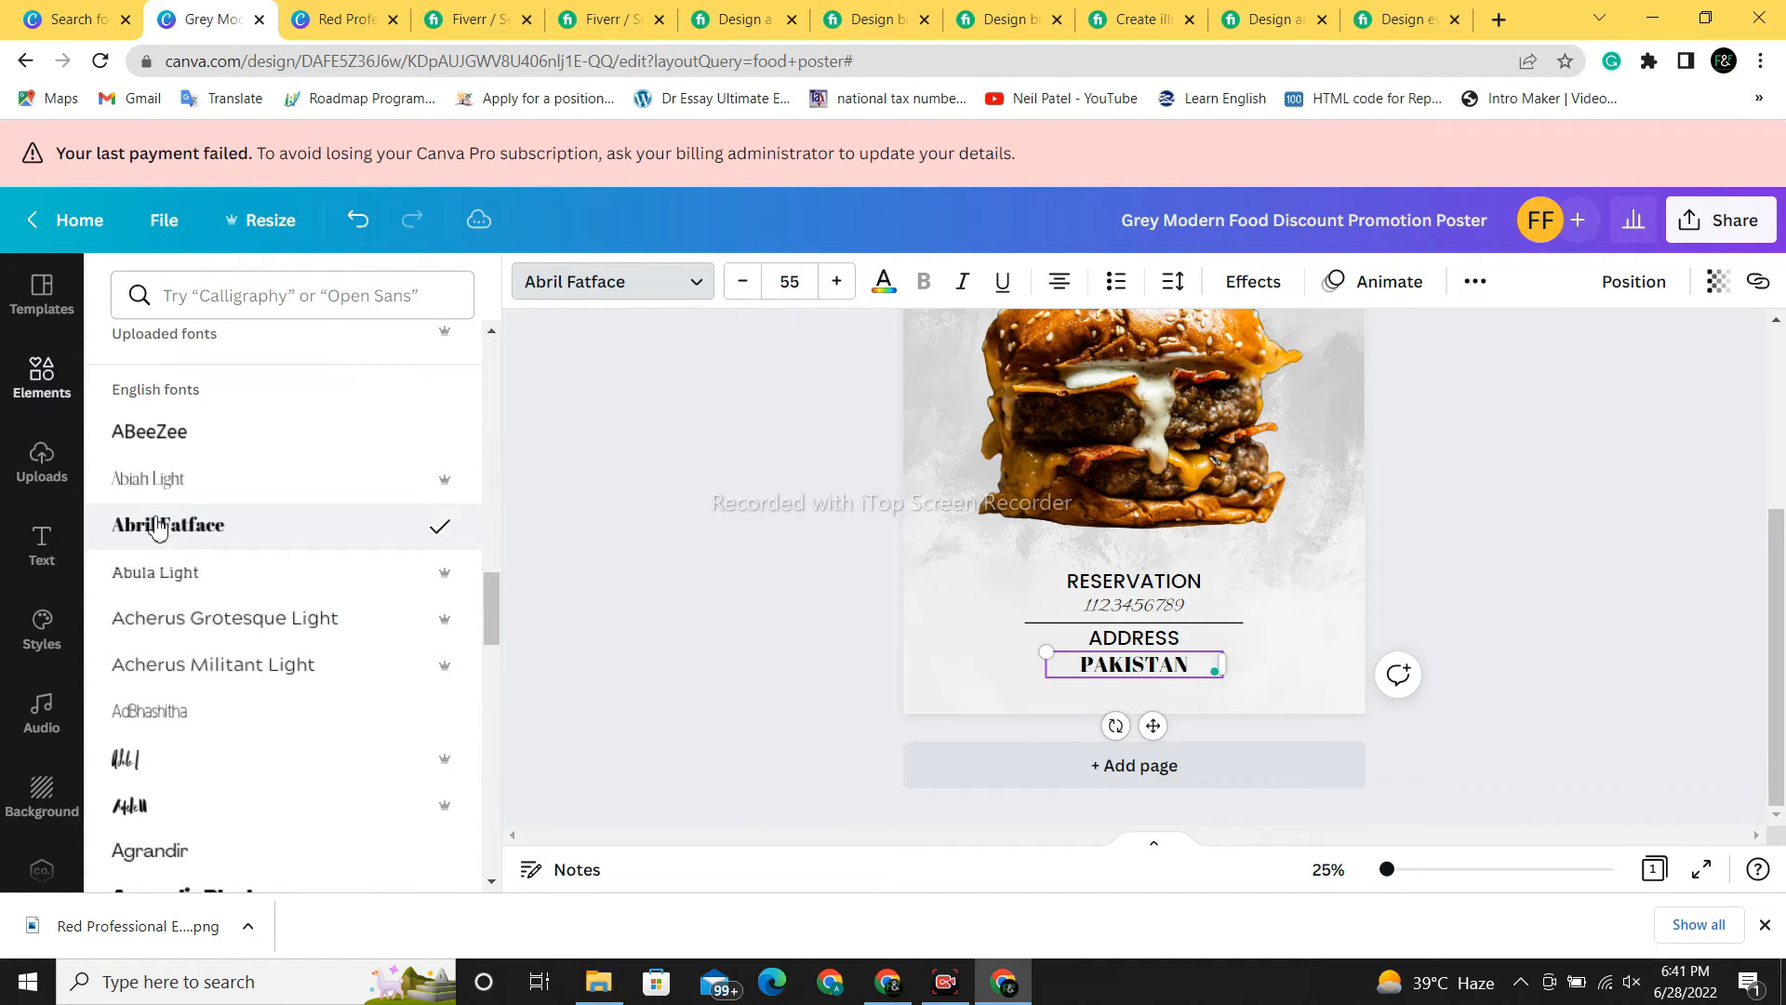
left_click(1167, 676)
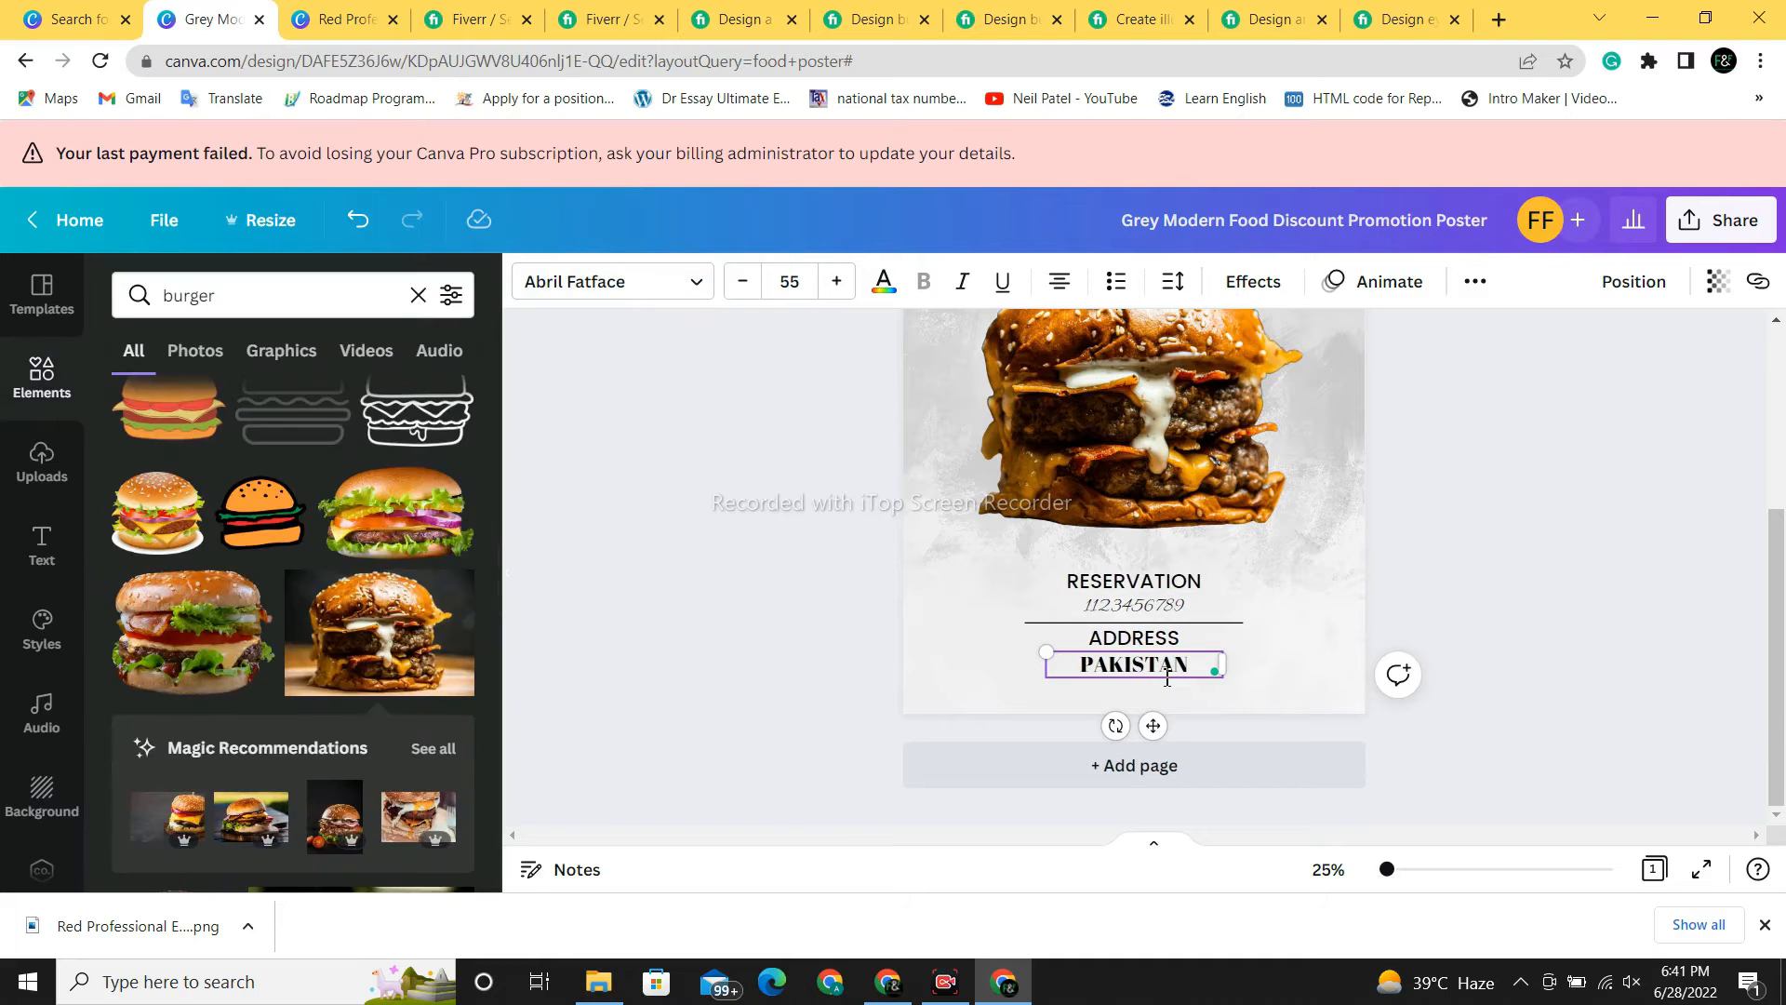
left_click(1512, 685)
left_click(1155, 665)
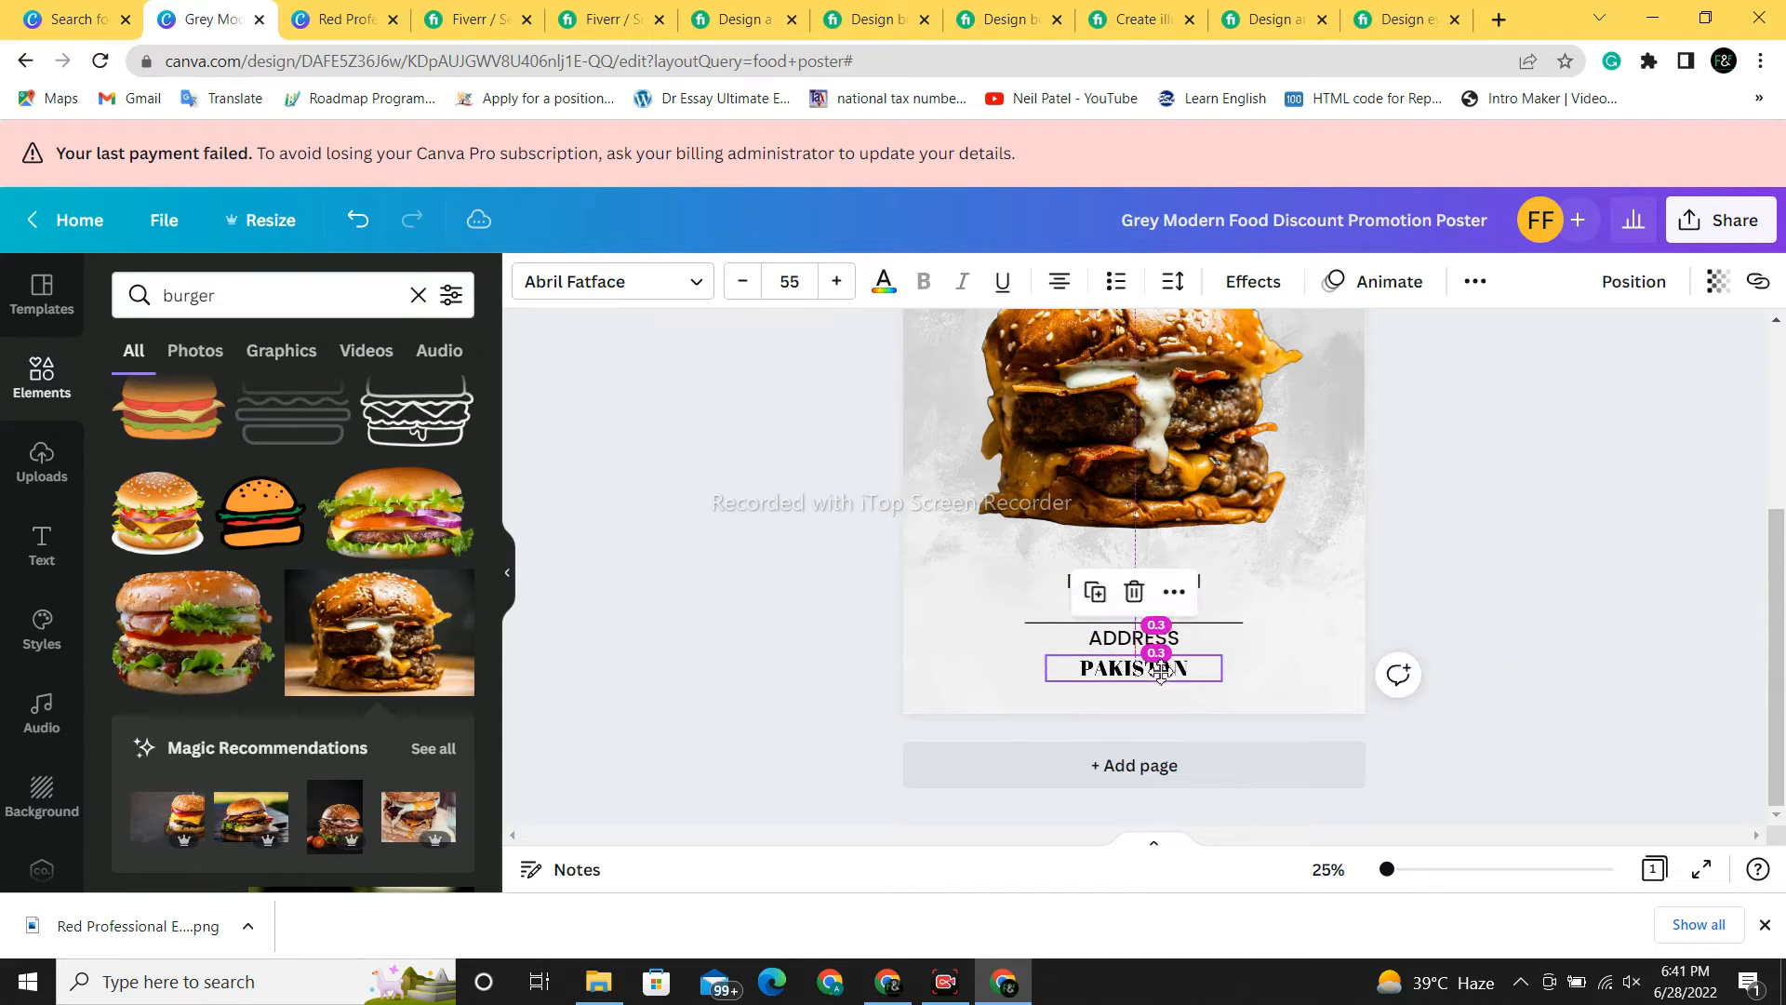
left_click_drag(1155, 665, 1161, 673)
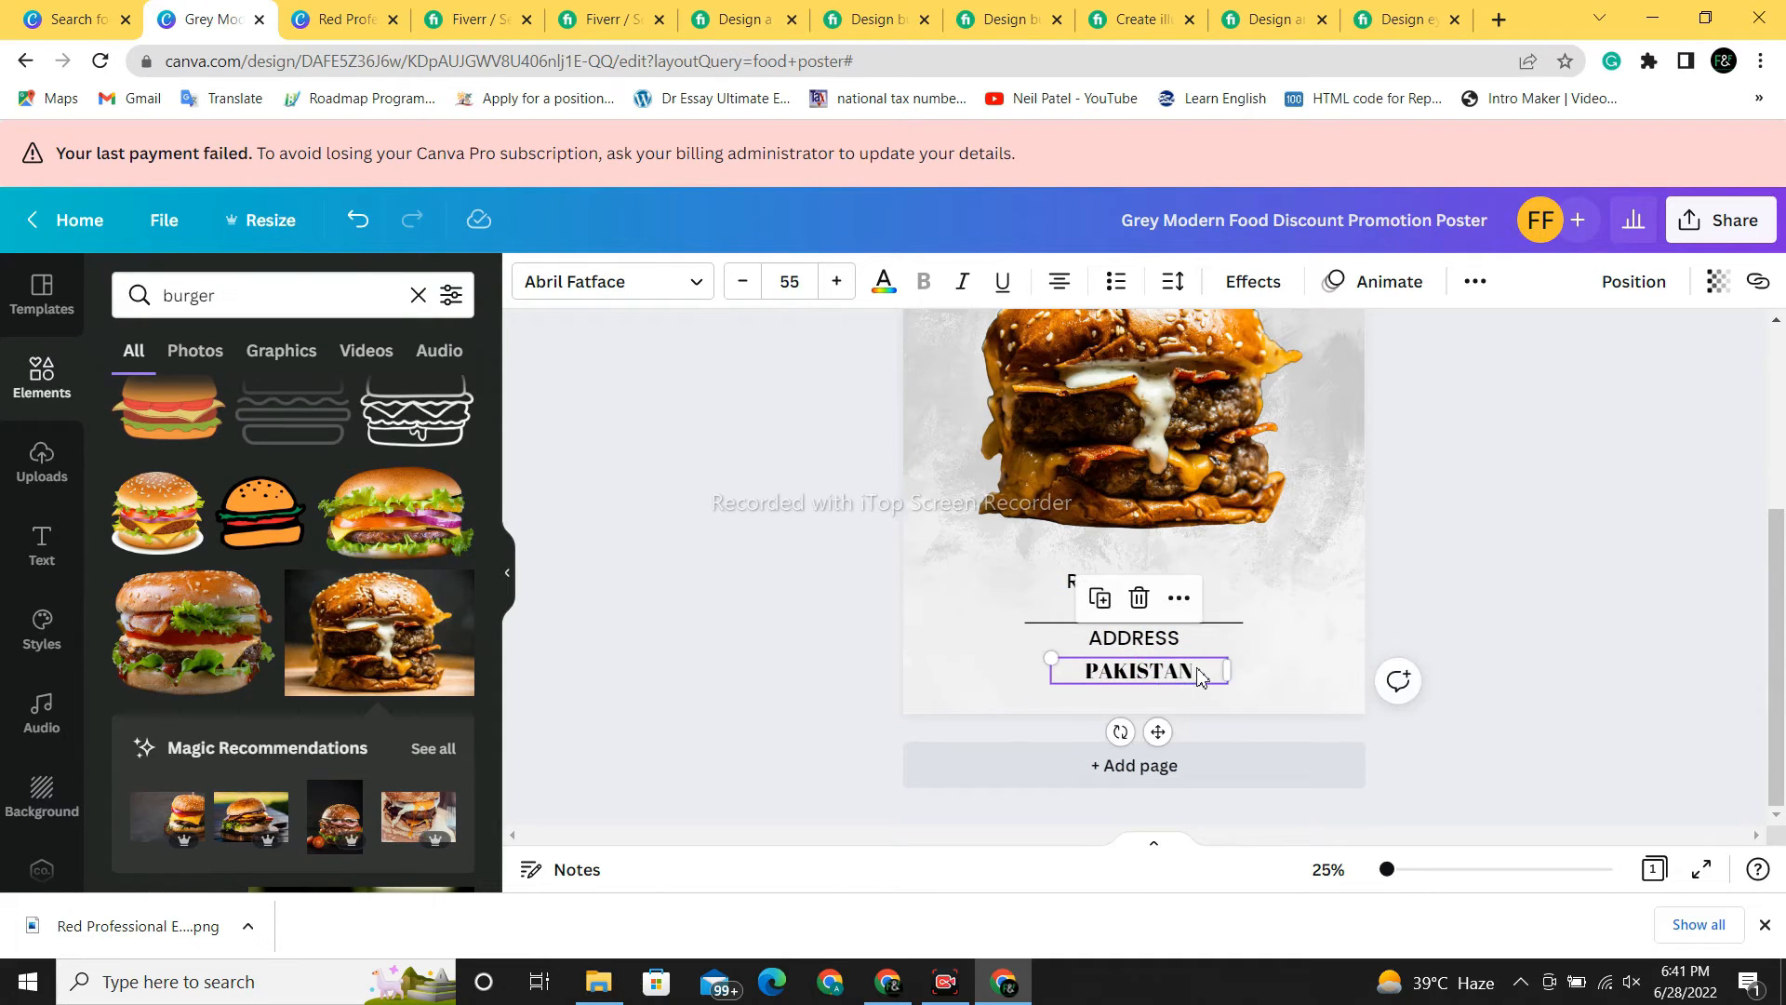
- Recolour the PAKISTAN text red
double_click(1200, 676)
left_click(886, 283)
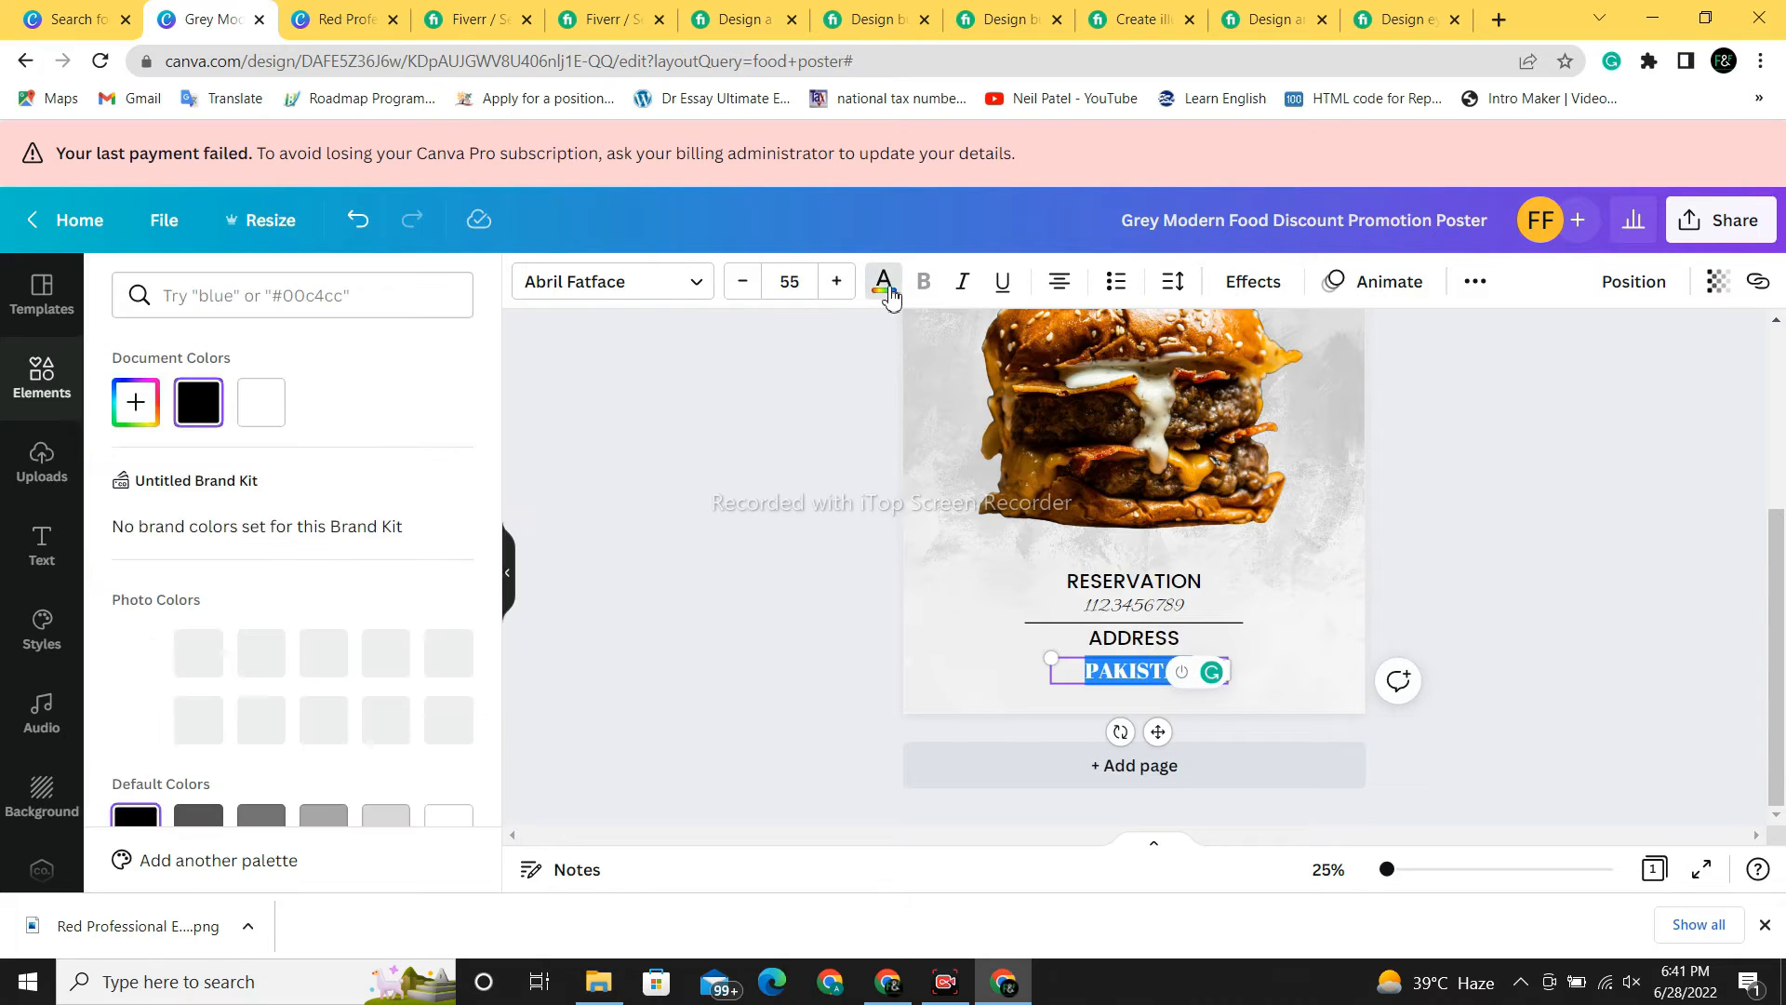
scroll(341, 808, "down", 2)
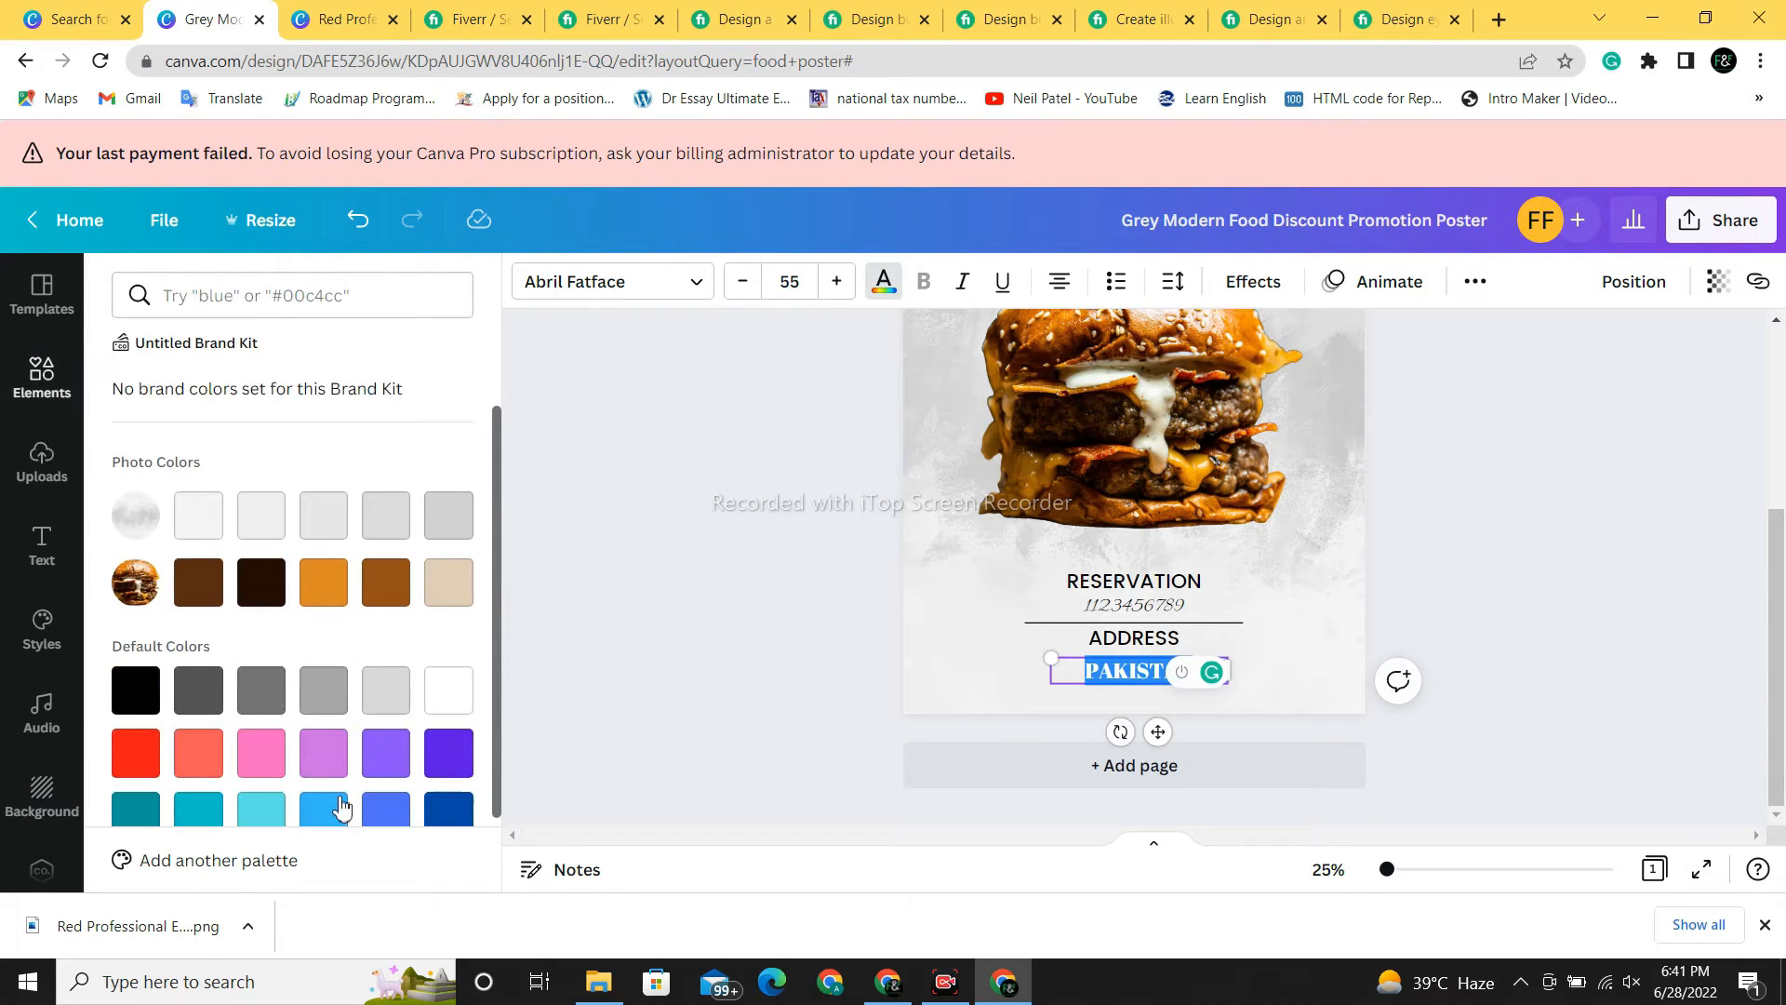
left_click(137, 765)
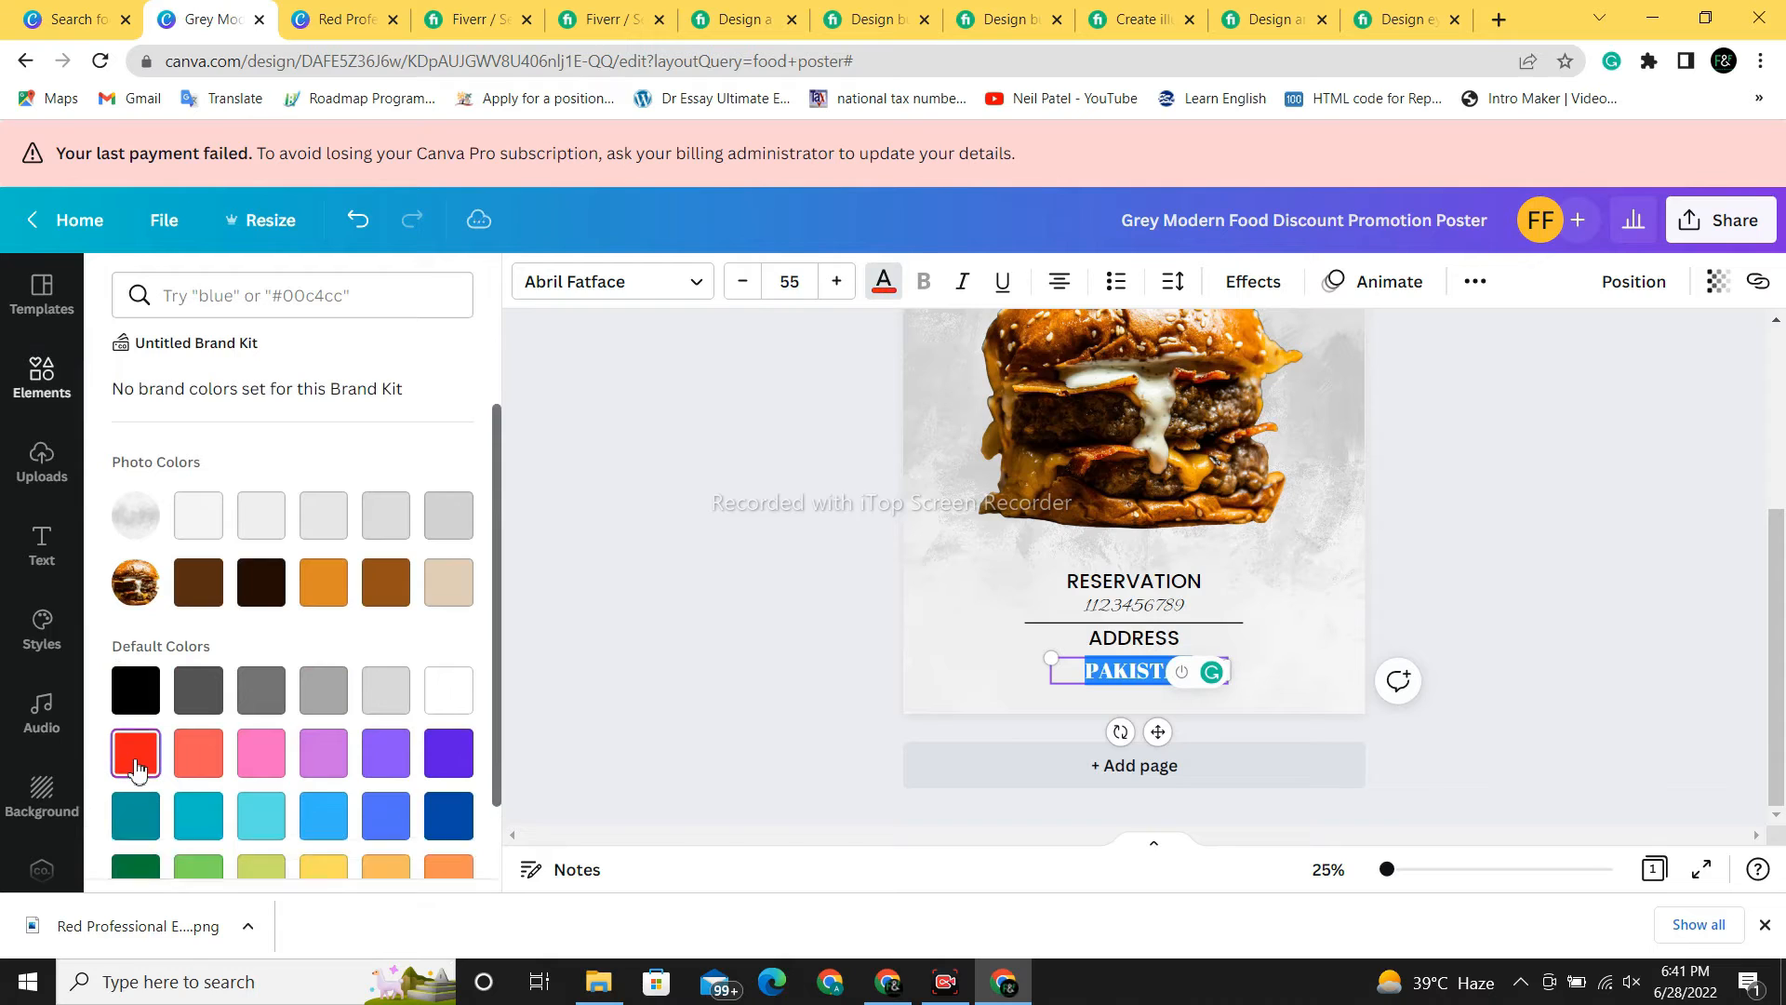
key("Escape")
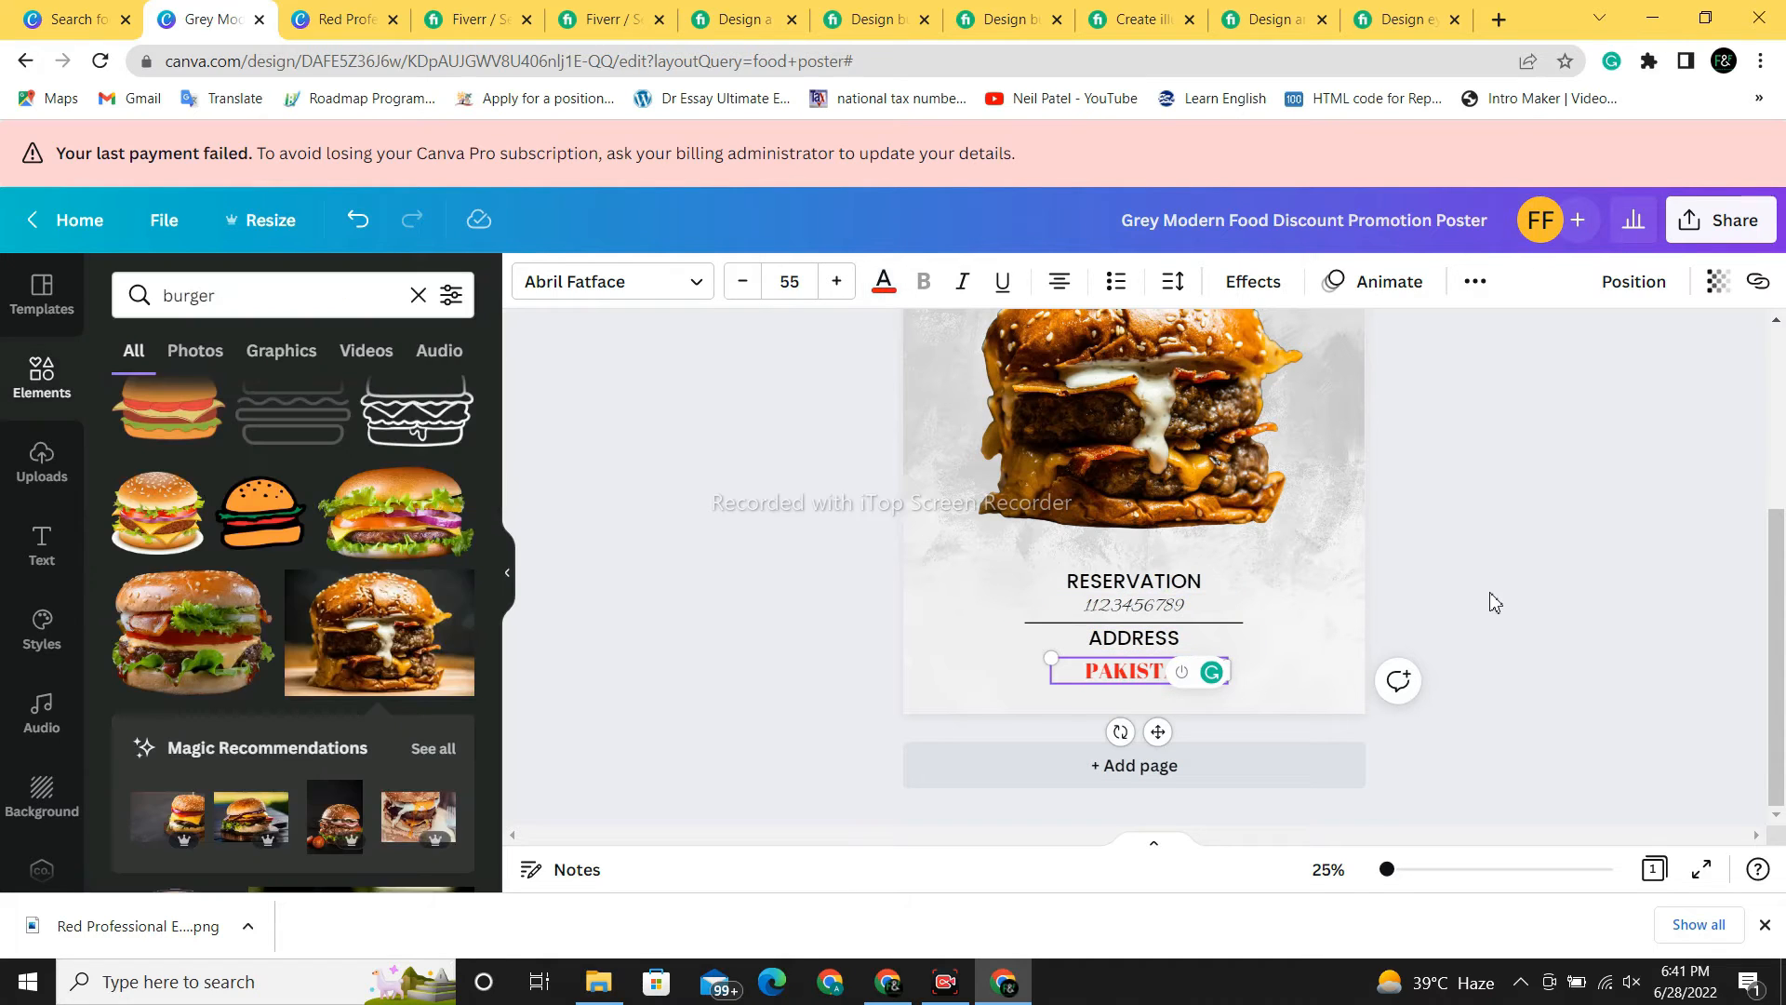
left_click(1495, 603)
- Make the poster background black after briefly trying red
left_click(965, 578)
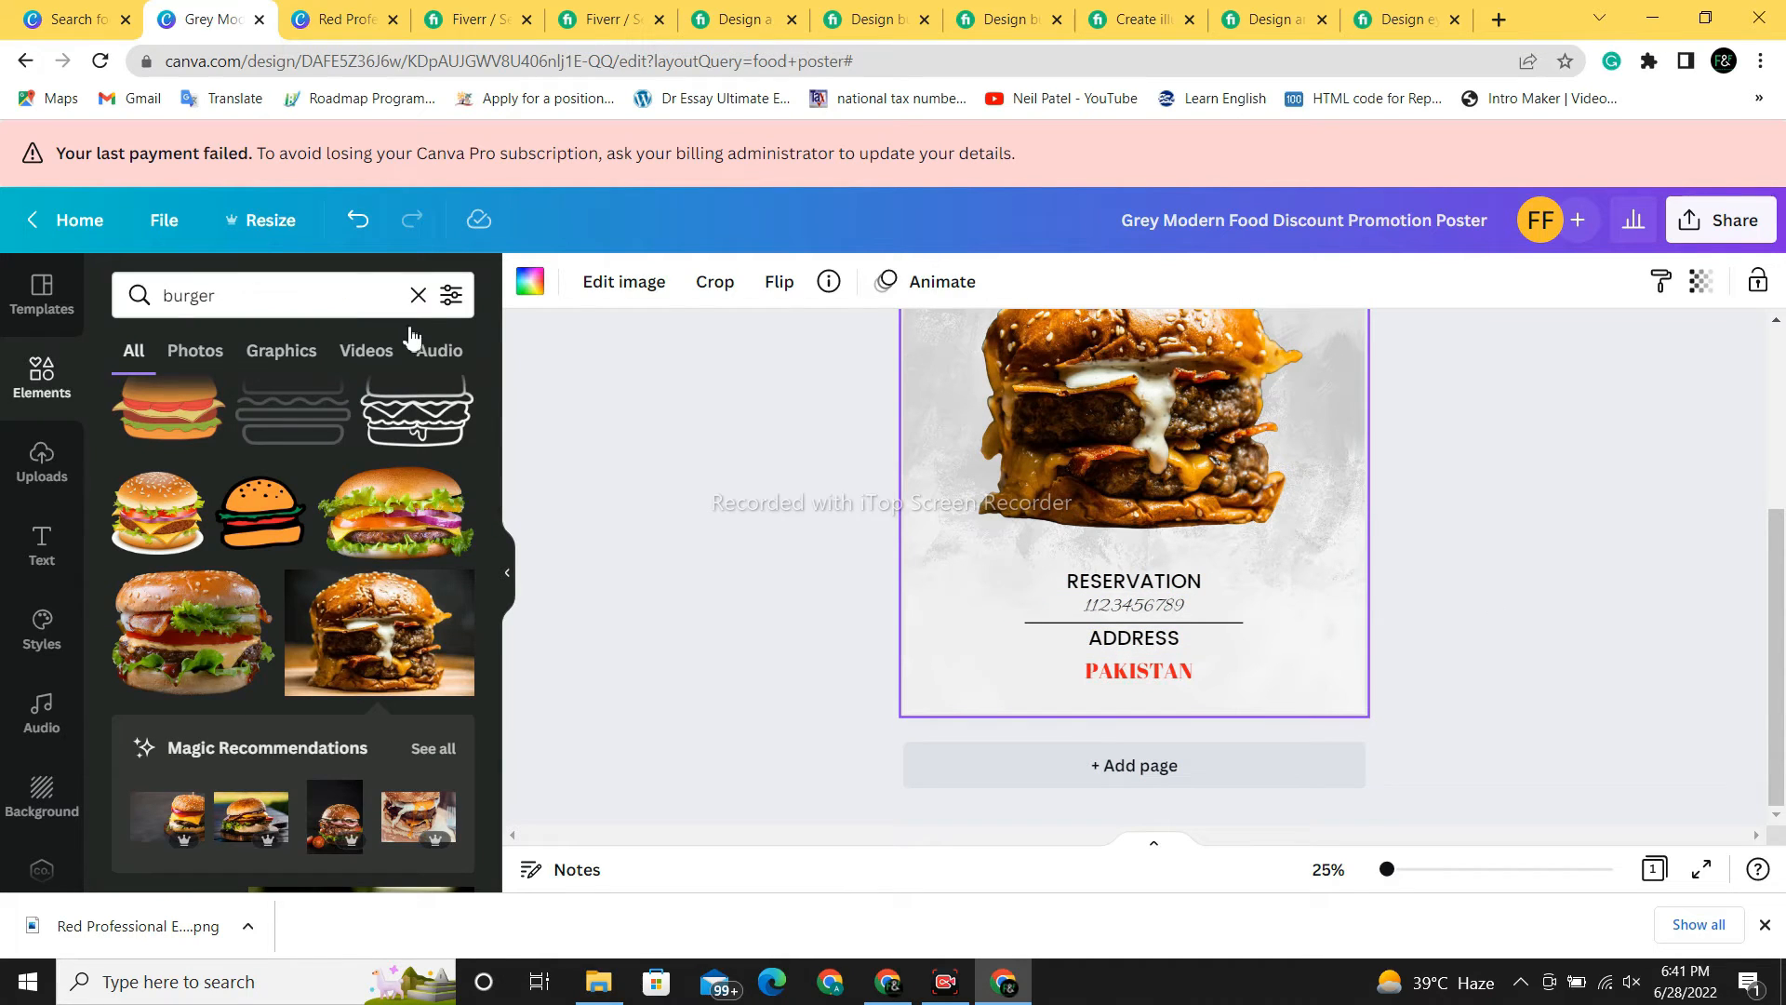
left_click(528, 294)
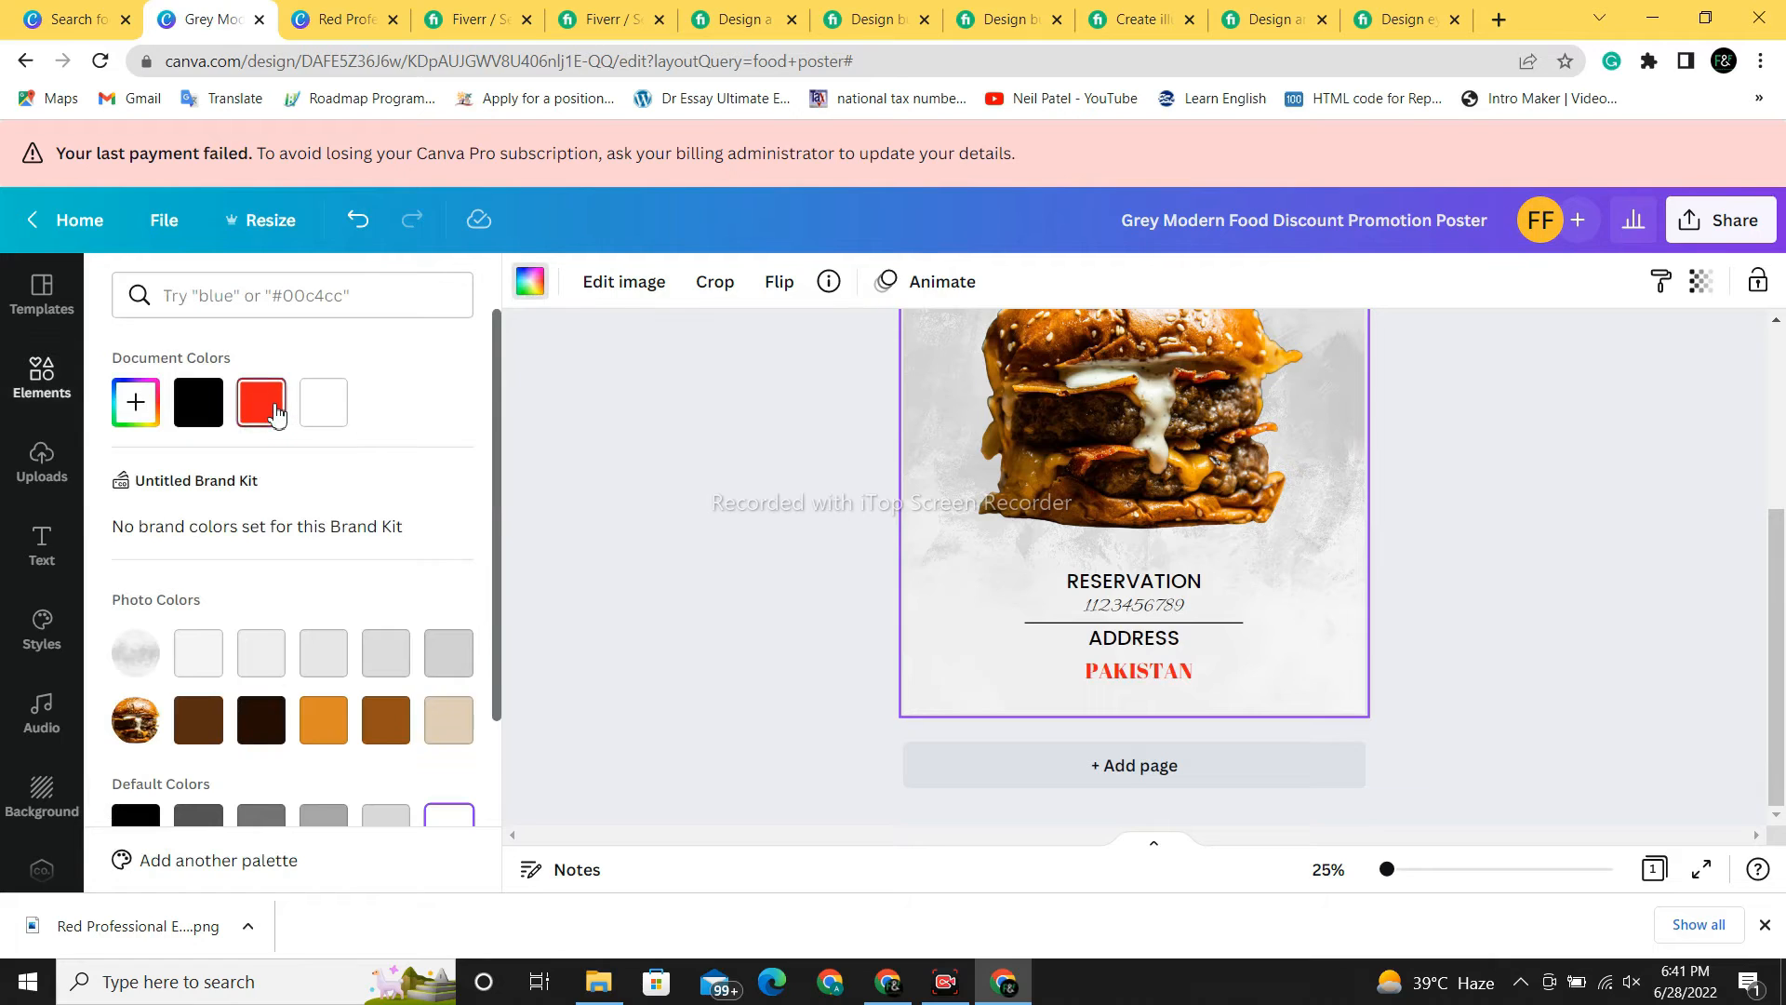
left_click(275, 412)
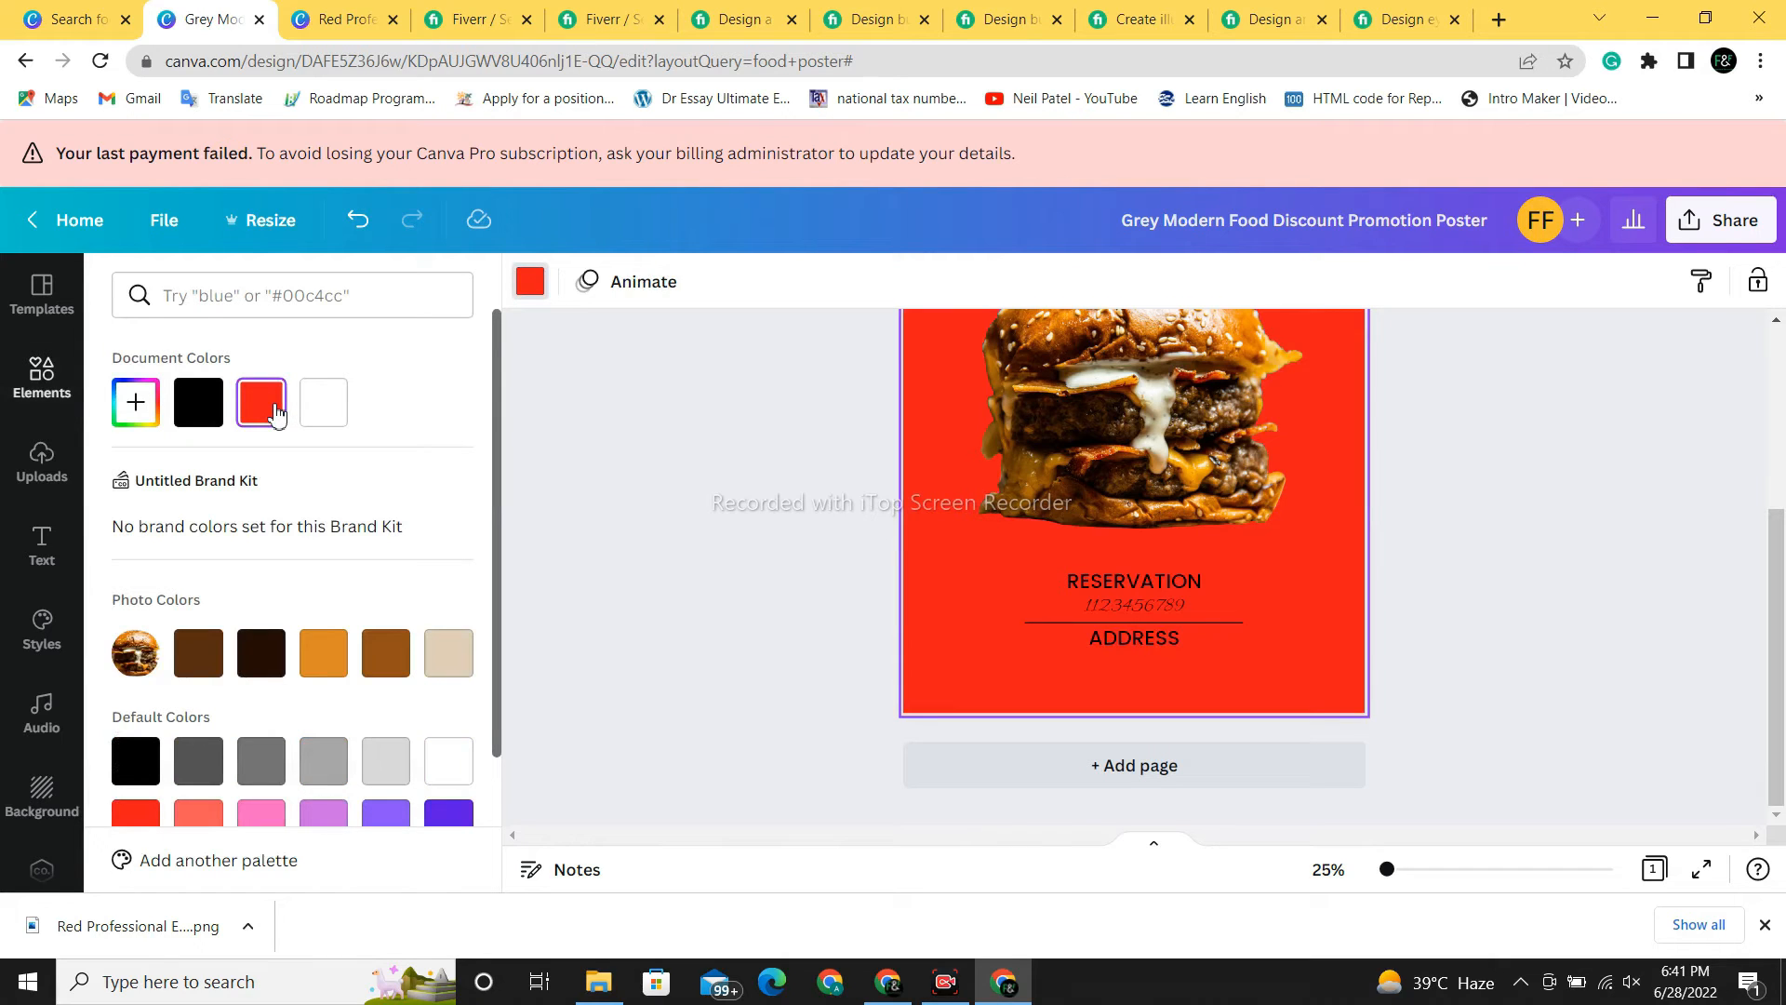
left_click(206, 426)
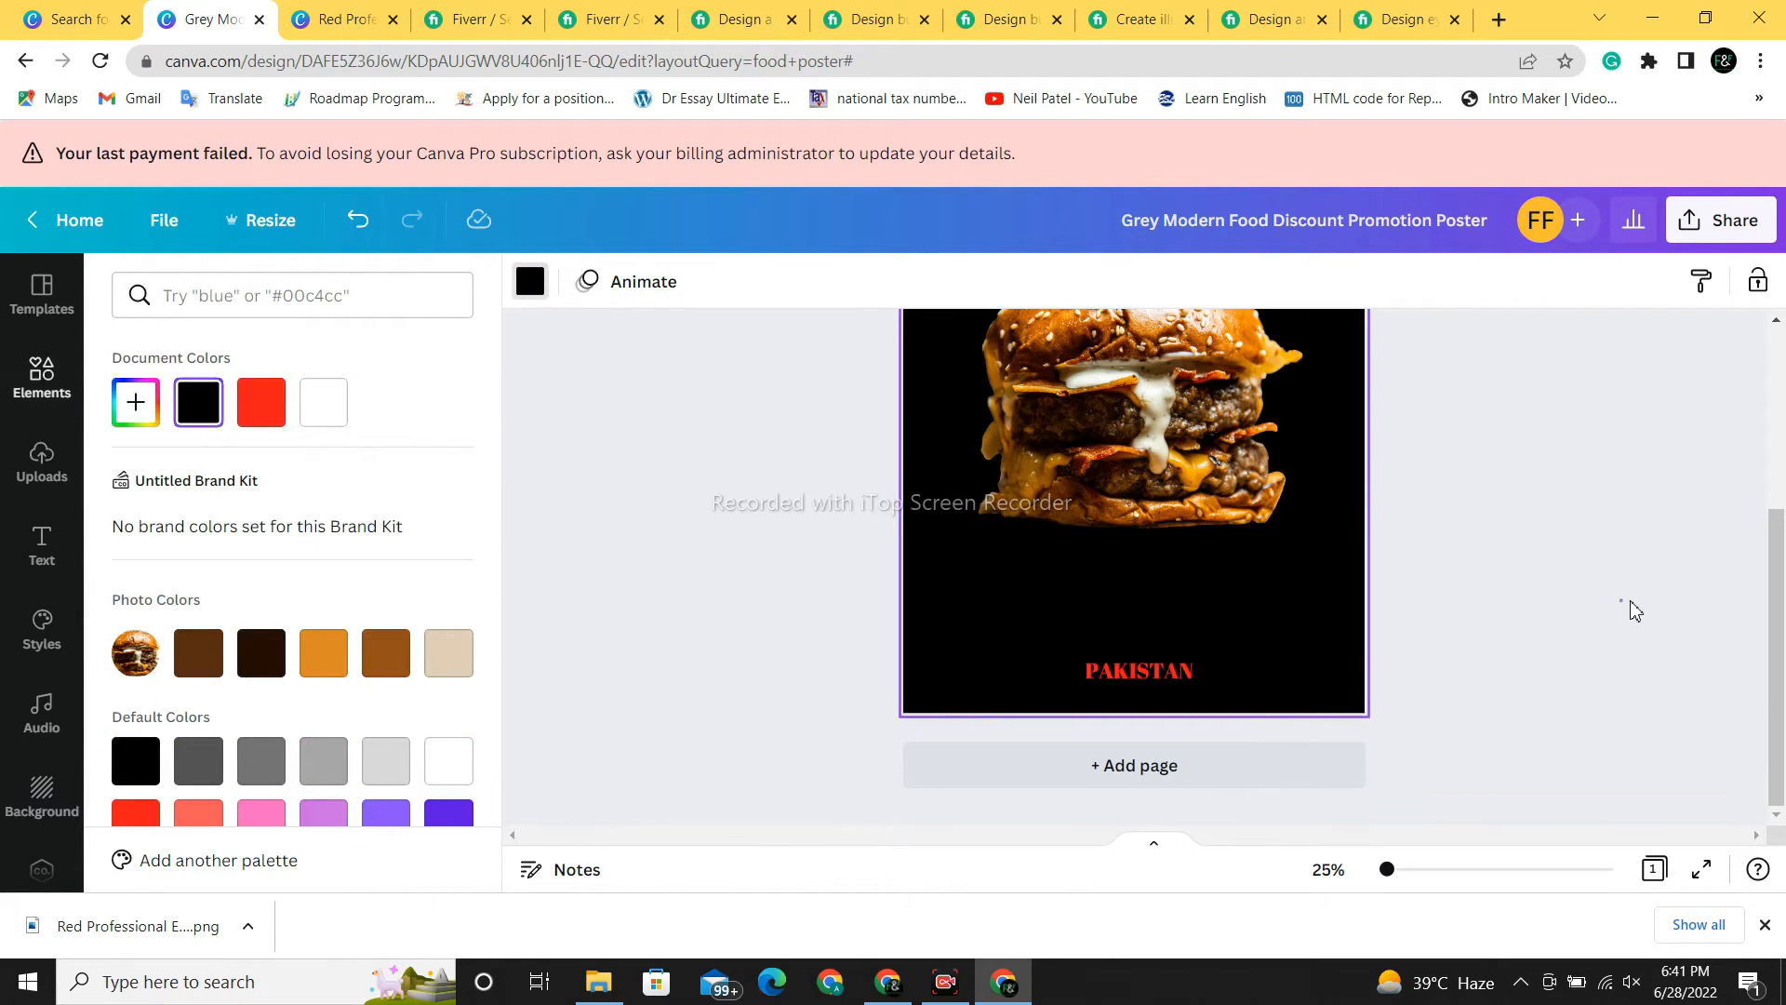
left_click(1623, 602)
left_click_drag(1777, 626, 1781, 517)
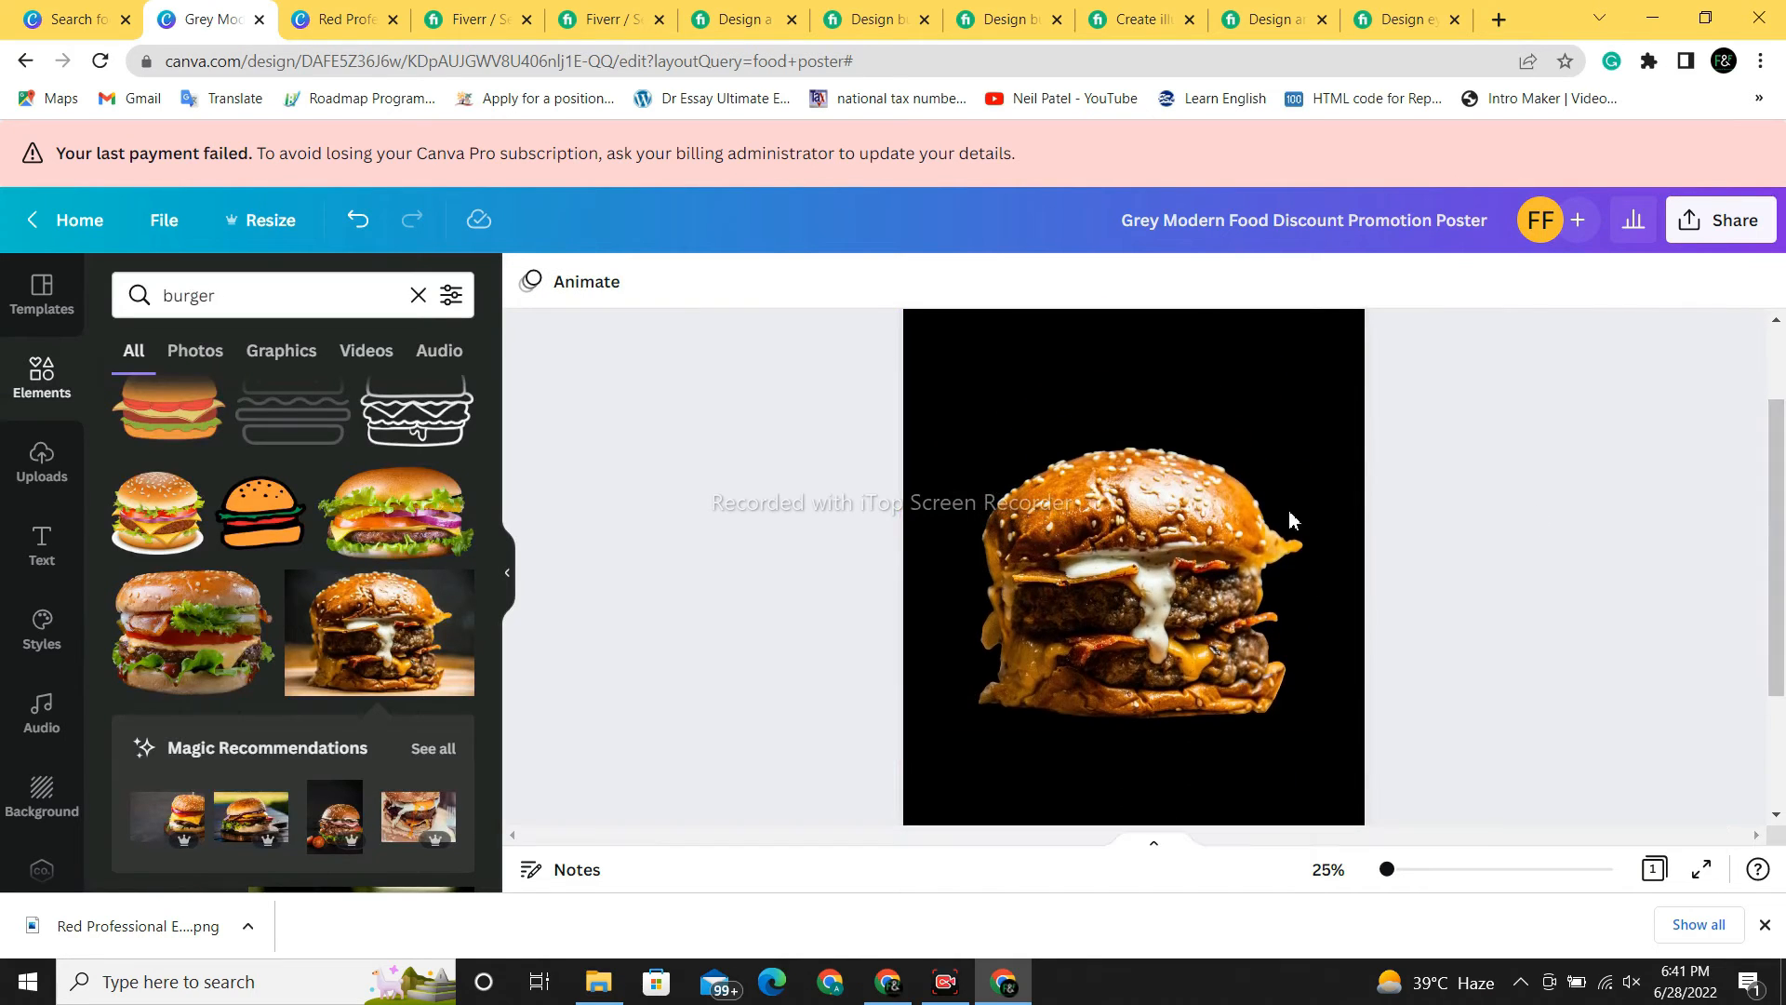
- Turn the 15% DISCOUNT ON WEEKEND line and the FIXY CAFE title red
left_click(1146, 382)
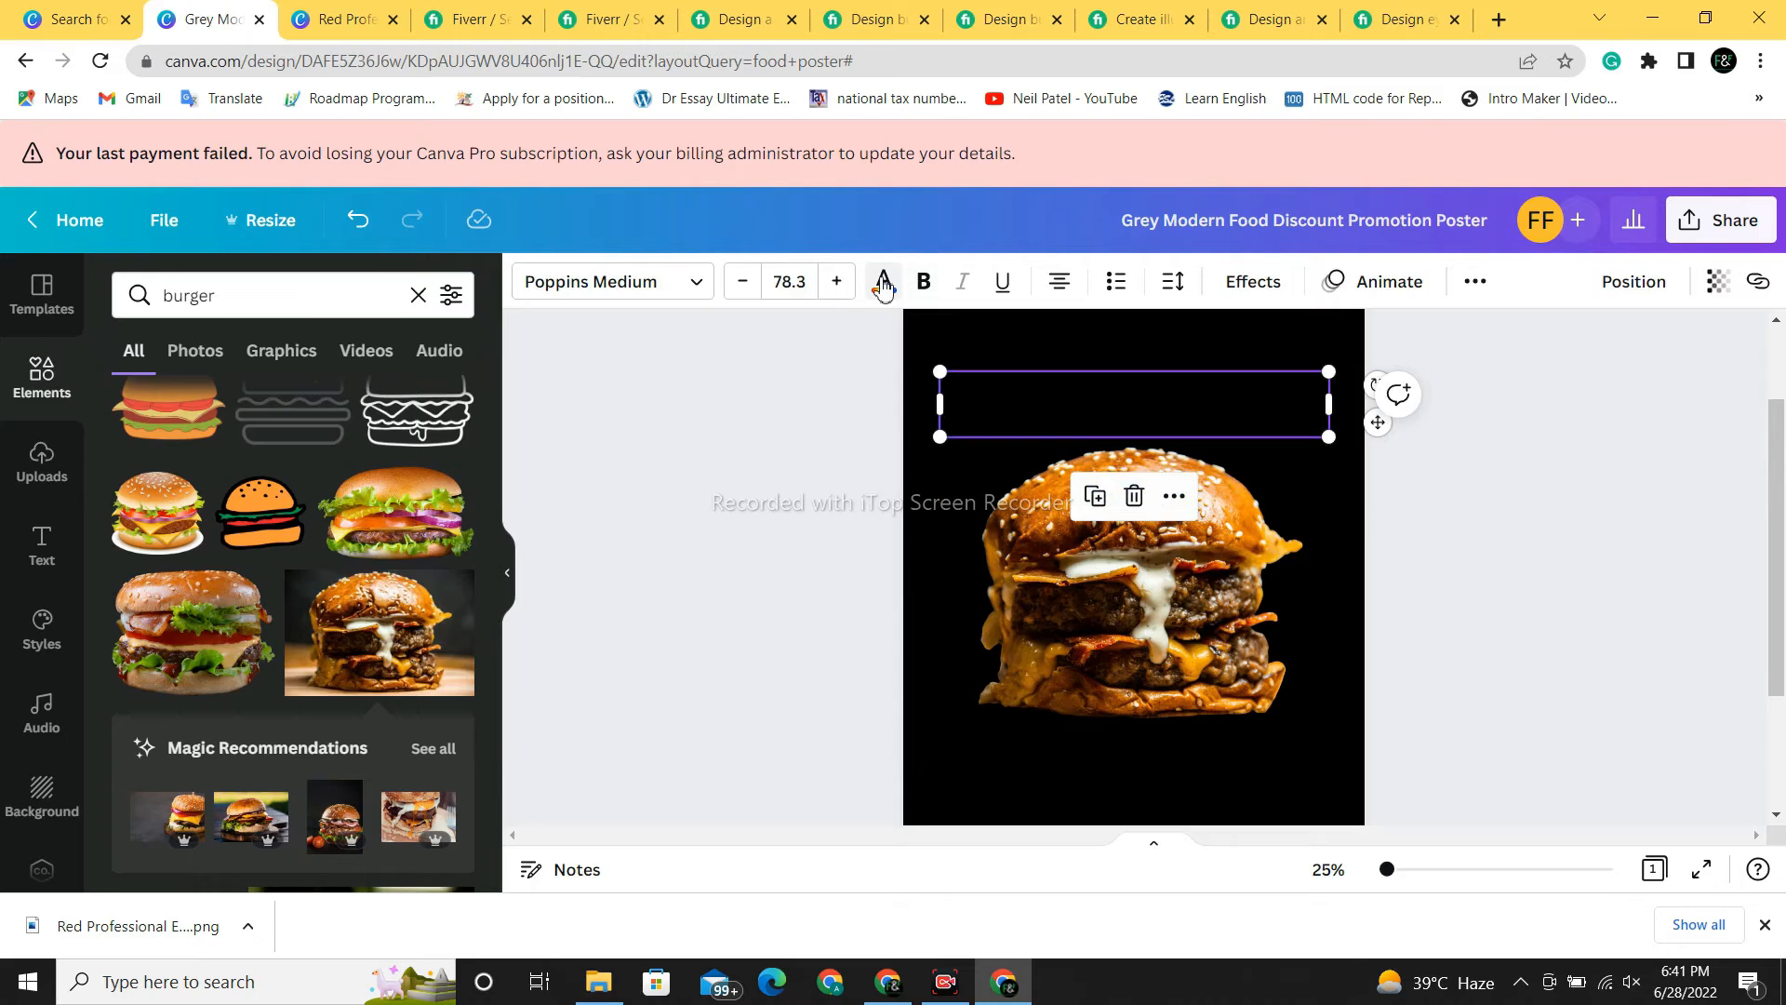
left_click(884, 284)
left_click(263, 407)
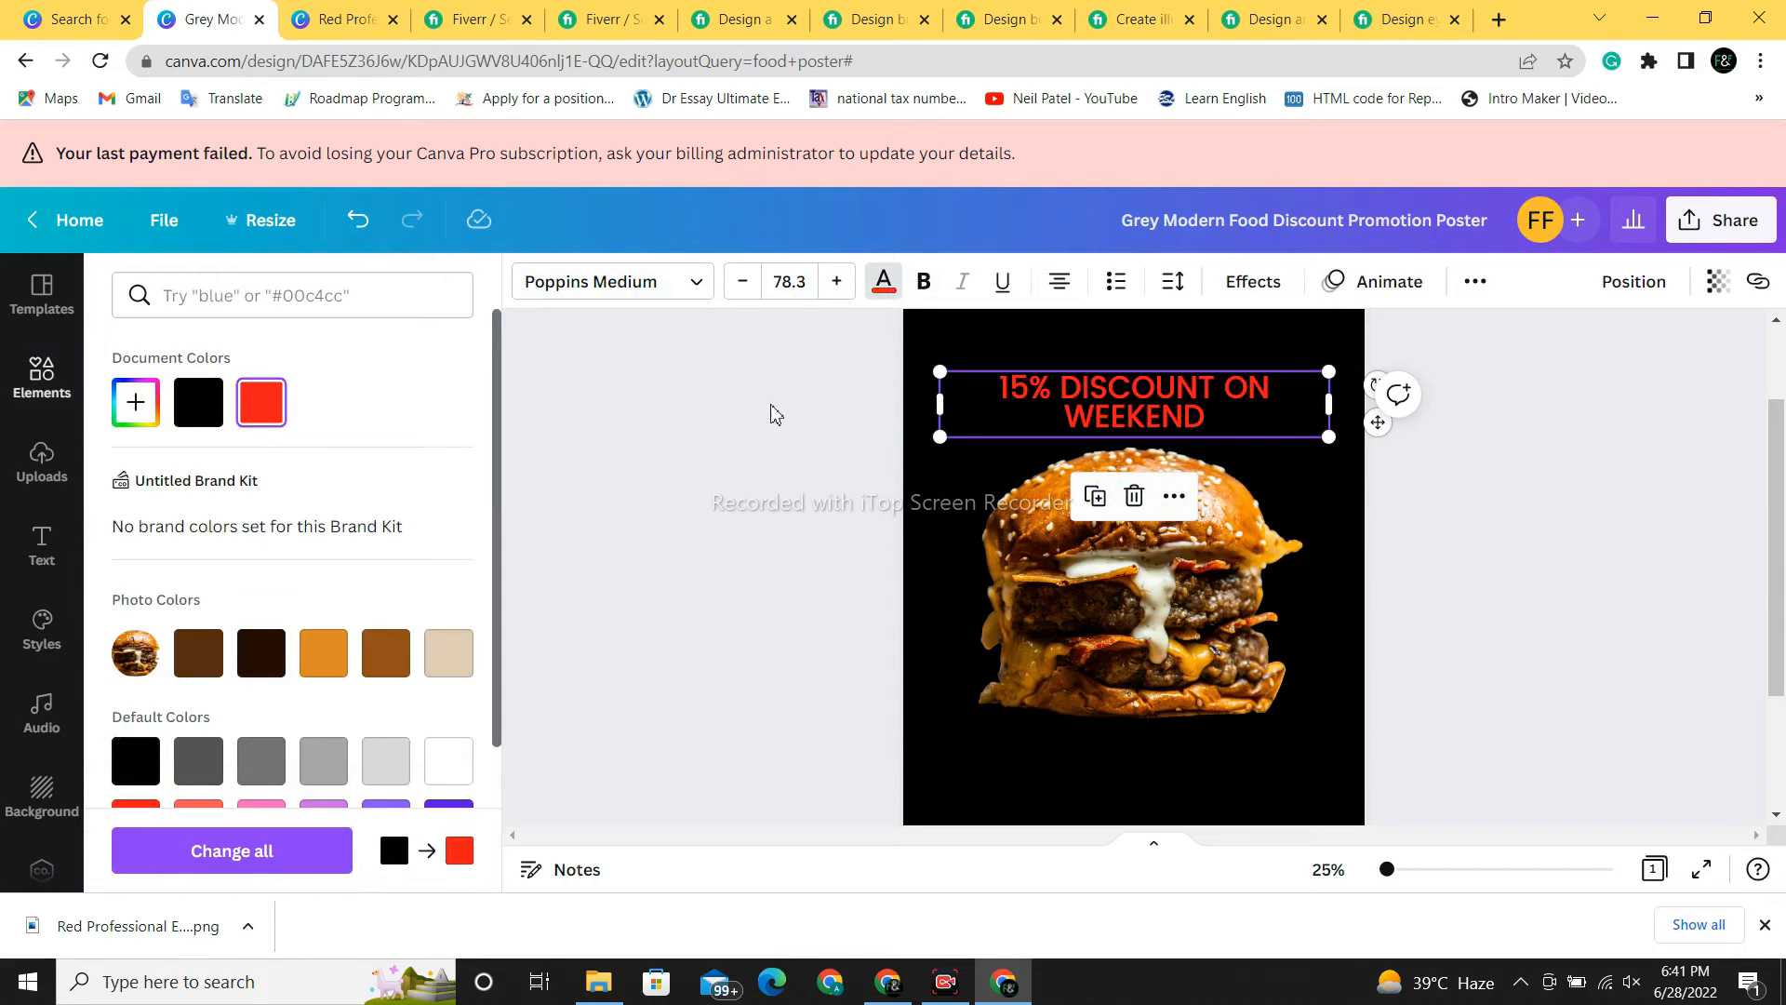
left_click_drag(1776, 484, 1776, 462)
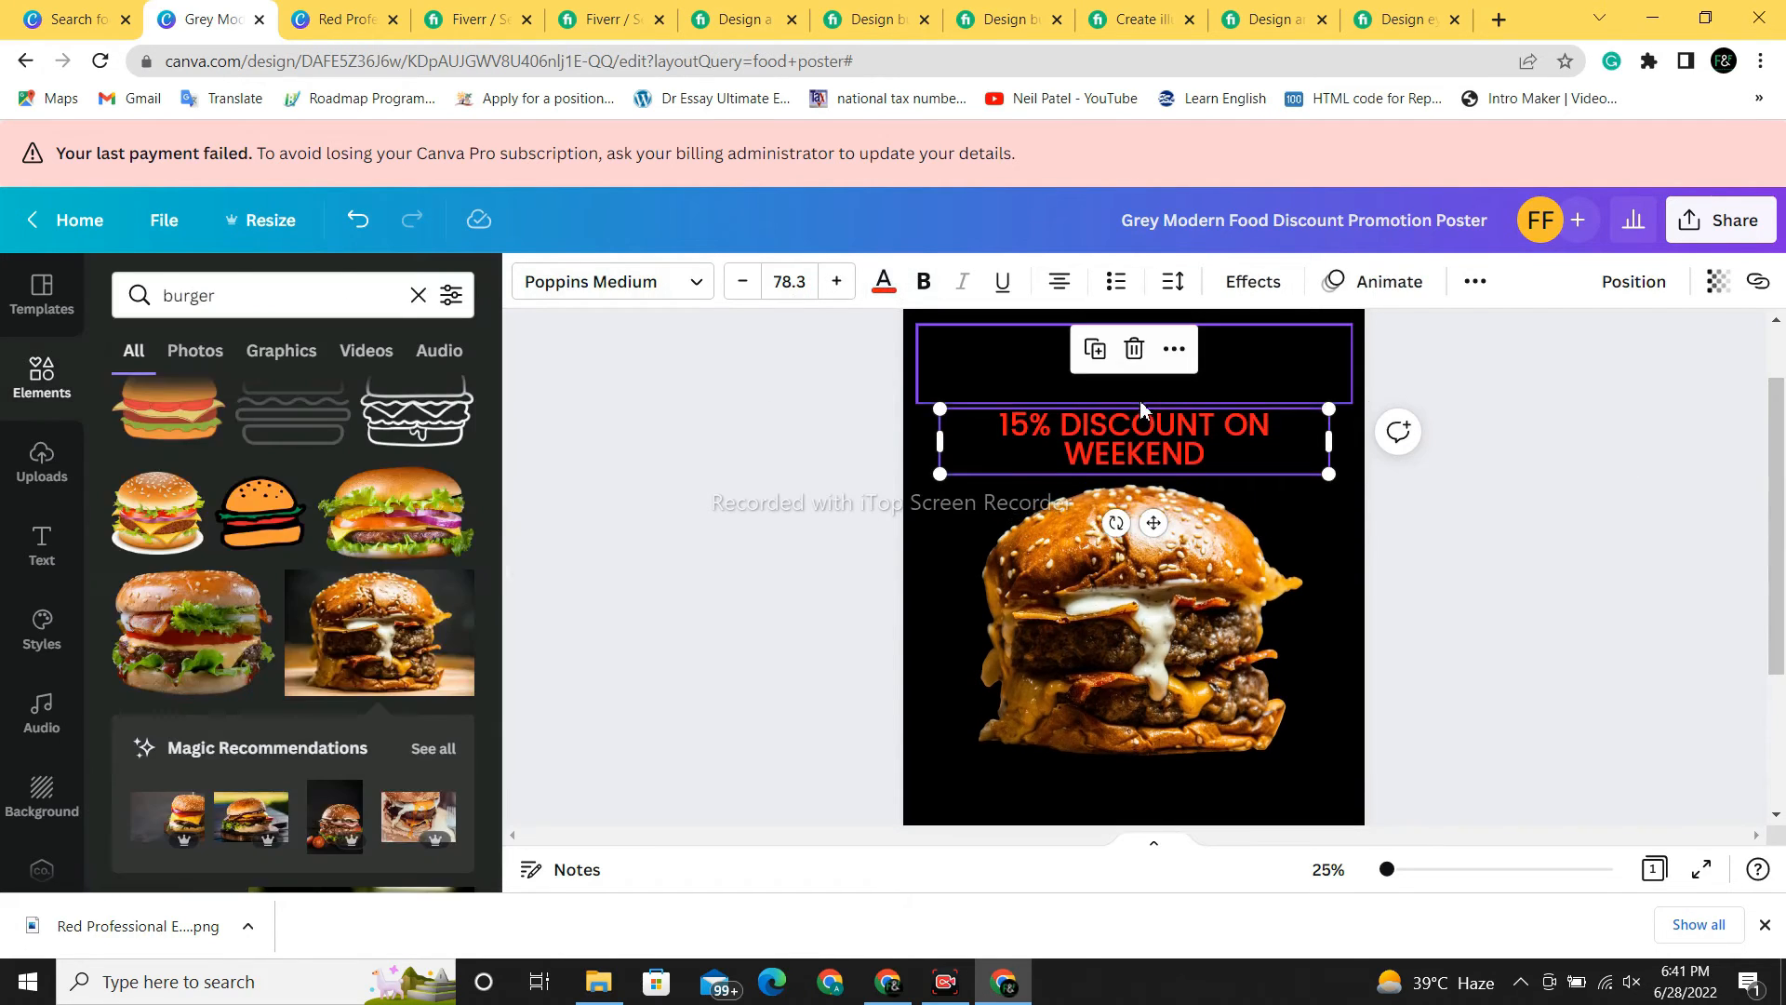
left_click(1138, 387)
left_click(884, 281)
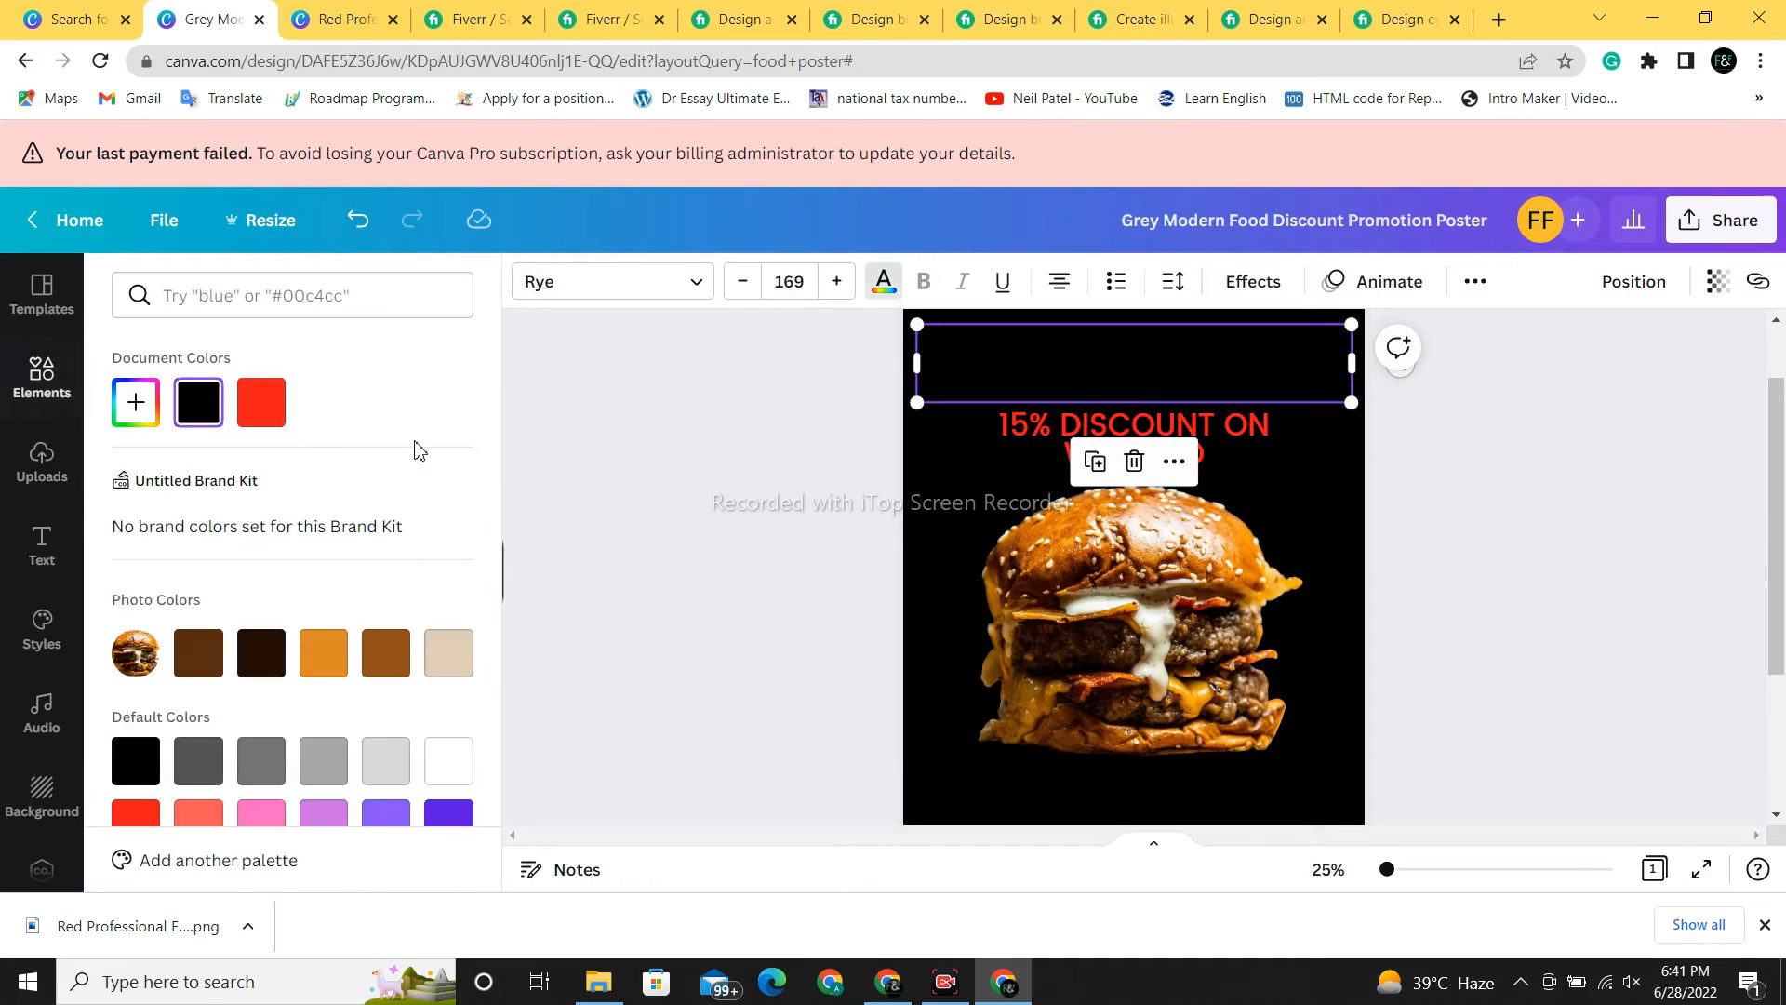
left_click(261, 402)
left_click(1553, 610)
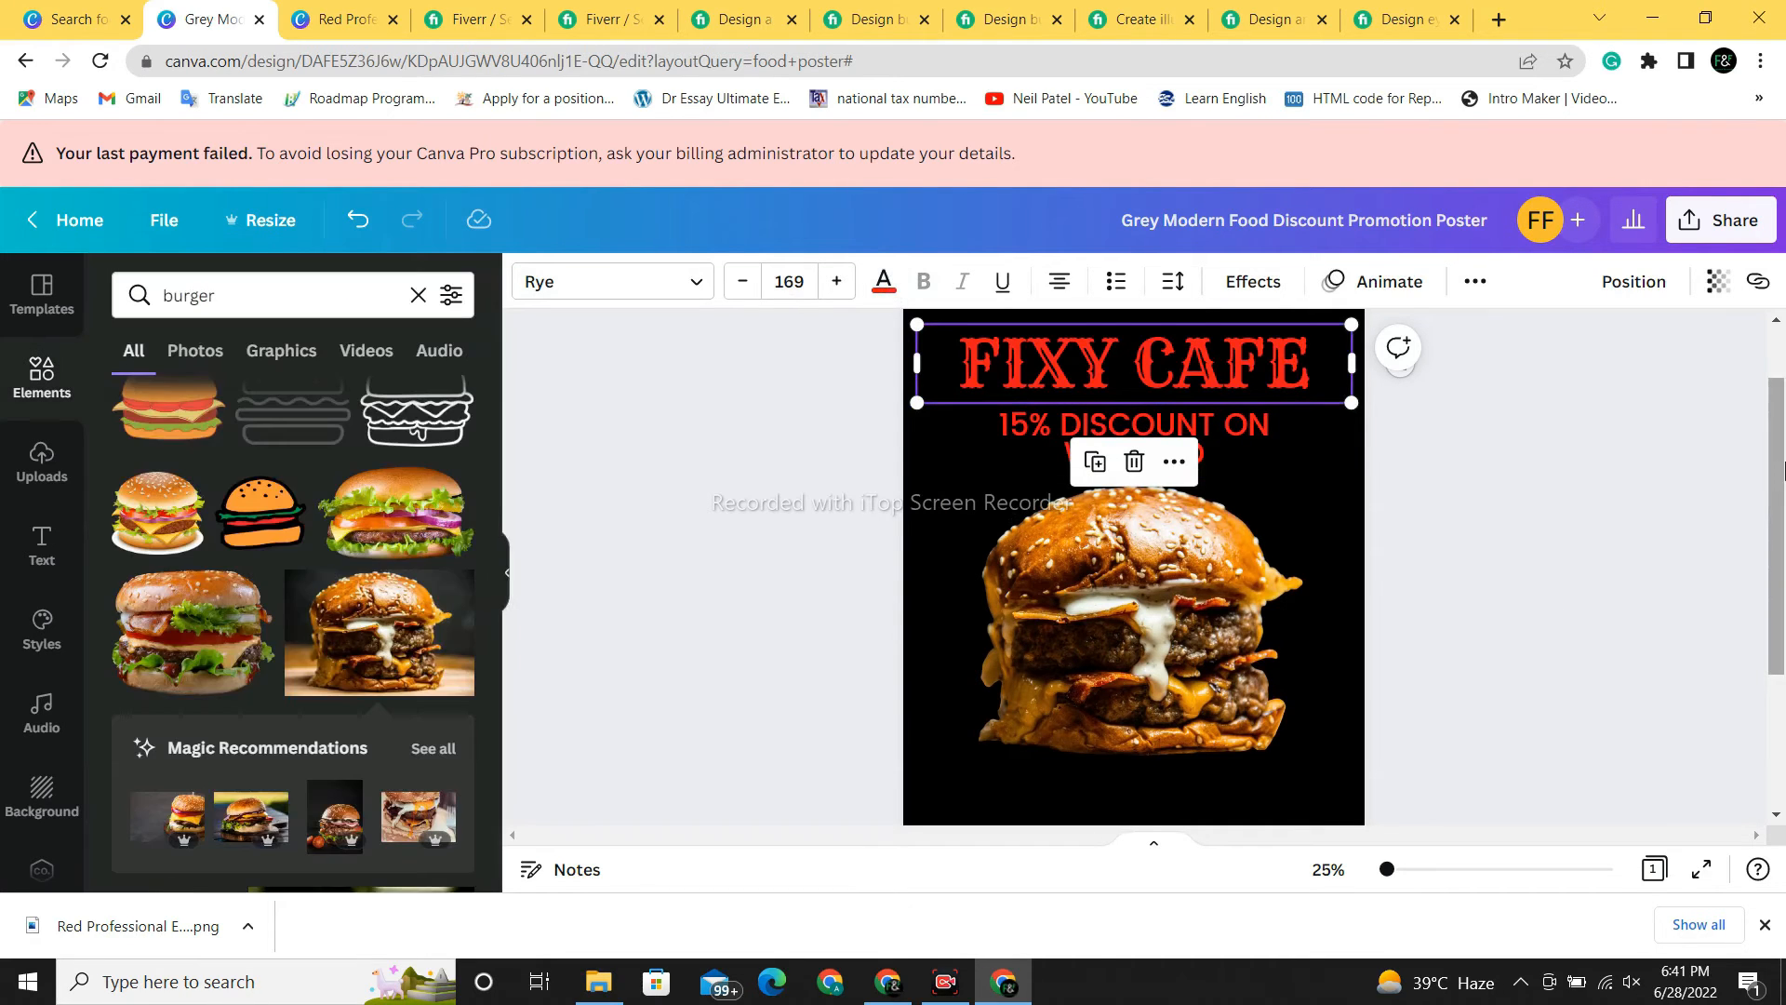
left_click_drag(1775, 535, 1776, 620)
- Make the phone number text red
left_click(1182, 772)
left_click(1654, 586)
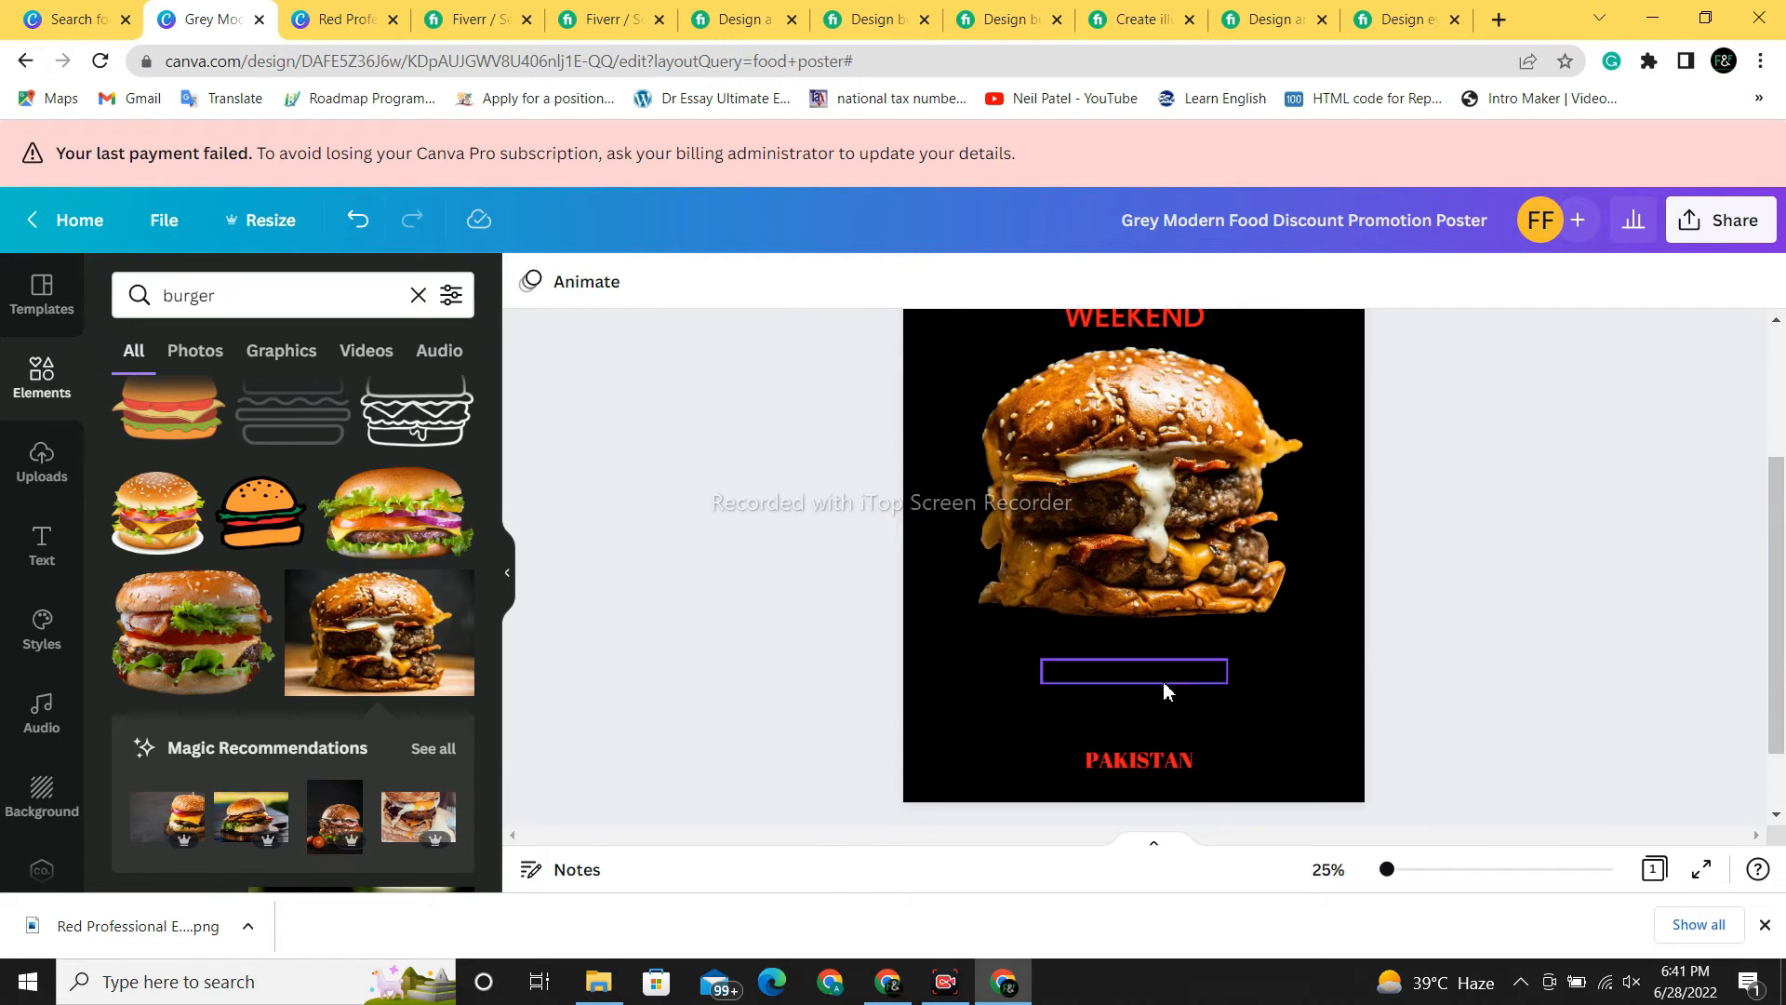
left_click(1163, 680)
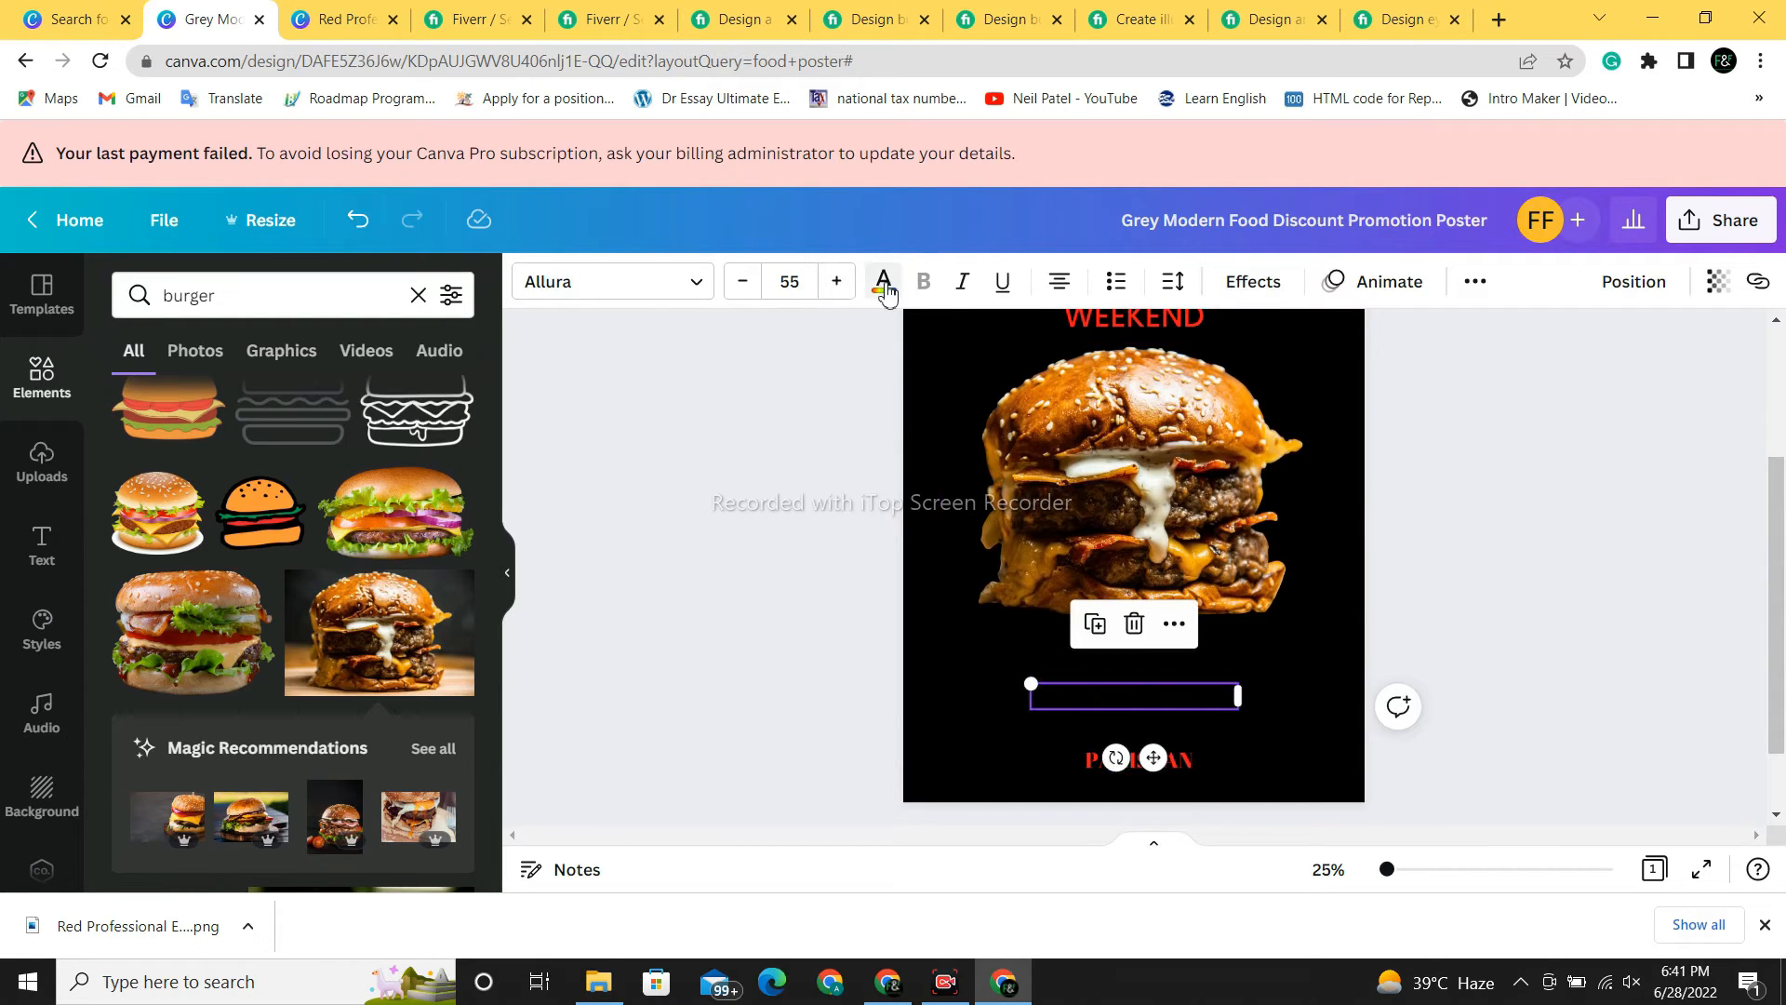
left_click(883, 281)
left_click(260, 402)
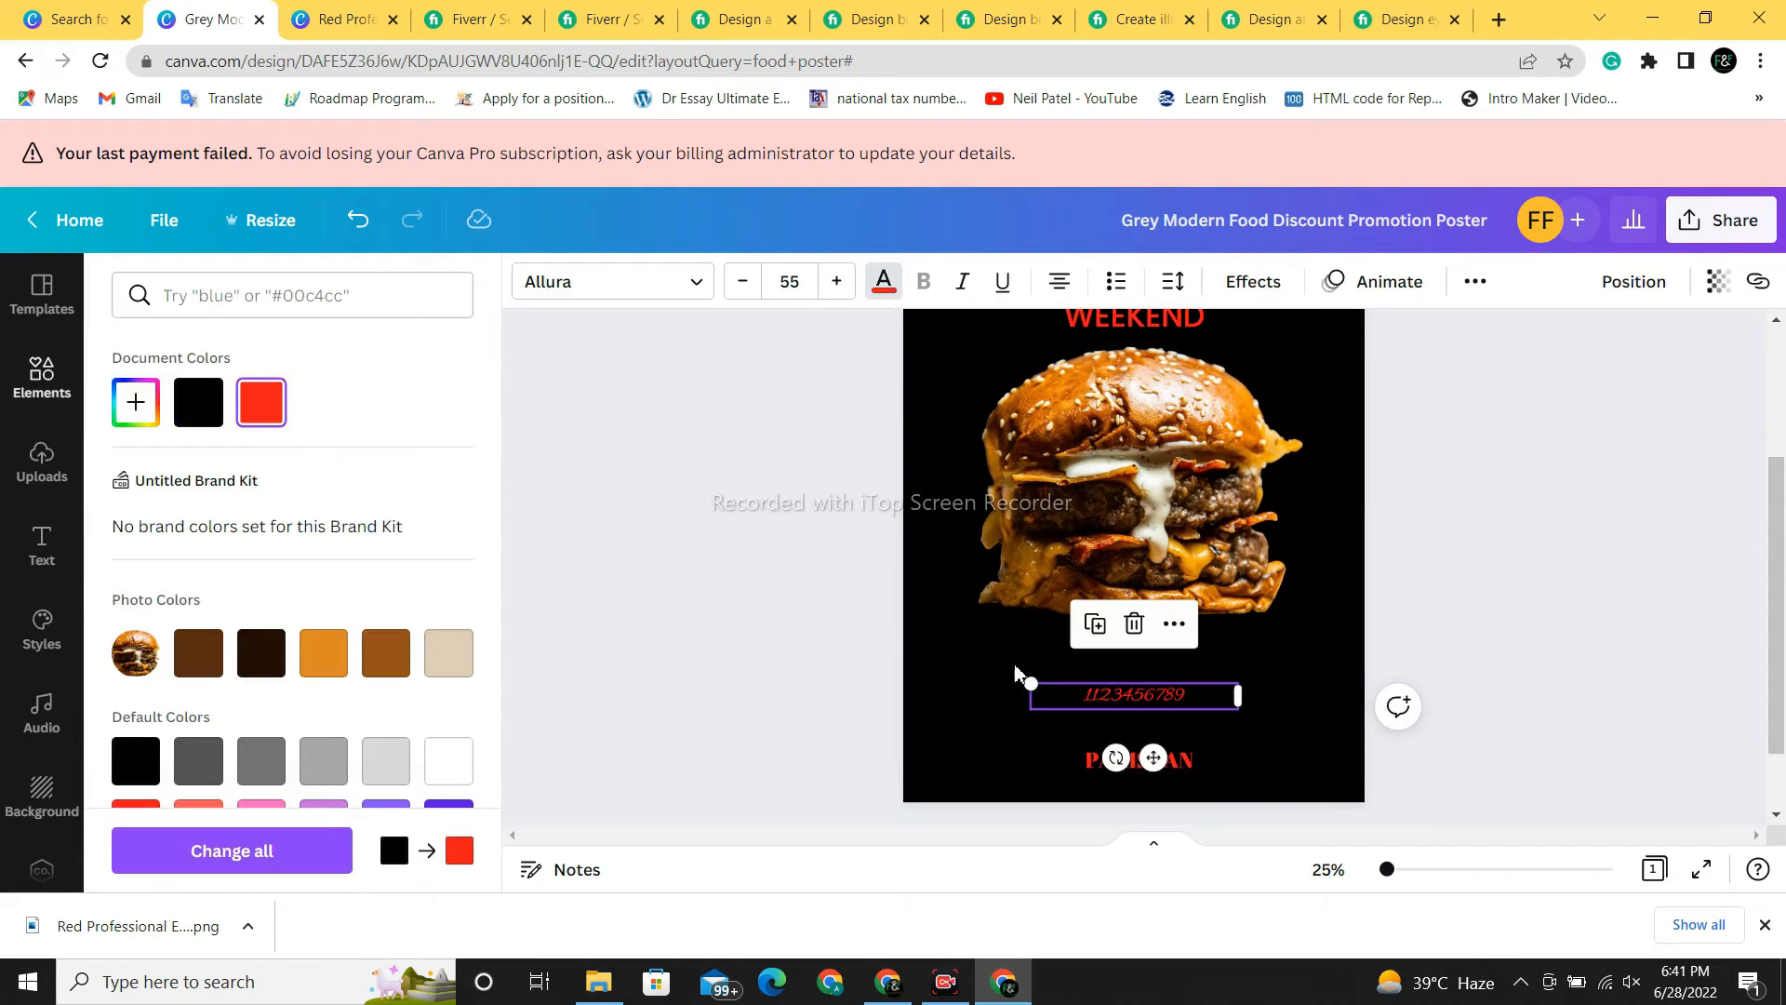
- Make the RESERVATION and ADDRESS headings red
left_click(1171, 672)
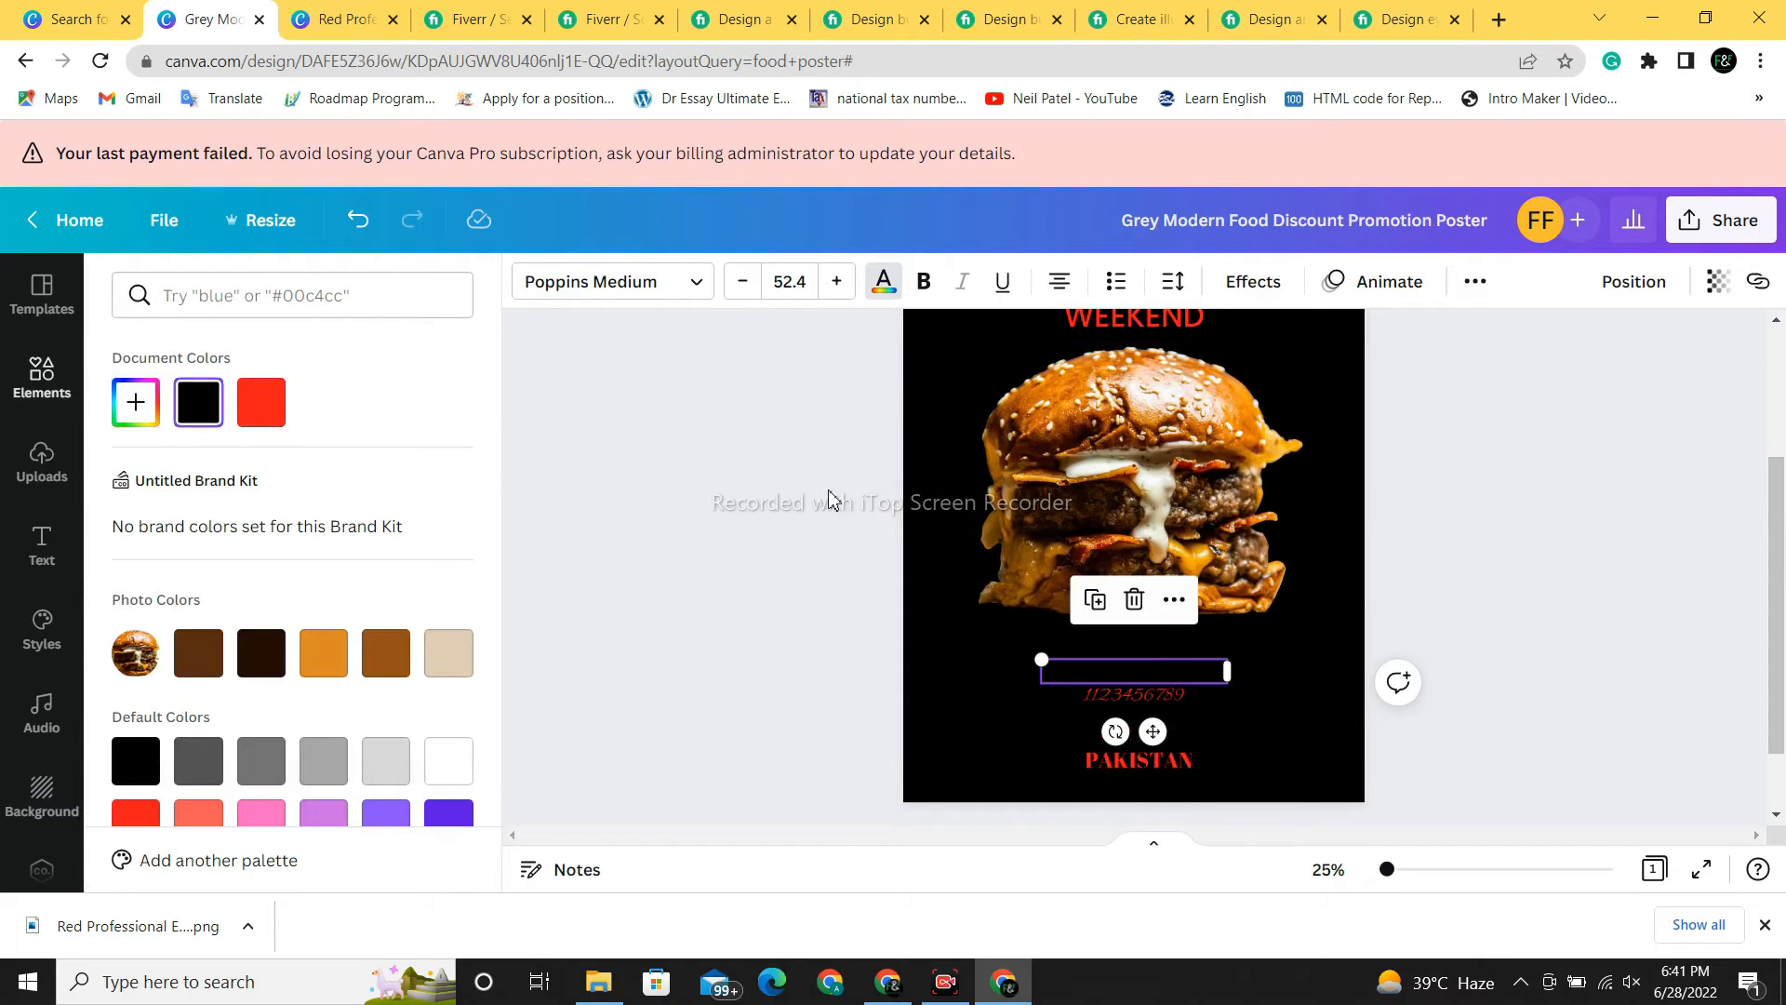
left_click(888, 279)
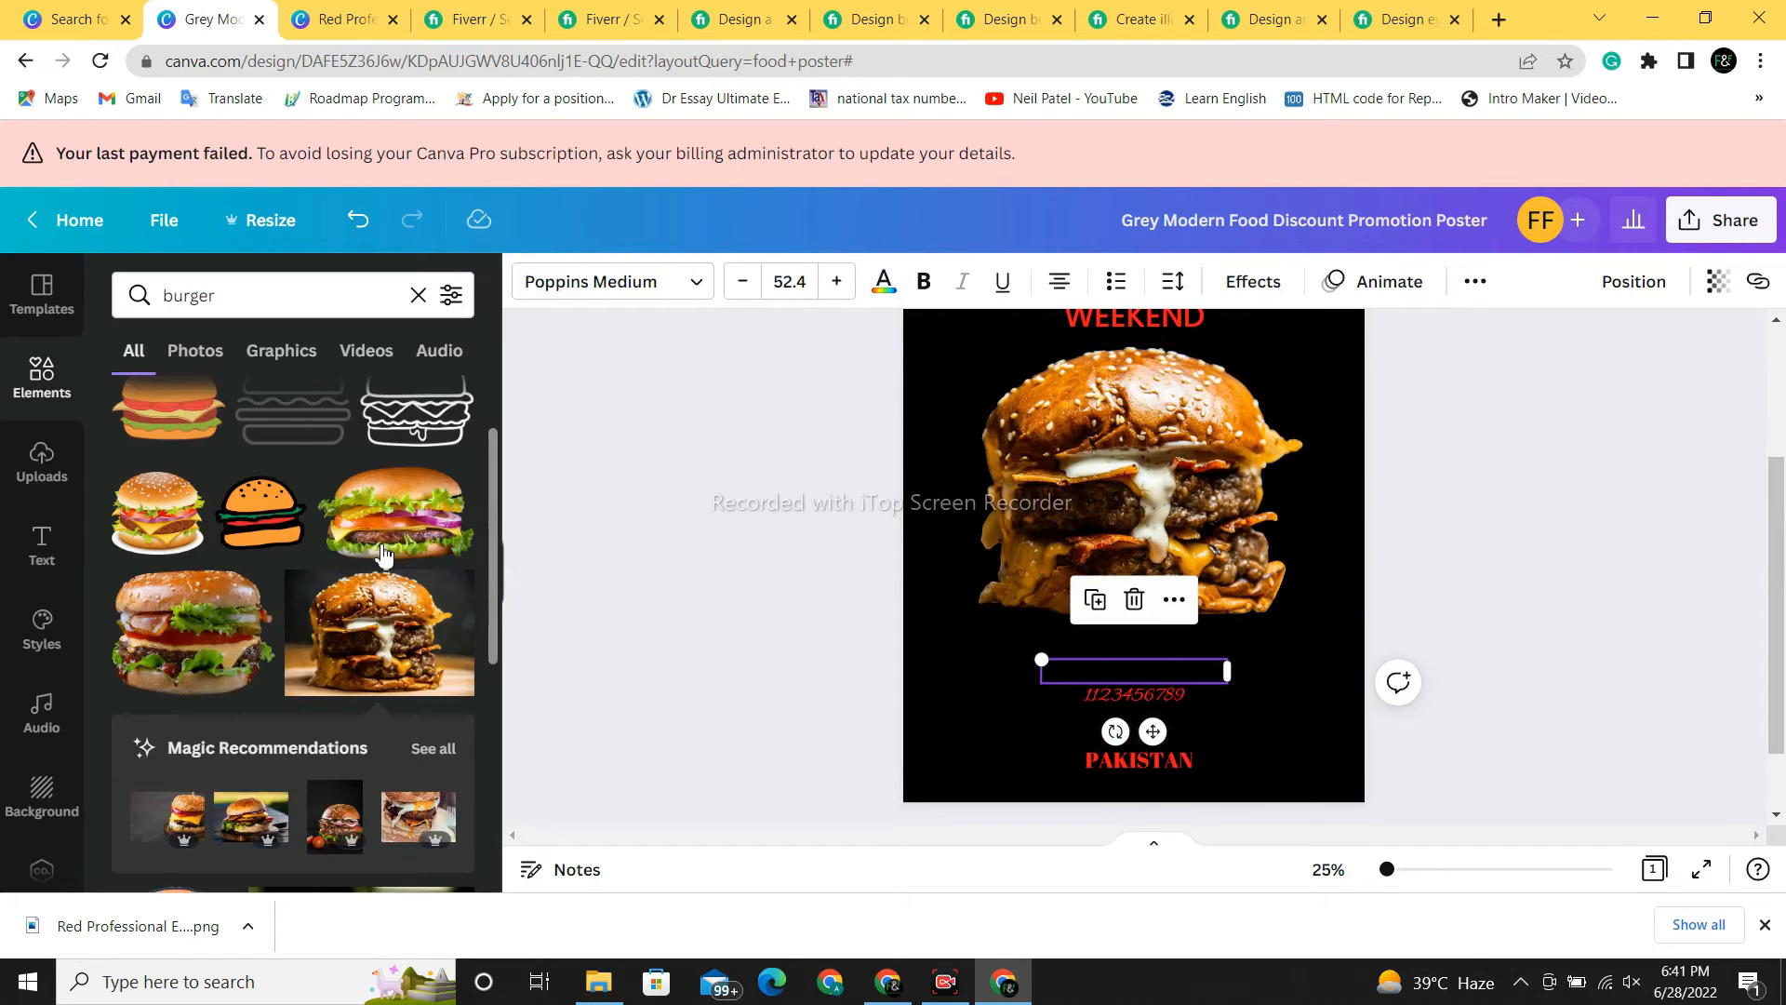
left_click(883, 290)
left_click(261, 402)
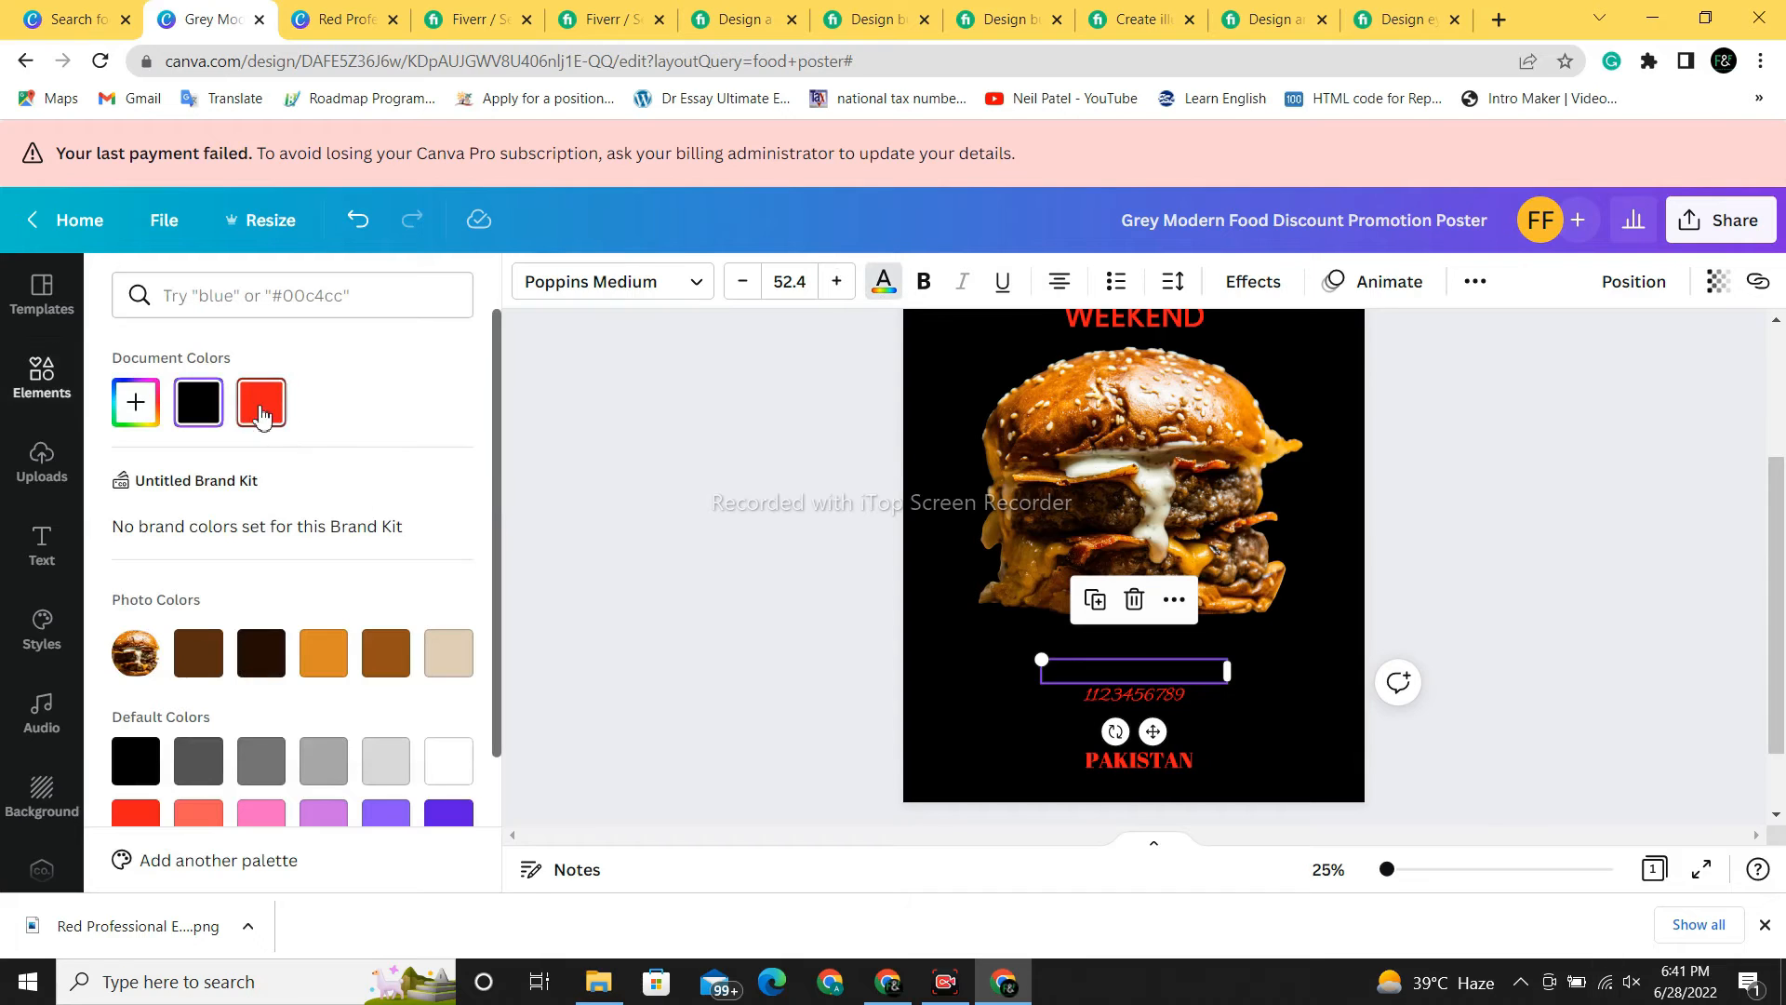
left_click(1210, 730)
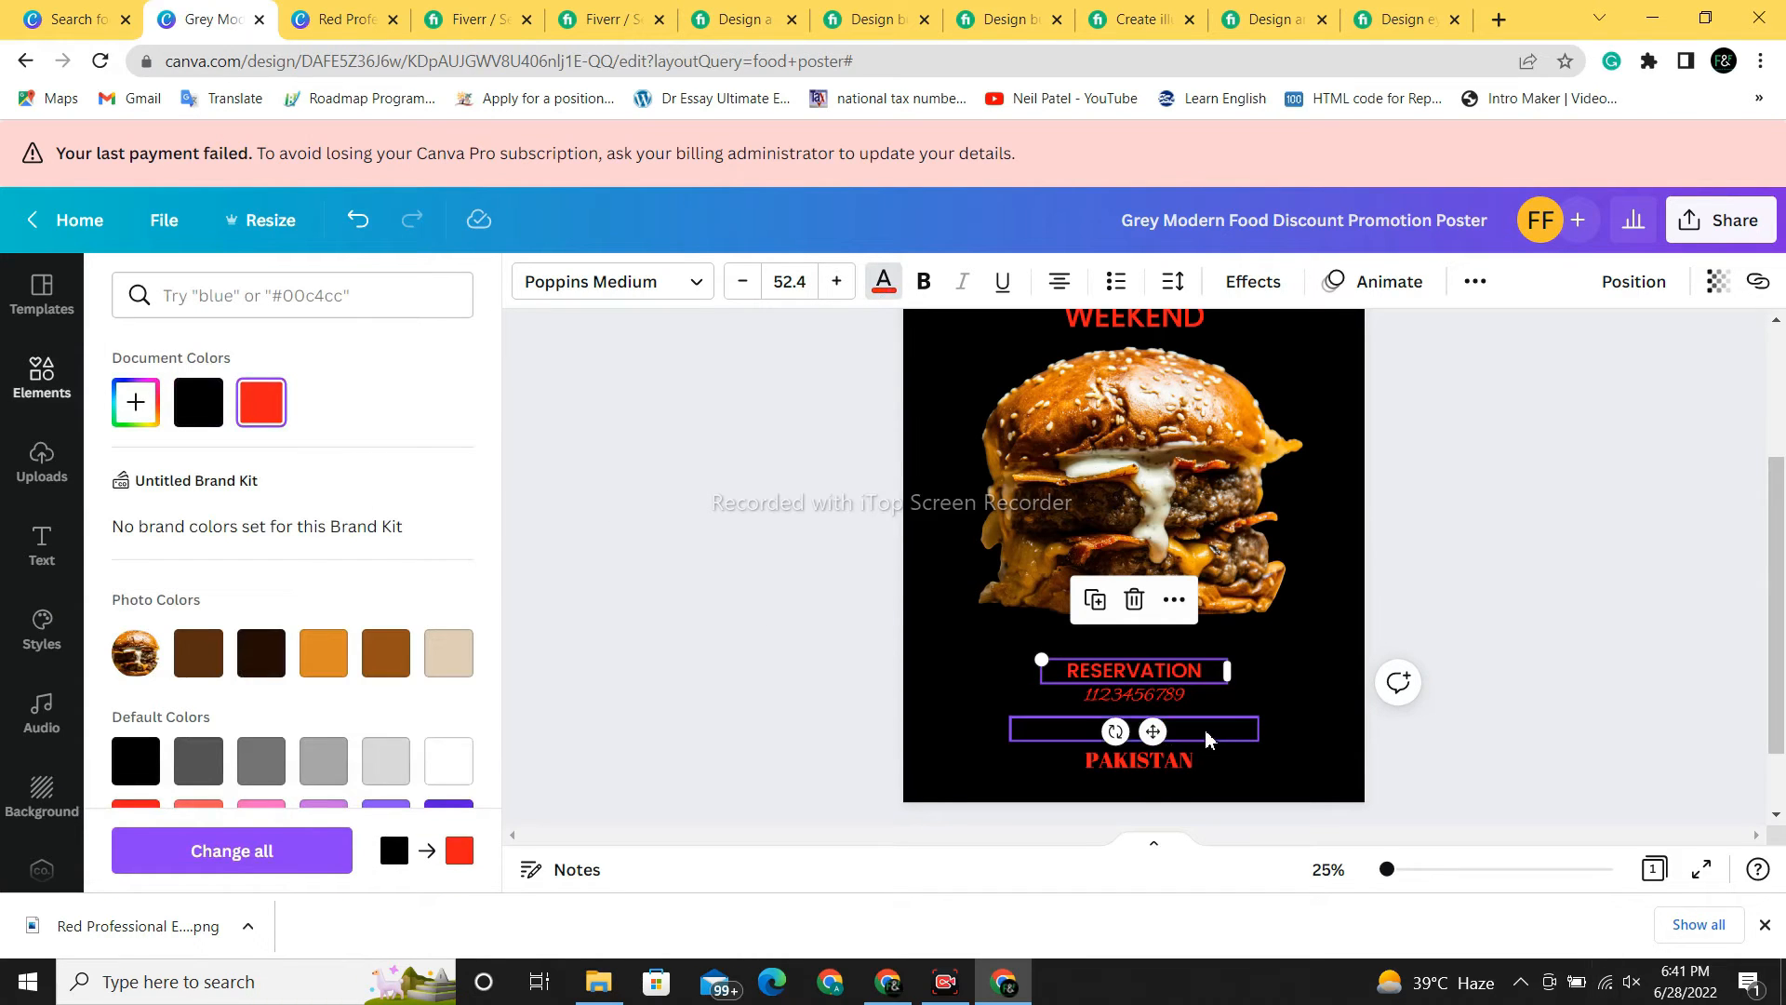
left_click(883, 279)
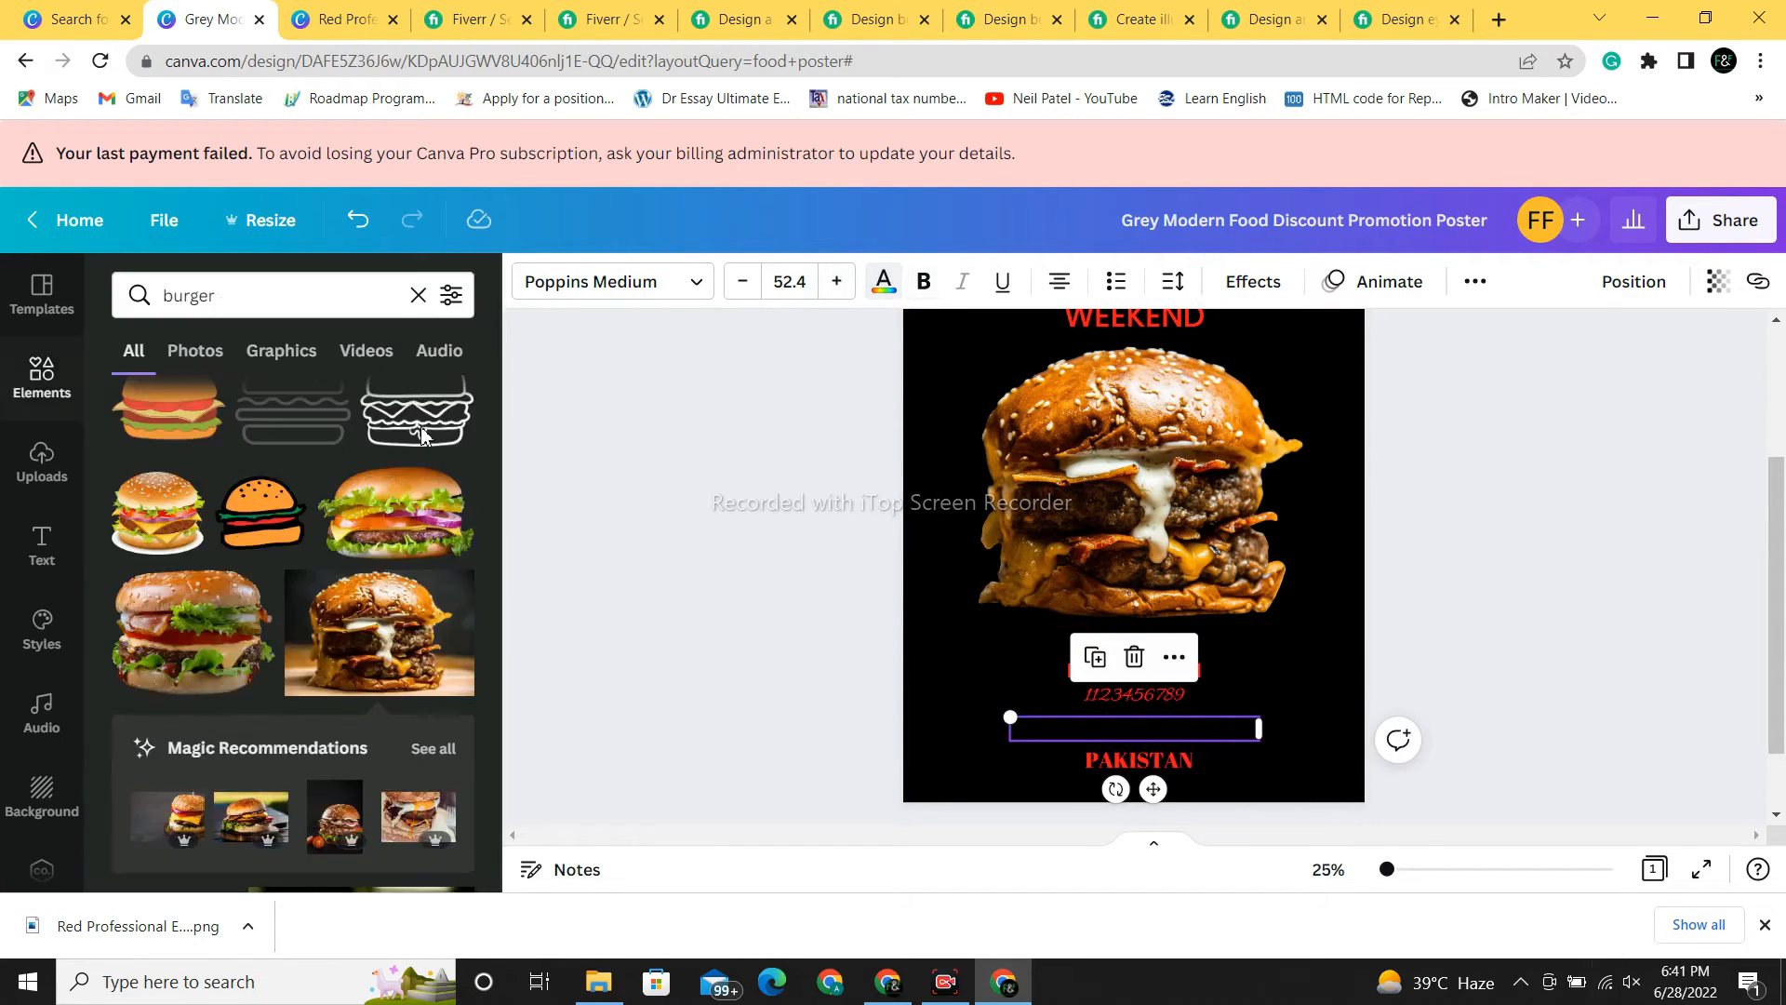
left_click(881, 281)
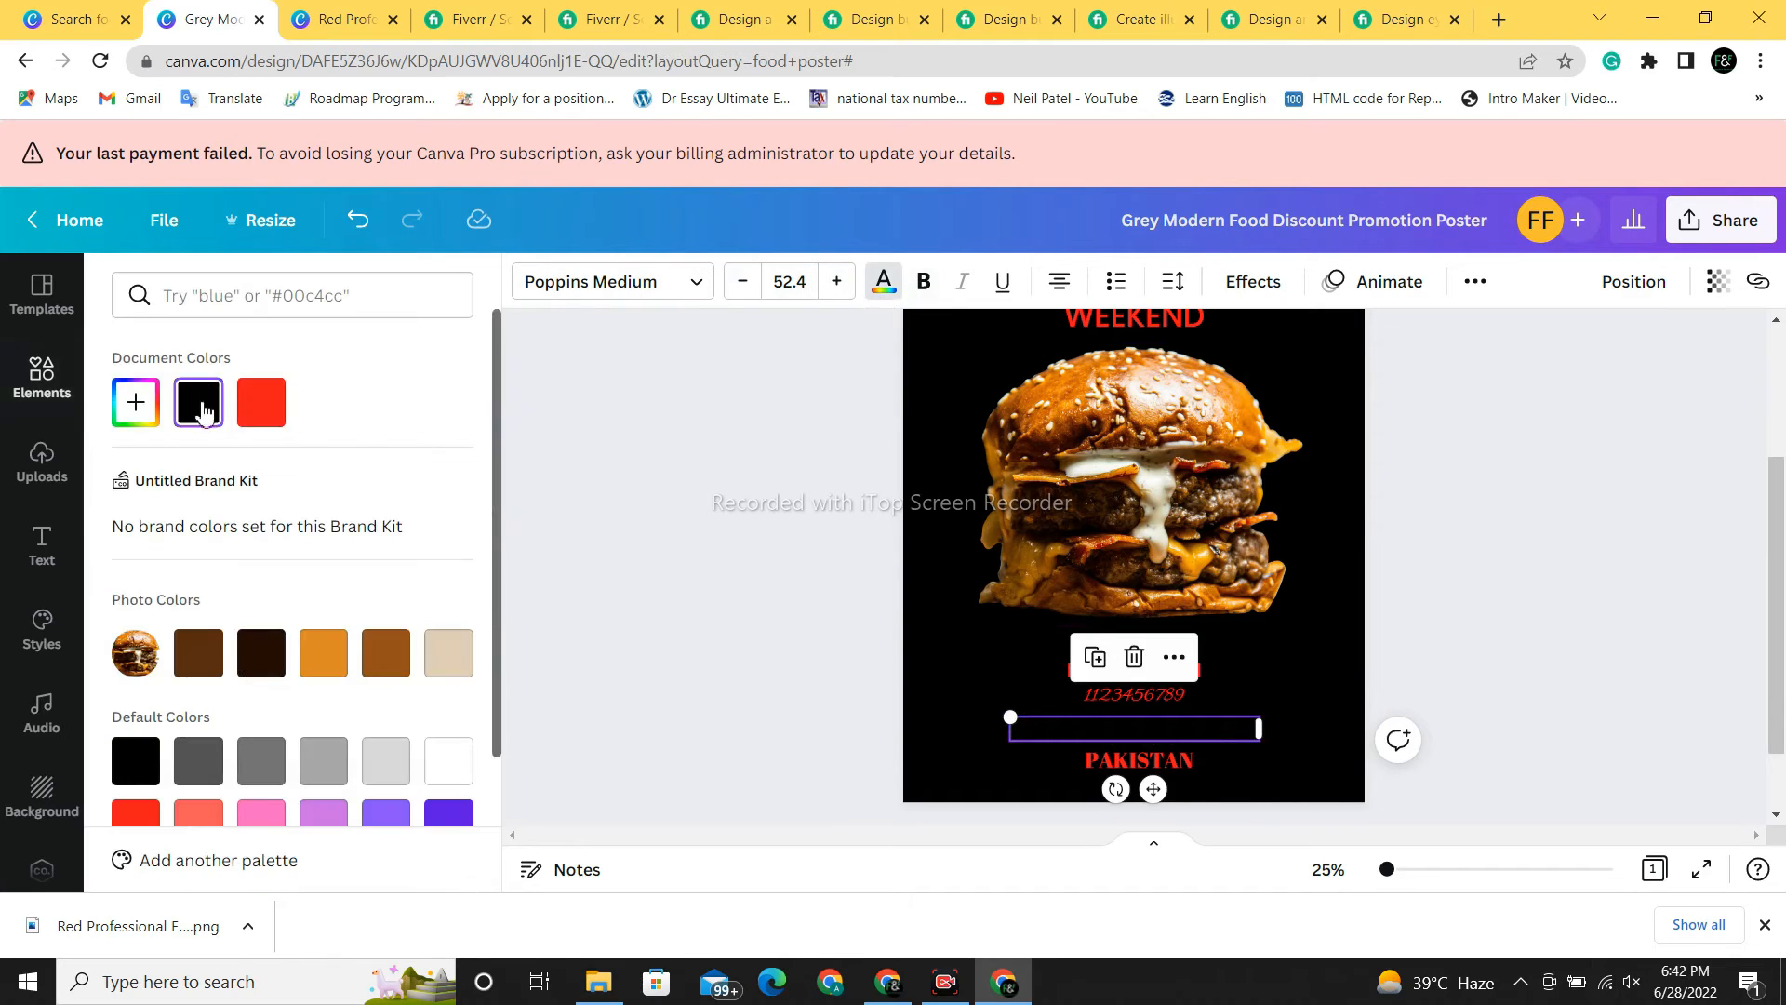
left_click(261, 402)
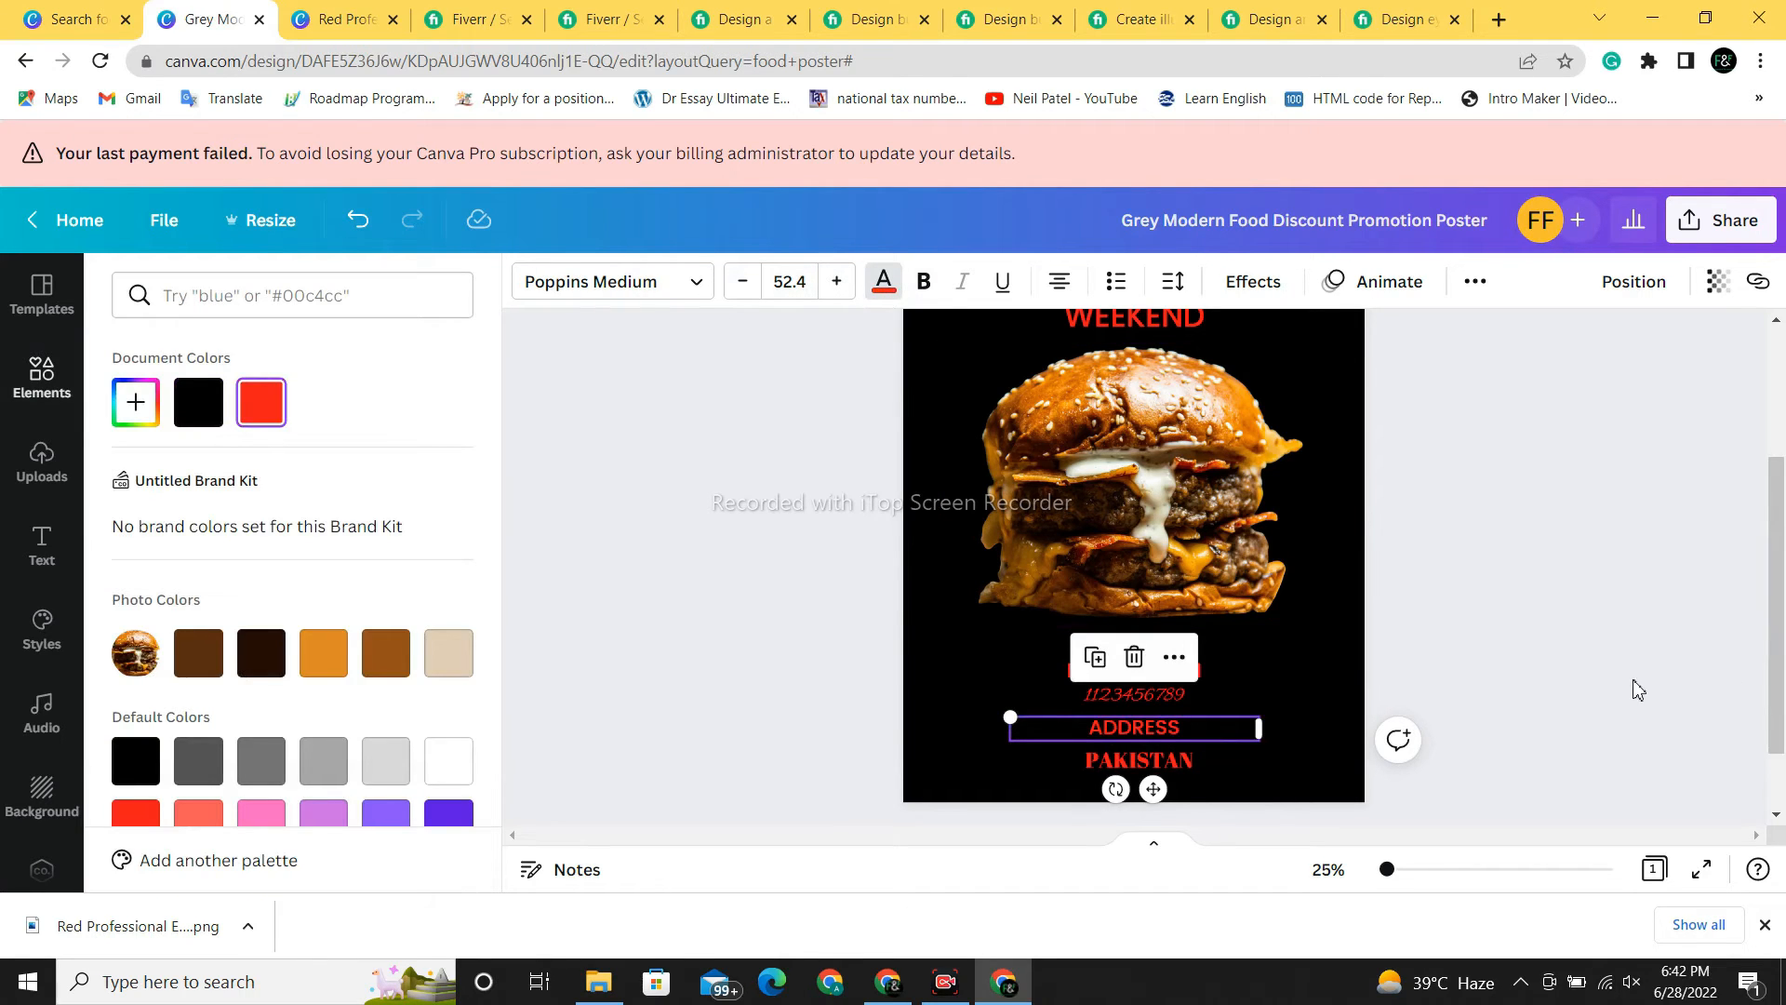
left_click_drag(1779, 689, 1780, 651)
- Replace the burger element search with GRAPHIC and browse the results
left_click(662, 374)
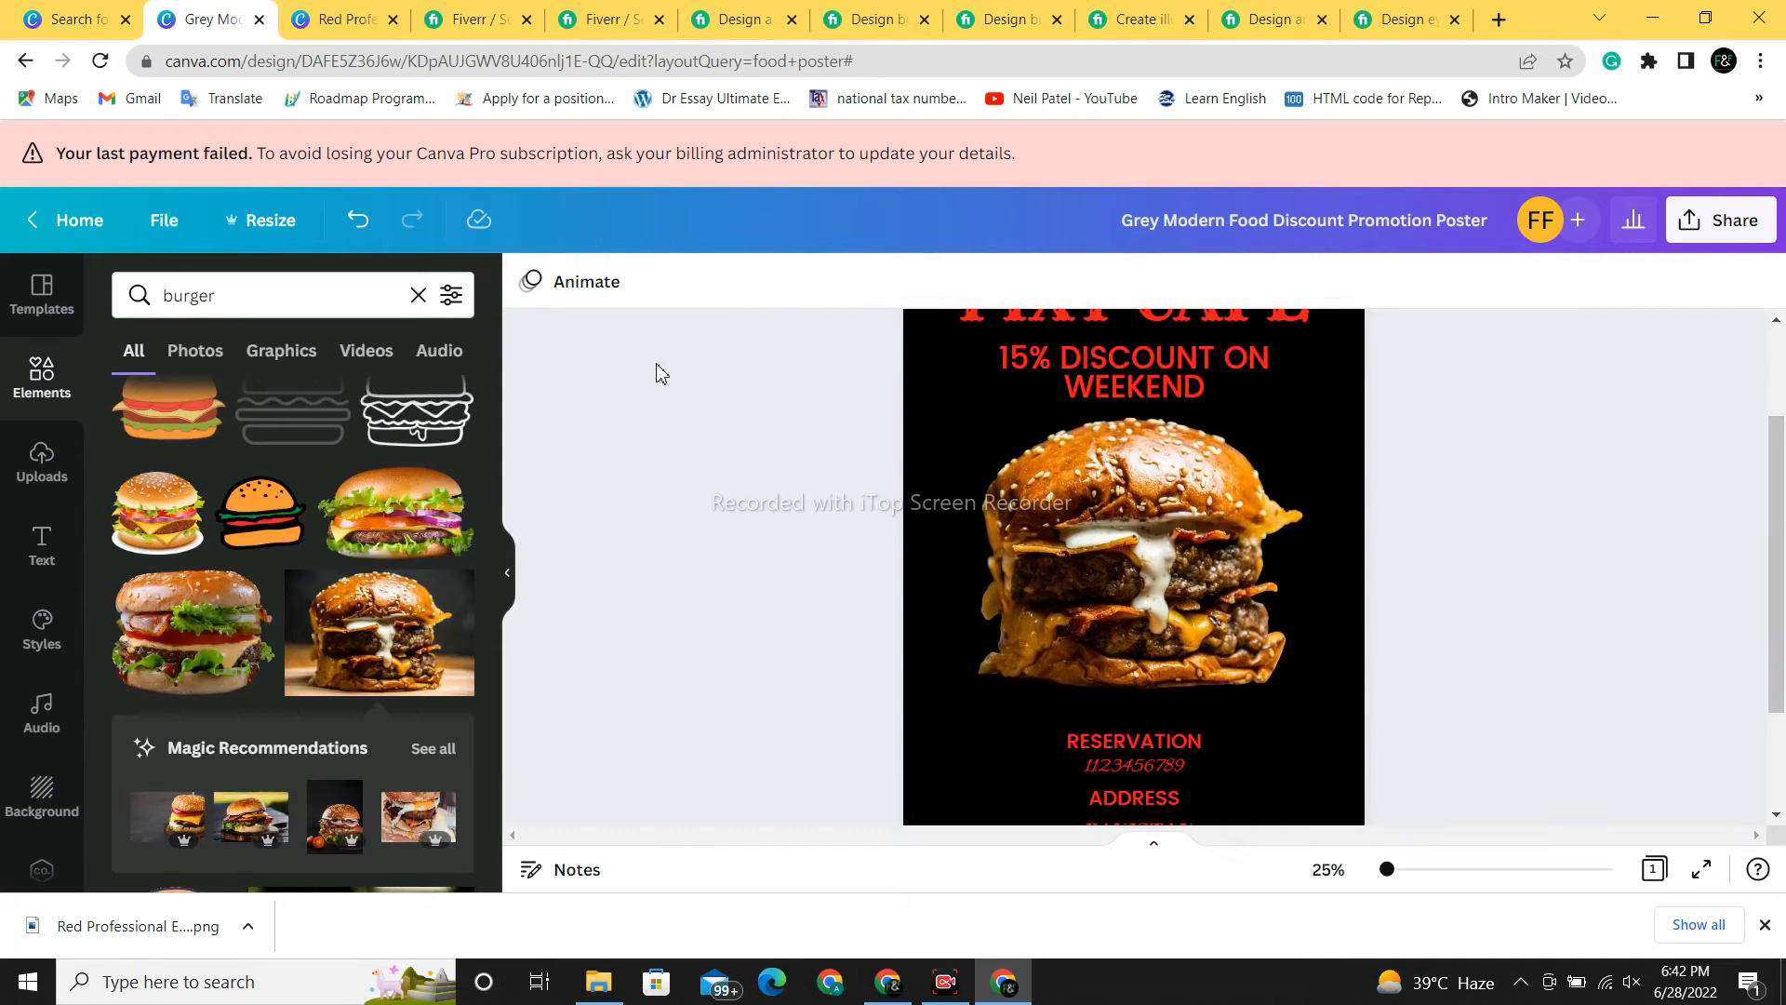
left_click(298, 296)
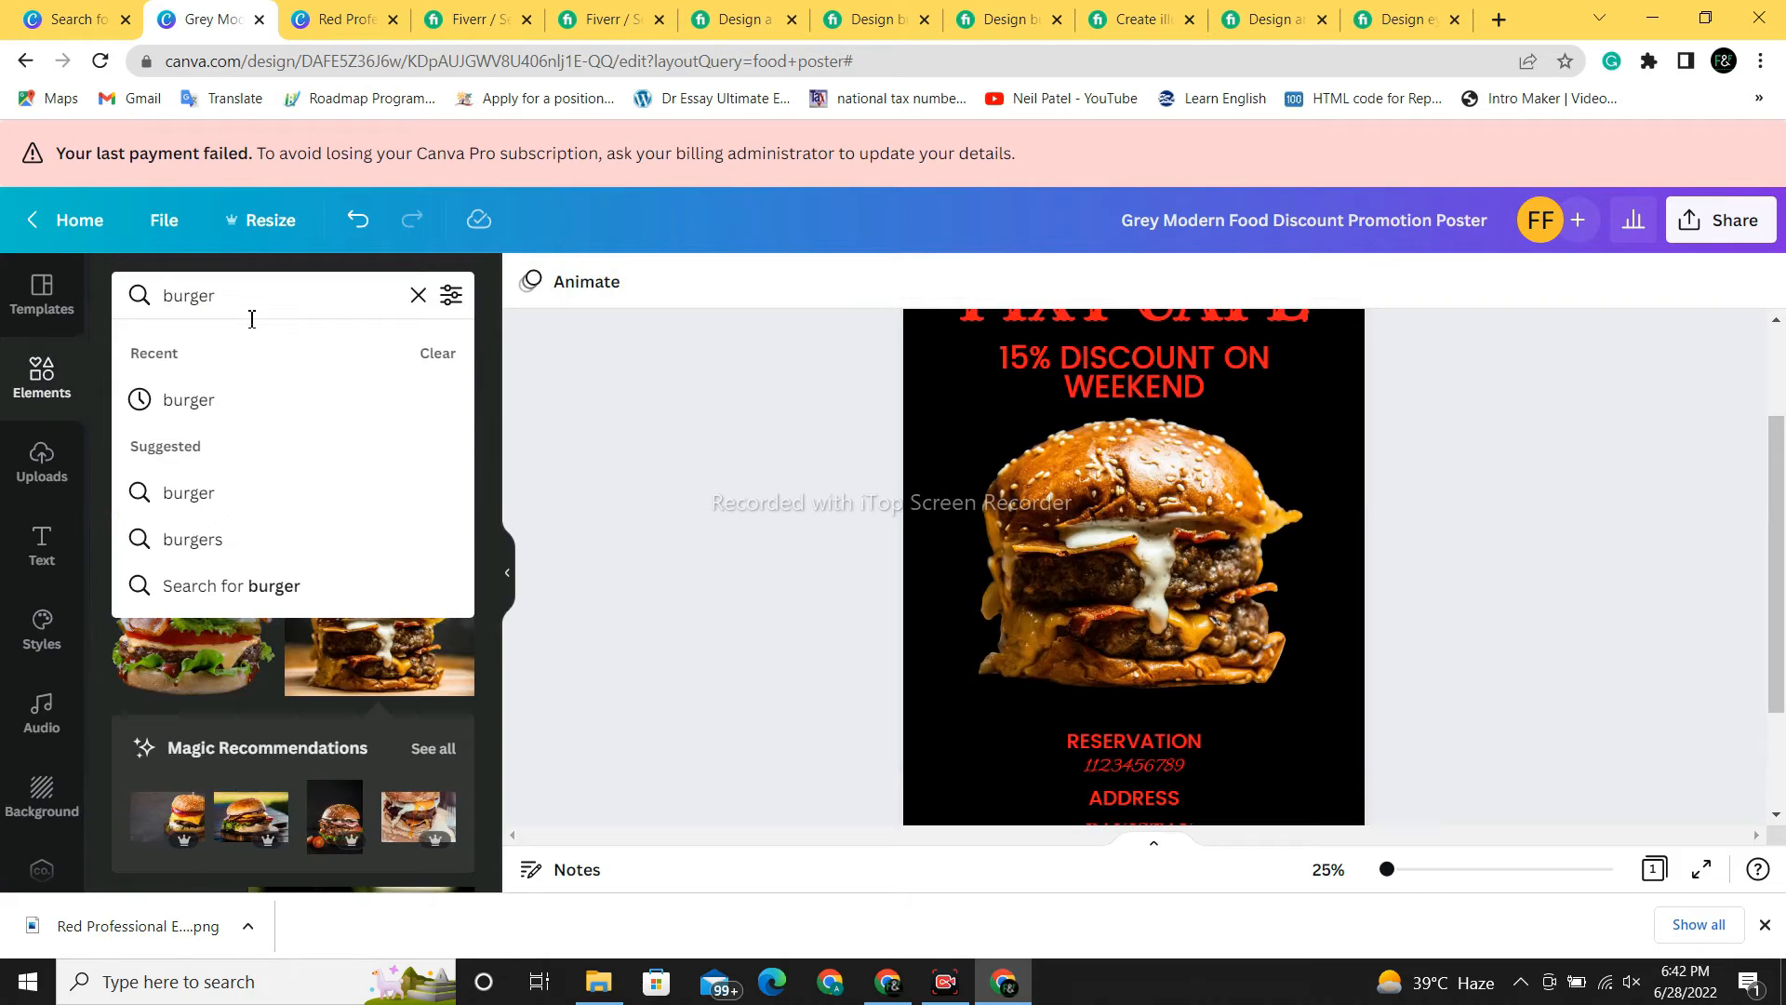
key("BackSpace")
key("BackSpace")
key("BackSpace")
key("BackSpace")
key("BackSpace")
key("BackSpace")
type("G")
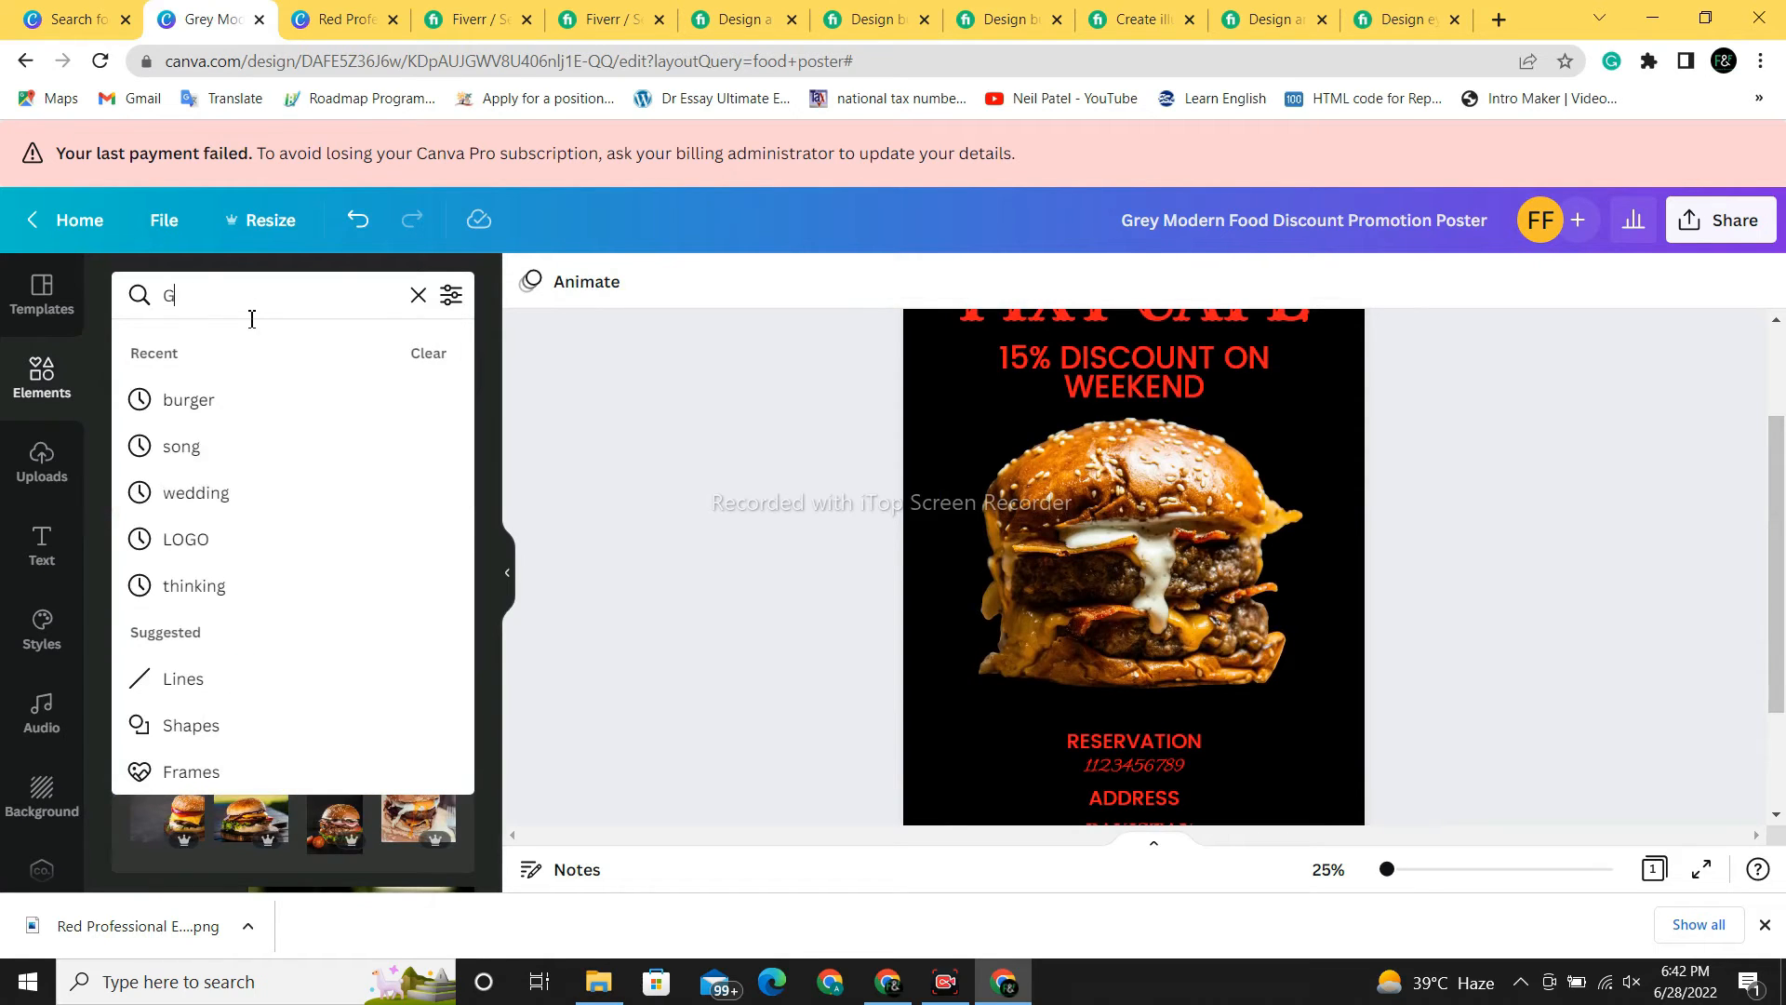
type("RAPHIC")
key("Return")
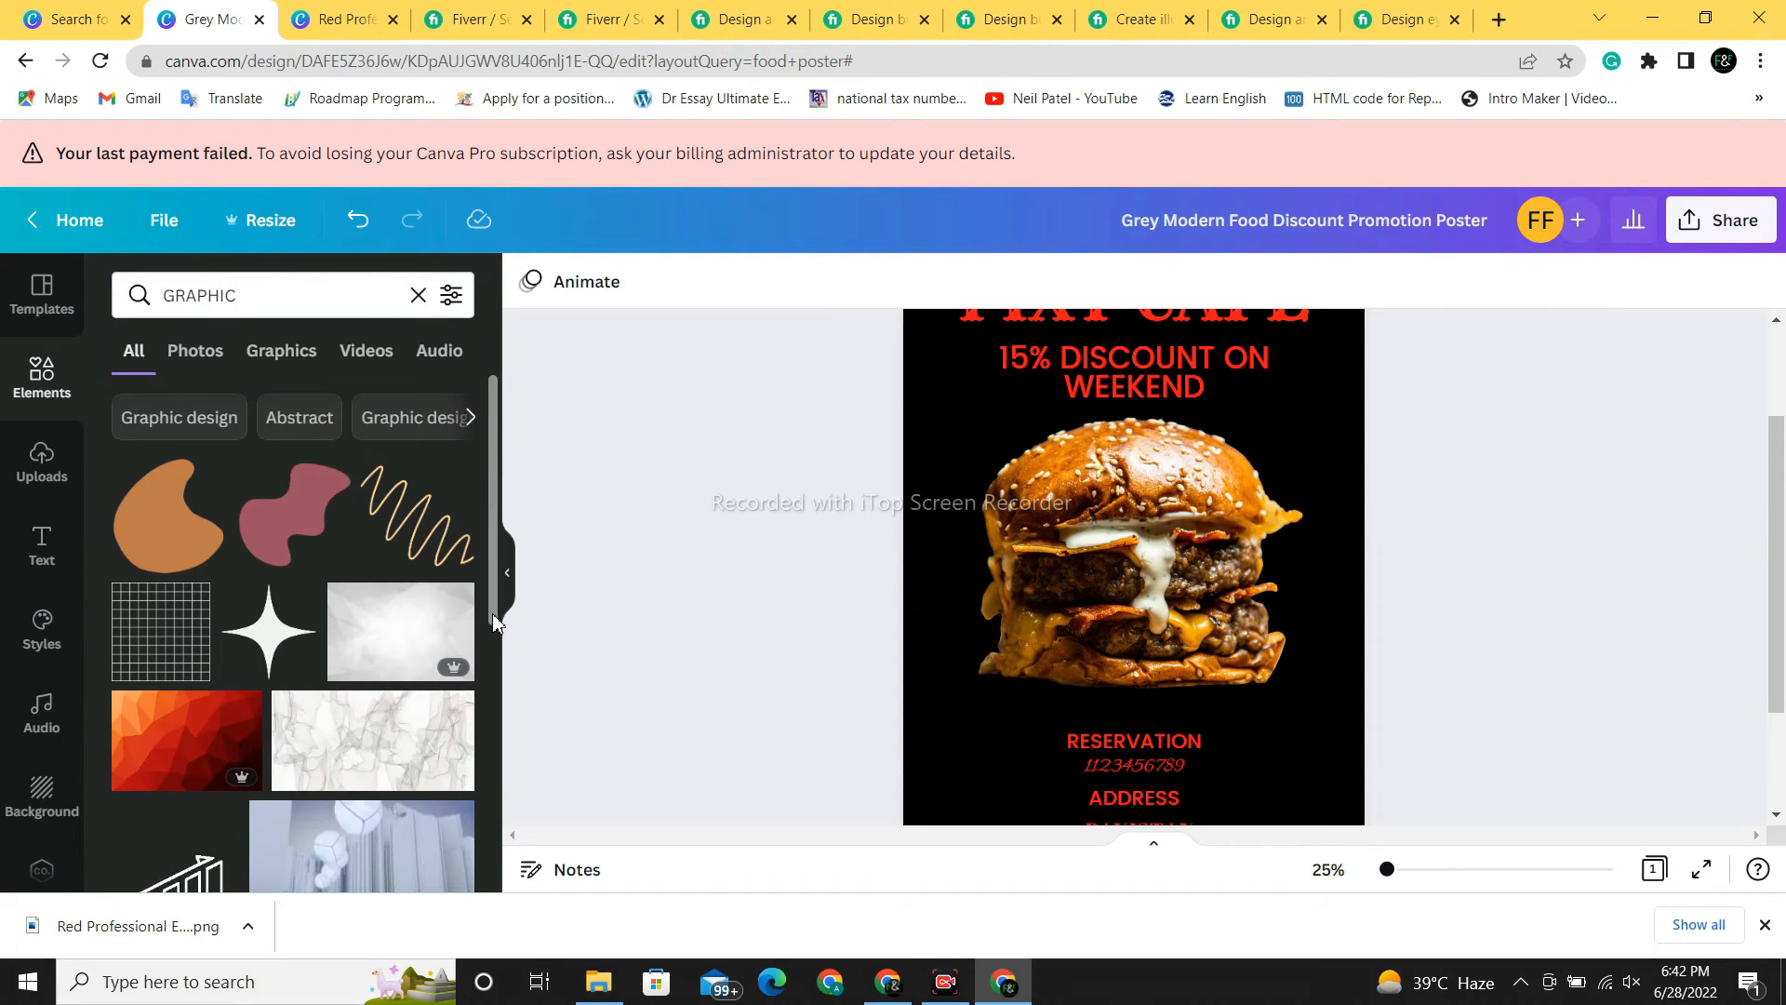
scroll(493, 614, "down", 3)
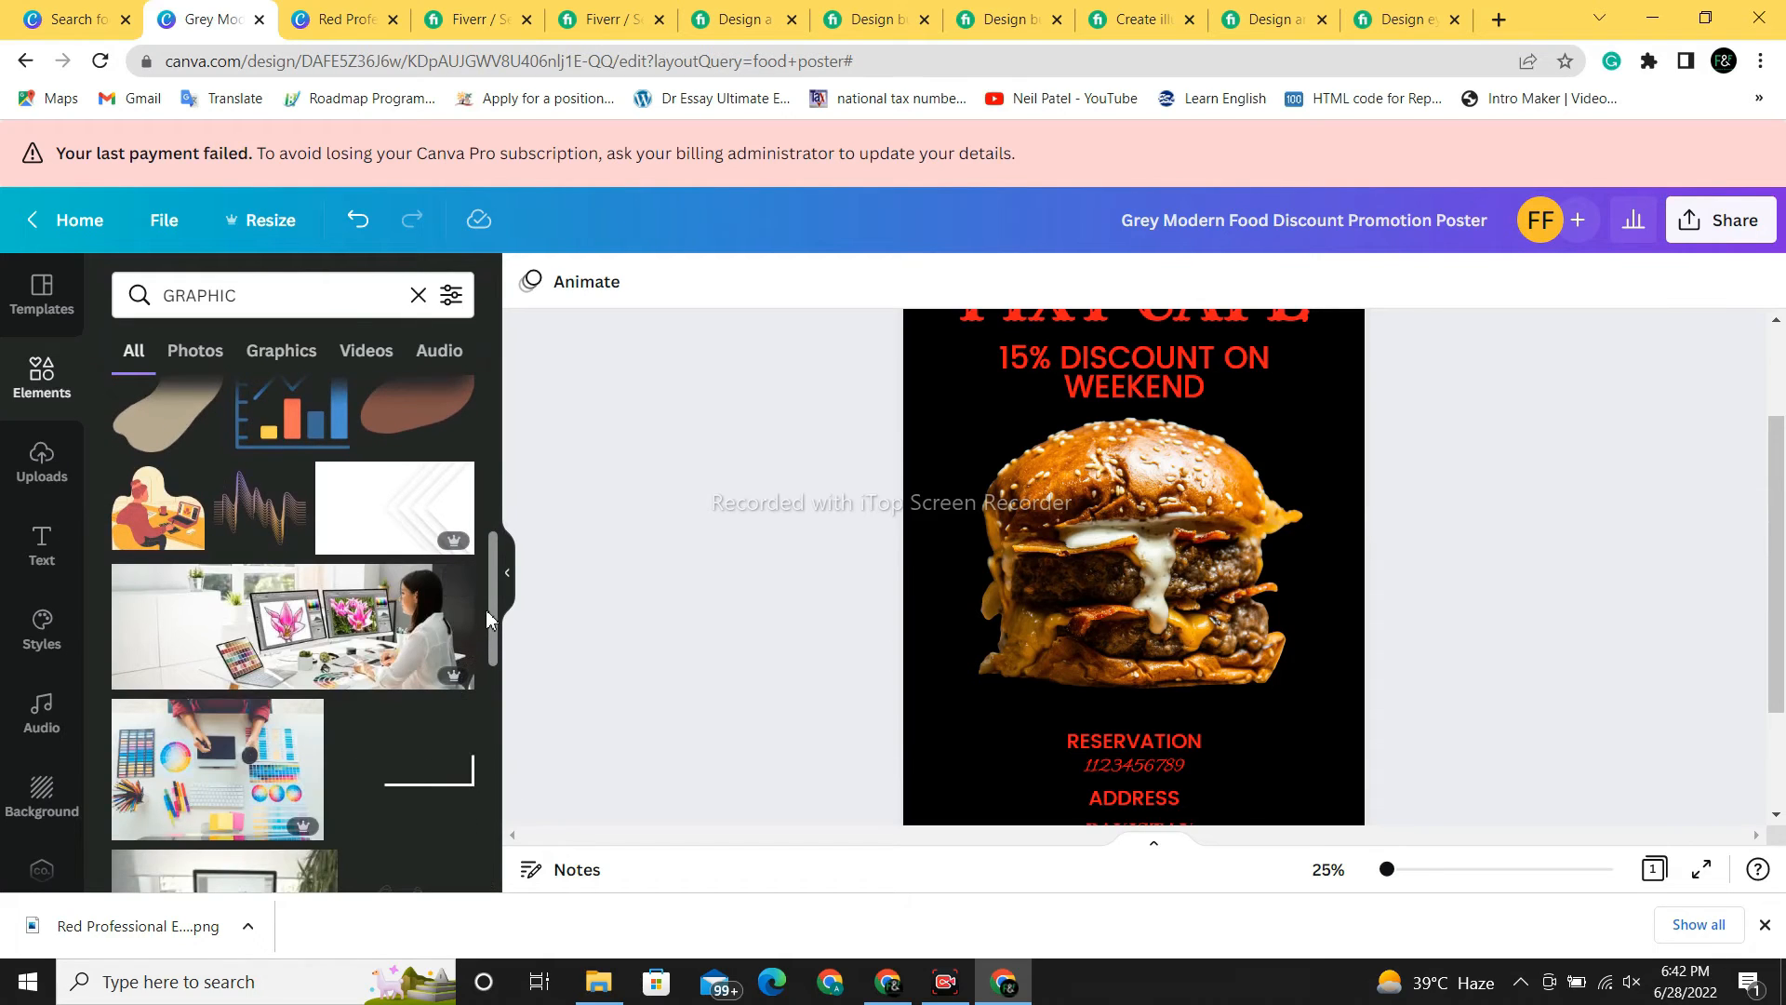
- Search elements for FLOWER and scroll through the flower graphics
left_click(291, 312)
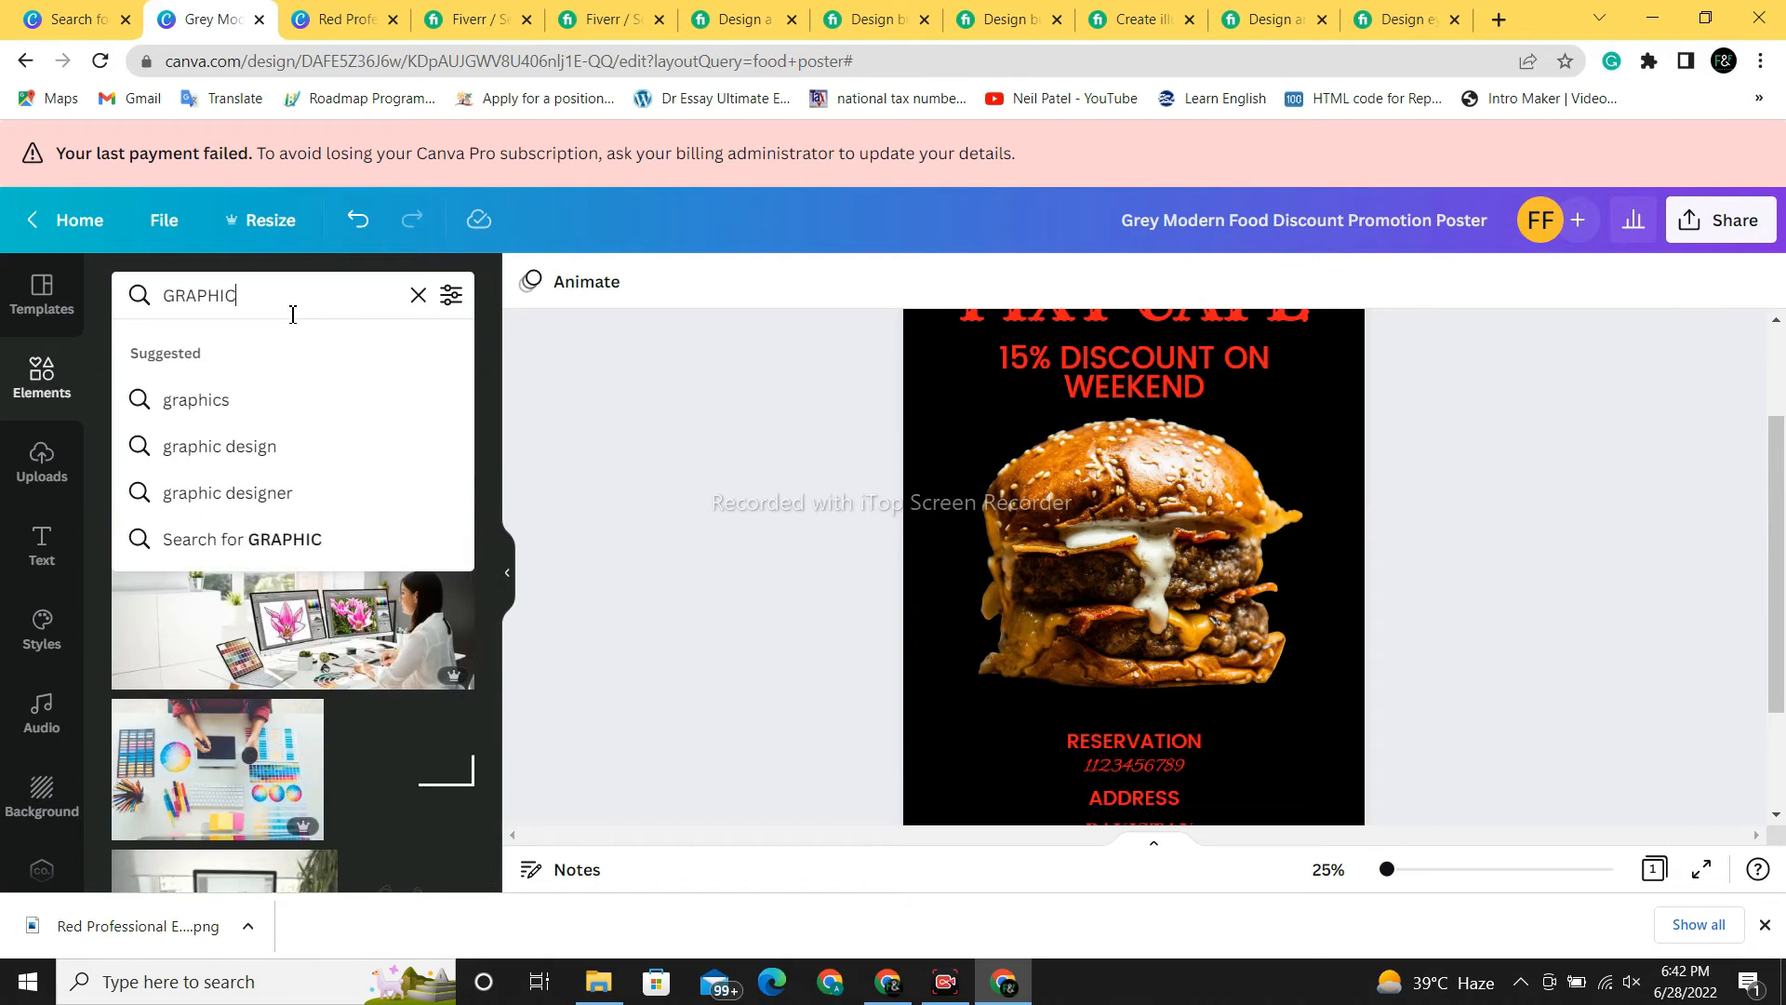
key("BackSpace")
key("BackSpace")
key("BackSpace")
key("BackSpace")
key("BackSpace")
key("BackSpace")
key("BackSpace")
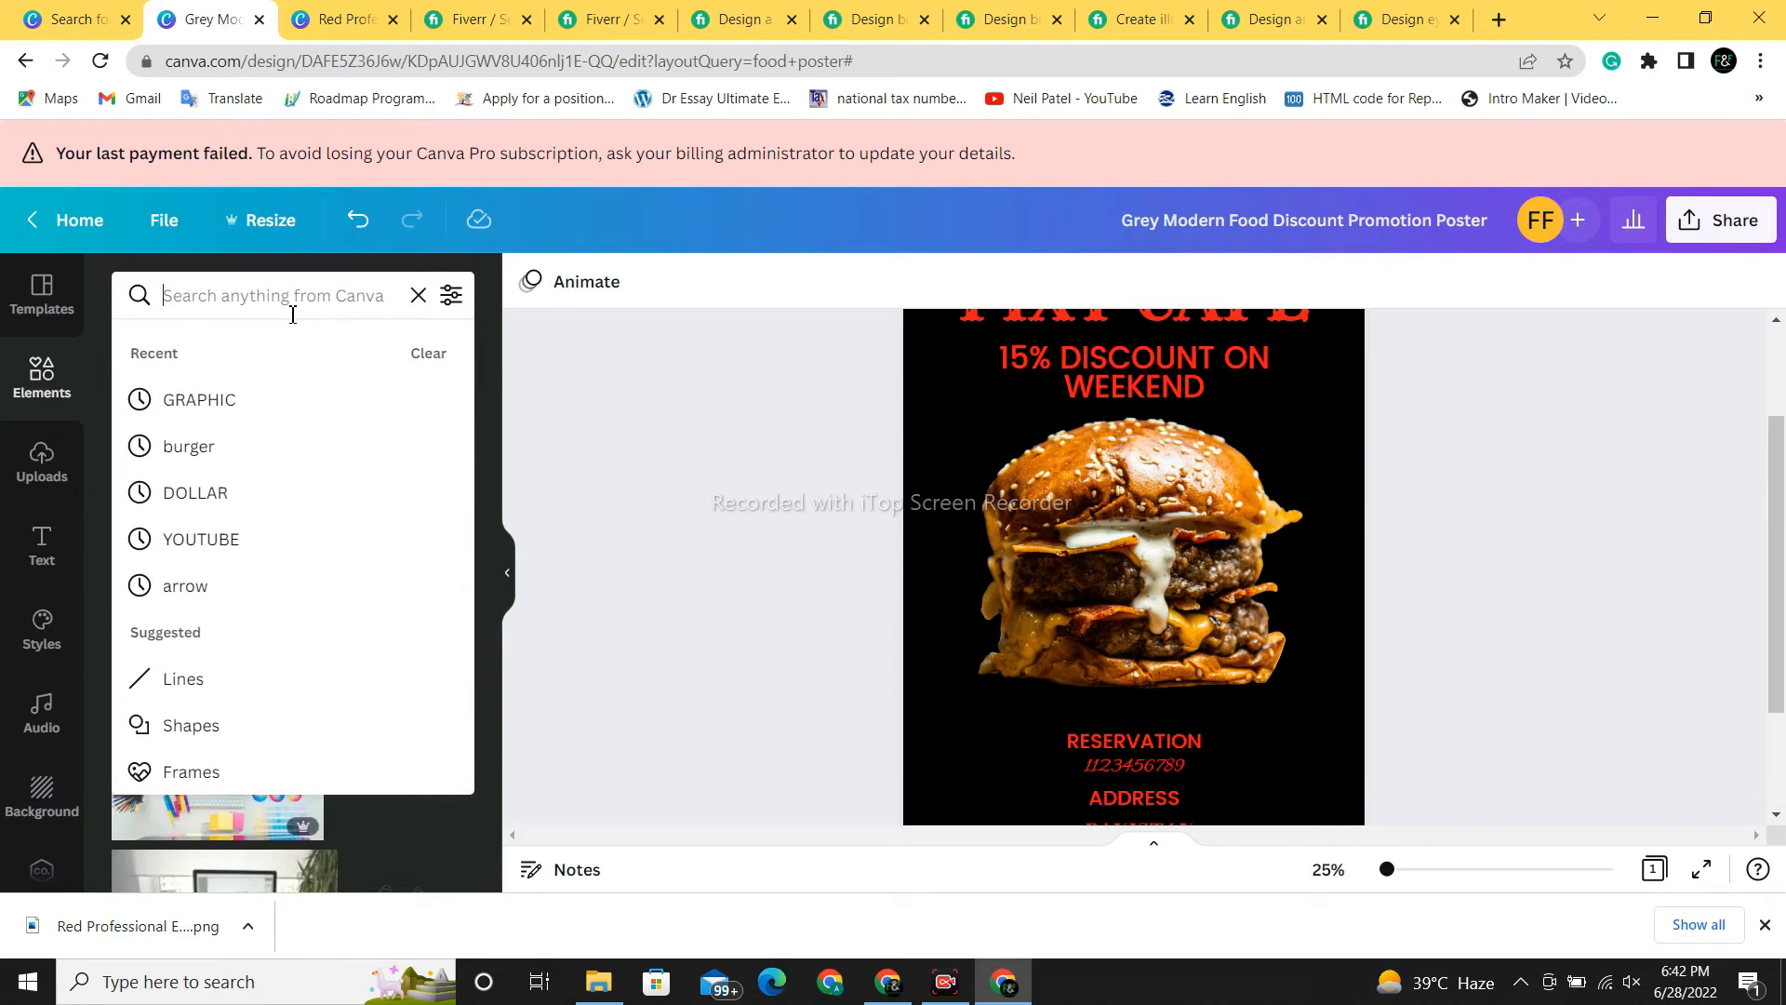
type("FLOWER")
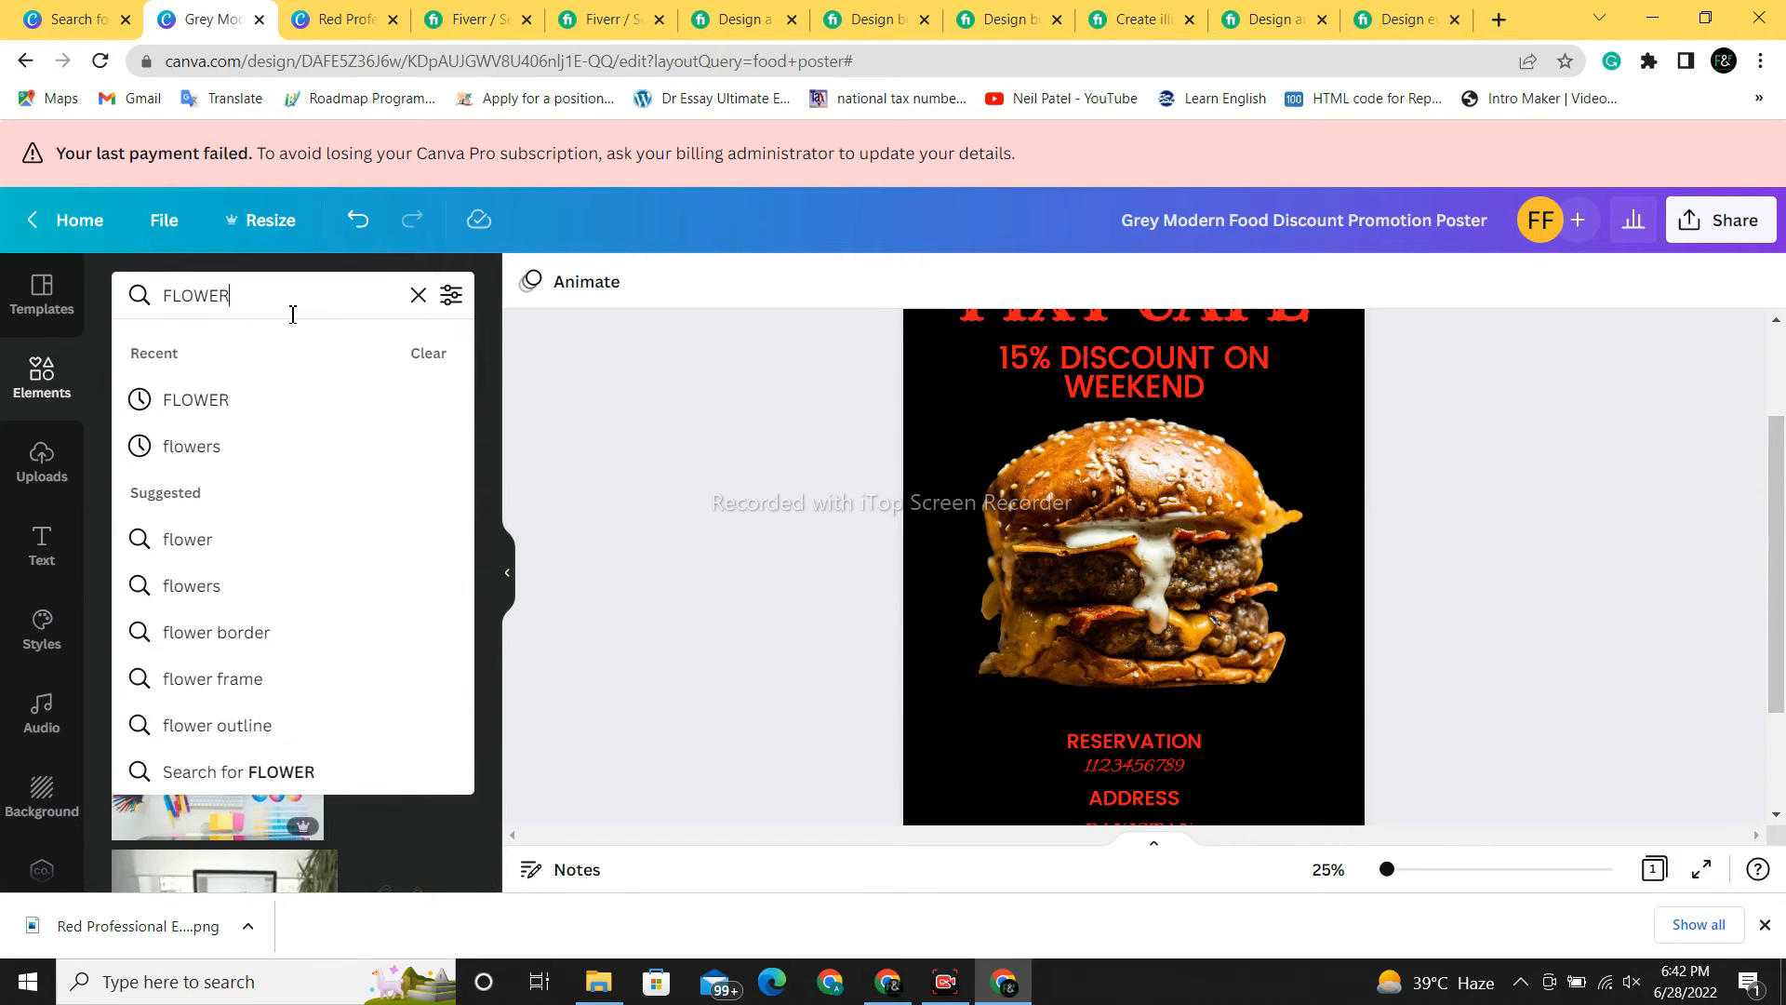
key("Return")
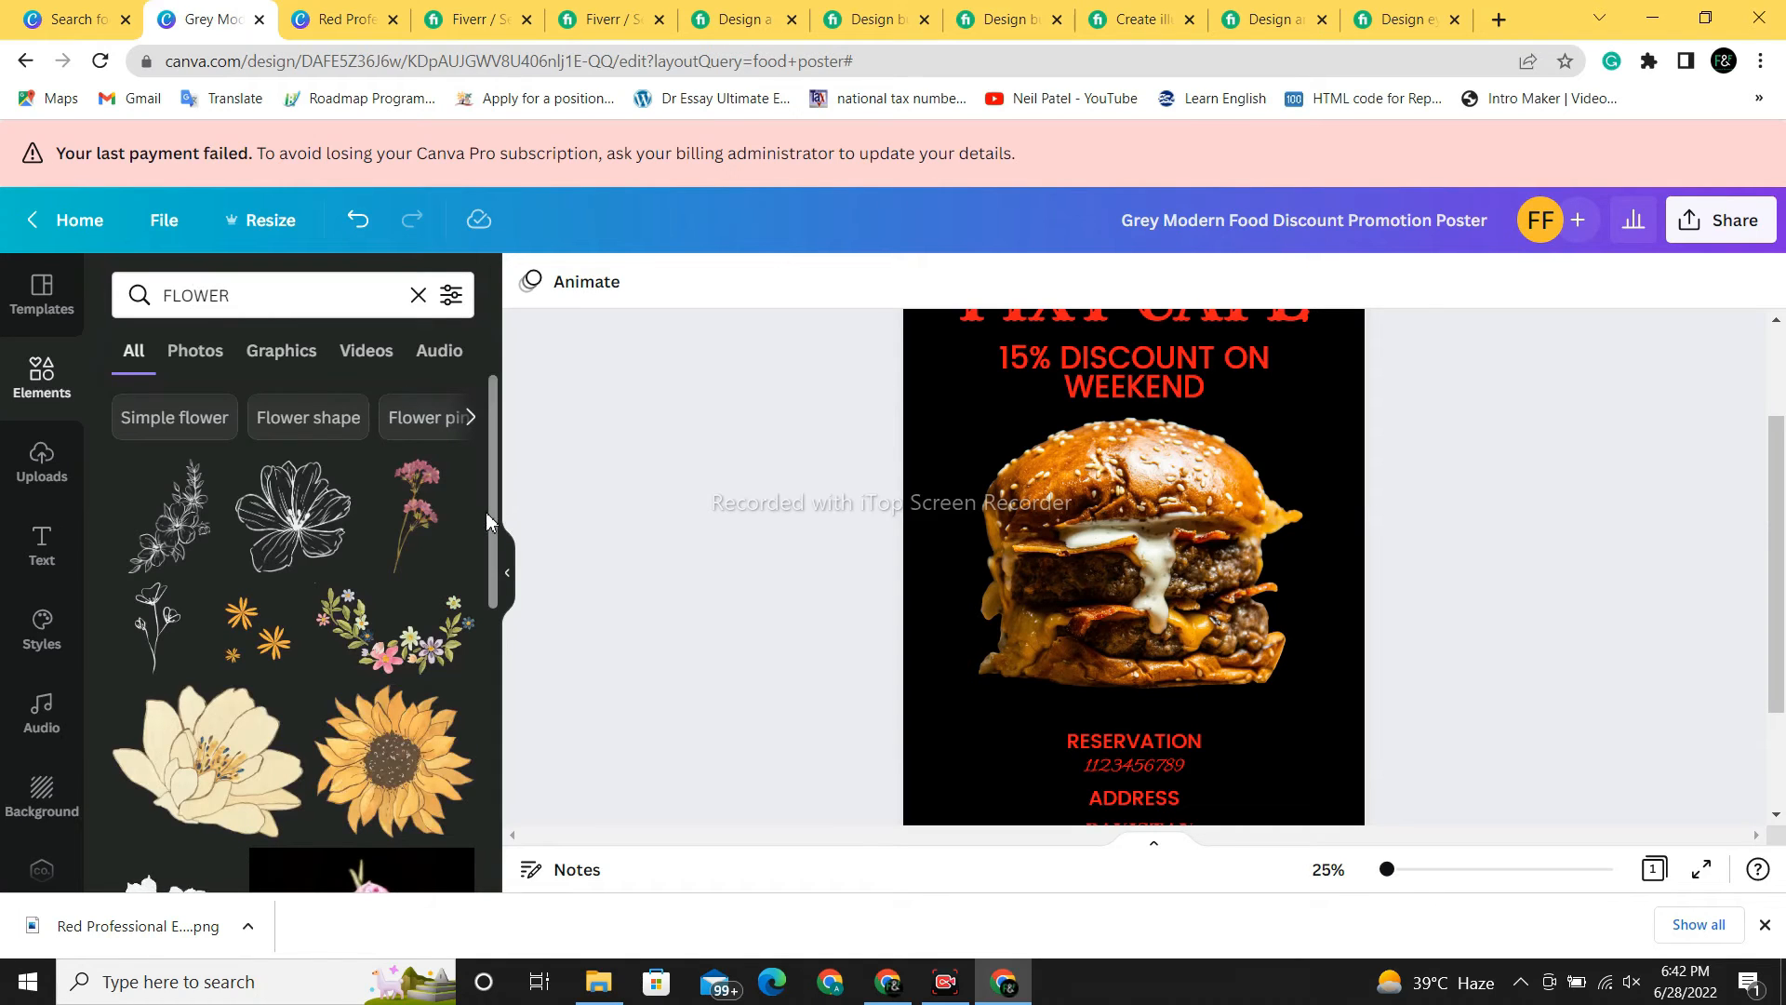
left_click_drag(493, 571, 487, 772)
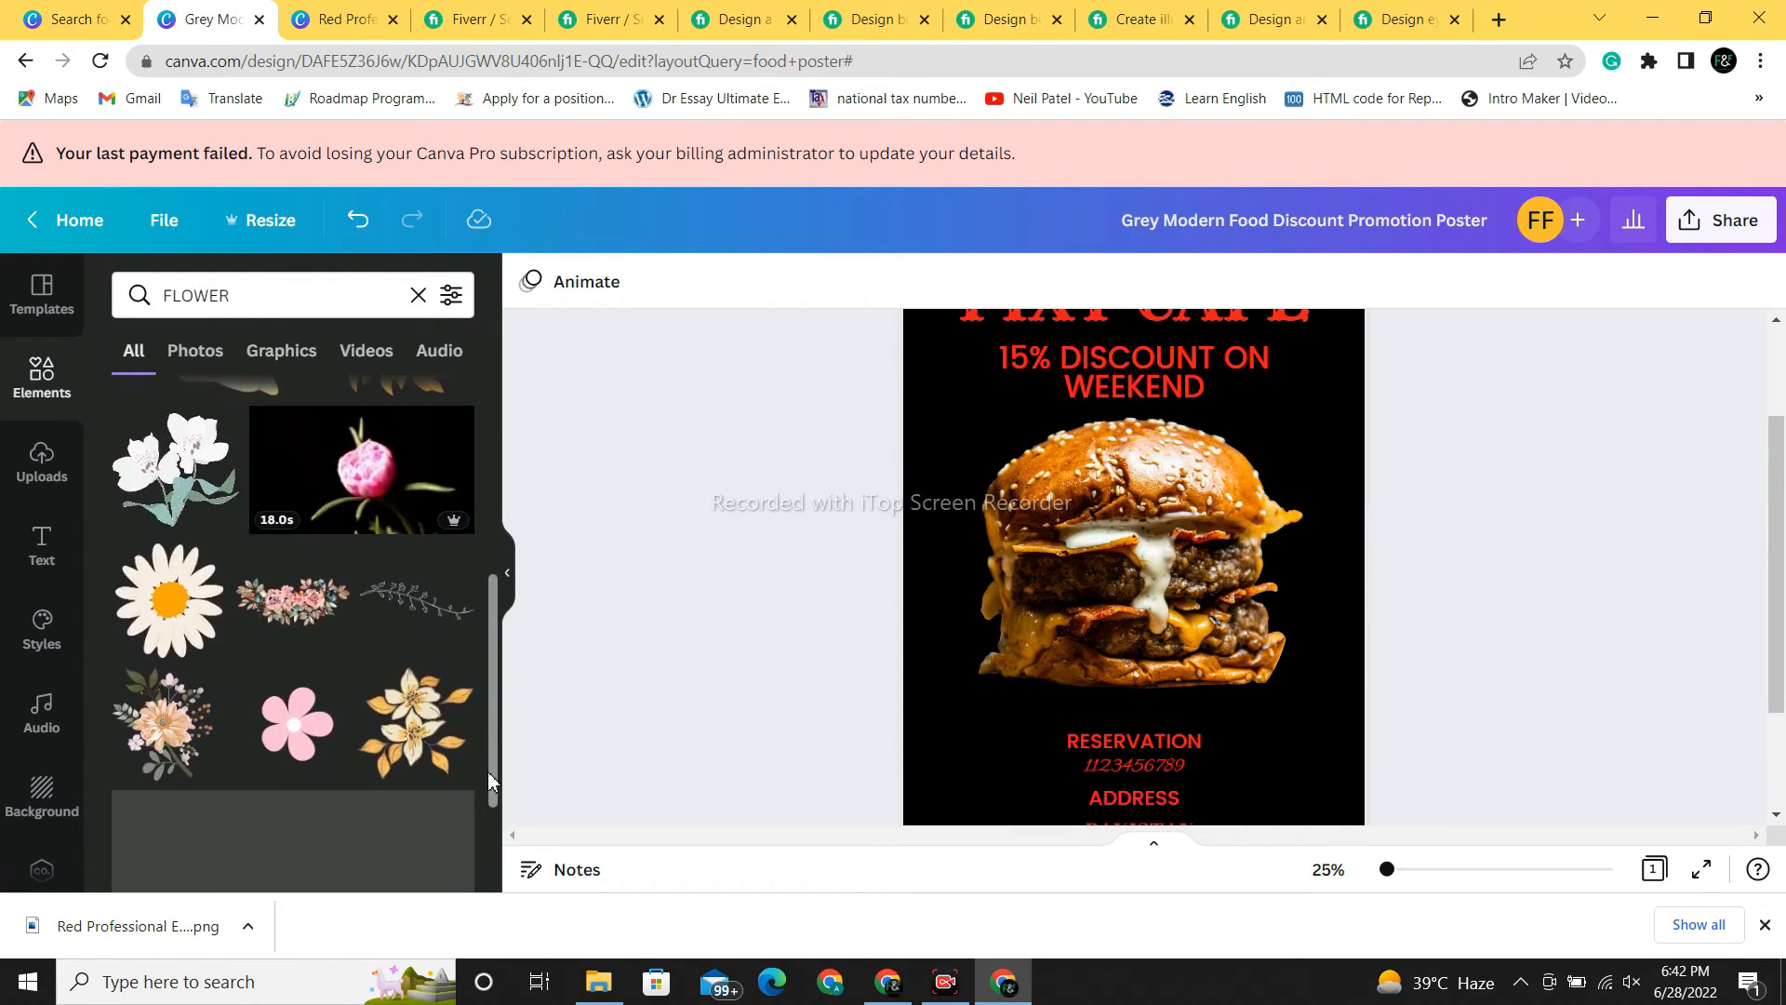
- Add the pink flower graphic, shrink it, and place it at the poster's lower-left edge
left_click(319, 725)
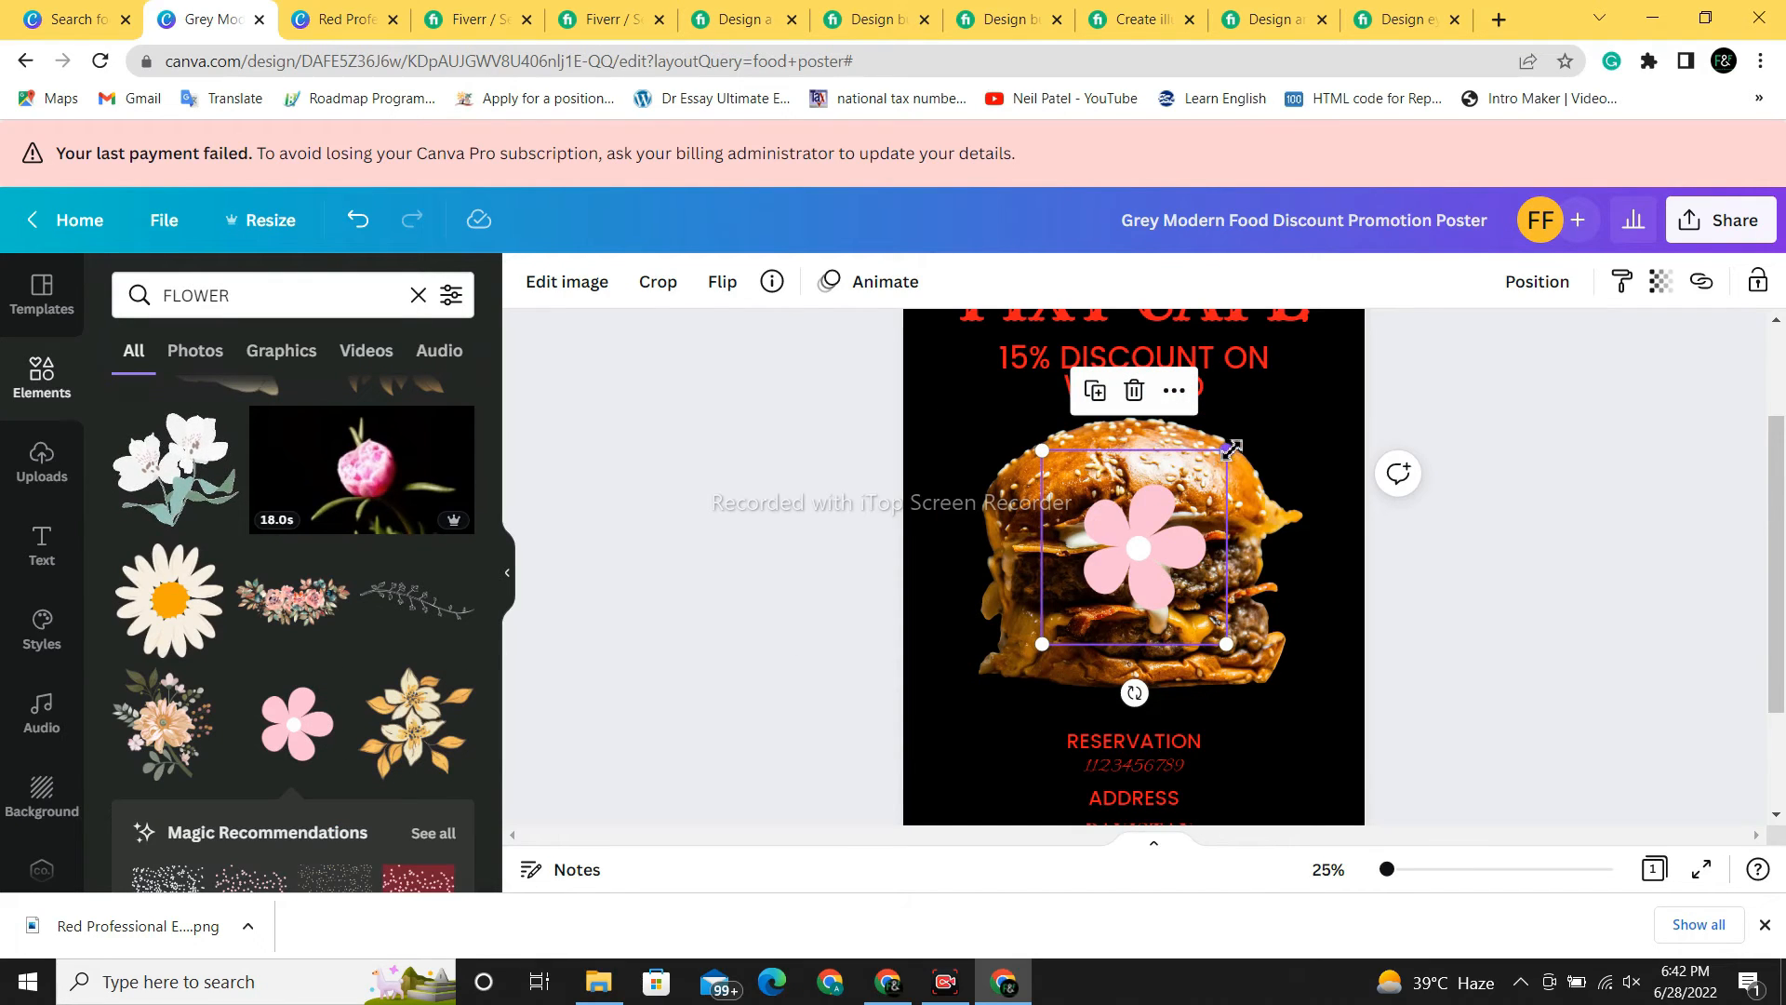
left_click_drag(1231, 450, 1158, 522)
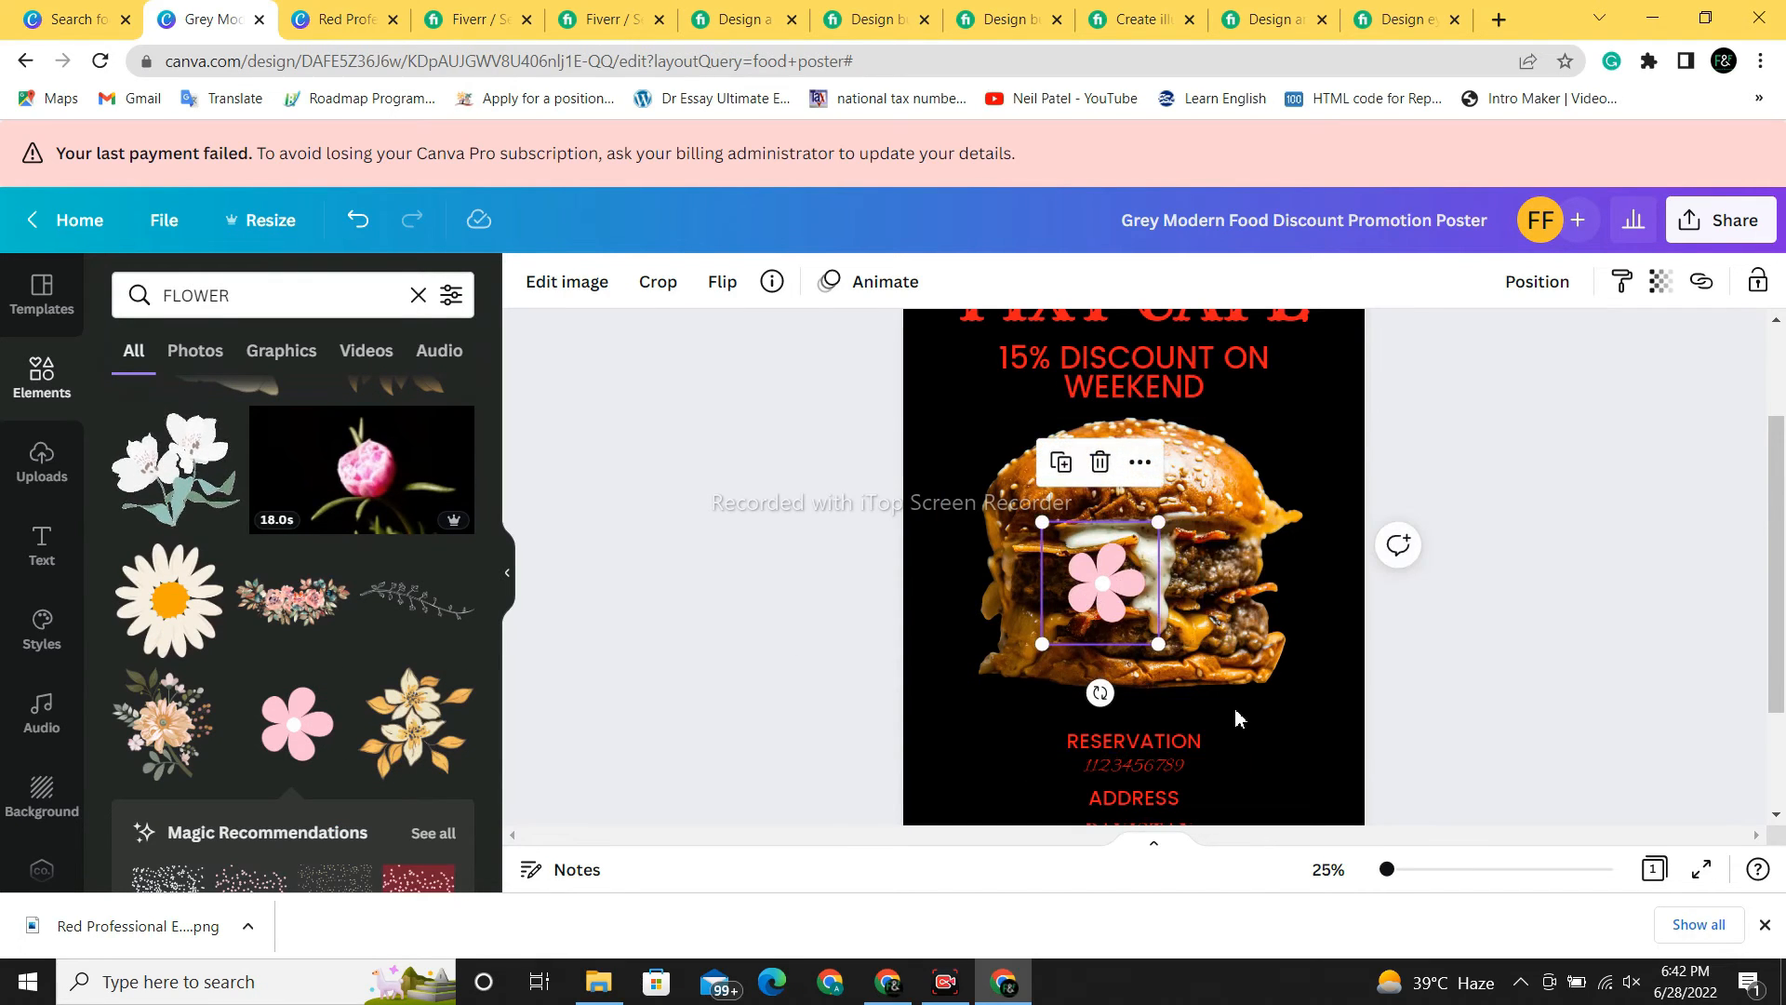
left_click(1168, 655)
left_click_drag(1114, 600, 946, 775)
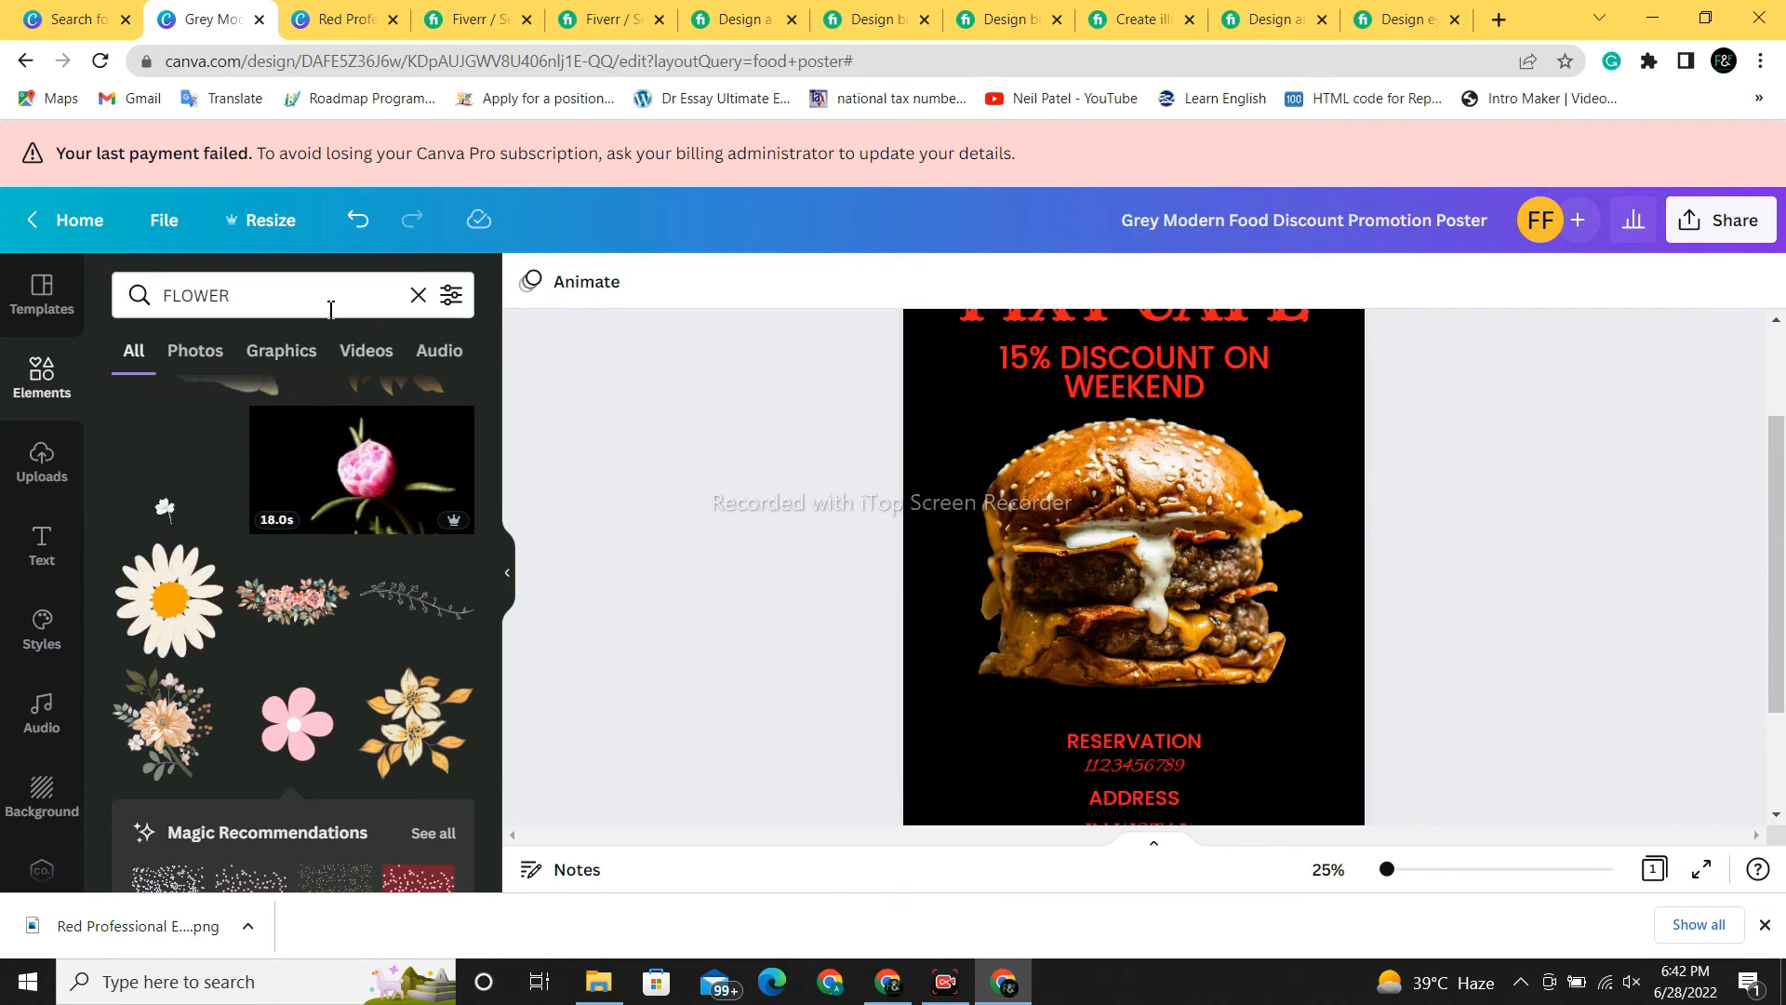
left_click(361, 223)
left_click_drag(1107, 586, 934, 789)
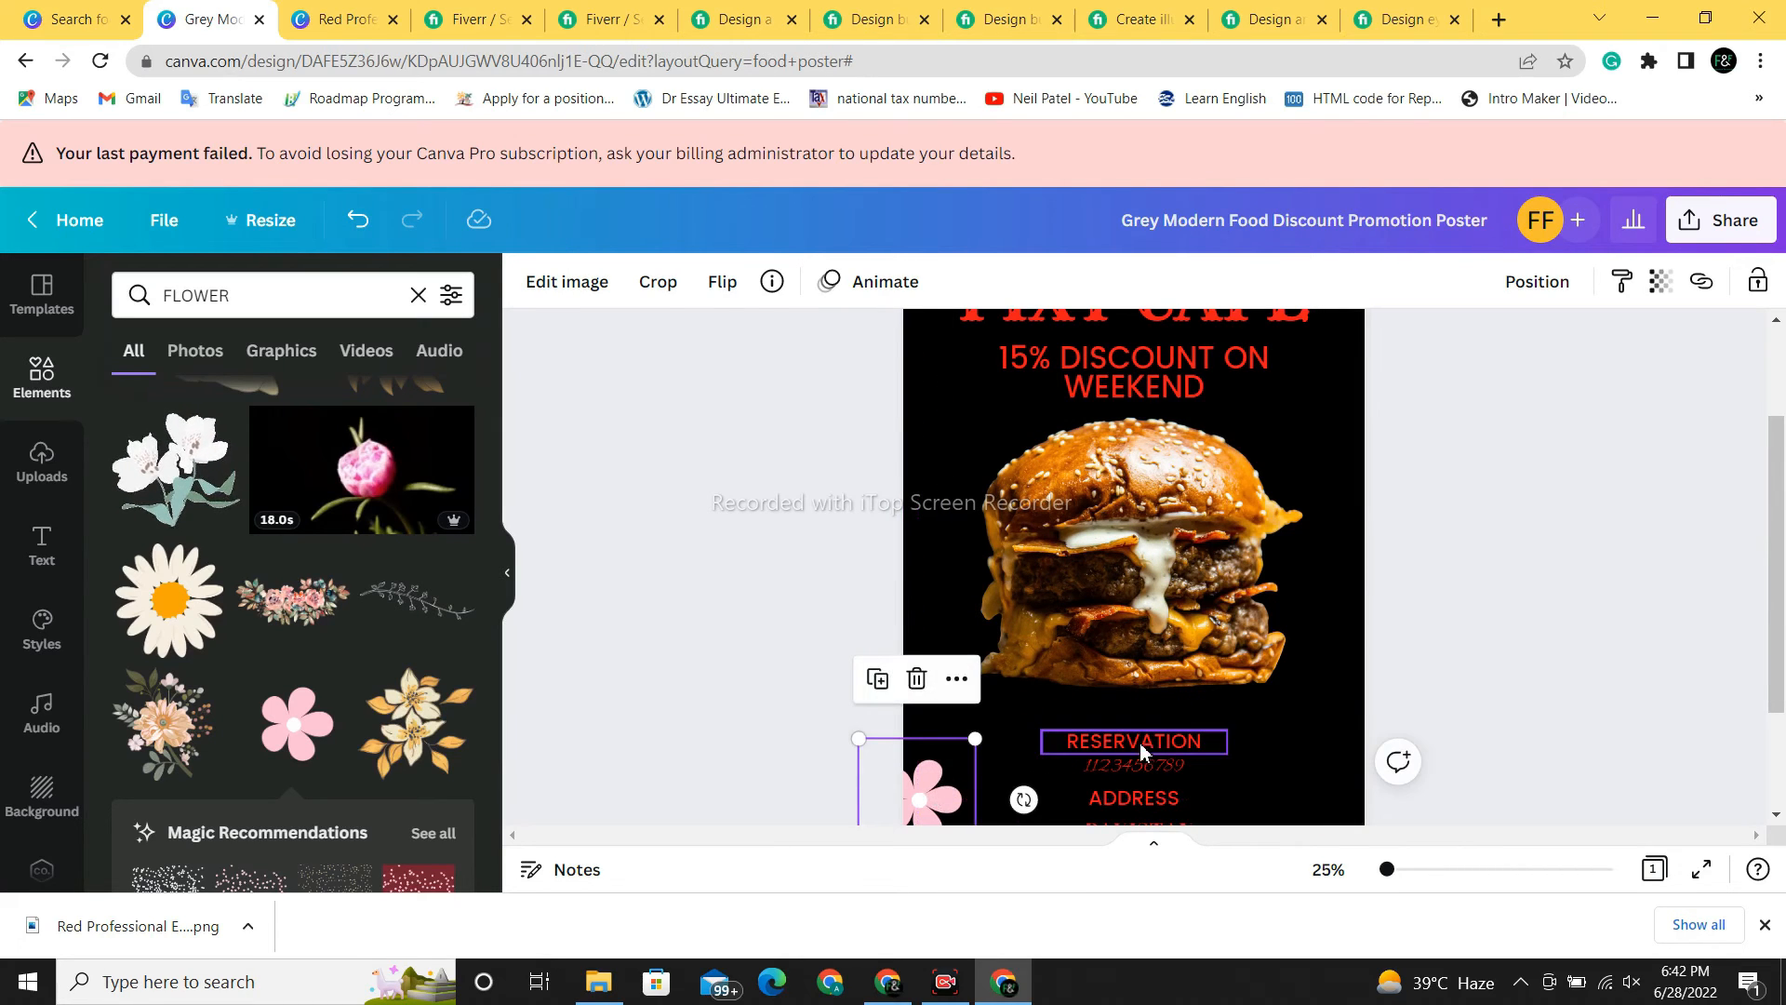
left_click(1342, 747)
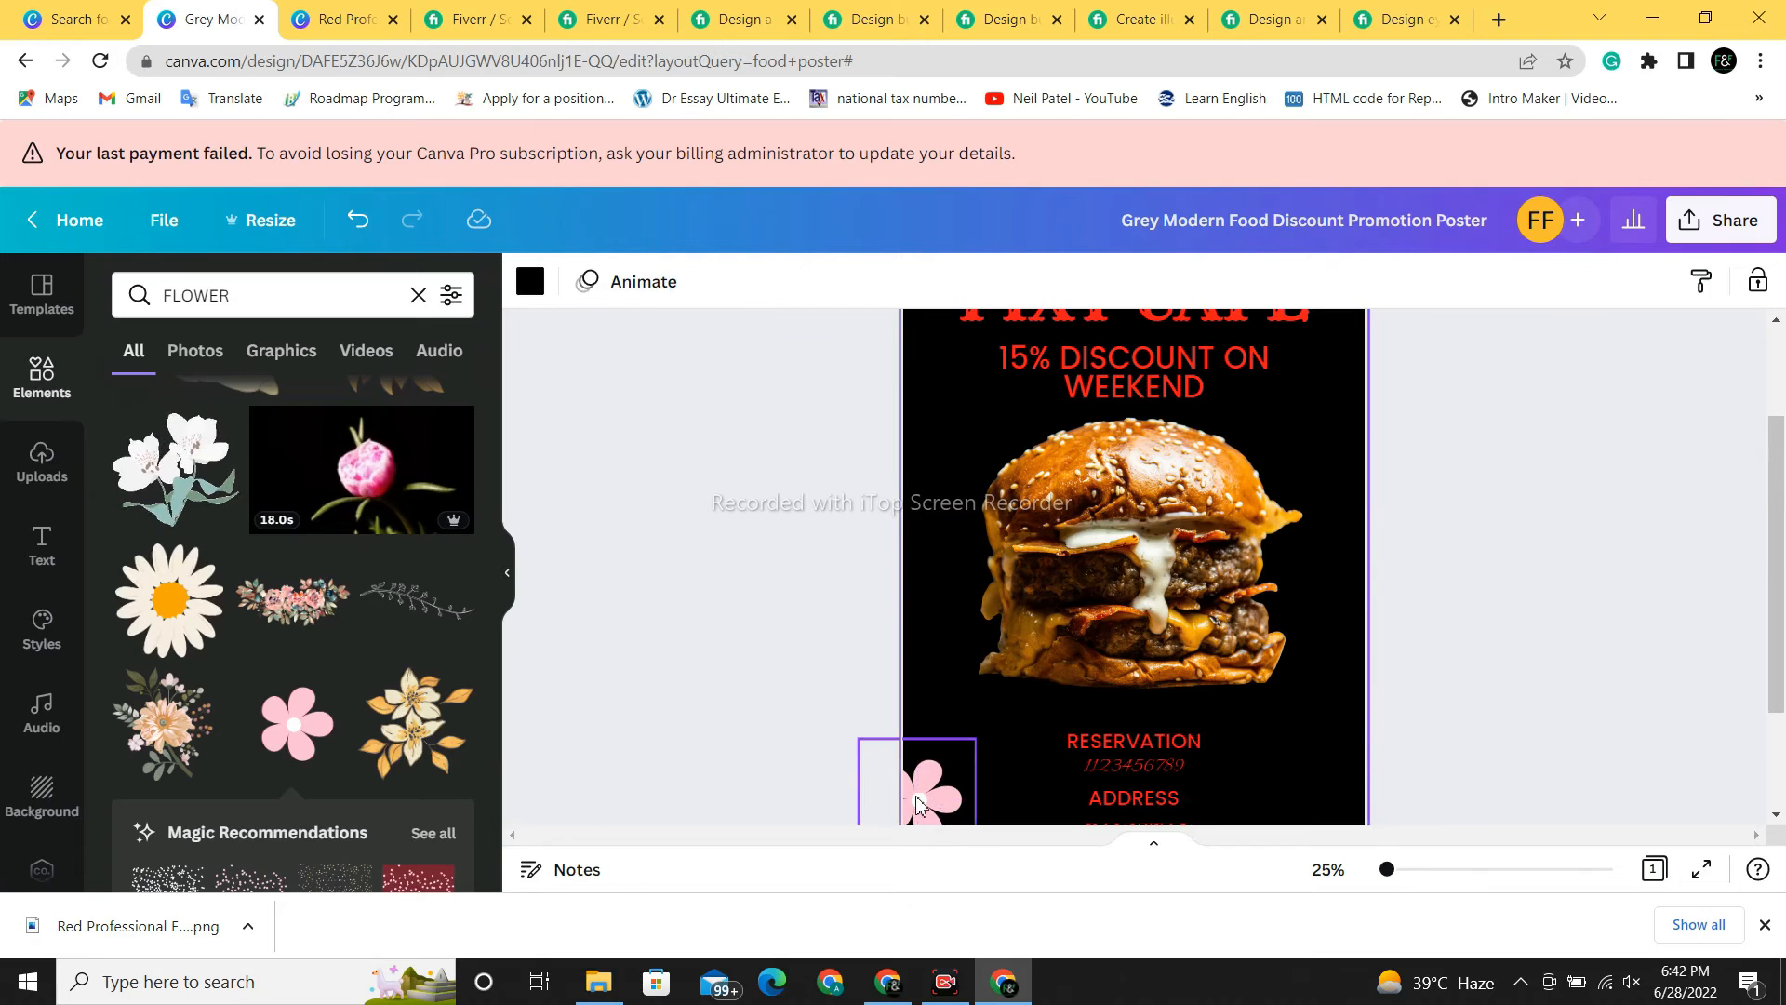
- Copy and duplicate the pink flower
right_click(916, 805)
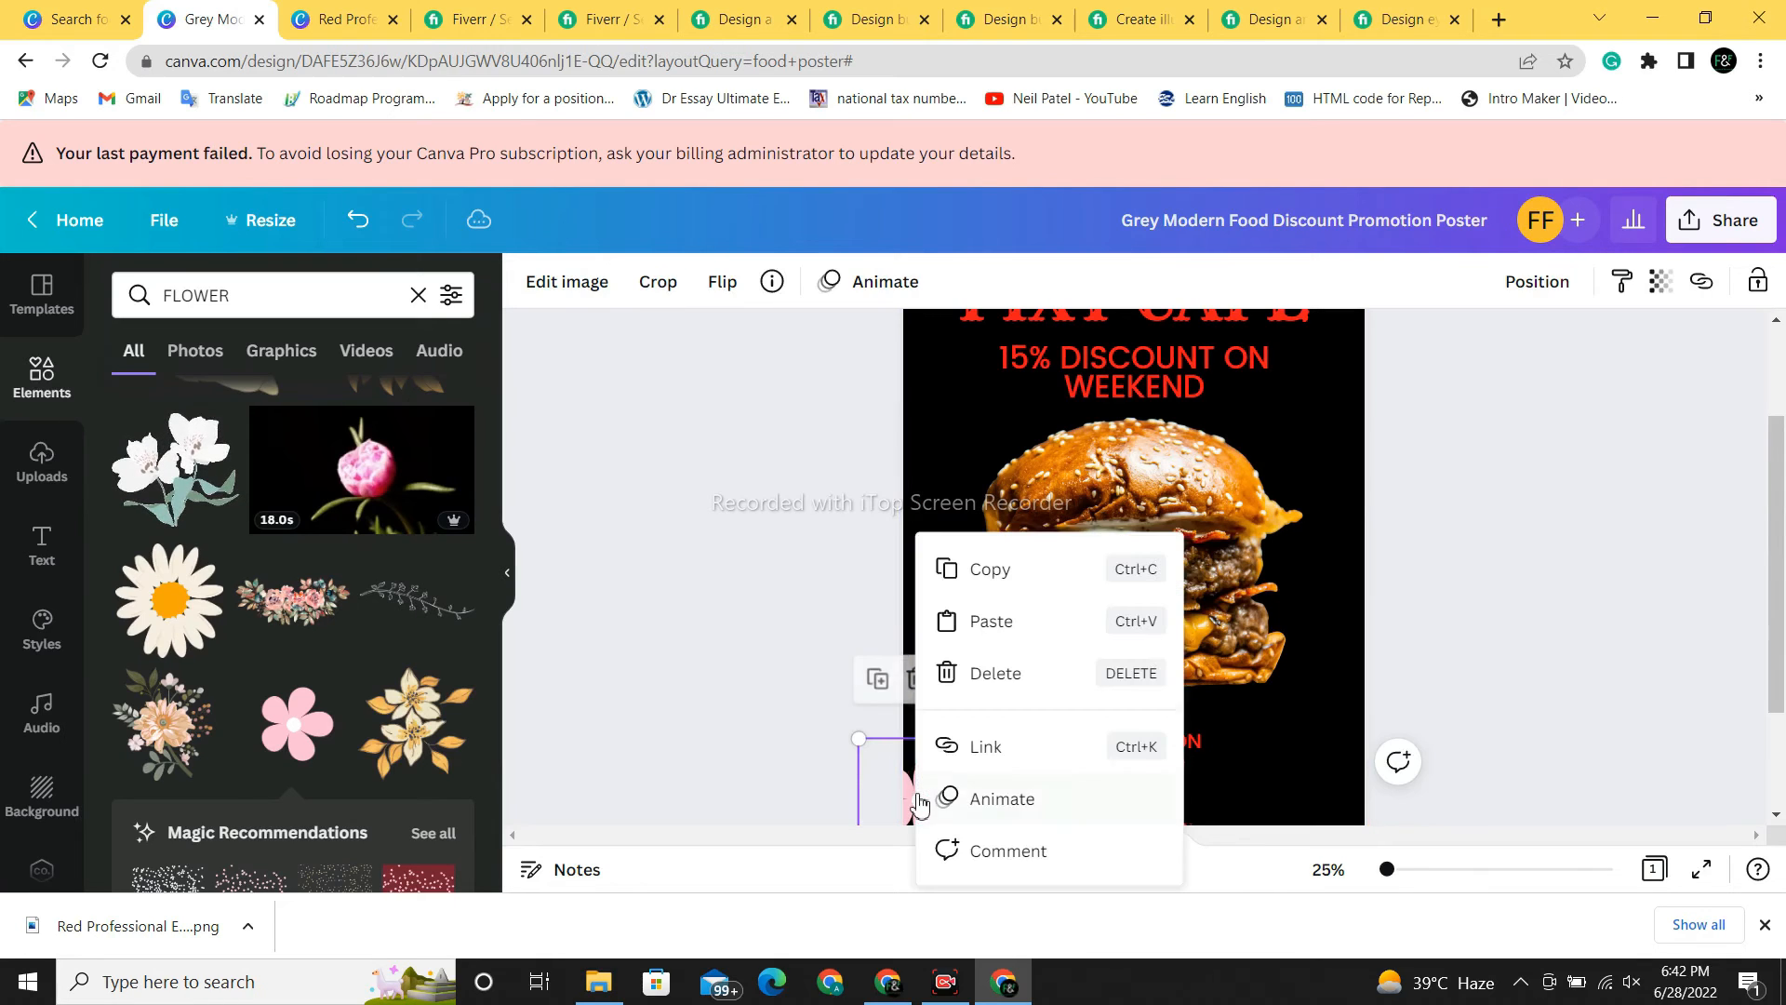
left_click(1001, 584)
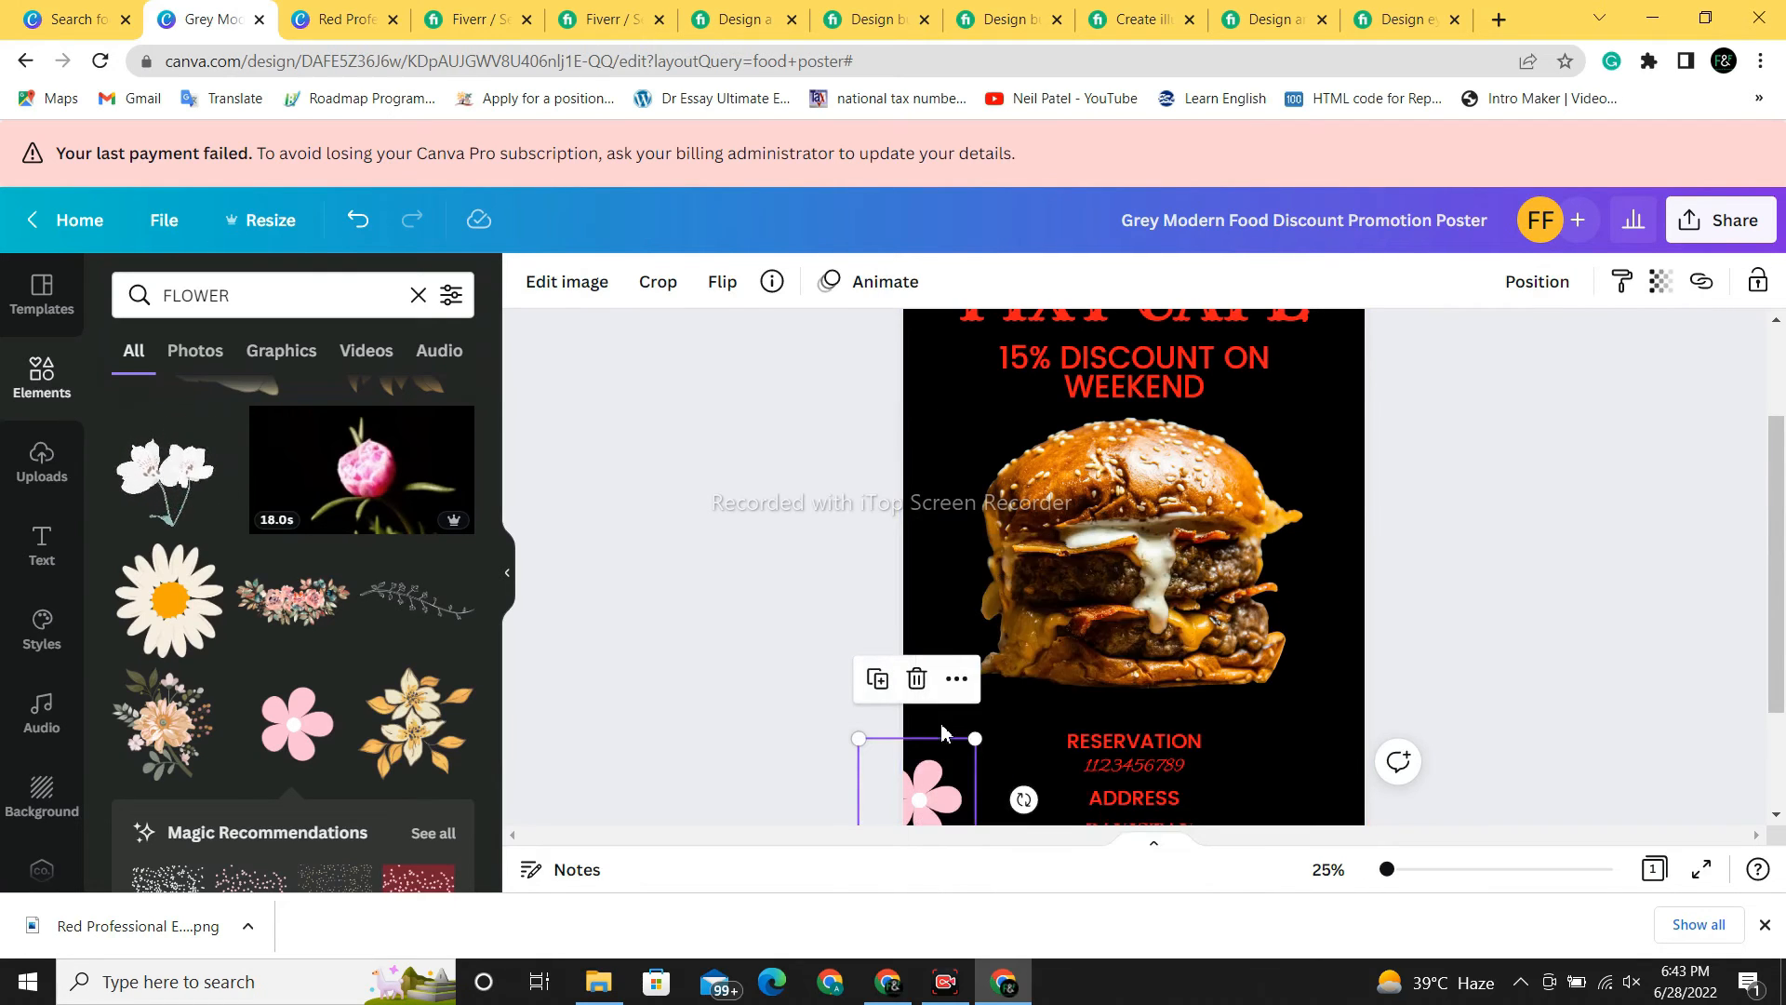
left_click(877, 678)
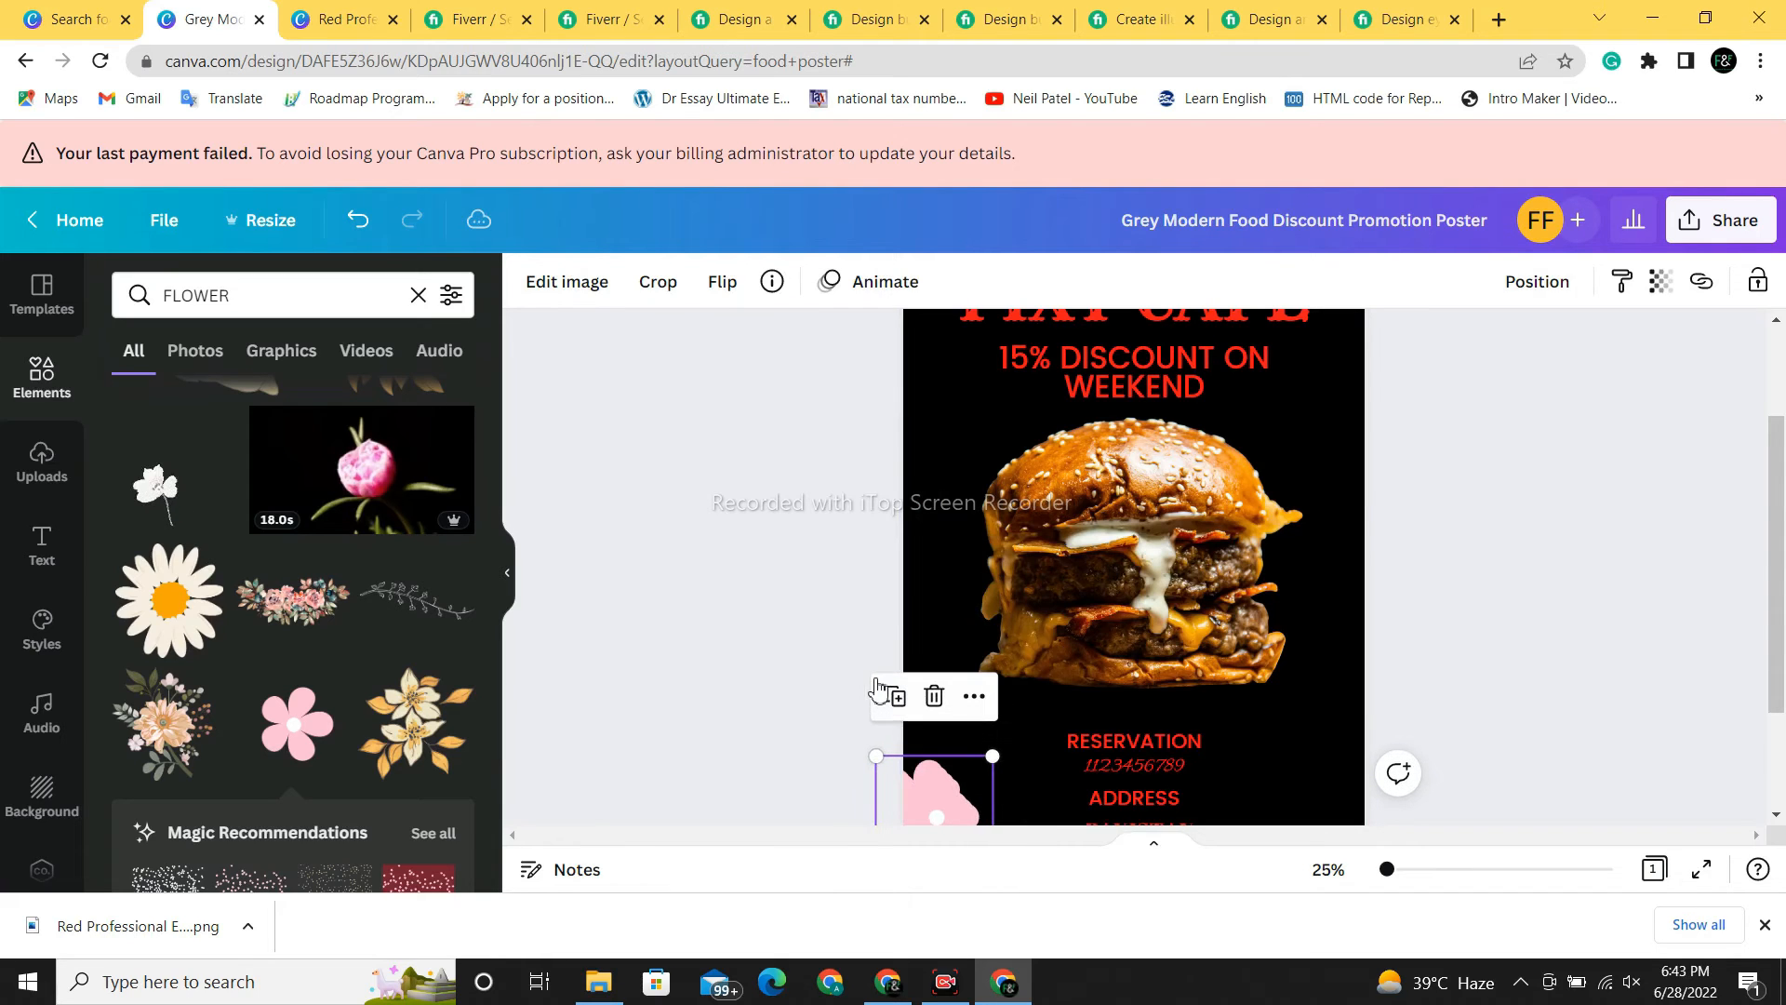
- Line up the pink flower copies in a column along the left edge
left_click_drag(934, 788, 928, 570)
left_click_drag(917, 724, 944, 708)
left_click_drag(948, 799, 945, 519)
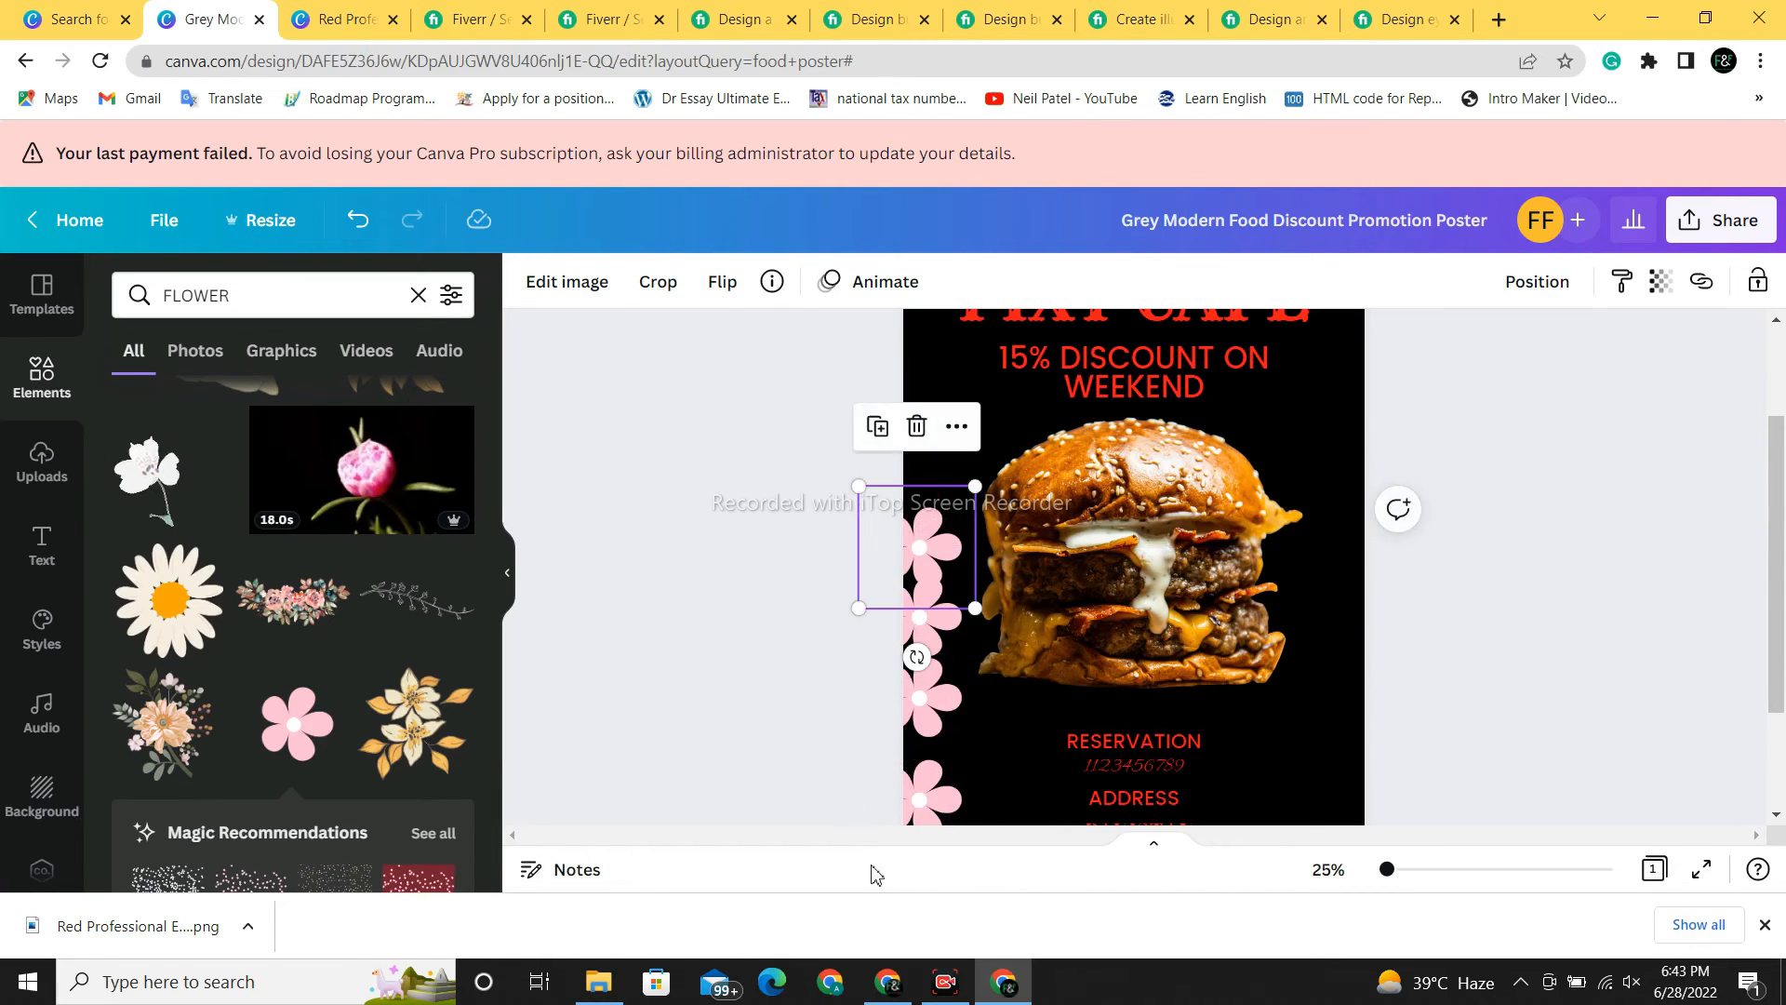
left_click(931, 739)
left_click_drag(931, 740, 931, 772)
left_click_drag(928, 644, 929, 678)
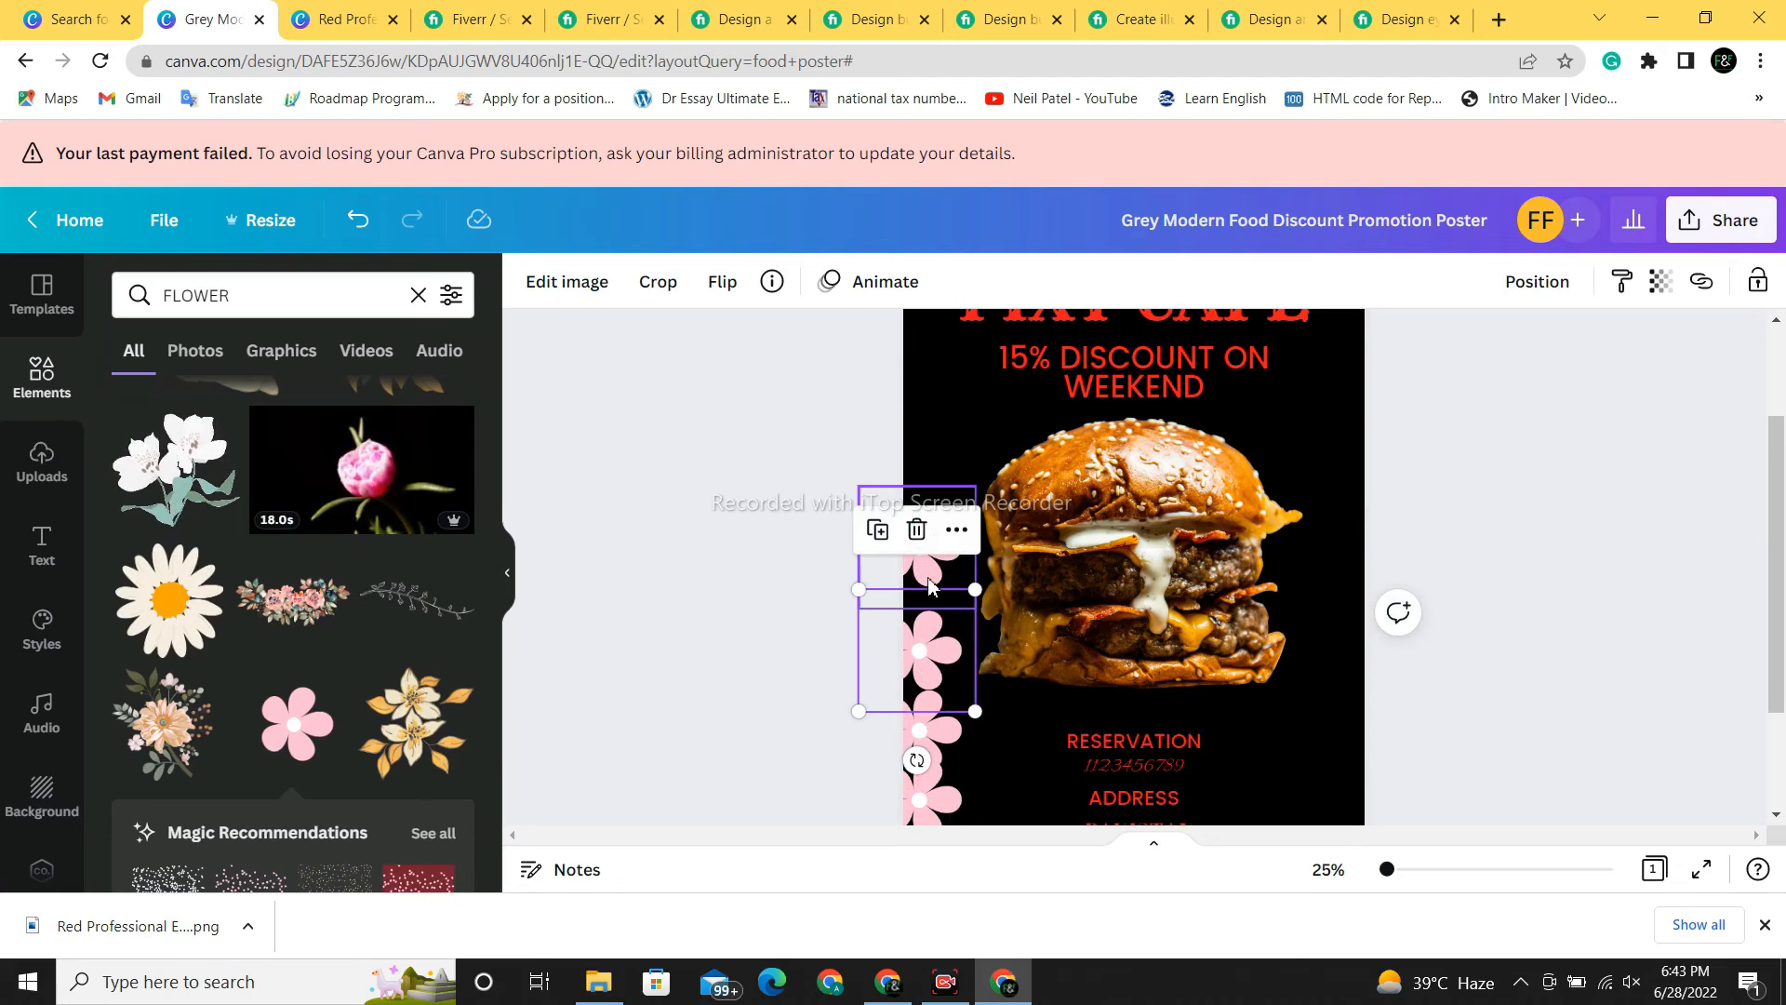
left_click(929, 584)
left_click_drag(928, 583, 926, 582)
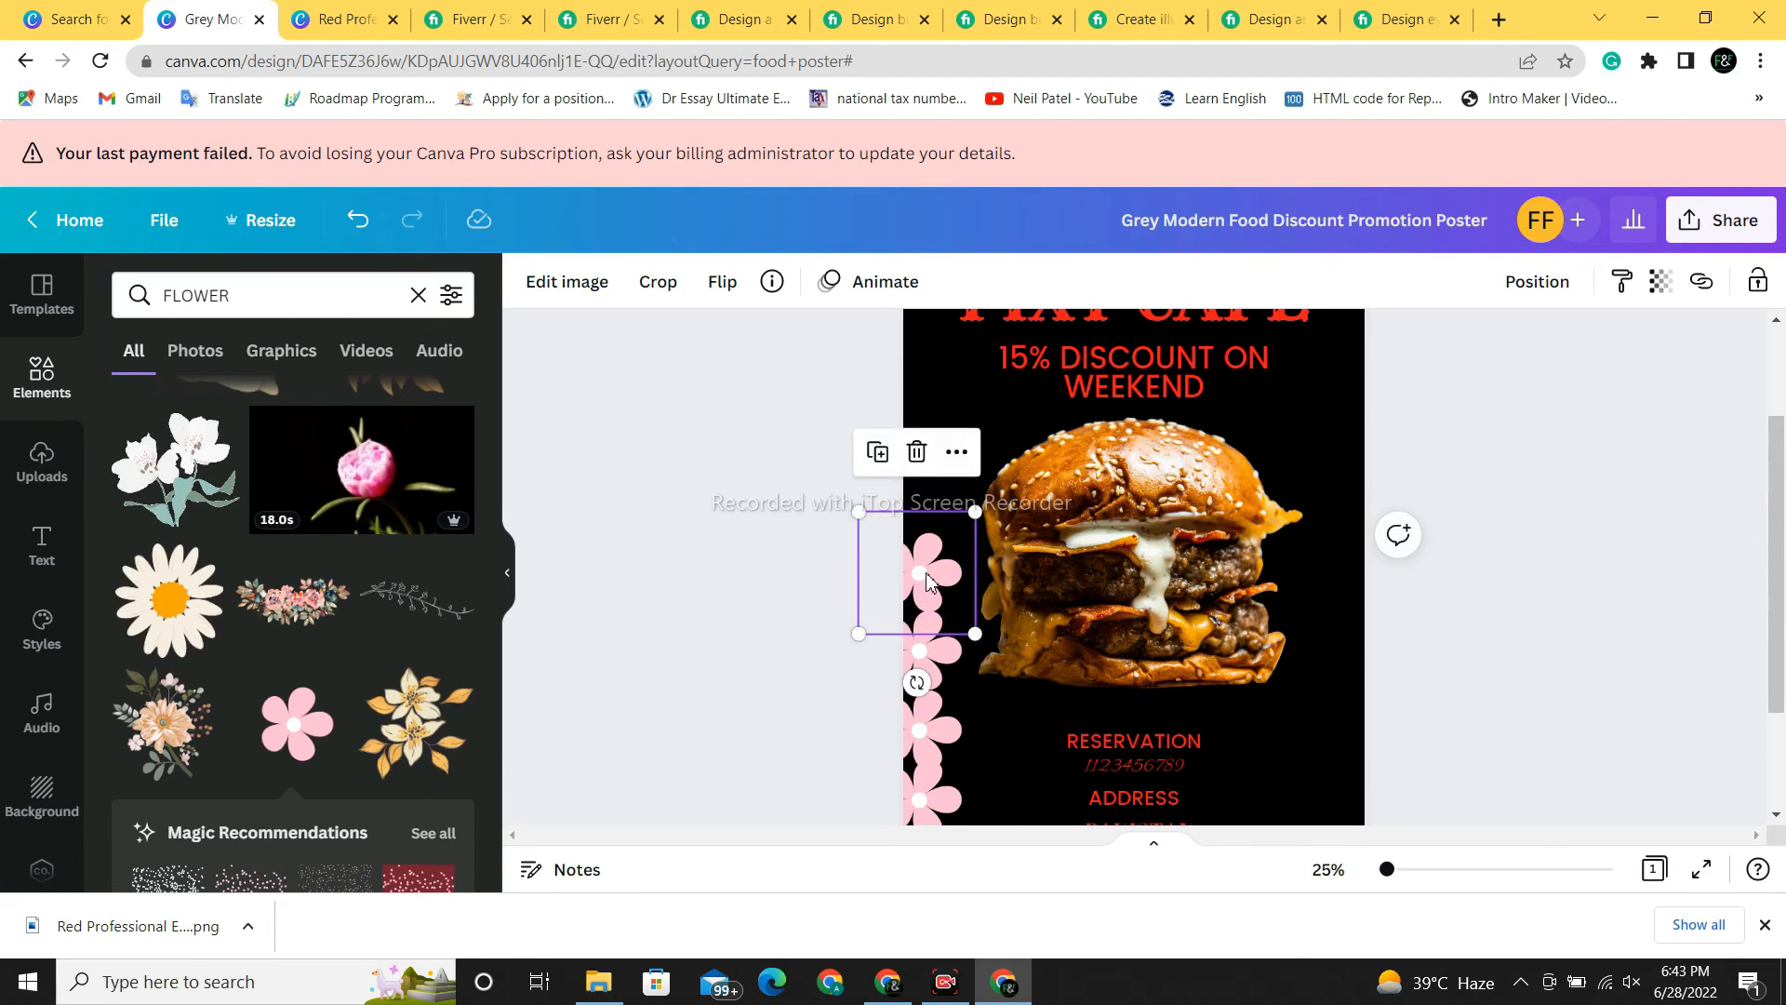
- Duplicate two more pink flowers and stack them up to the poster's top
left_click(878, 453)
left_click_drag(936, 583, 931, 490)
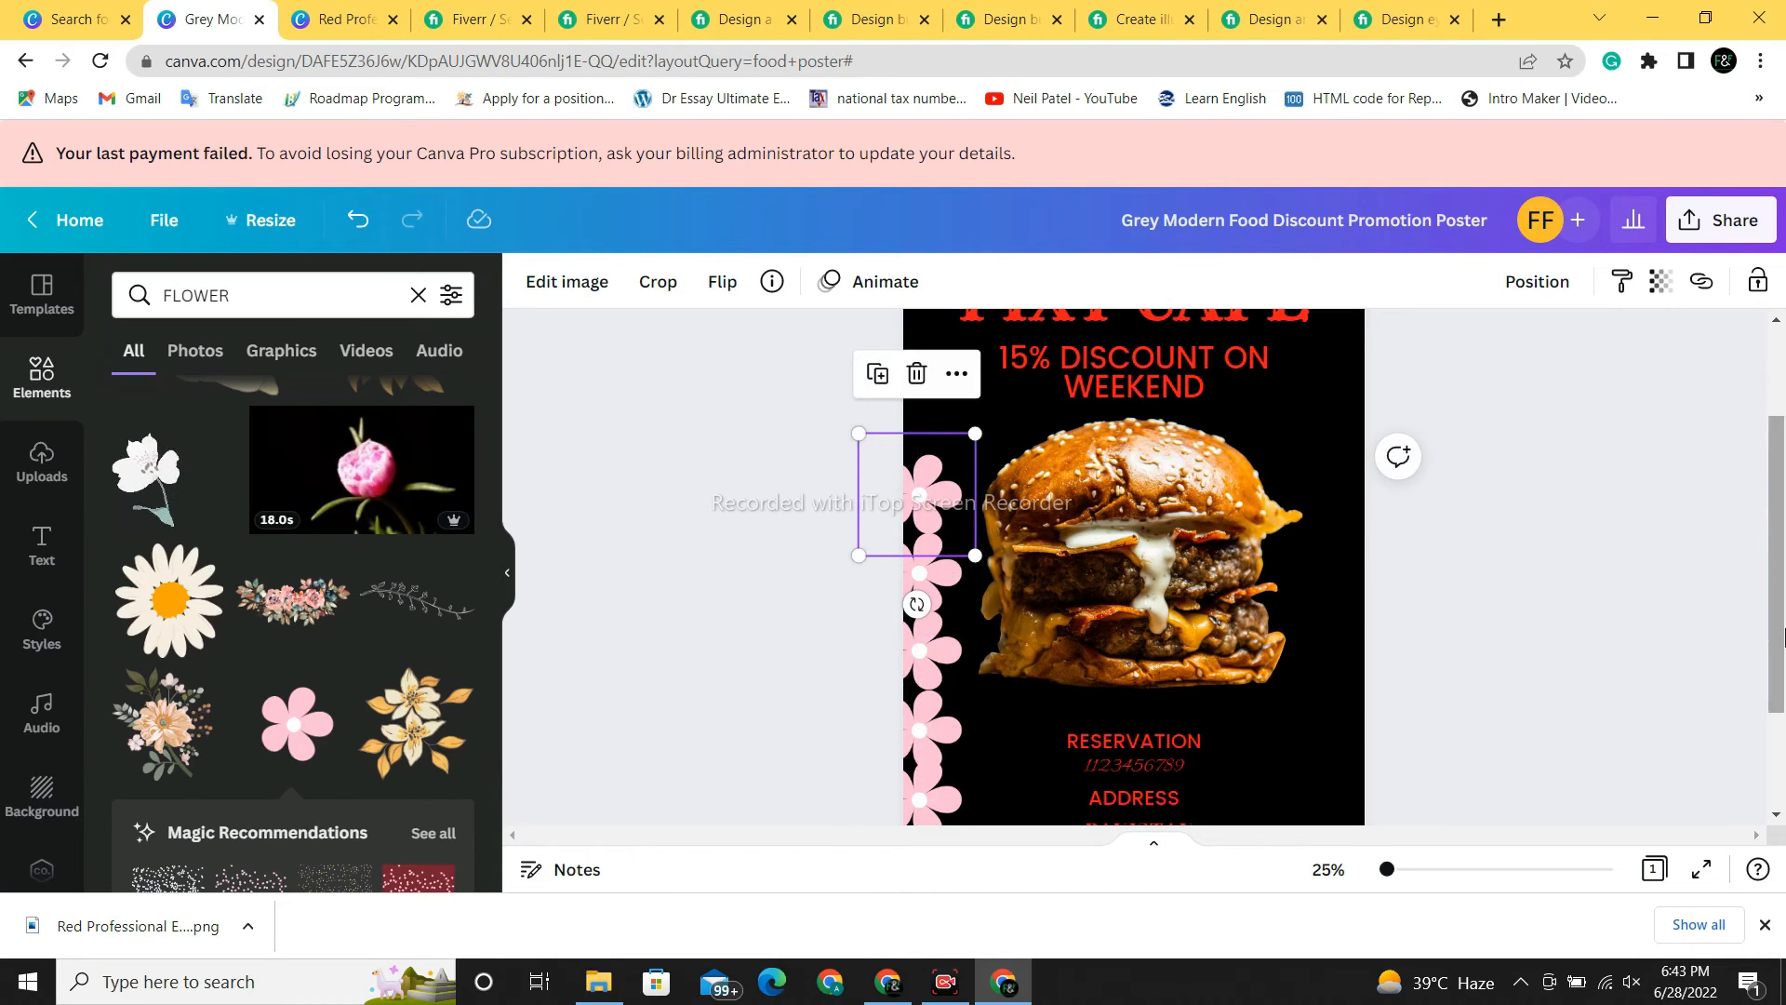
left_click_drag(1777, 642, 1777, 591)
left_click(937, 583)
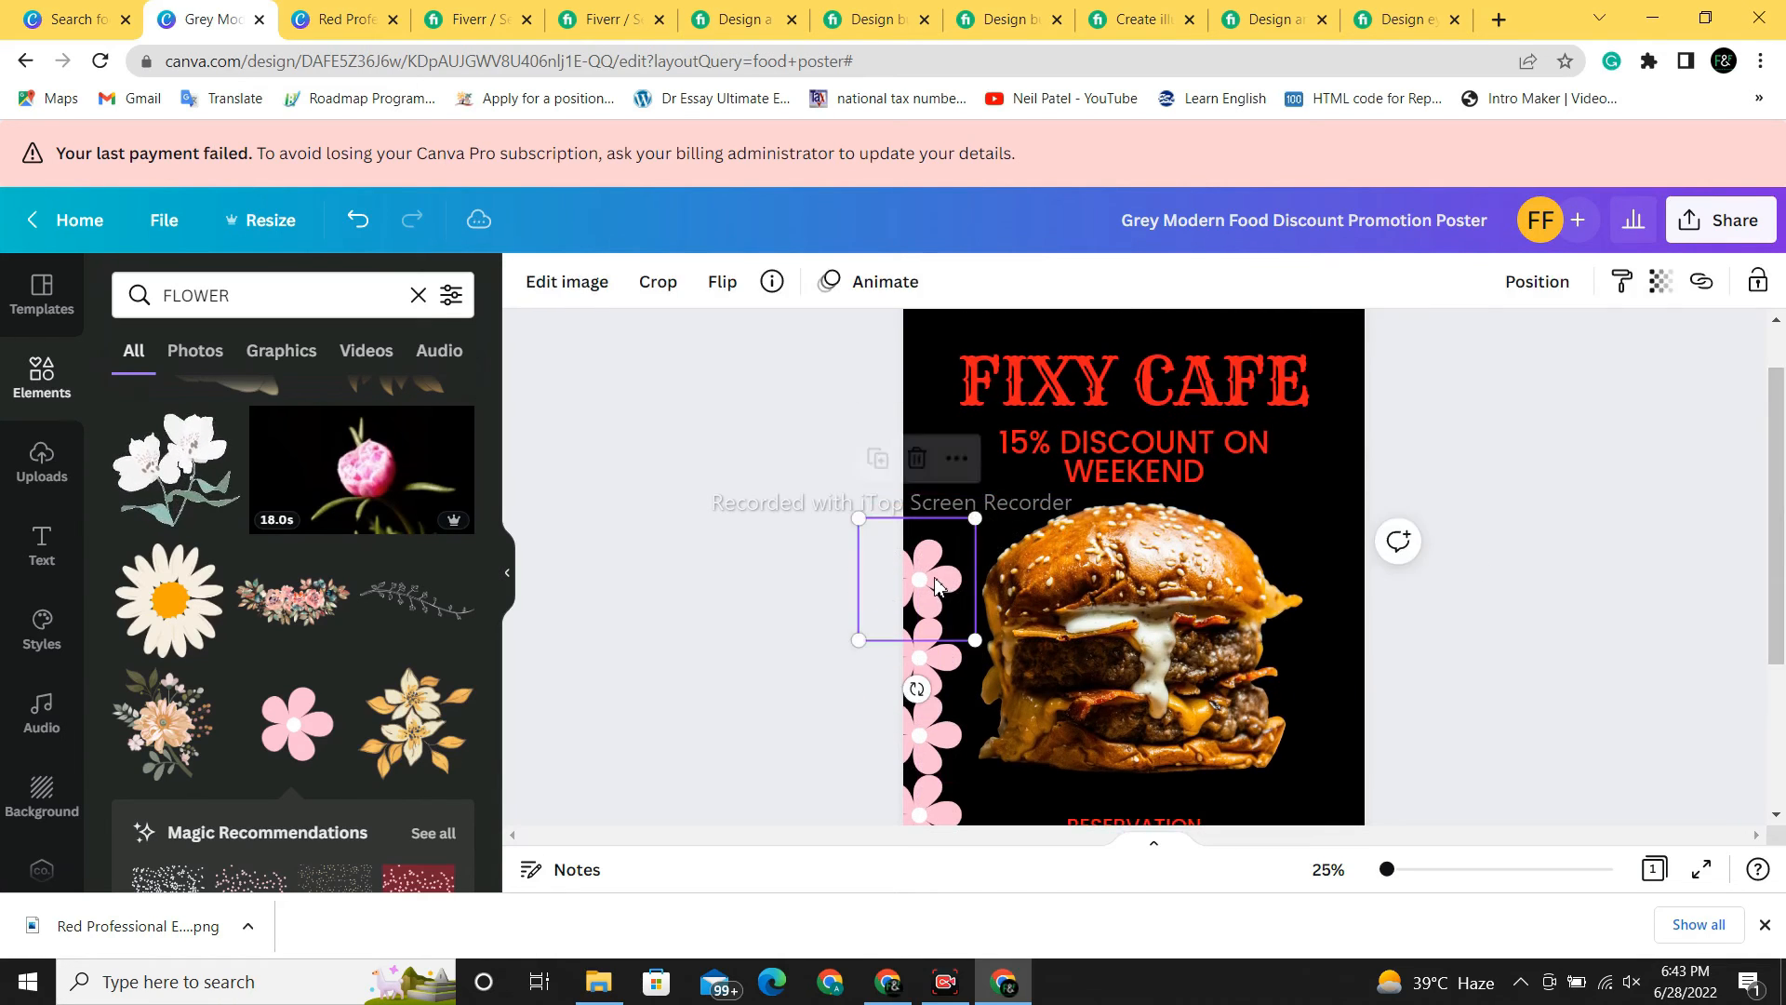
left_click(875, 459)
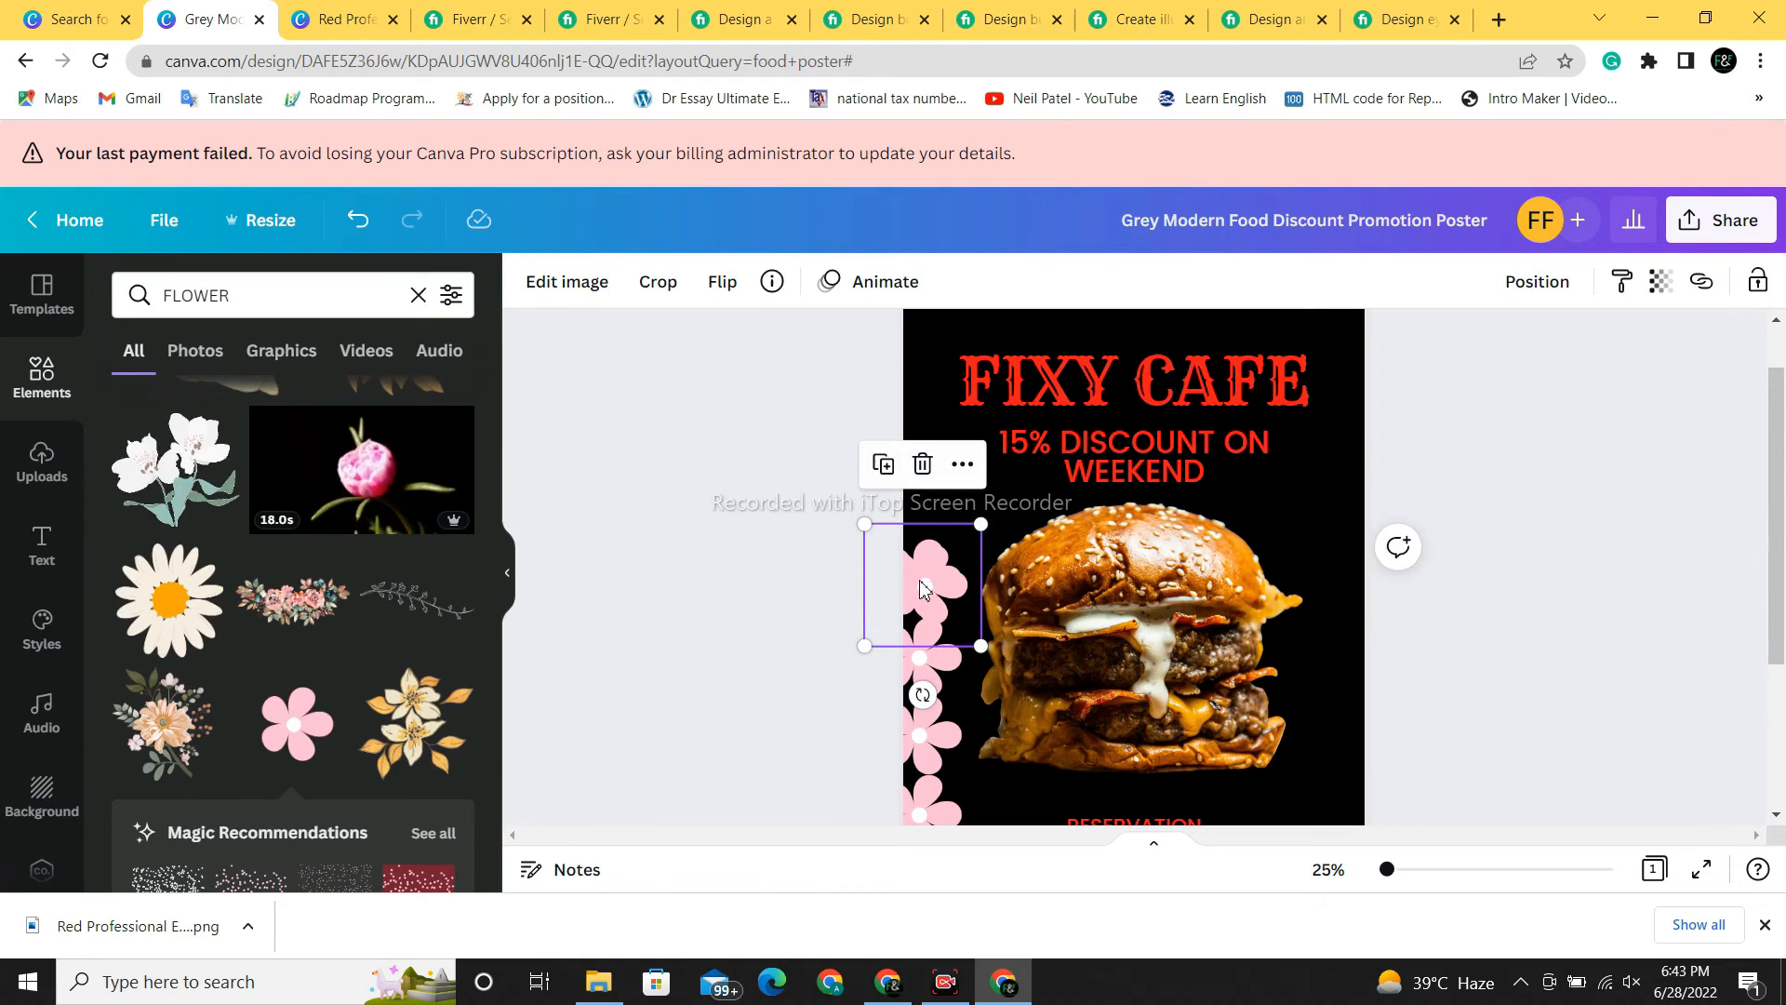
left_click_drag(923, 588, 921, 497)
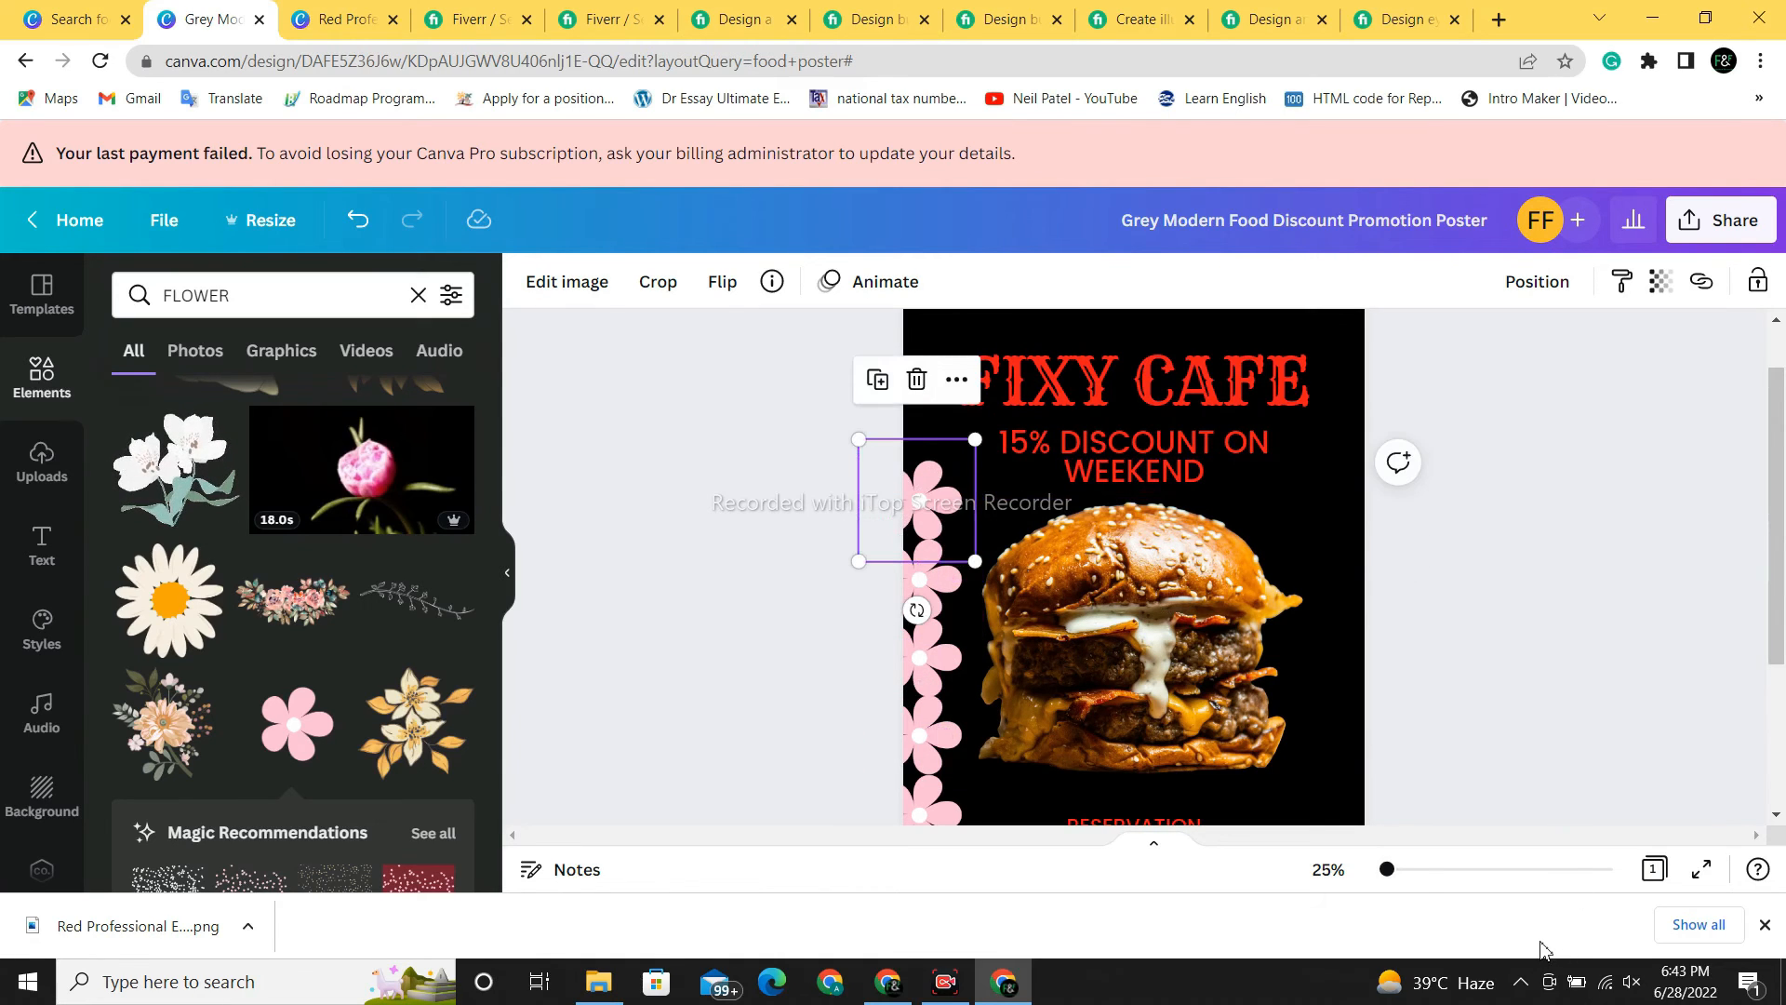
key("Escape")
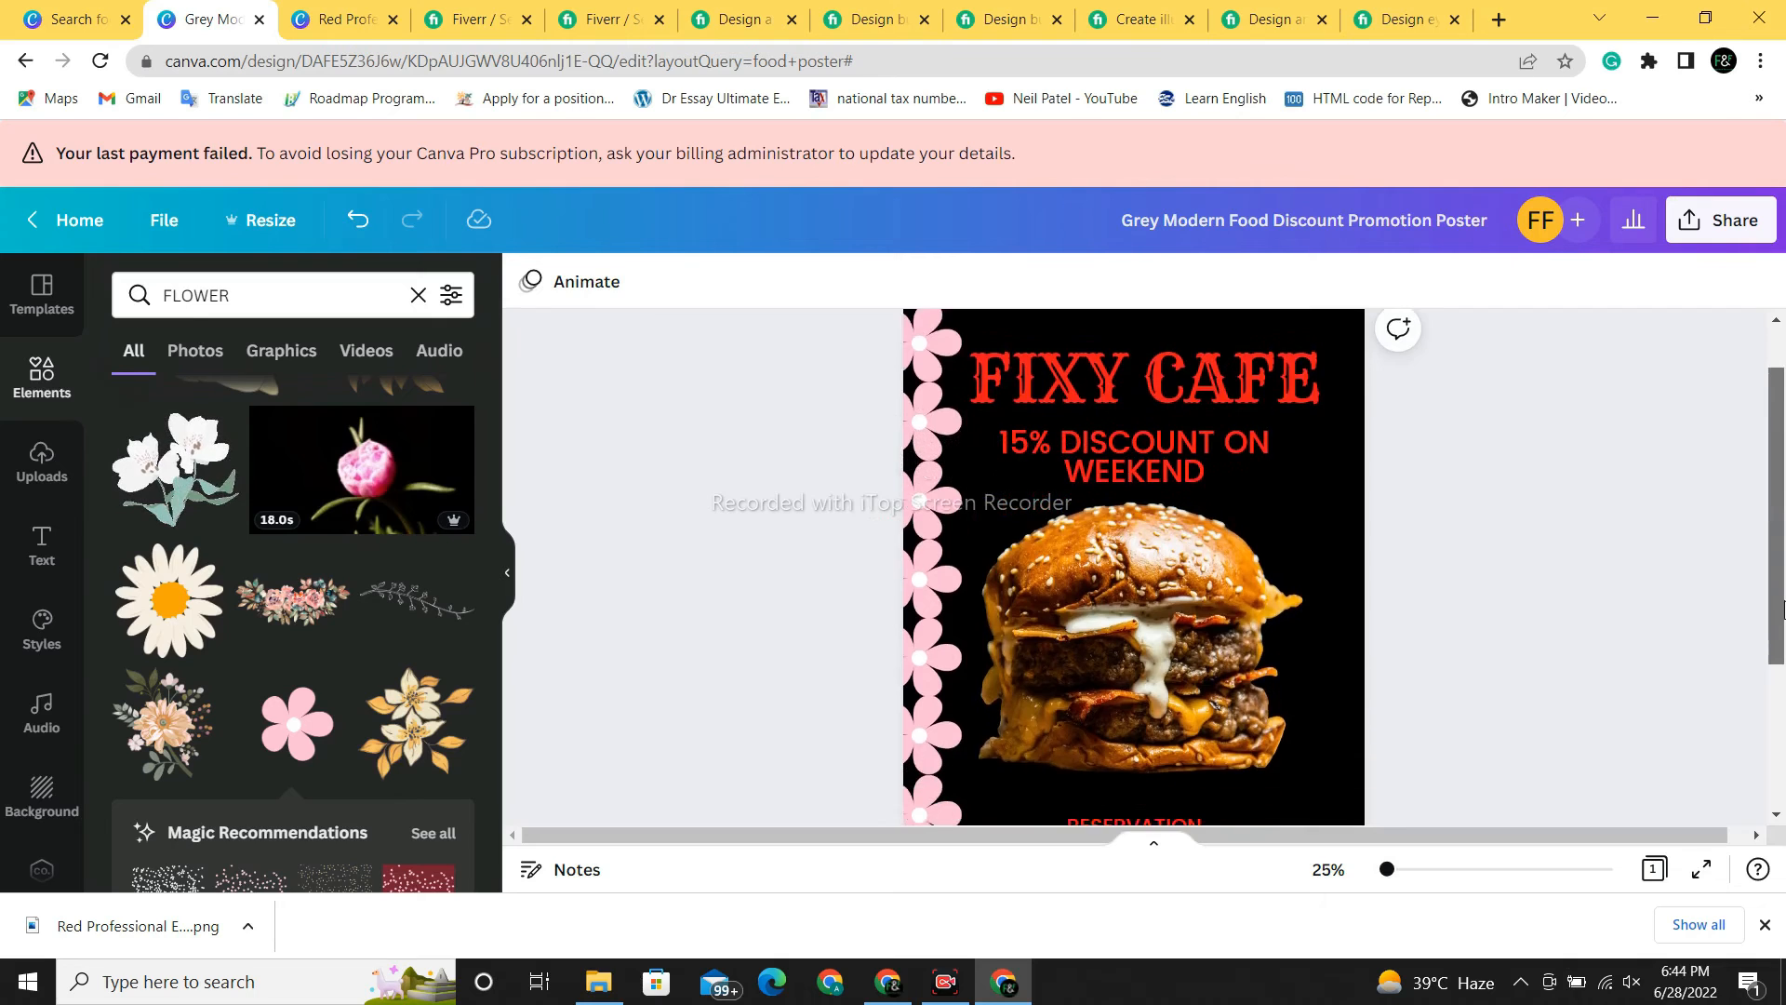
- Open the Share this design panel and scroll to the Download, Share on social and More options
scroll(1781, 610, "down", 3)
scroll(1781, 559, "up", 3)
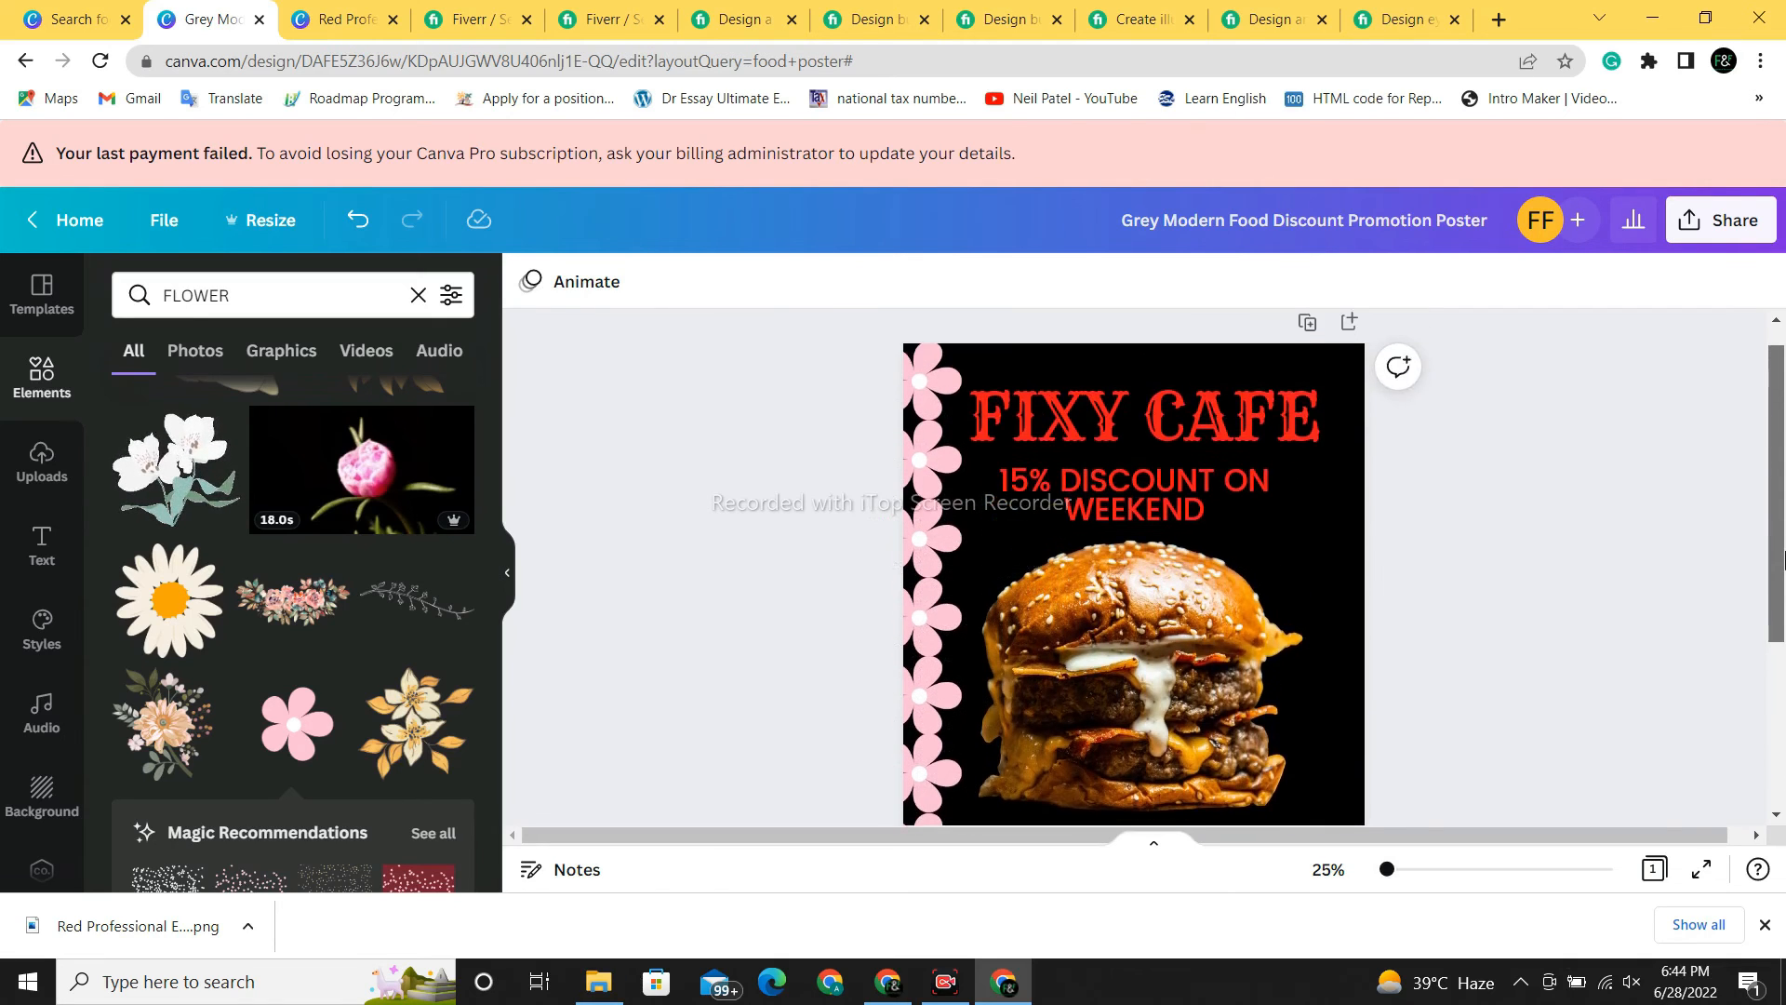
mouse_move(1783, 556)
left_mouse_down()
mouse_move(1783, 706)
mouse_move(1784, 487)
mouse_move(1784, 728)
mouse_move(1782, 571)
mouse_move(1782, 589)
left_mouse_up()
left_click(1714, 231)
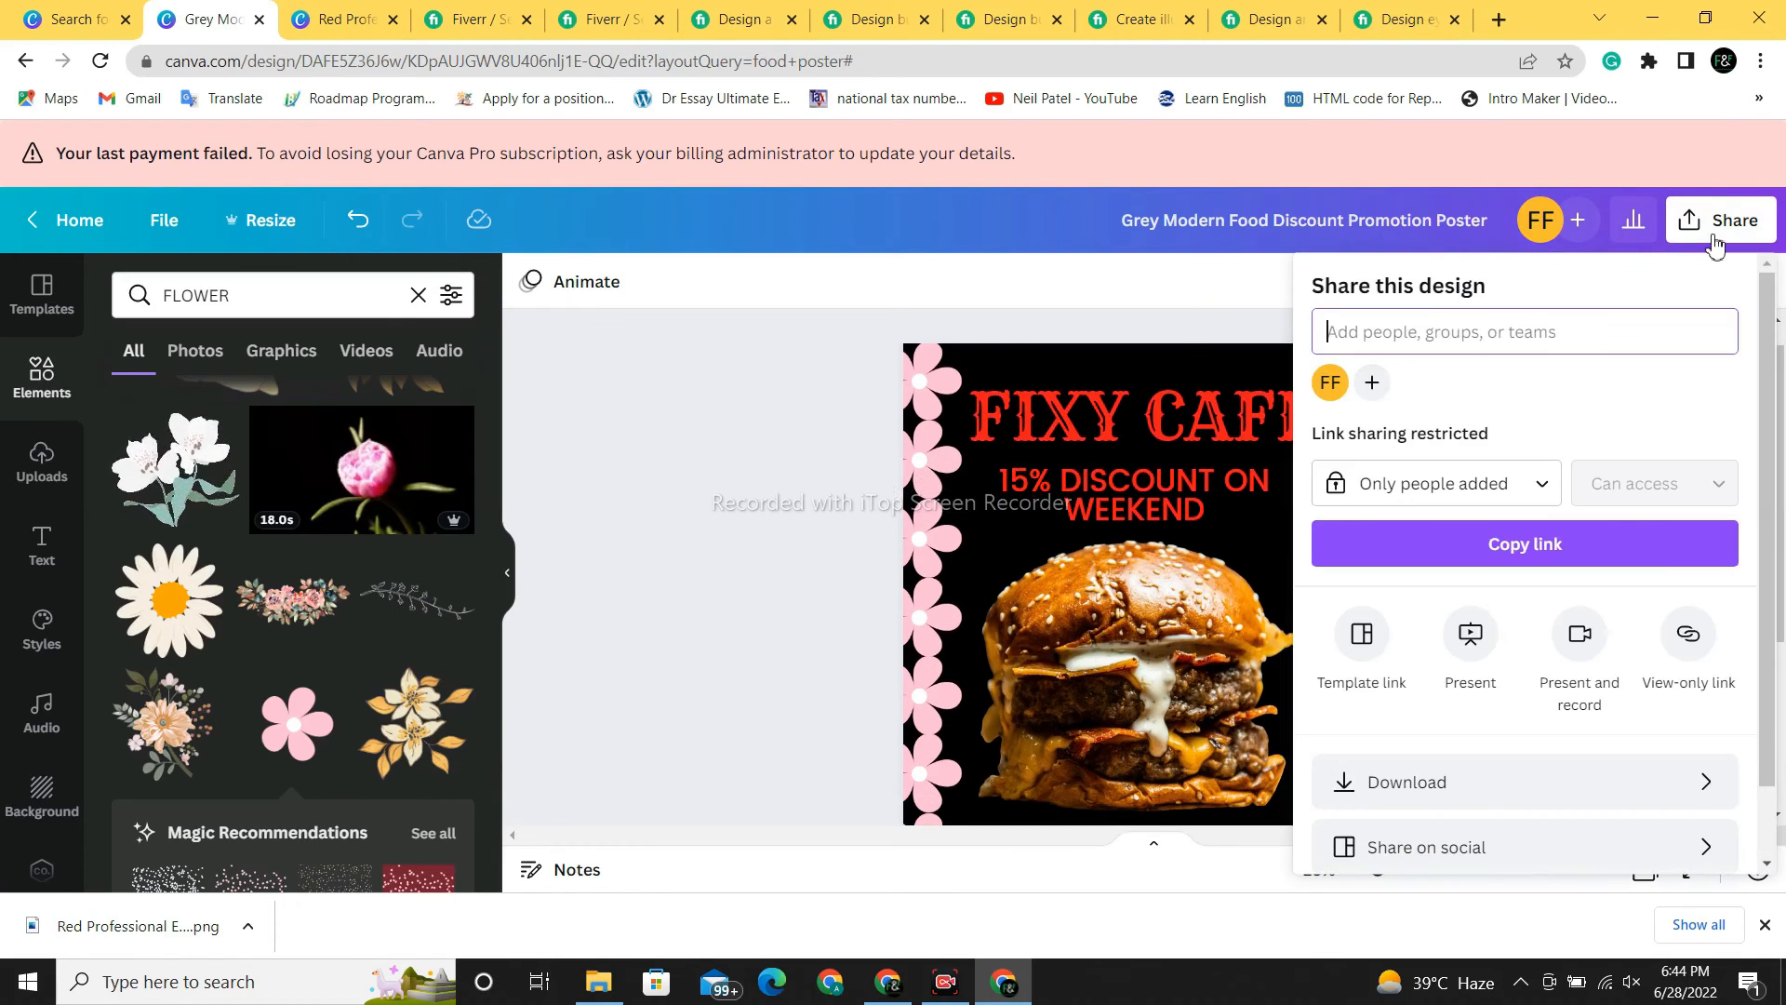
scroll(1766, 577, "down", 2)
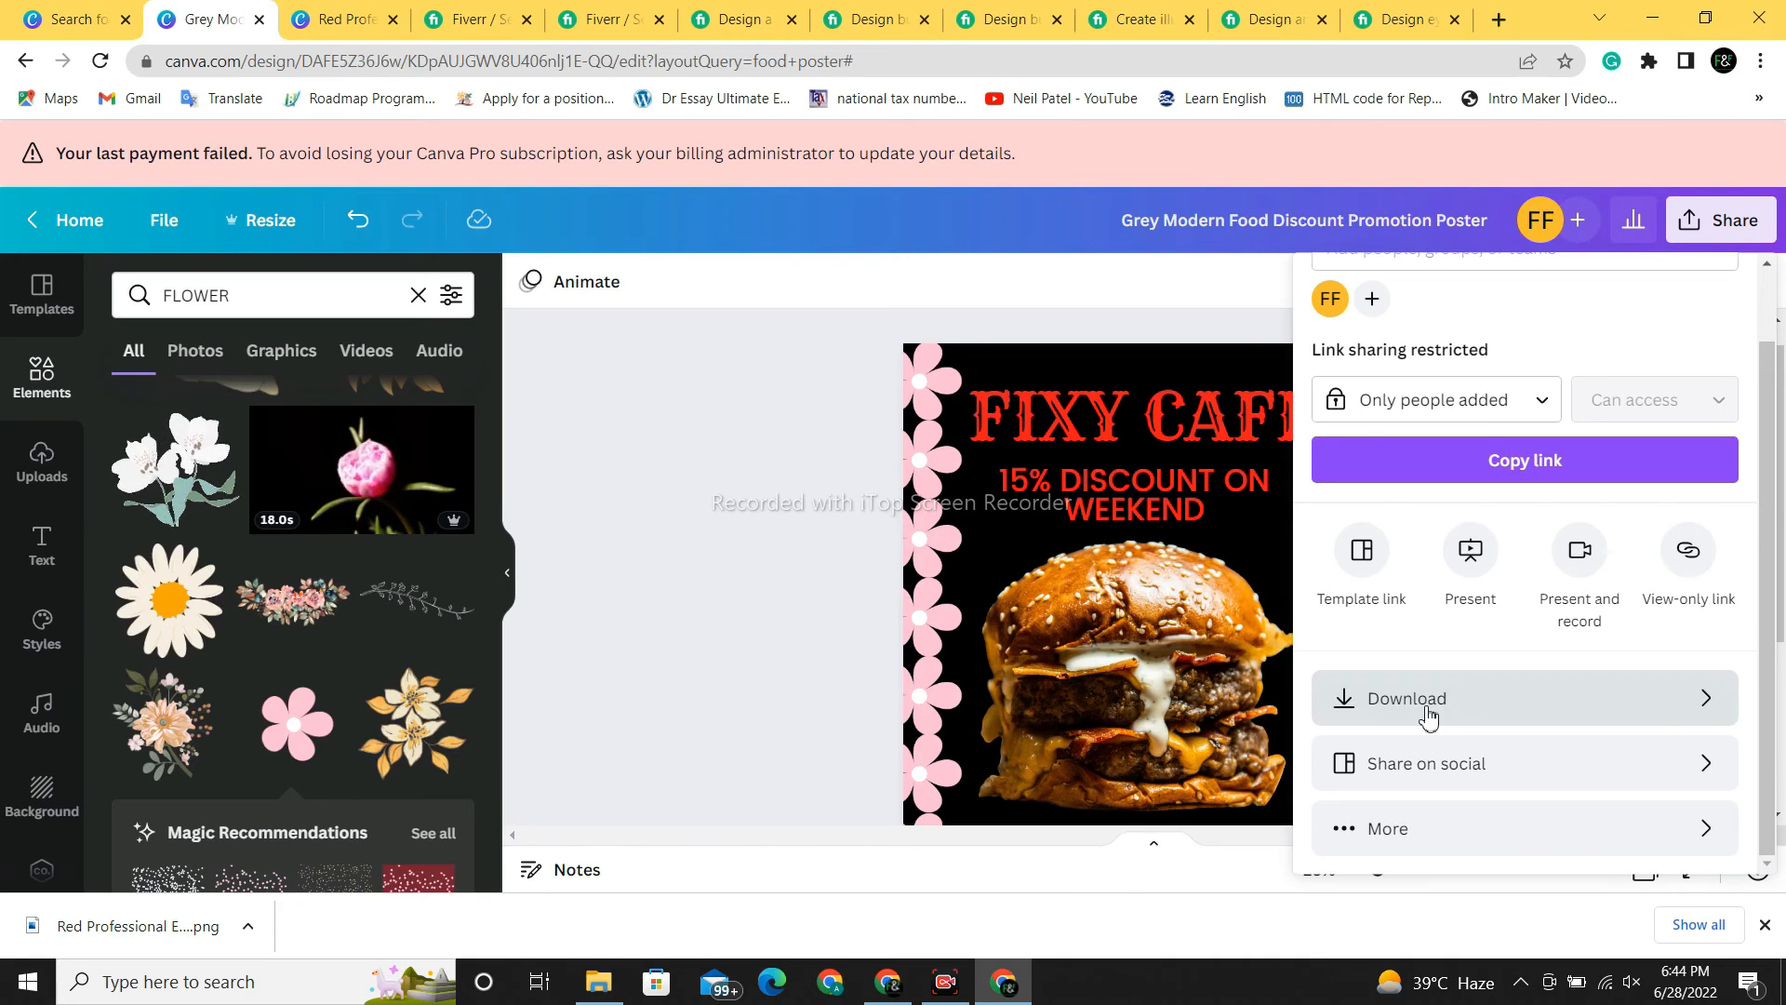
- On Fiverr, replace the FLYER search with the 'restaurant poster' suggestion
left_click(501, 11)
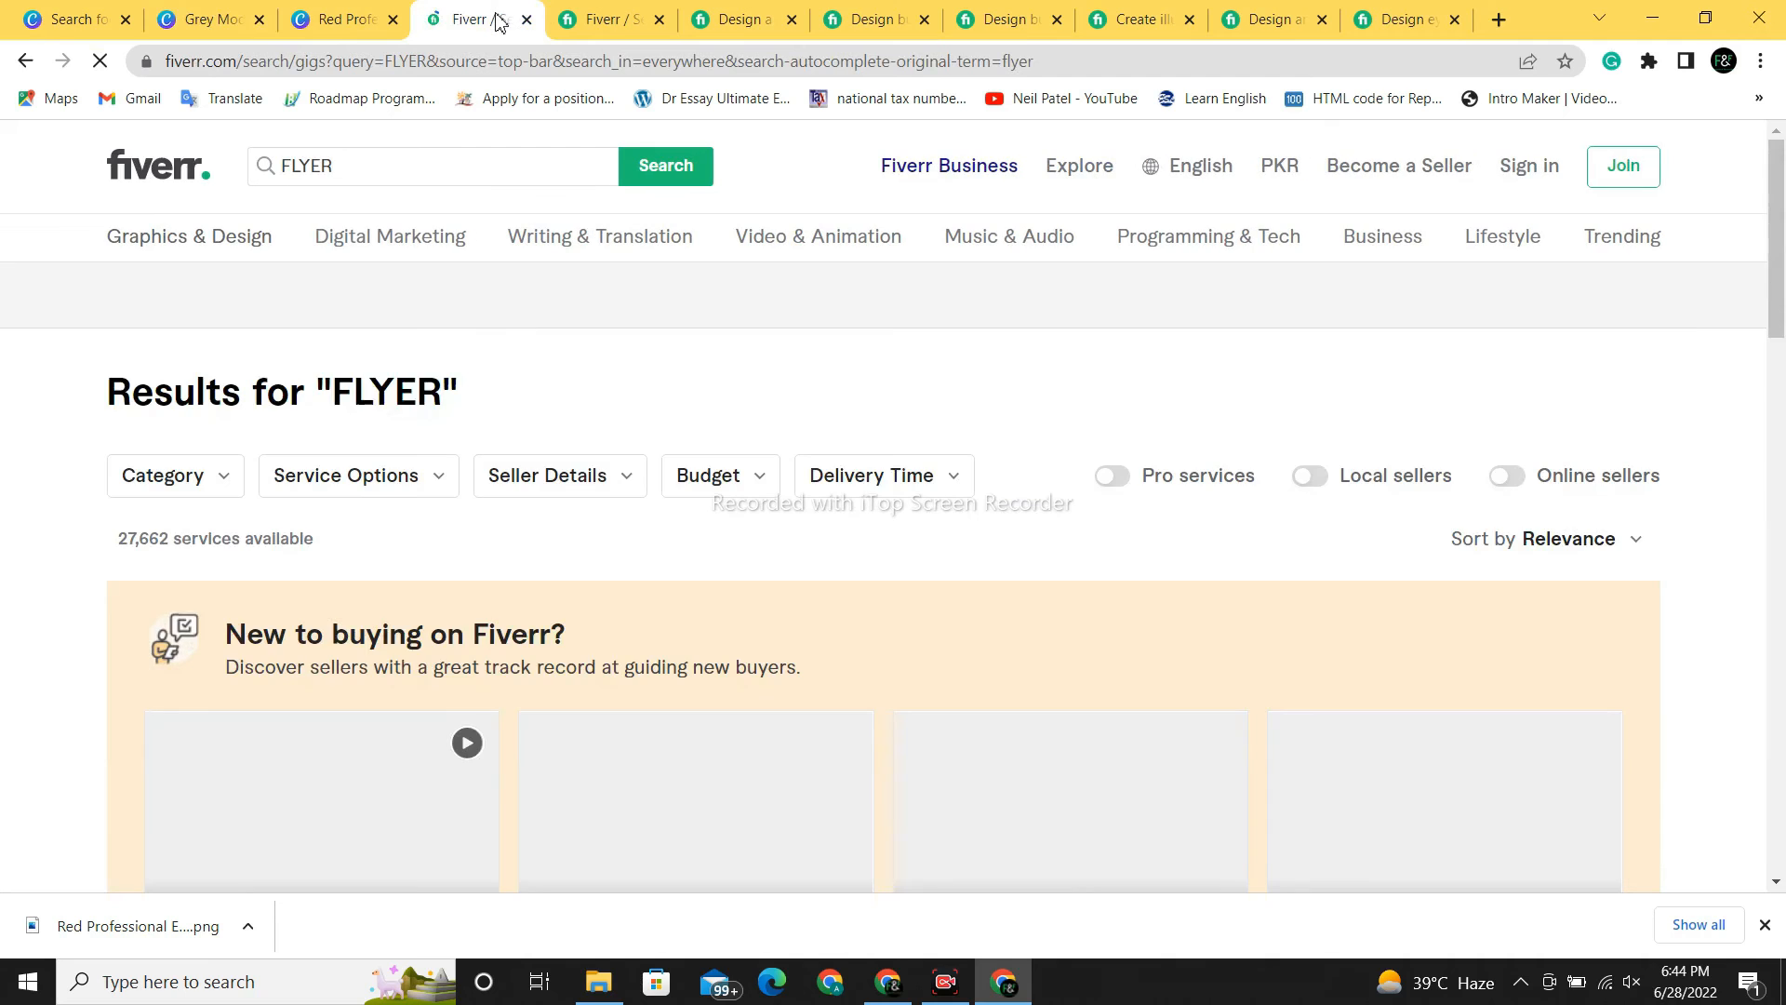
scroll(751, 686, "down", 8)
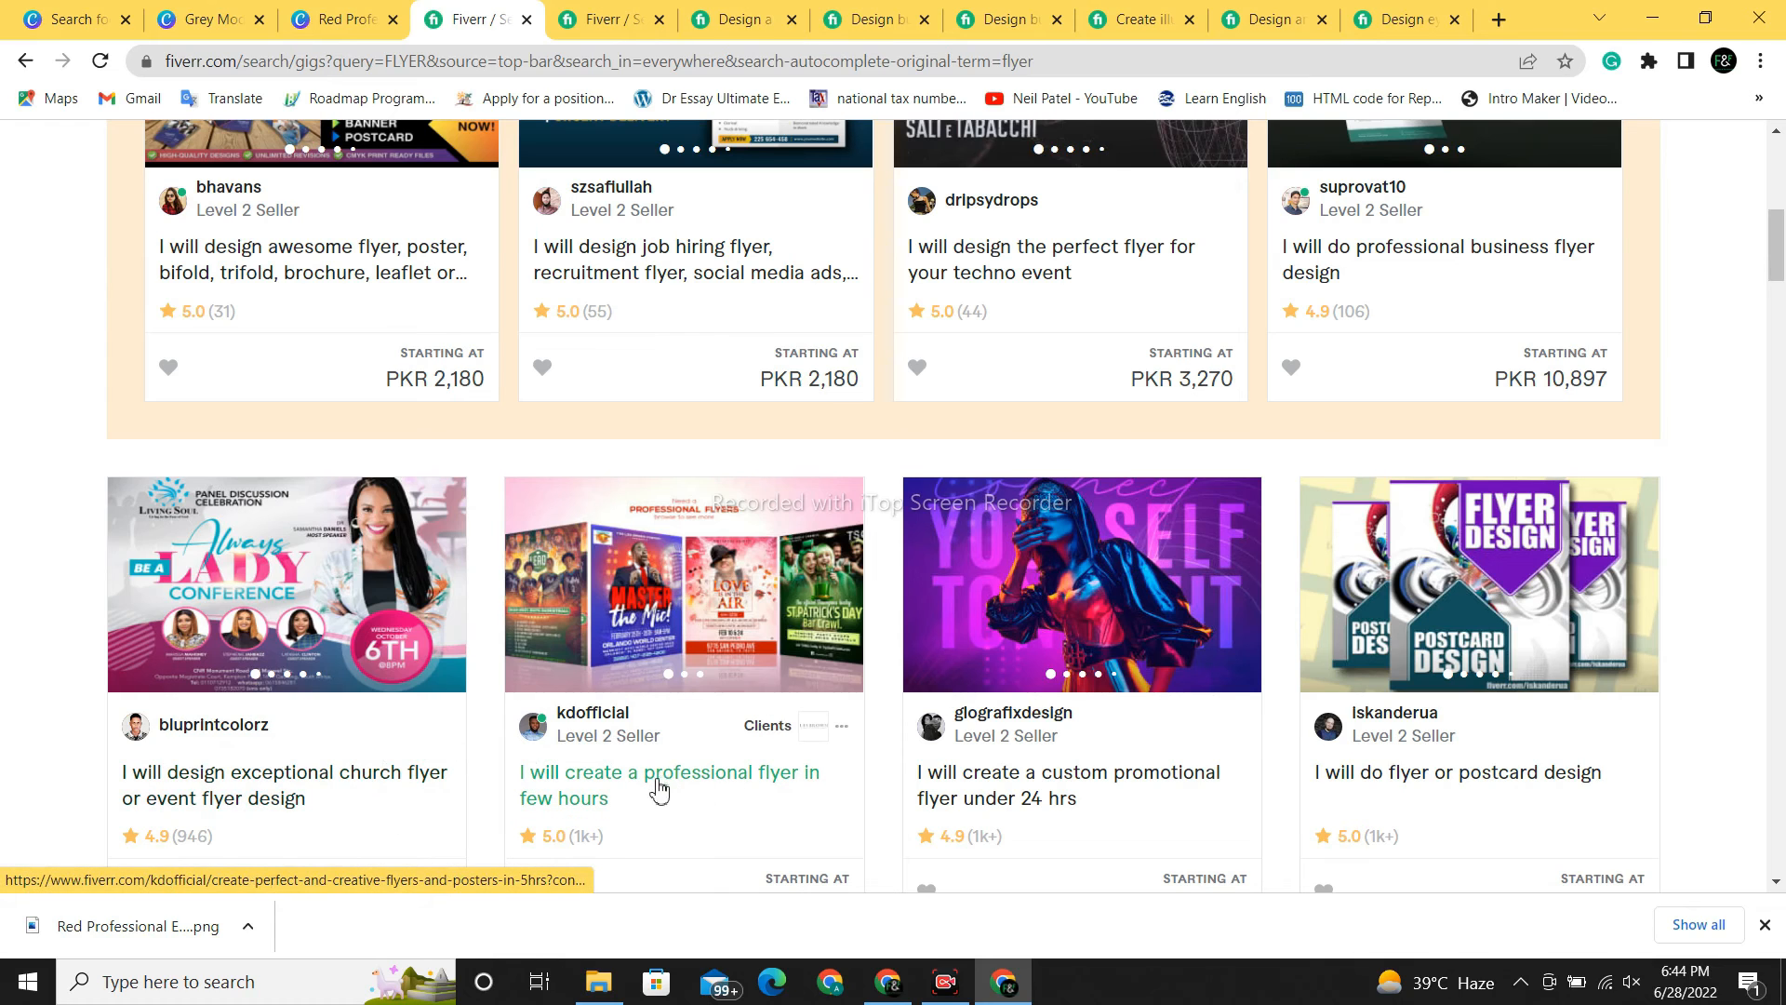
scroll(1783, 166, "up", 2)
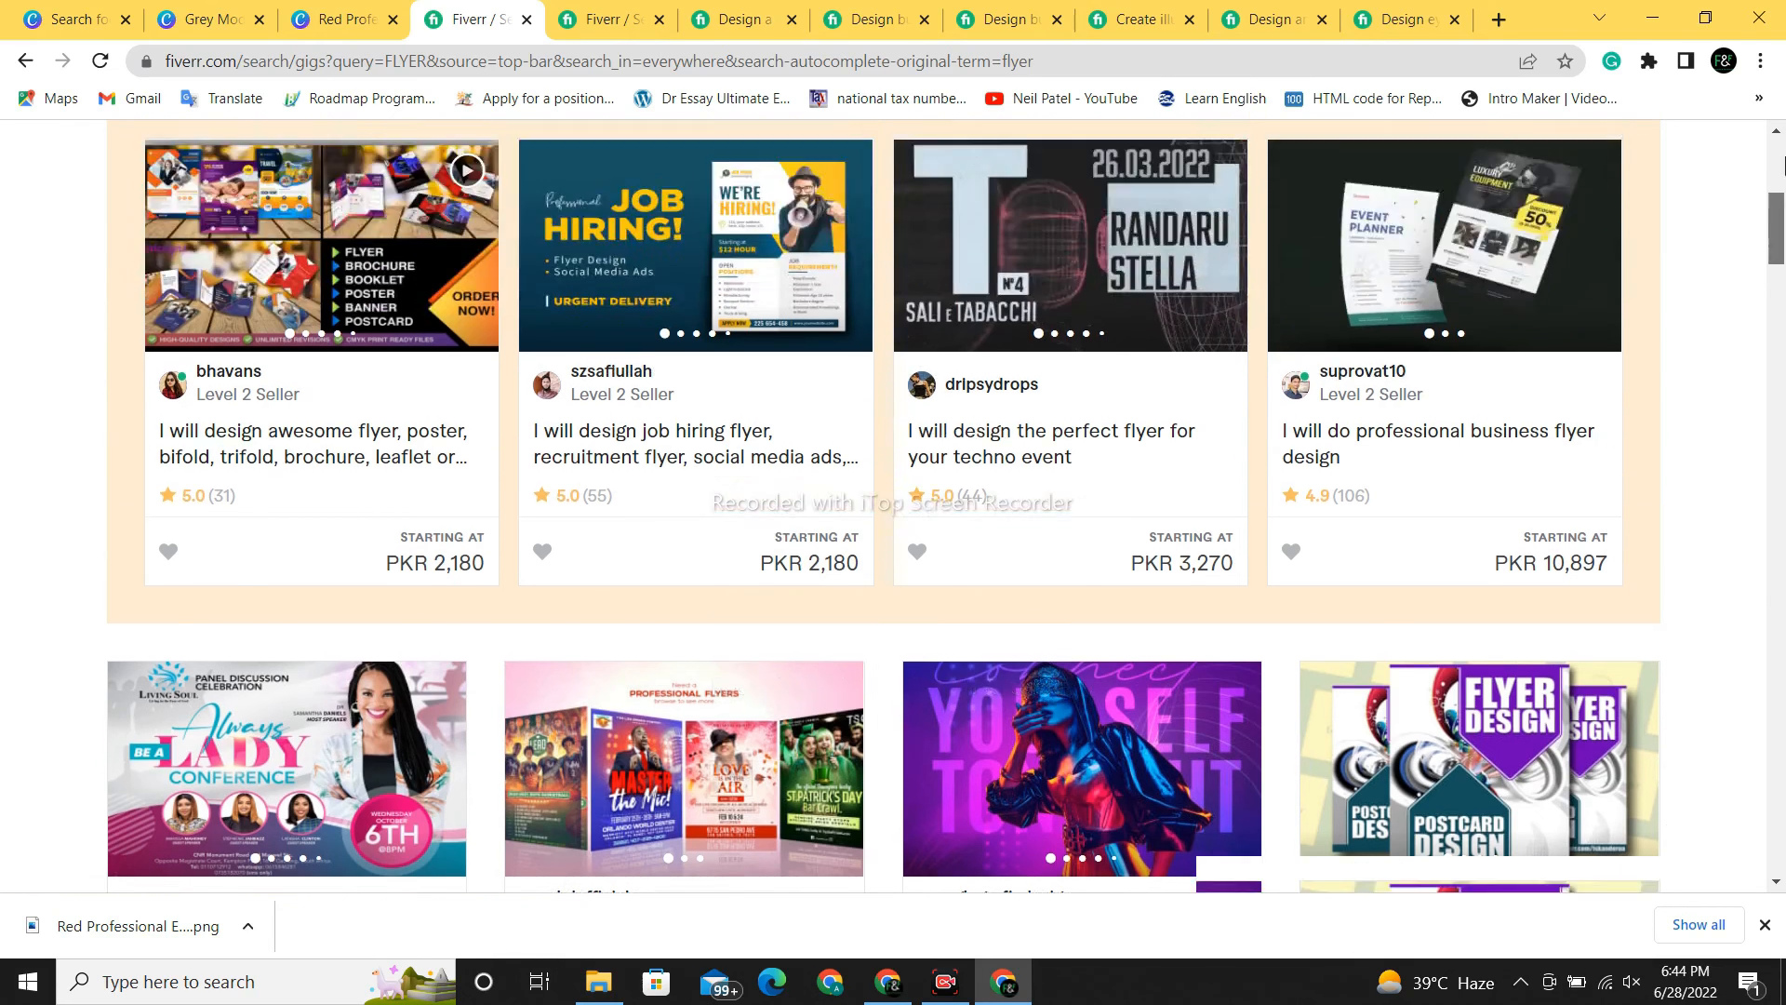
scroll(1784, 166, "up", 5)
left_click(517, 185)
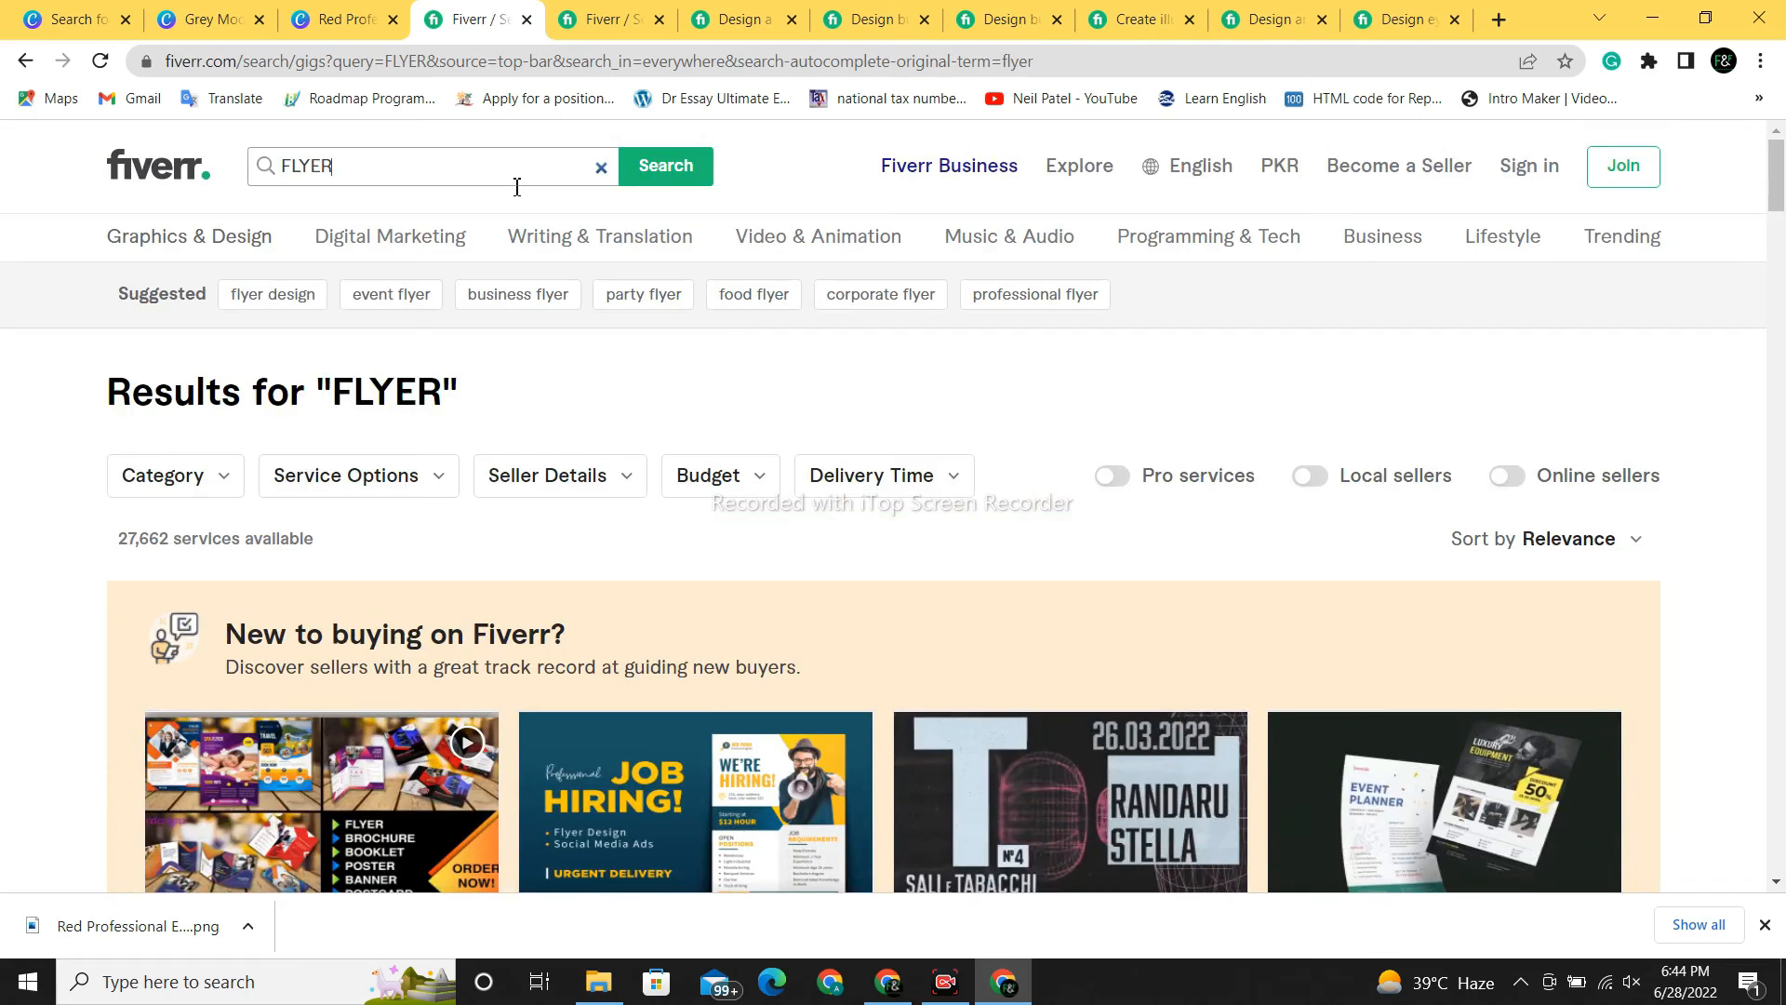
key("BackSpace")
key("BackSpace")
key("BackSpace")
key("BackSpace")
key("BackSpace")
type("POS")
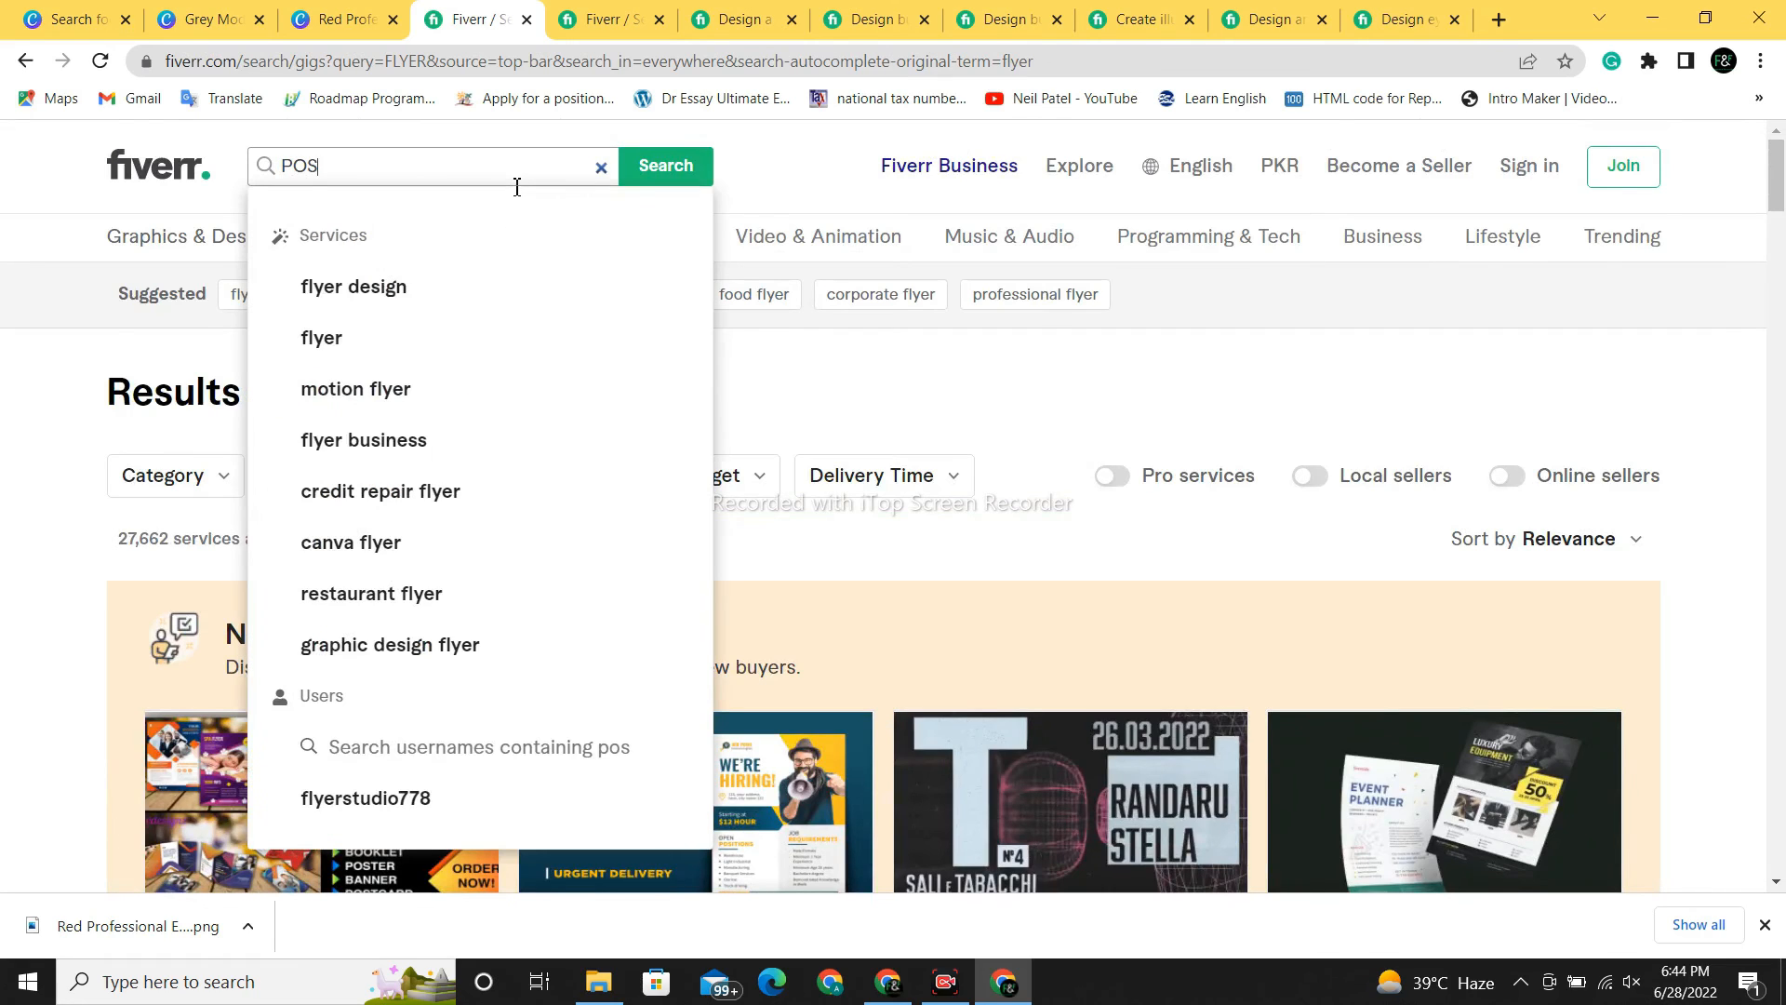
type("TER RES")
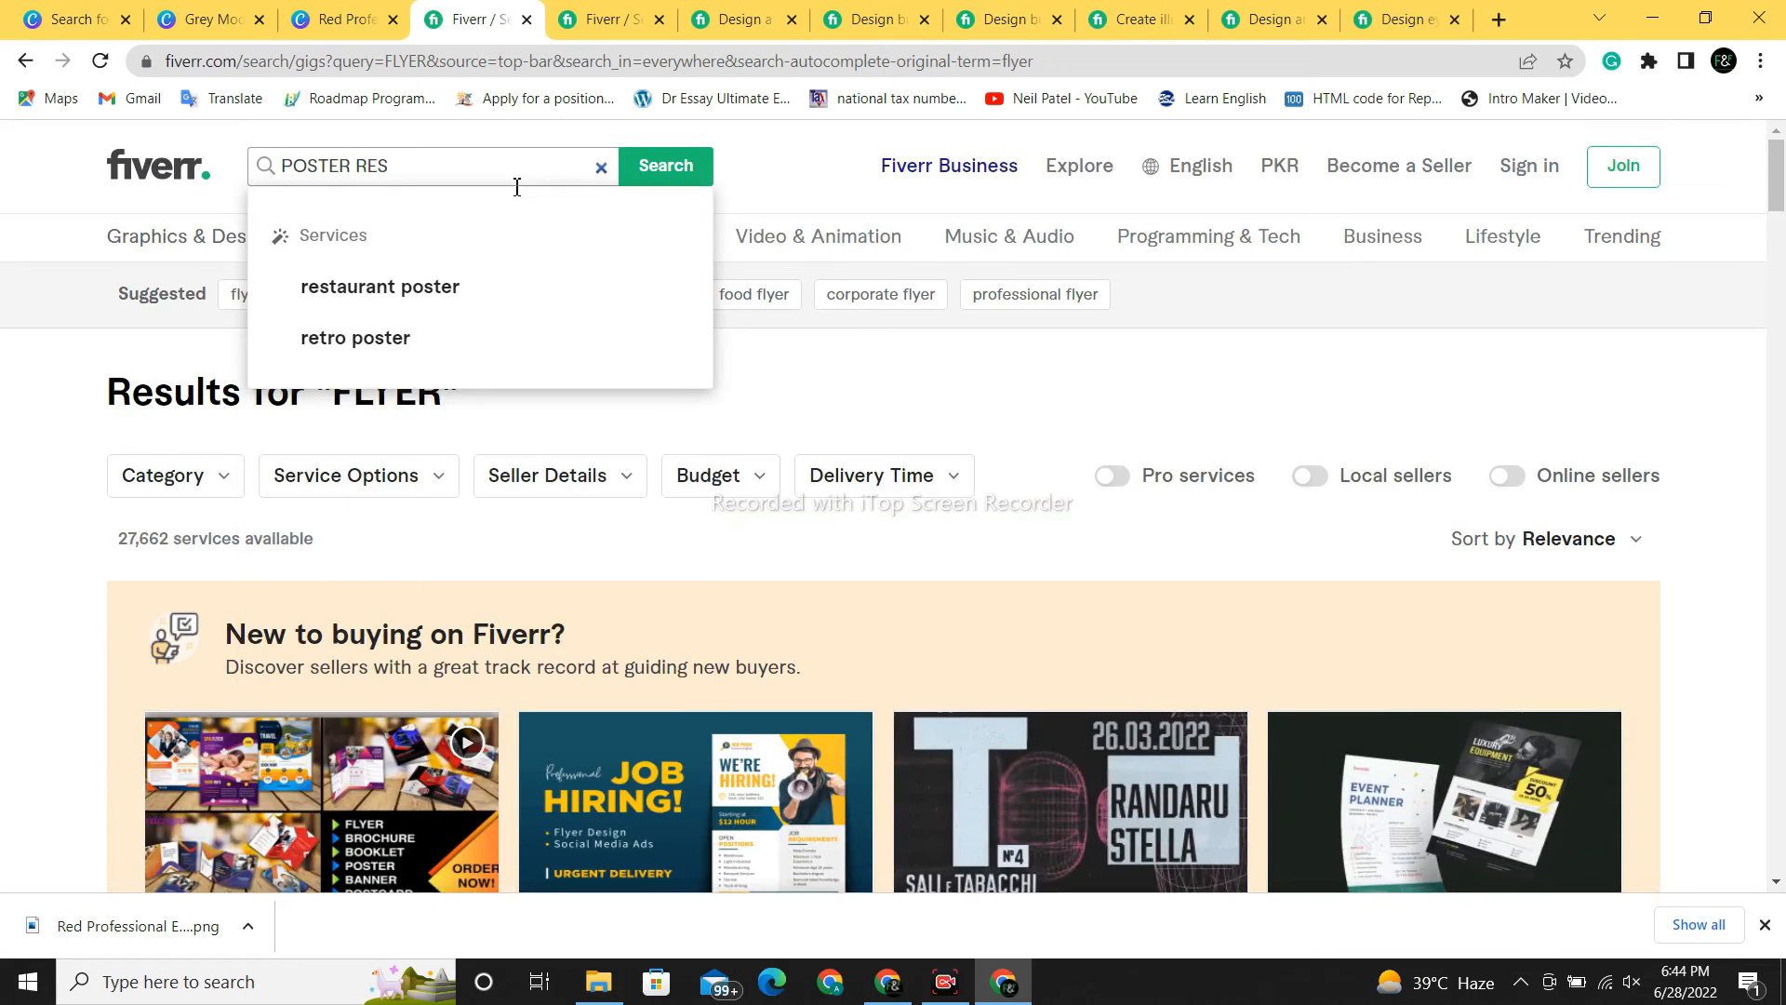
left_click(389, 309)
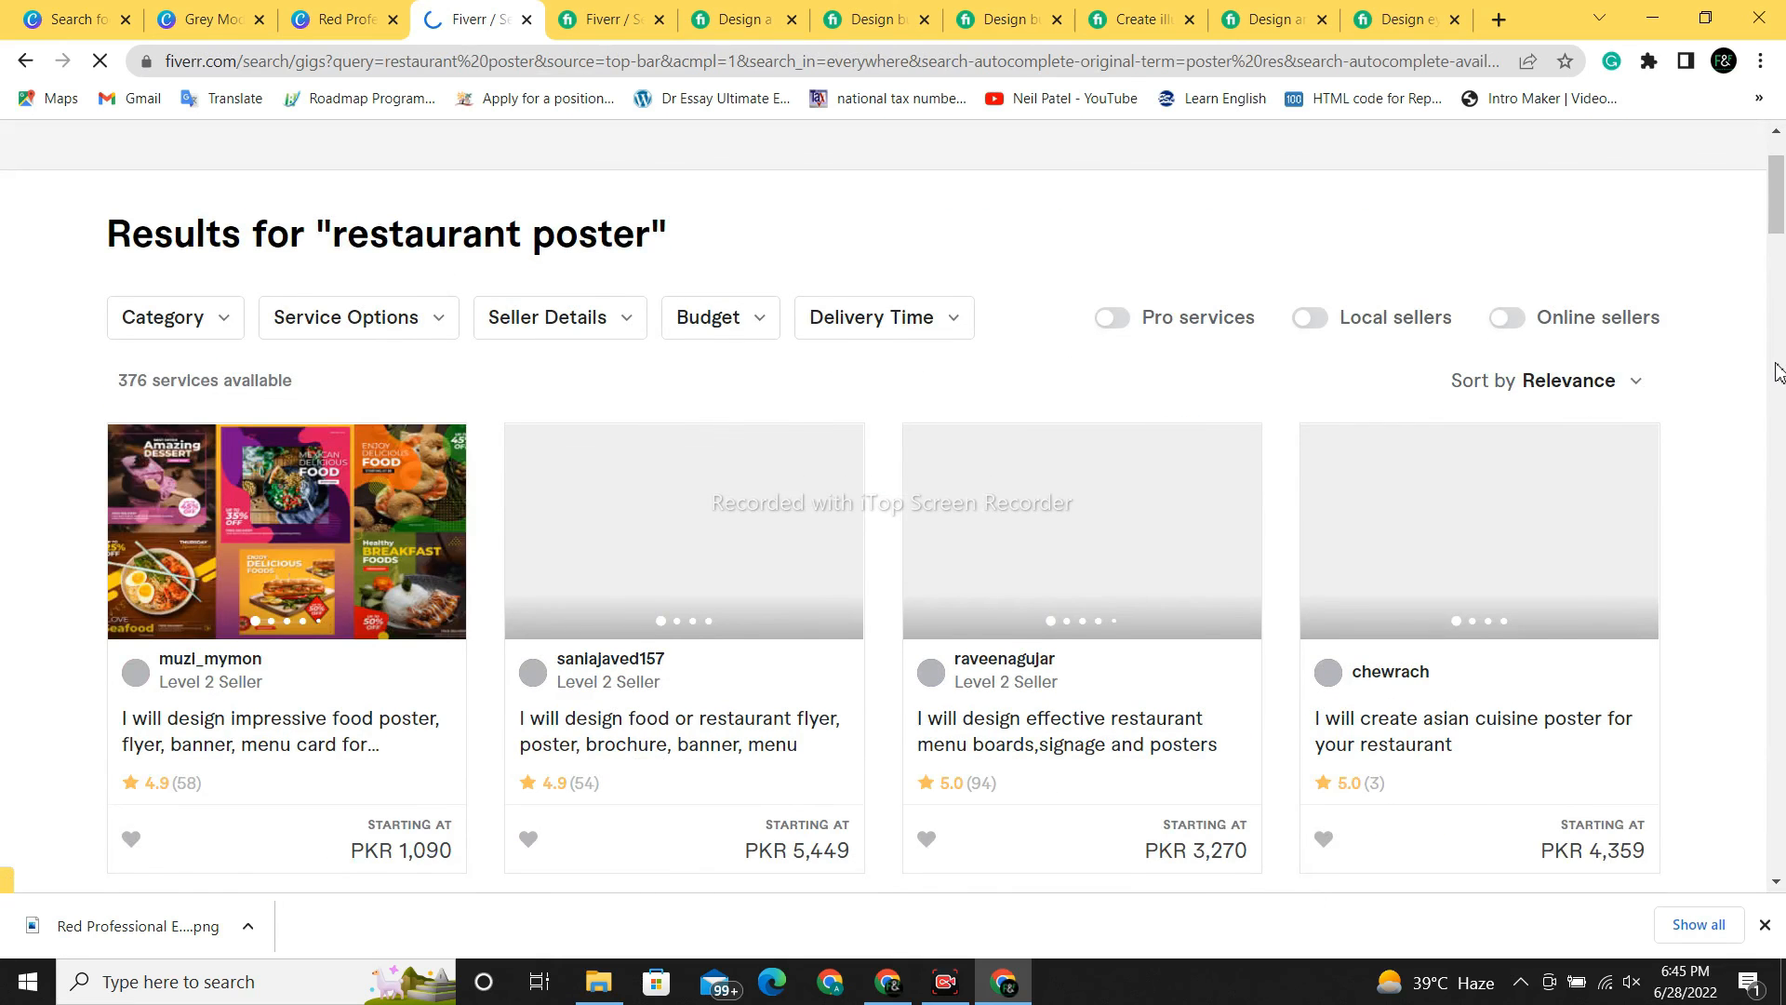
- Open the Pepper King burger design gig in a new tab
scroll(1779, 400, "down", 8)
scroll(1779, 400, "down", 7)
scroll(787, 319, "up", 2)
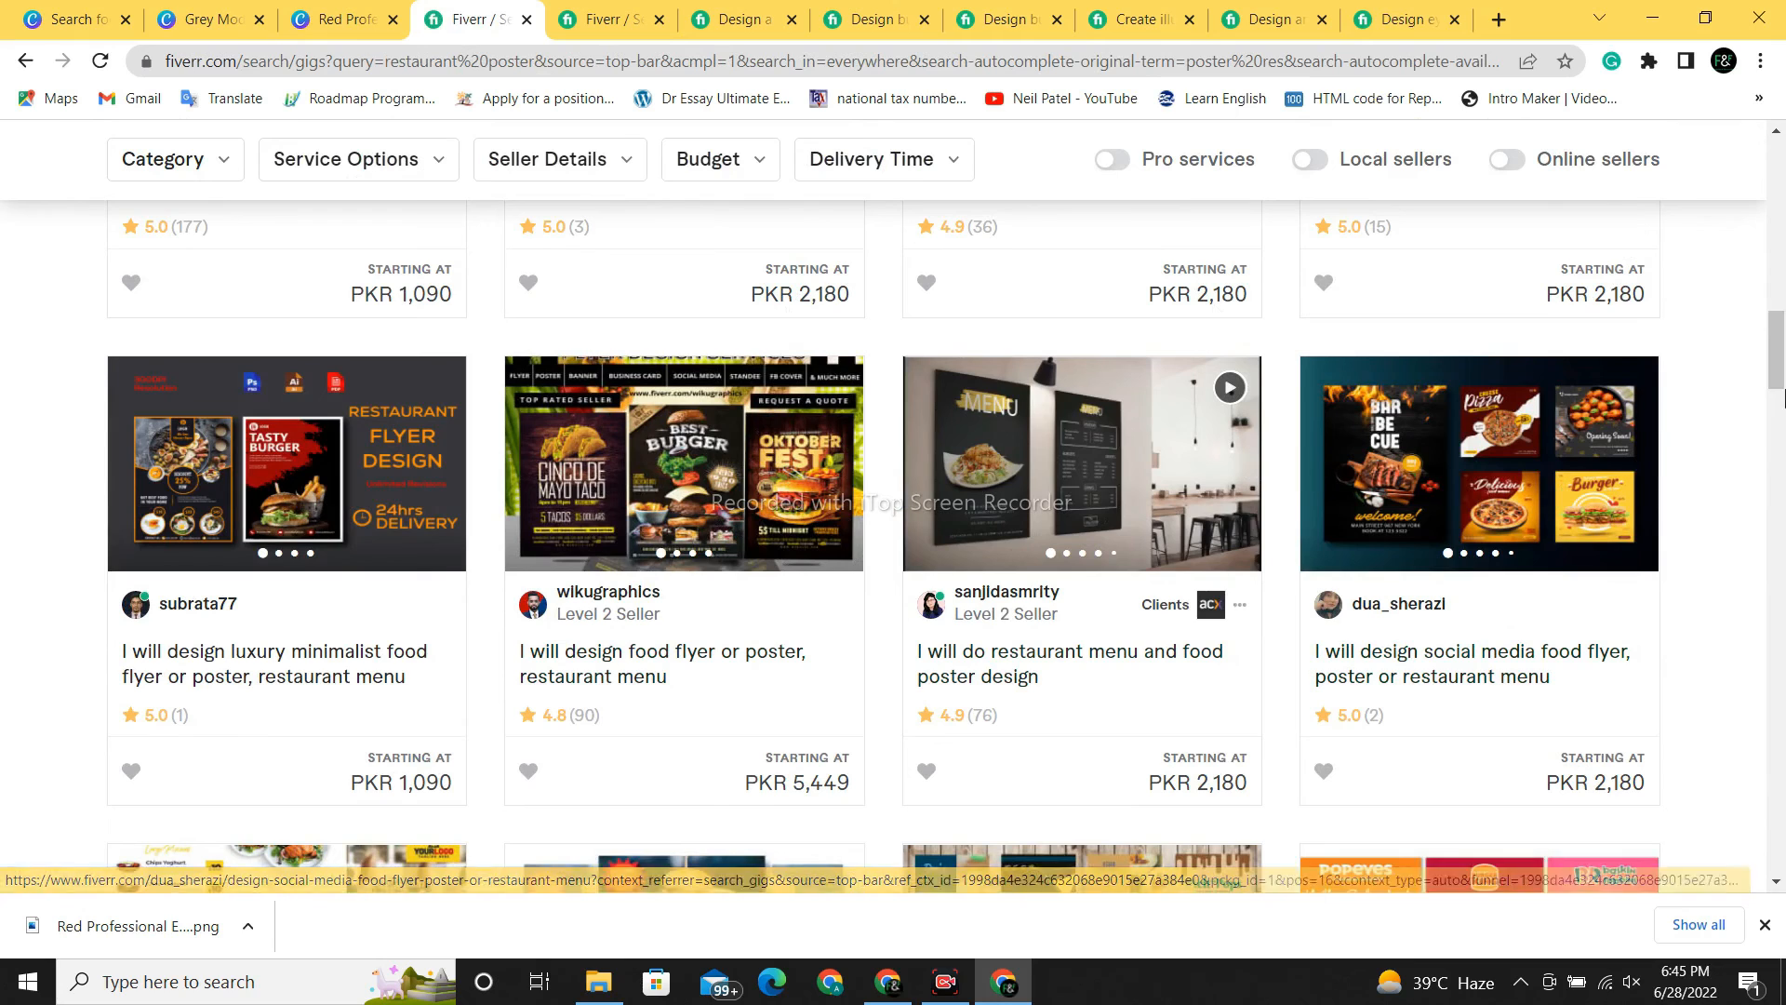
scroll(1778, 376, "up", 4)
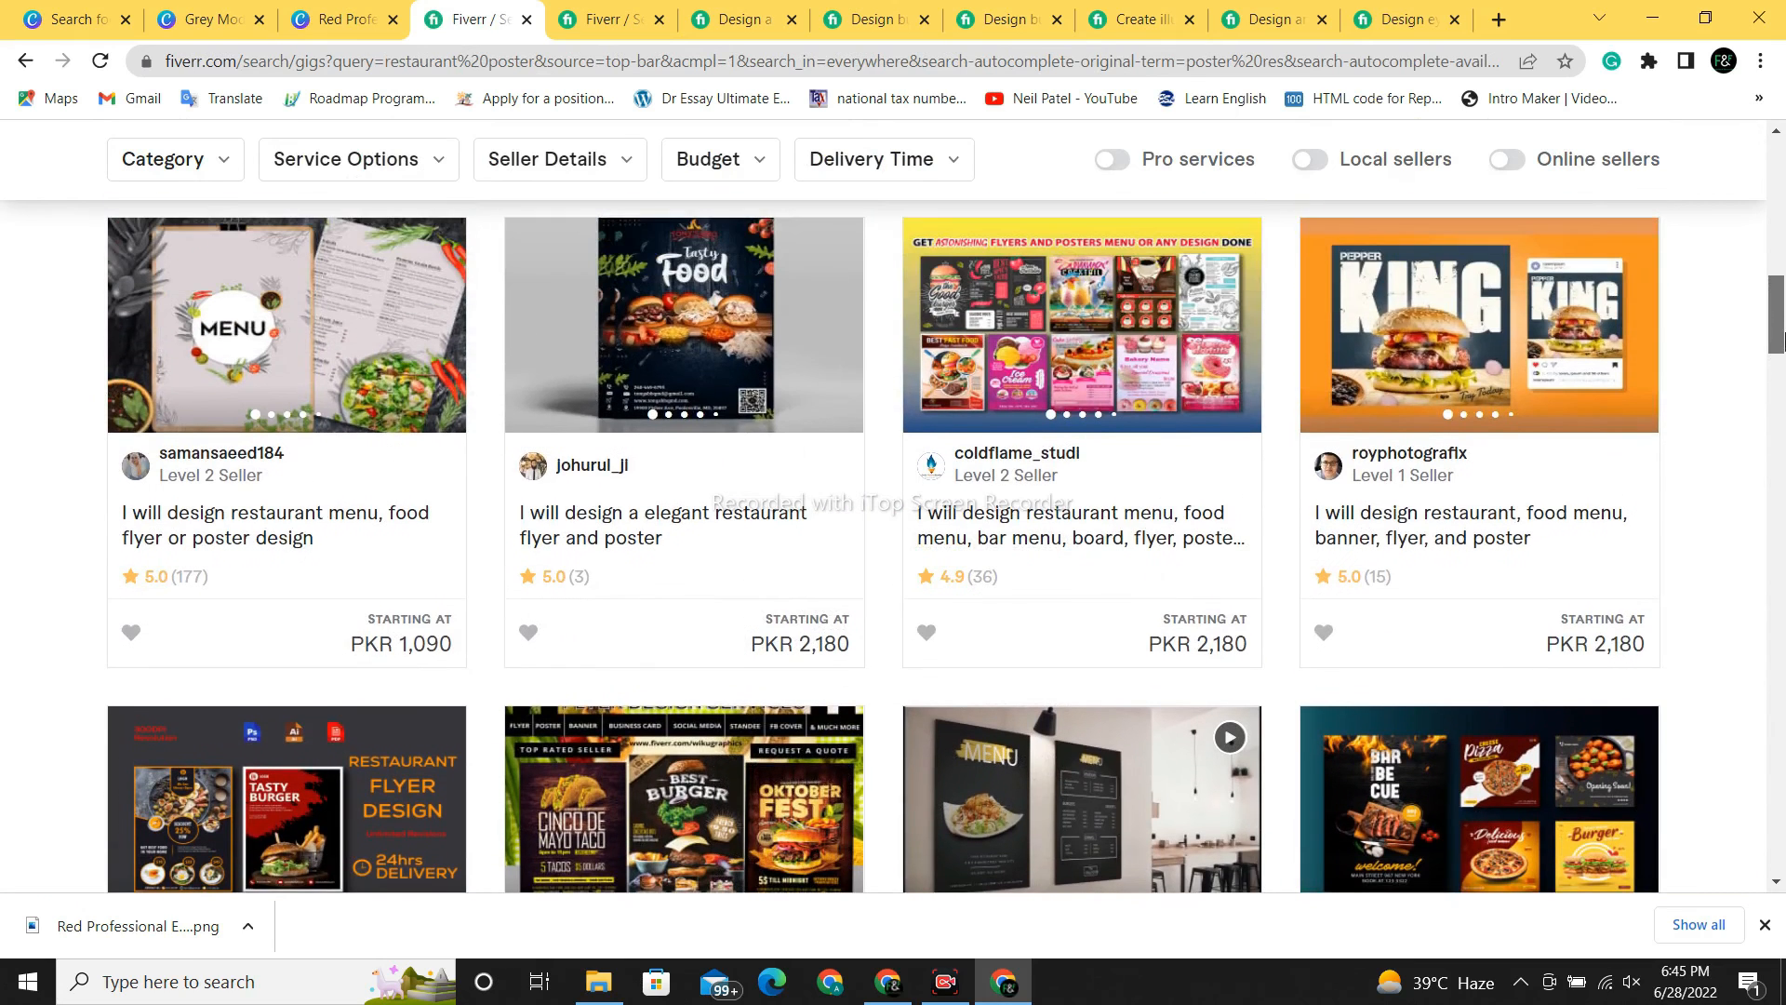
left_click(1437, 282)
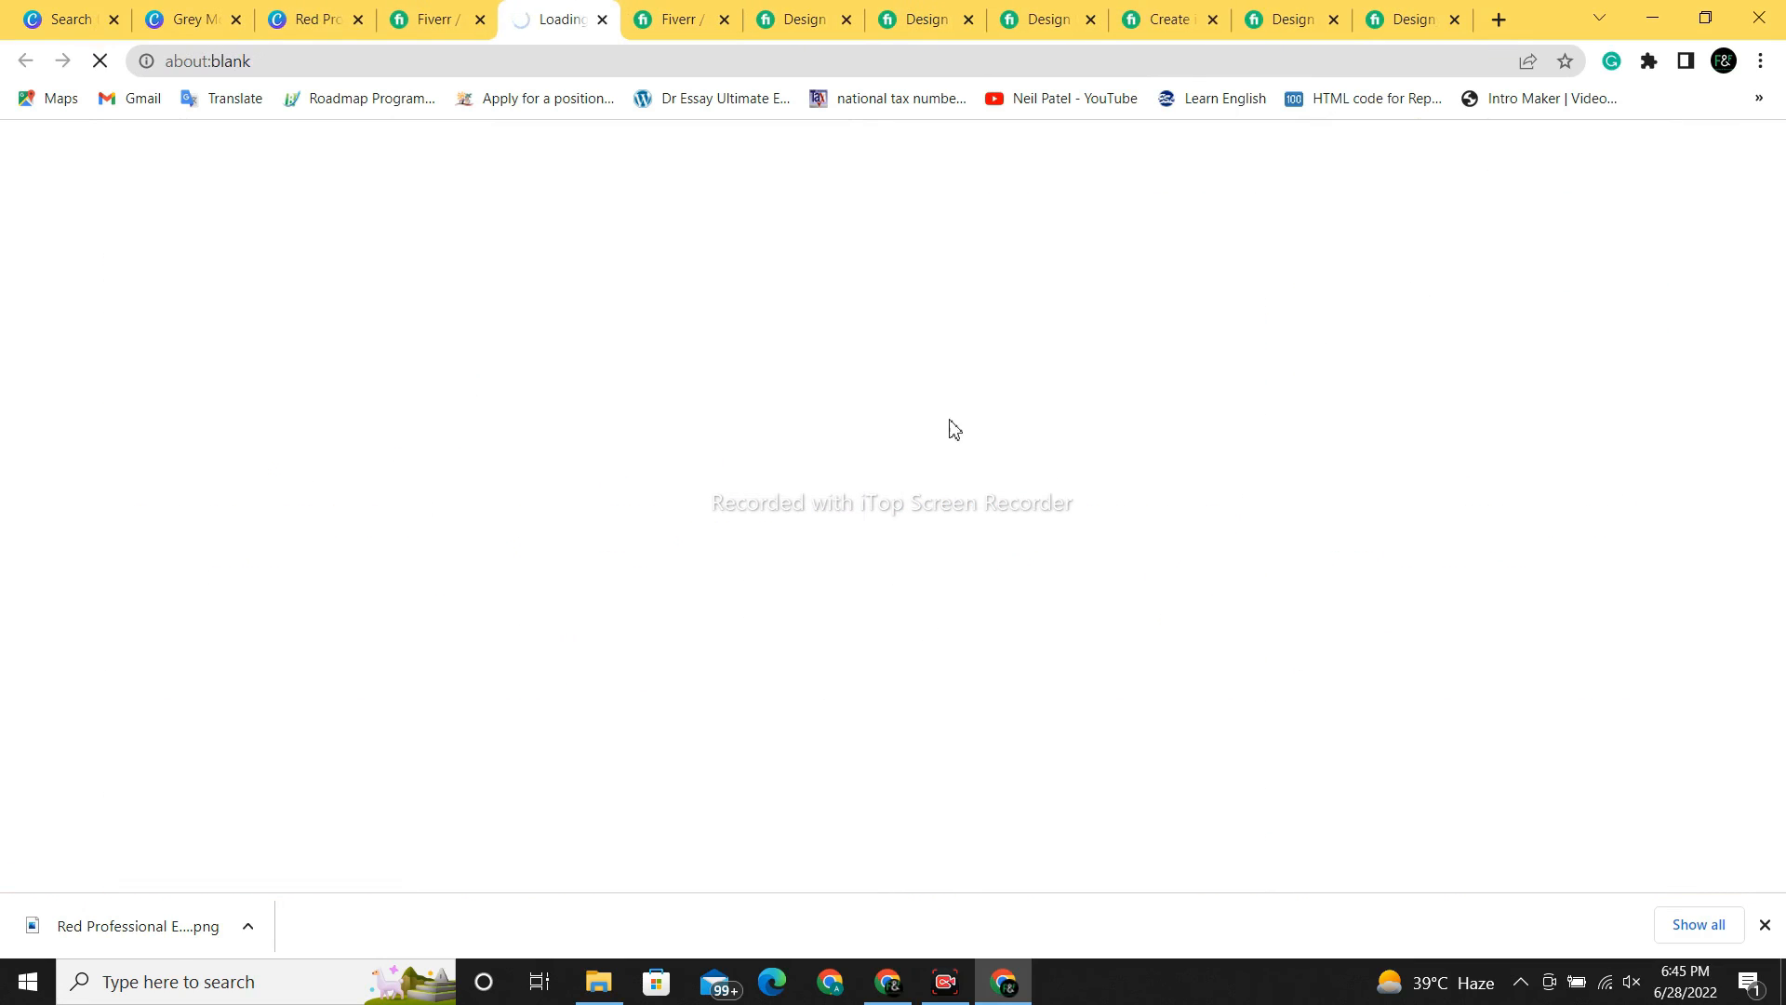
- Browse the restaurant menu gig's sample designs in its gallery
left_click(338, 13)
left_click(544, 13)
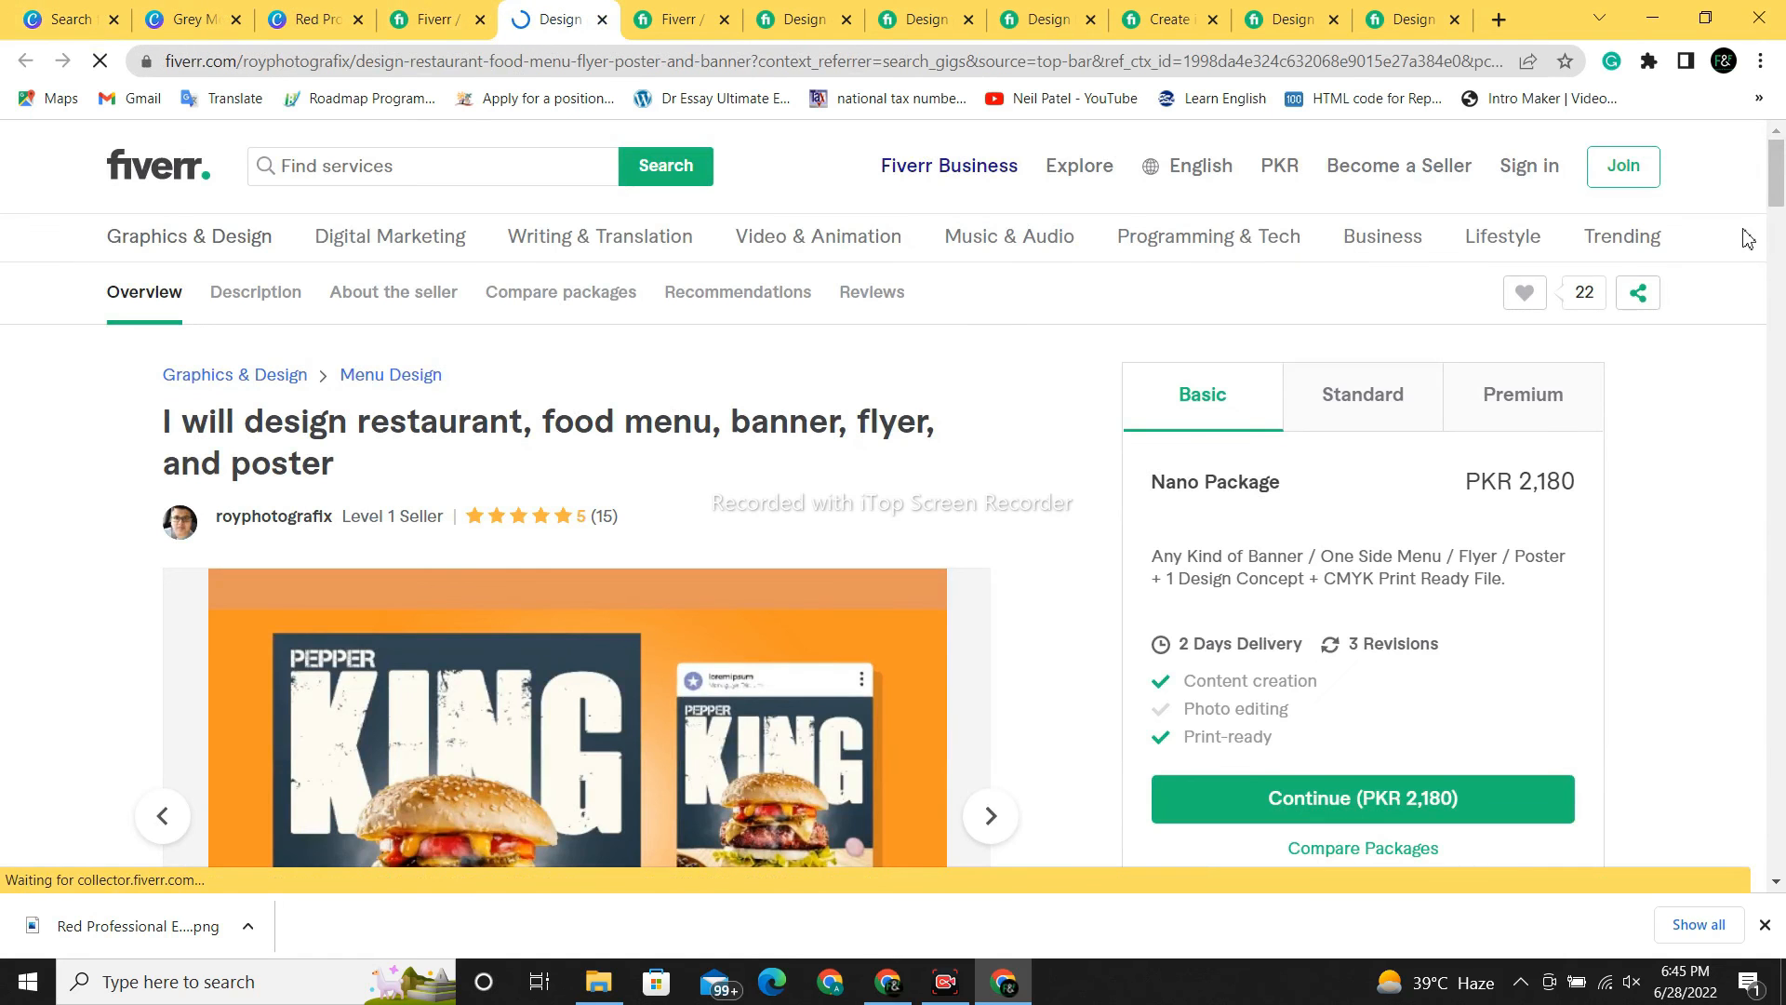
scroll(1779, 192, "down", 2)
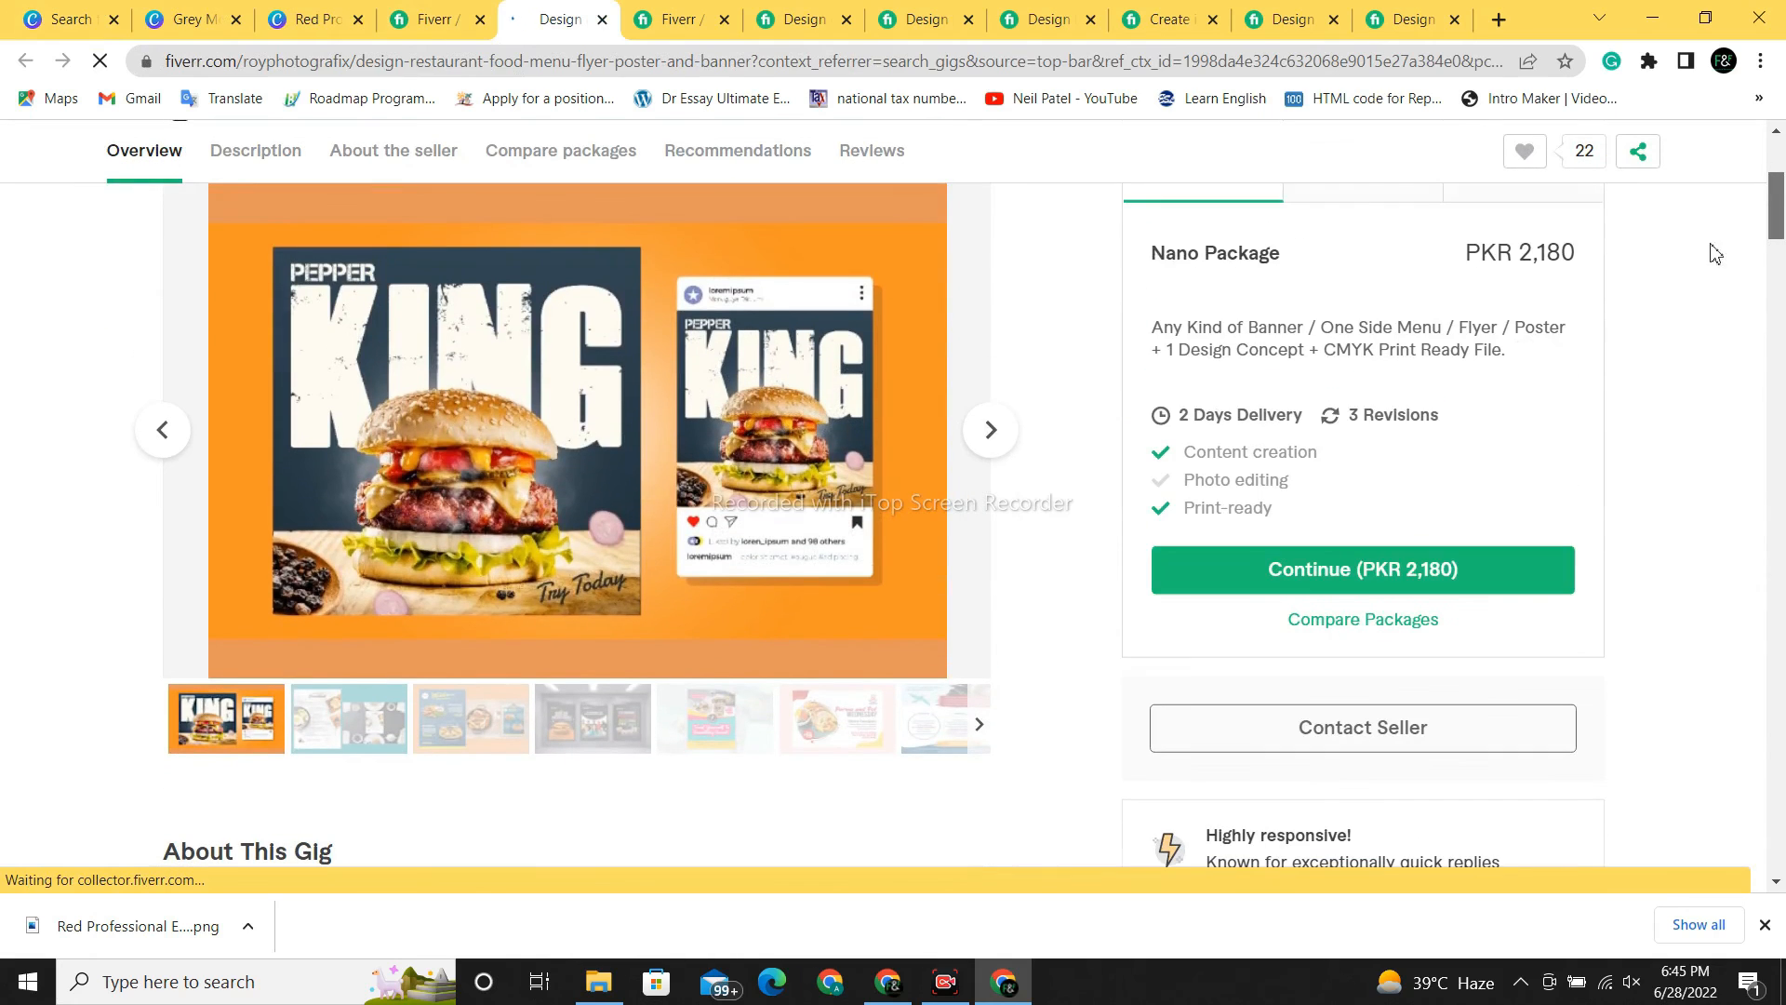
left_click(1000, 439)
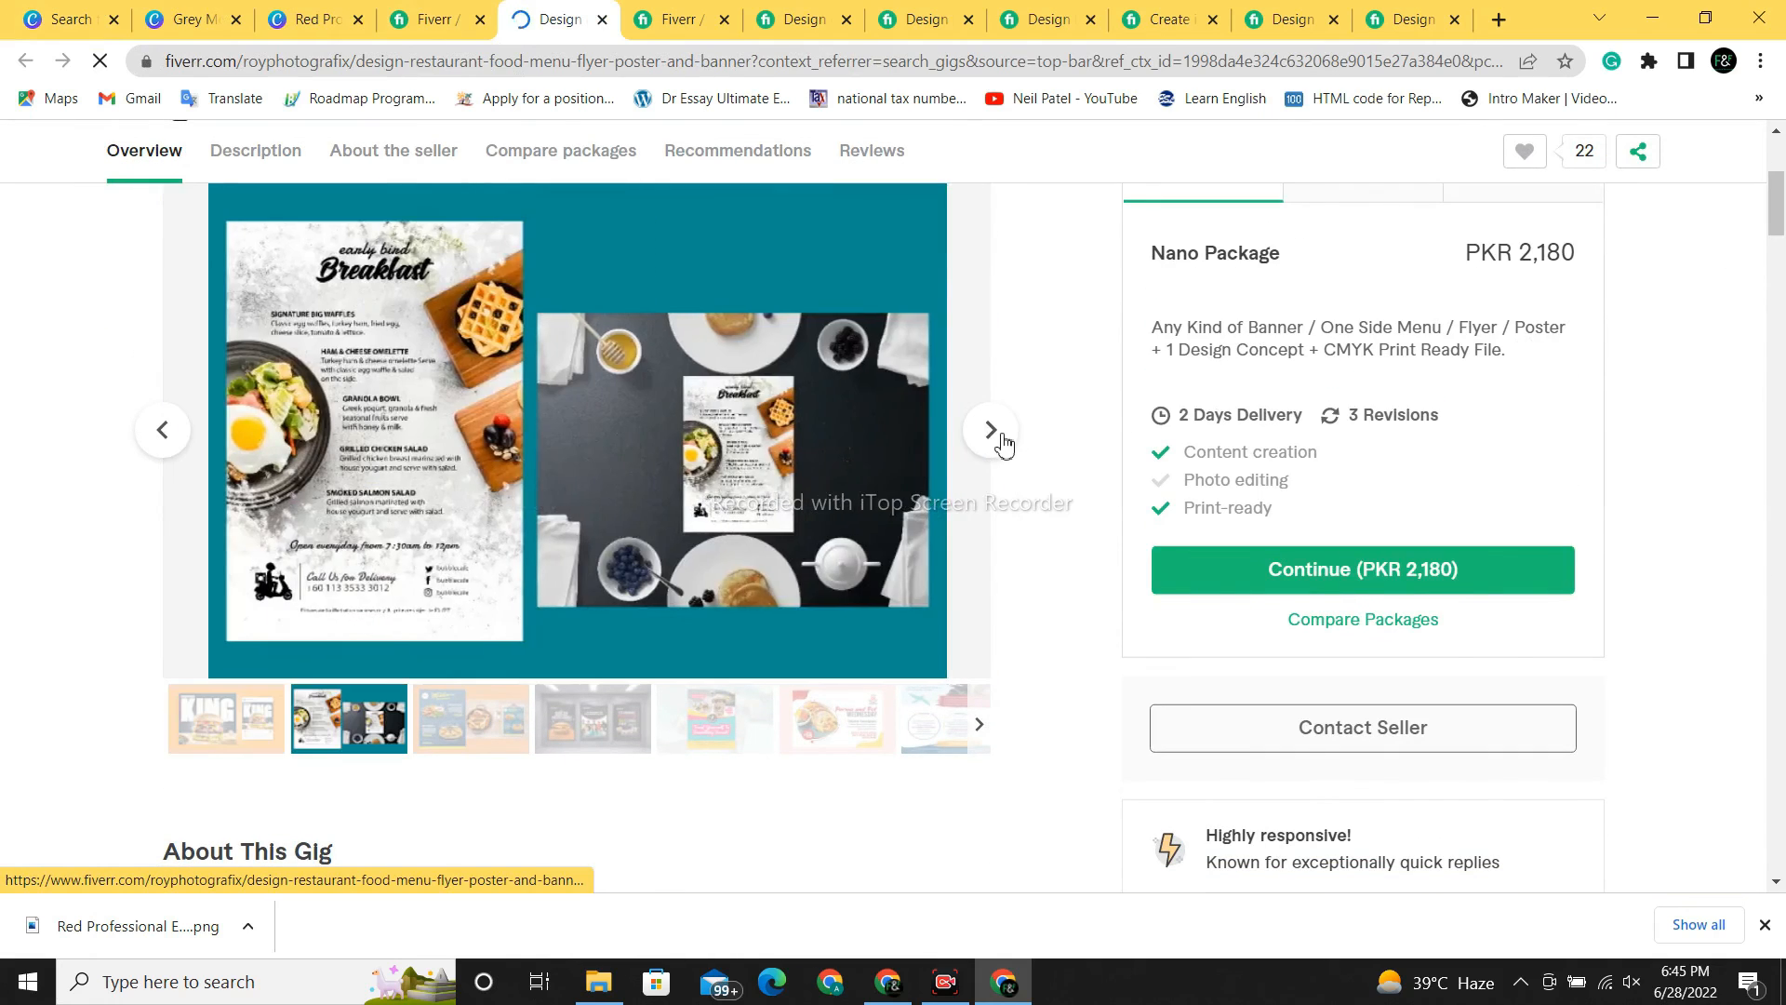
left_click(1002, 441)
left_click(1002, 441)
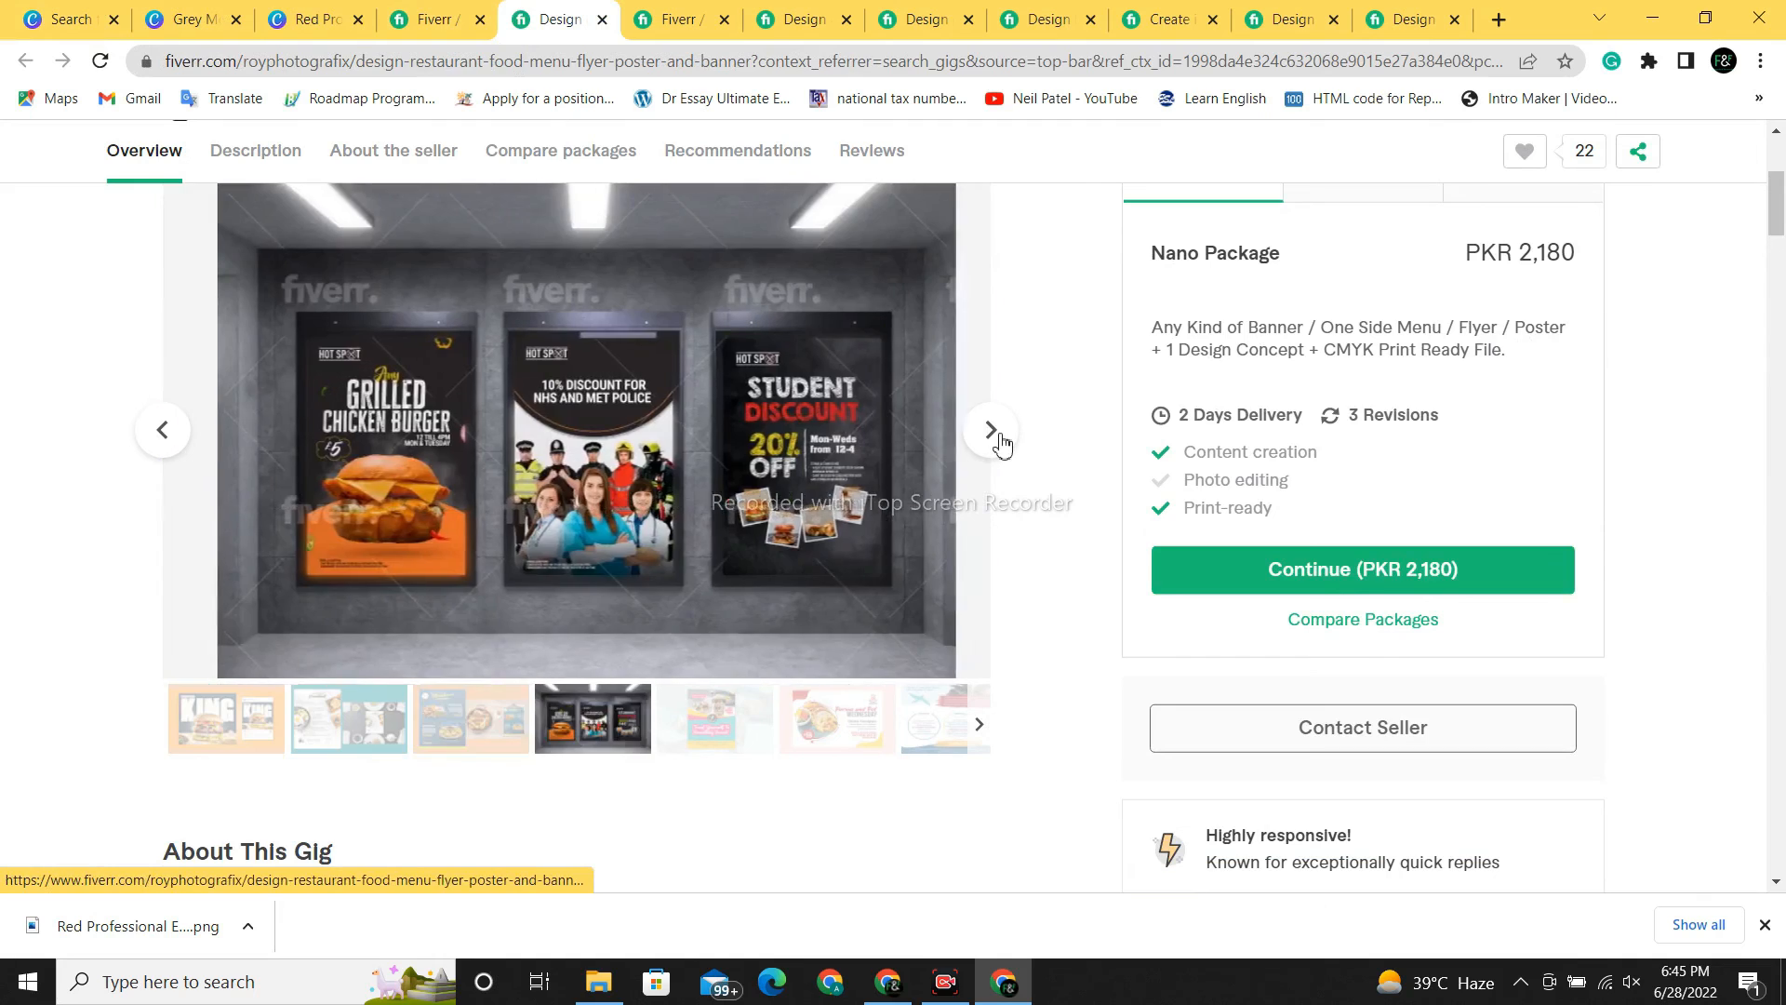
left_click(1001, 440)
left_click(1001, 441)
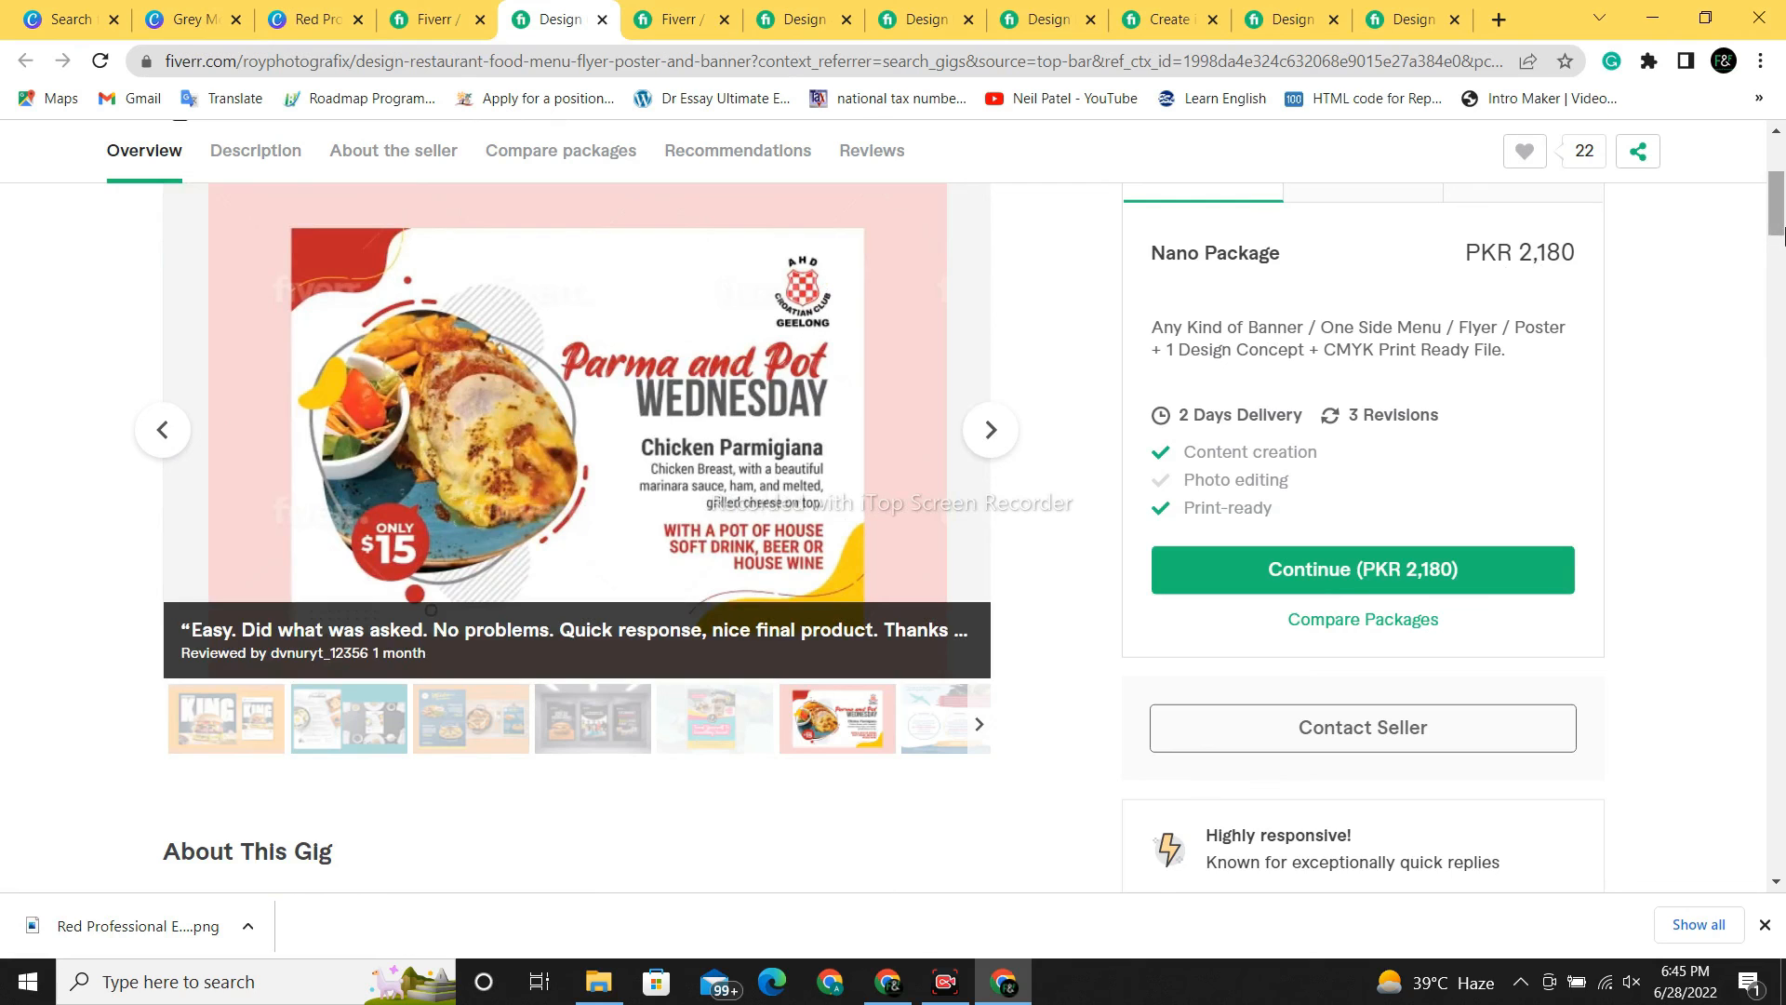
- Check the gig's Premium package price, then return to the restaurant poster results
scroll(1782, 232, "up", 3)
left_click(1512, 277)
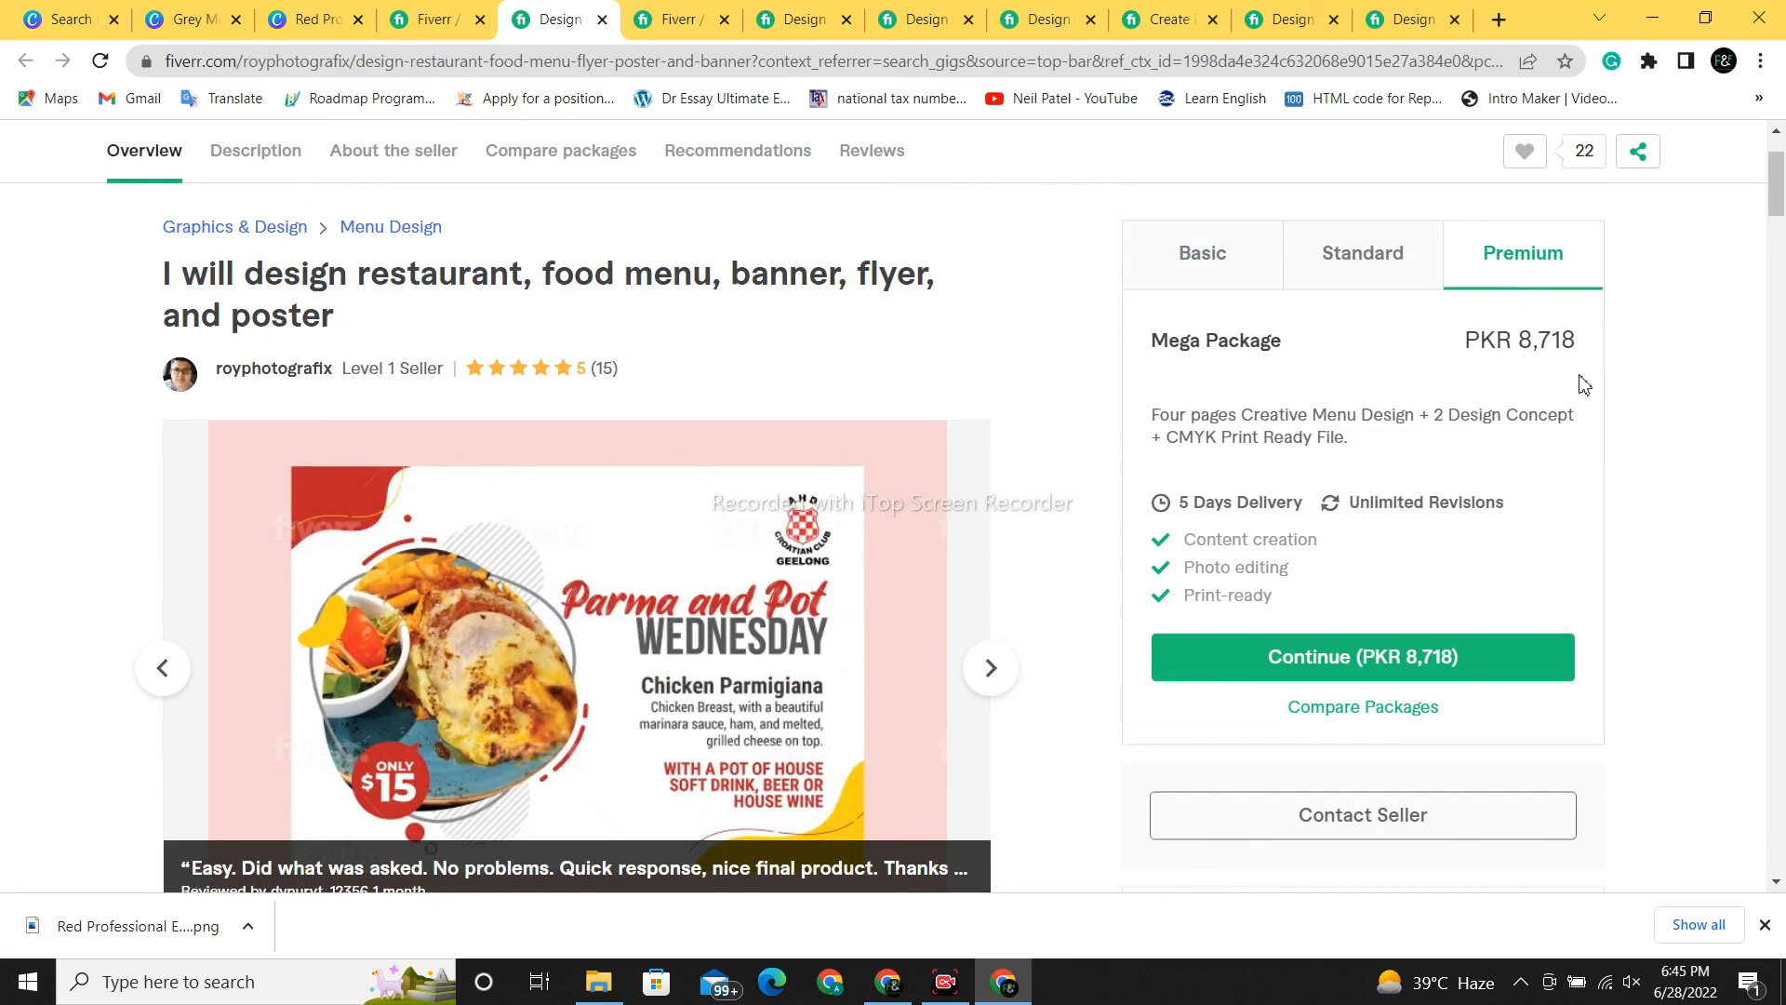
left_click(431, 18)
left_click(308, 17)
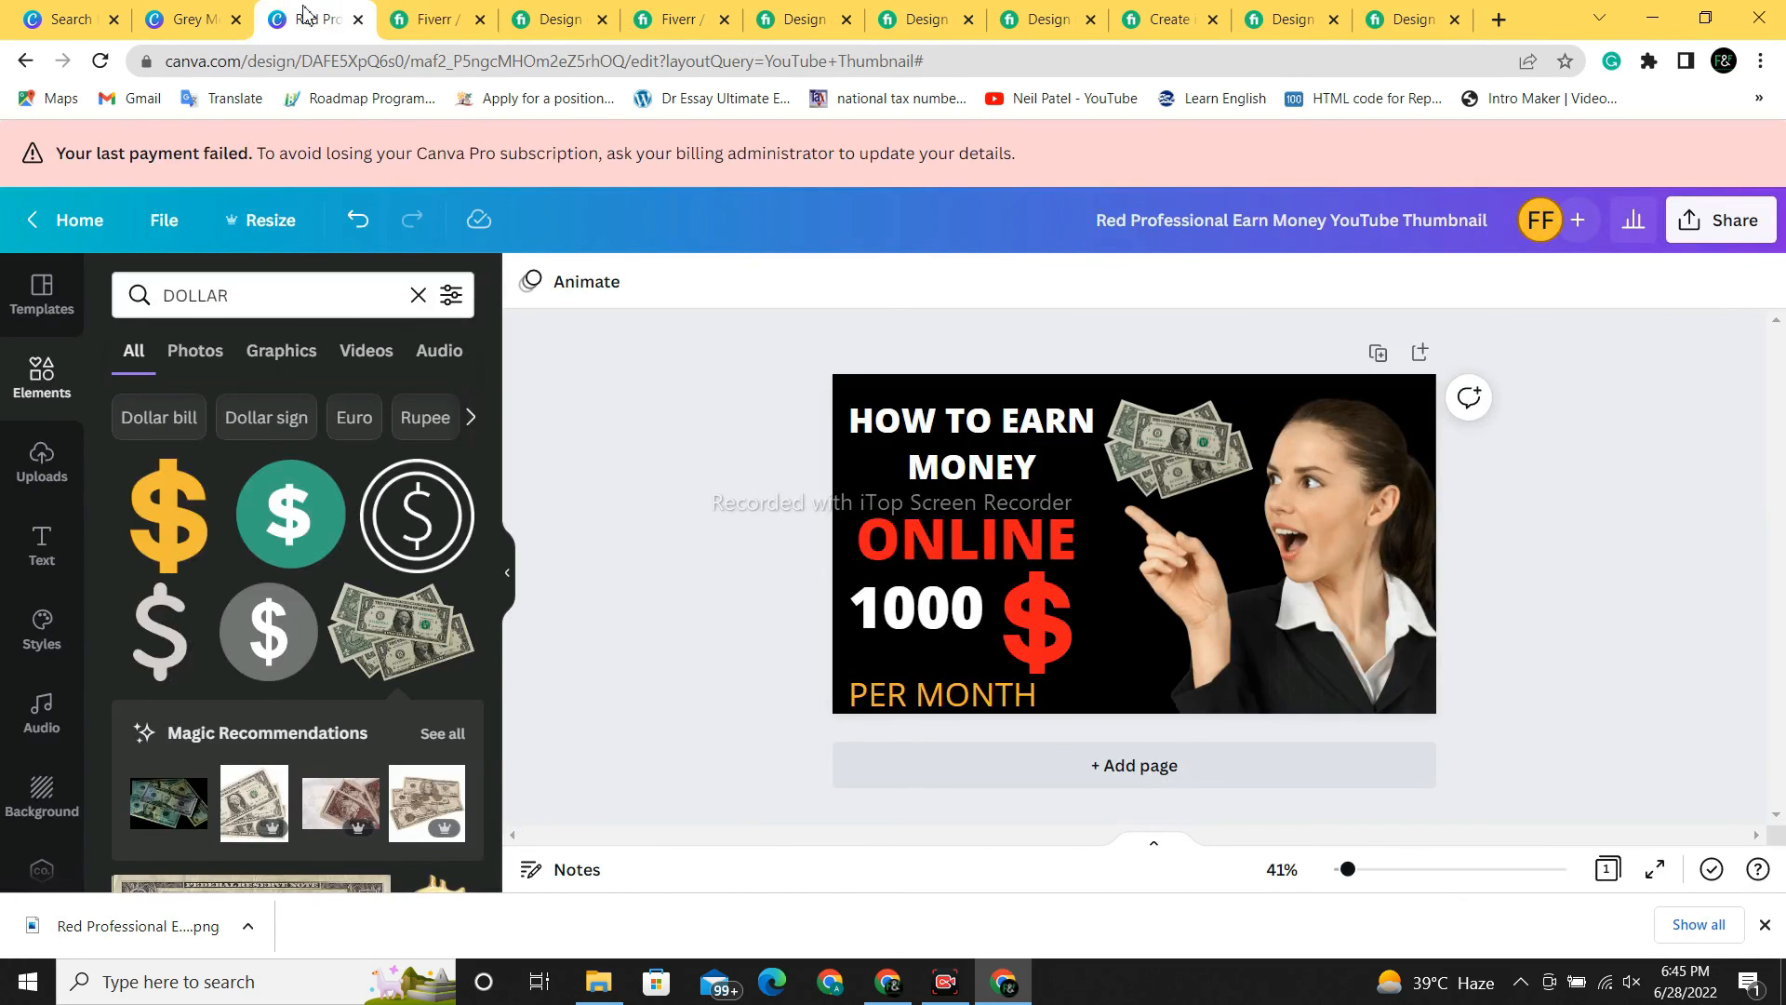
left_click(431, 19)
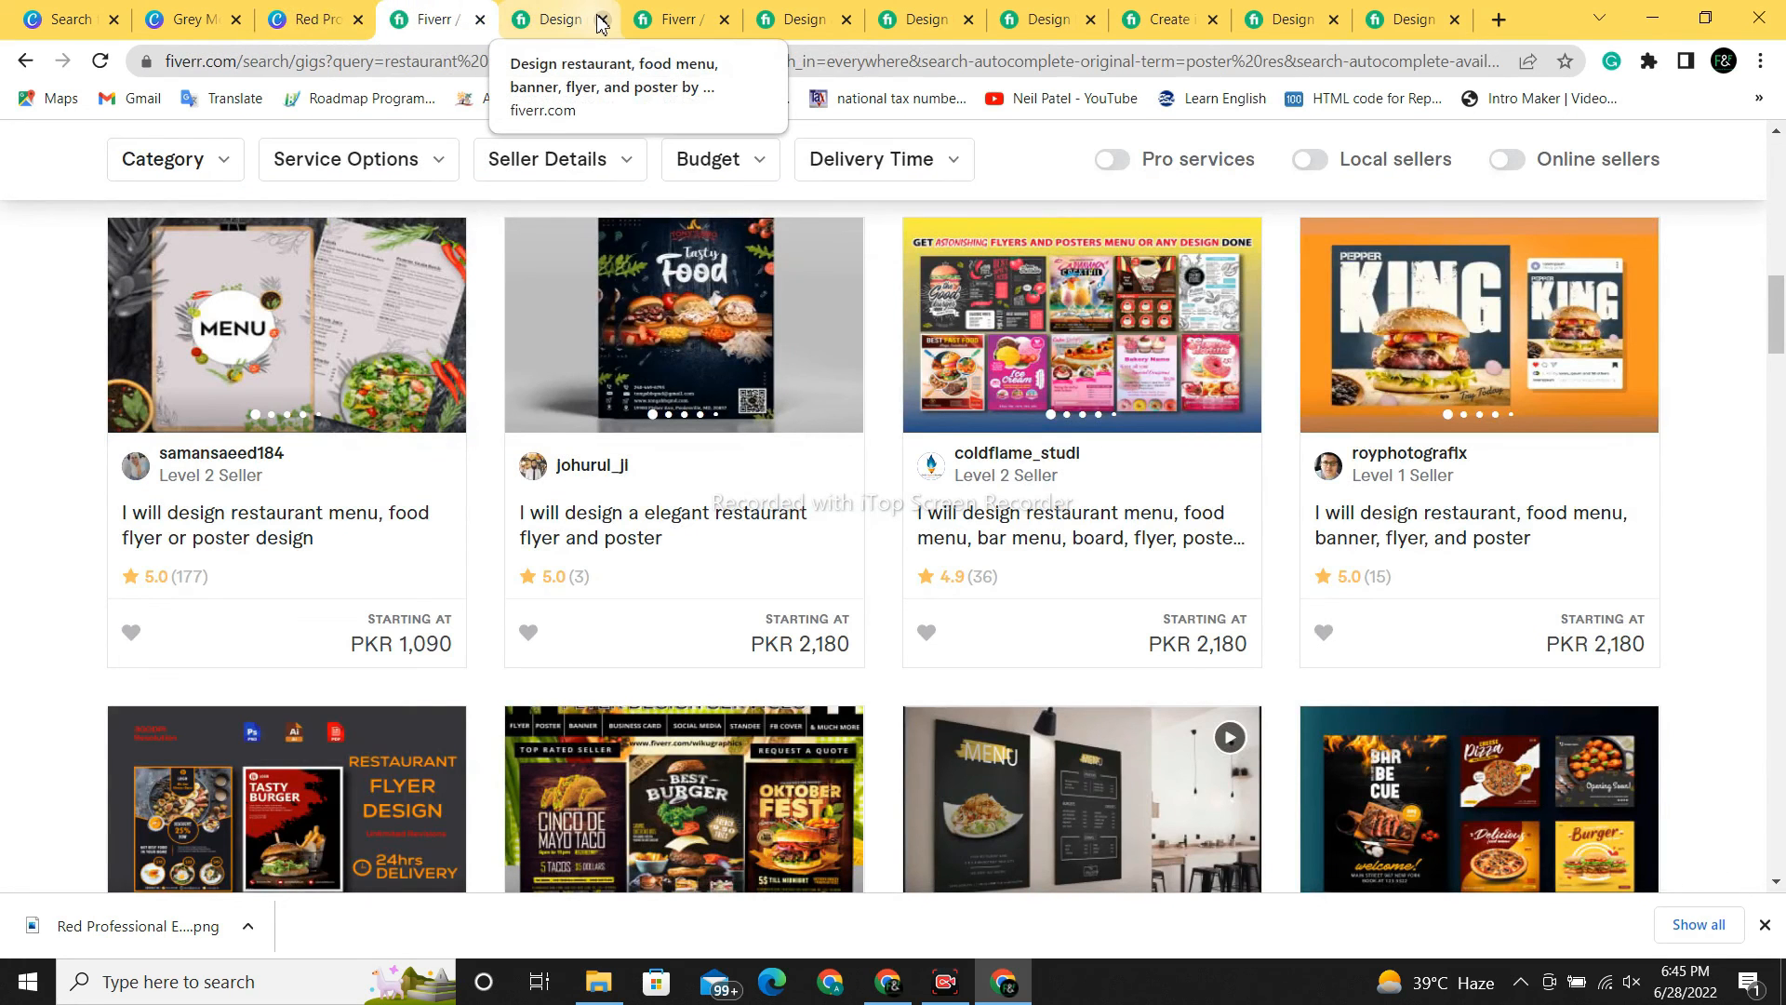